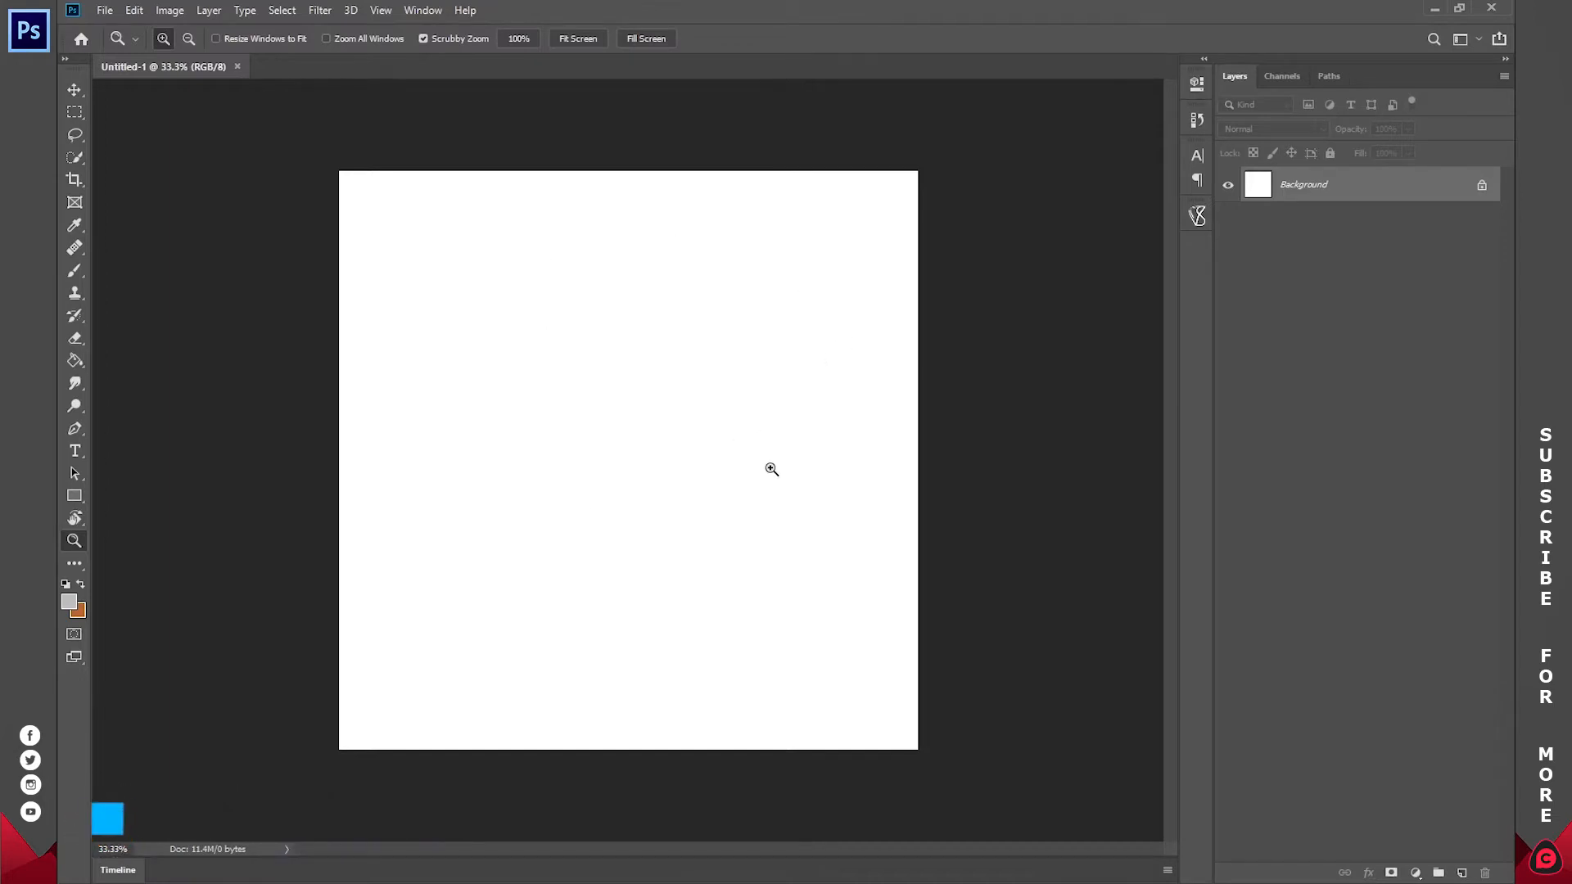
Step: Open the graduate photo DSC_0698 from Windows Photo Viewer in Photoshop
click(684, 818)
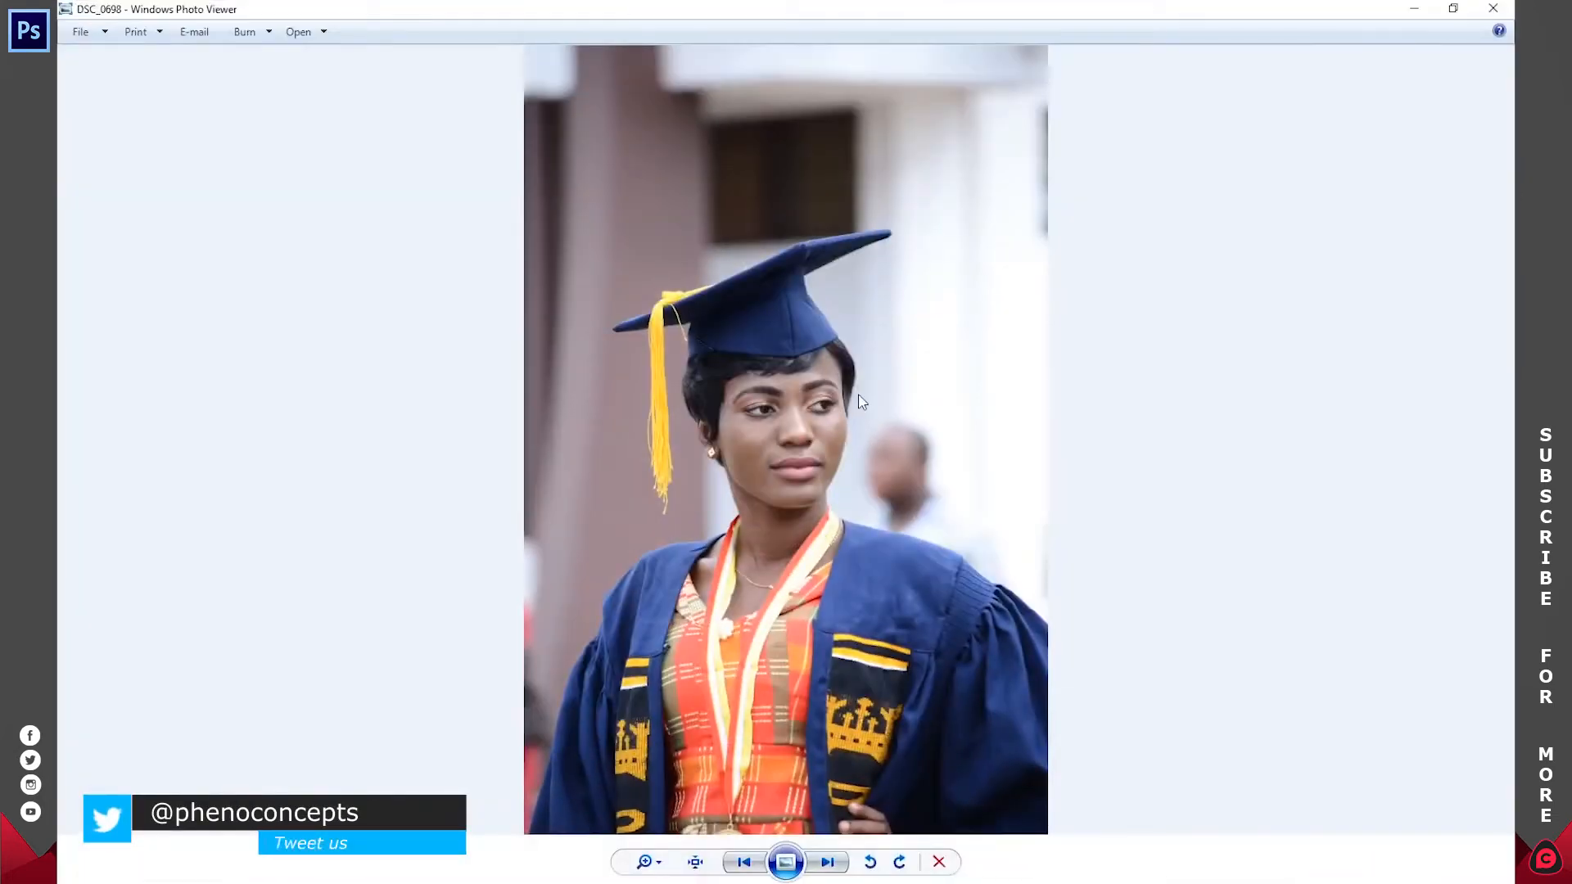
right_click(761, 363)
mouse_move(860, 374)
click(1044, 450)
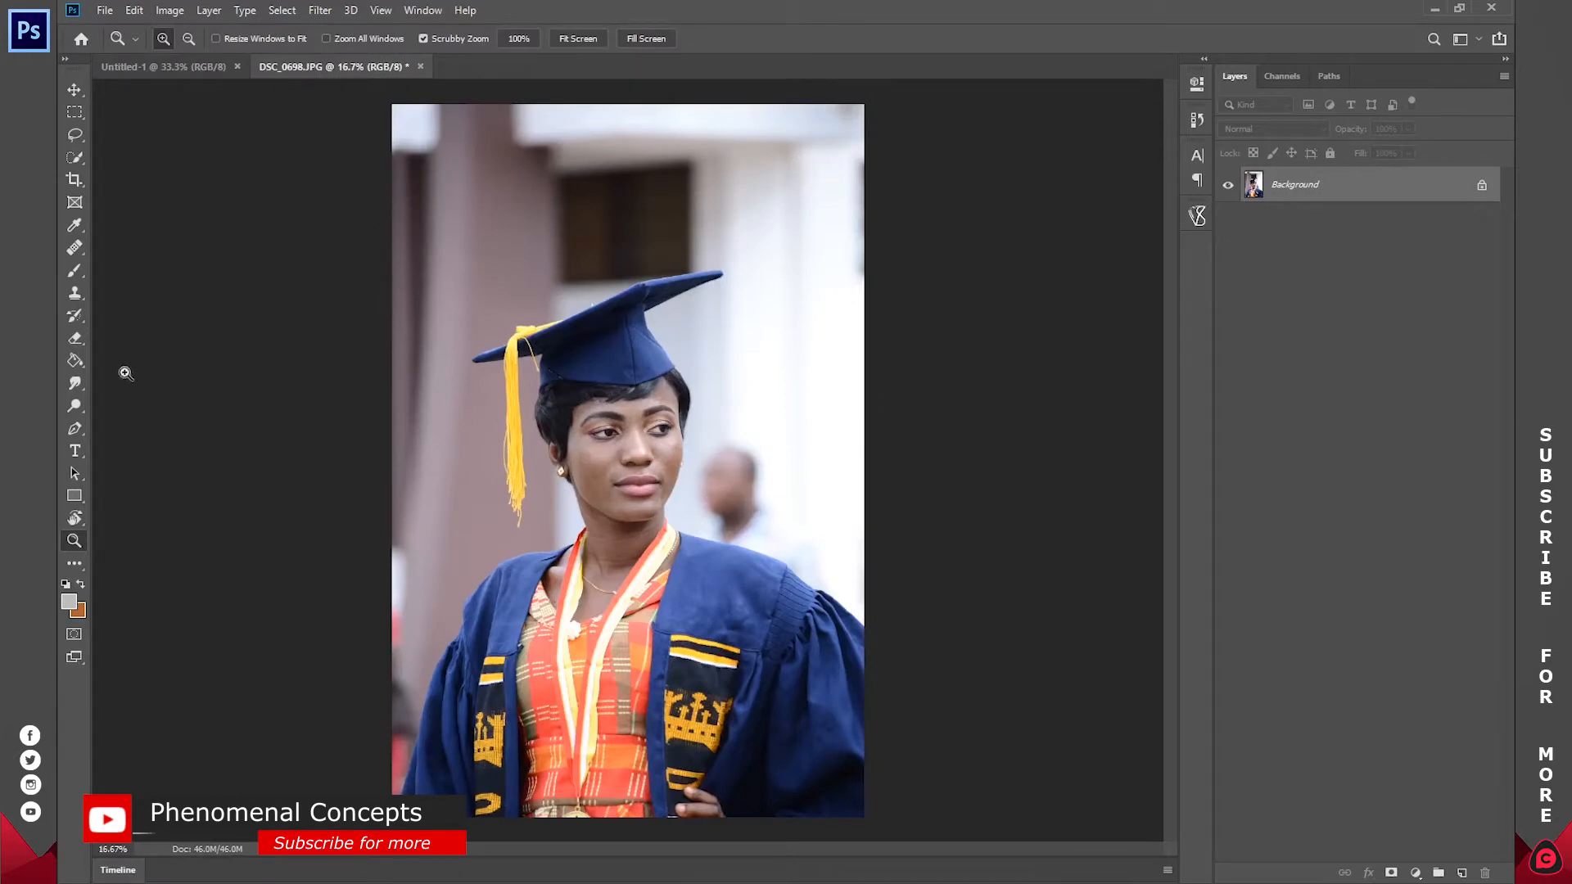
Step: Select the graduate, including cap, tassel, face and gown, with the Quick Selection tool
click(75, 156)
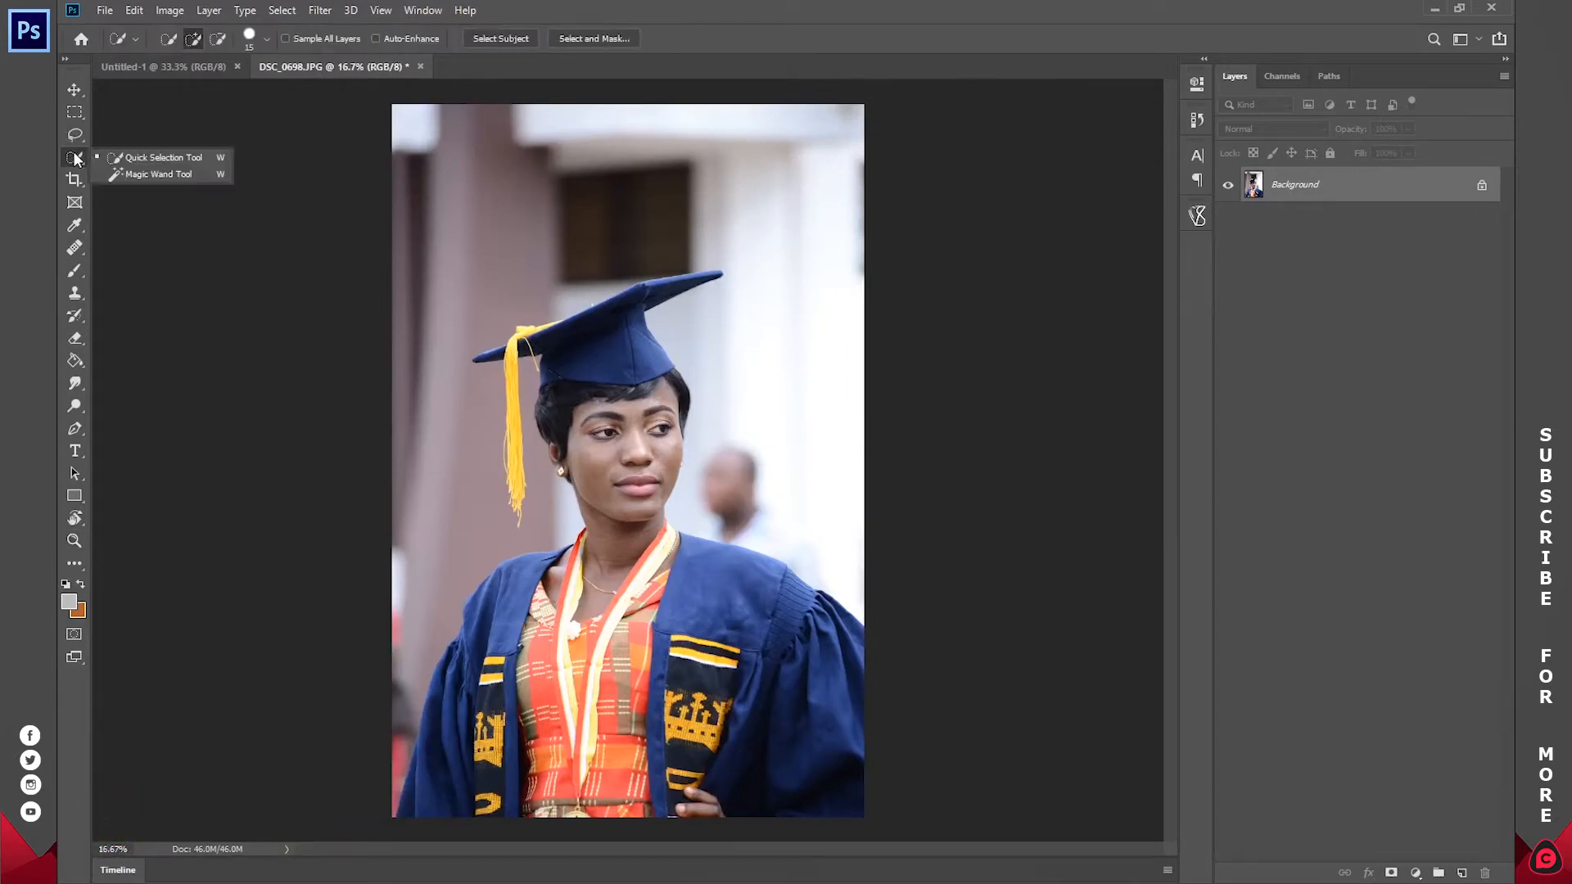
click(138, 159)
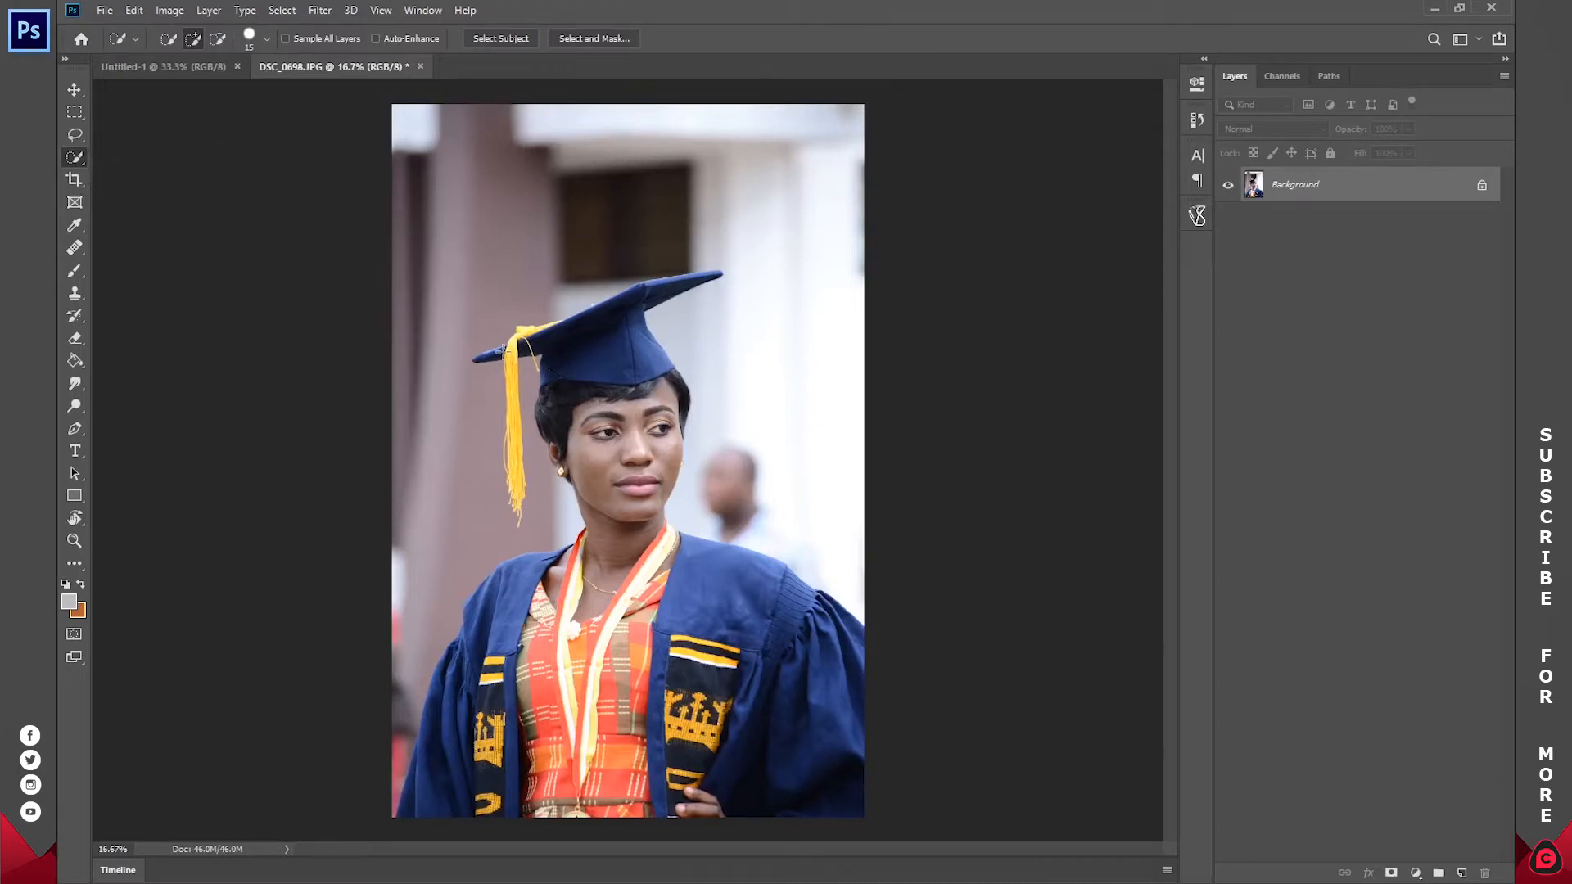
mouse_move(566, 340)
mouse_down()
mouse_move(588, 339)
mouse_move(605, 461)
mouse_up()
mouse_move(704, 731)
mouse_down()
mouse_move(800, 753)
mouse_move(830, 781)
mouse_move(796, 608)
mouse_move(416, 768)
mouse_move(407, 812)
mouse_up()
drag(505, 737, 493, 755)
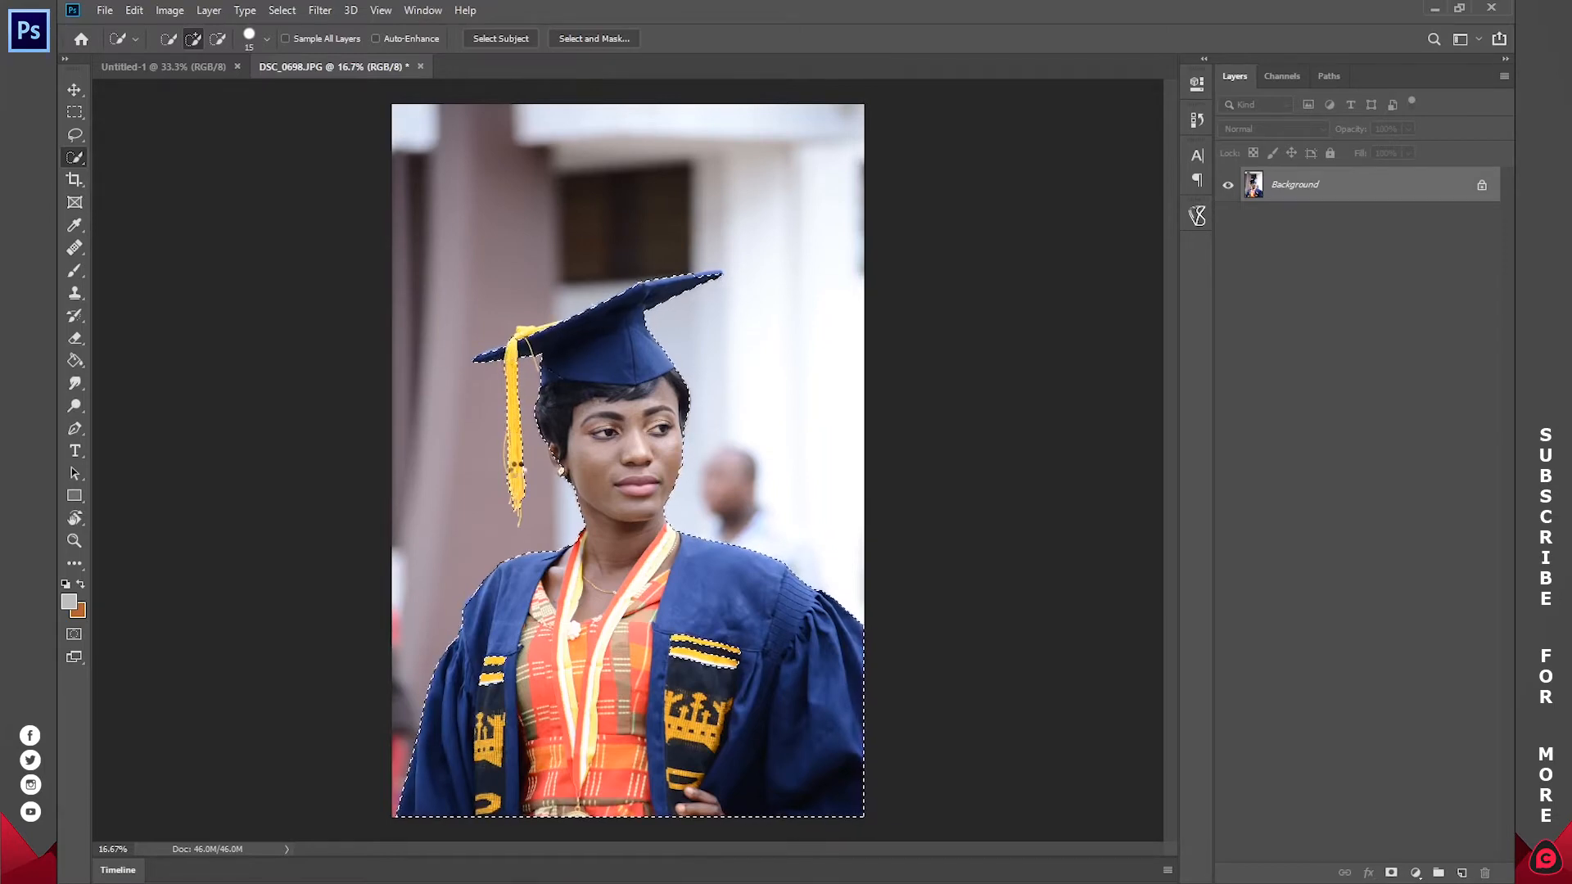
Step: Add the yellow tassel knot and cord on top of the cap to the selection
key(z)
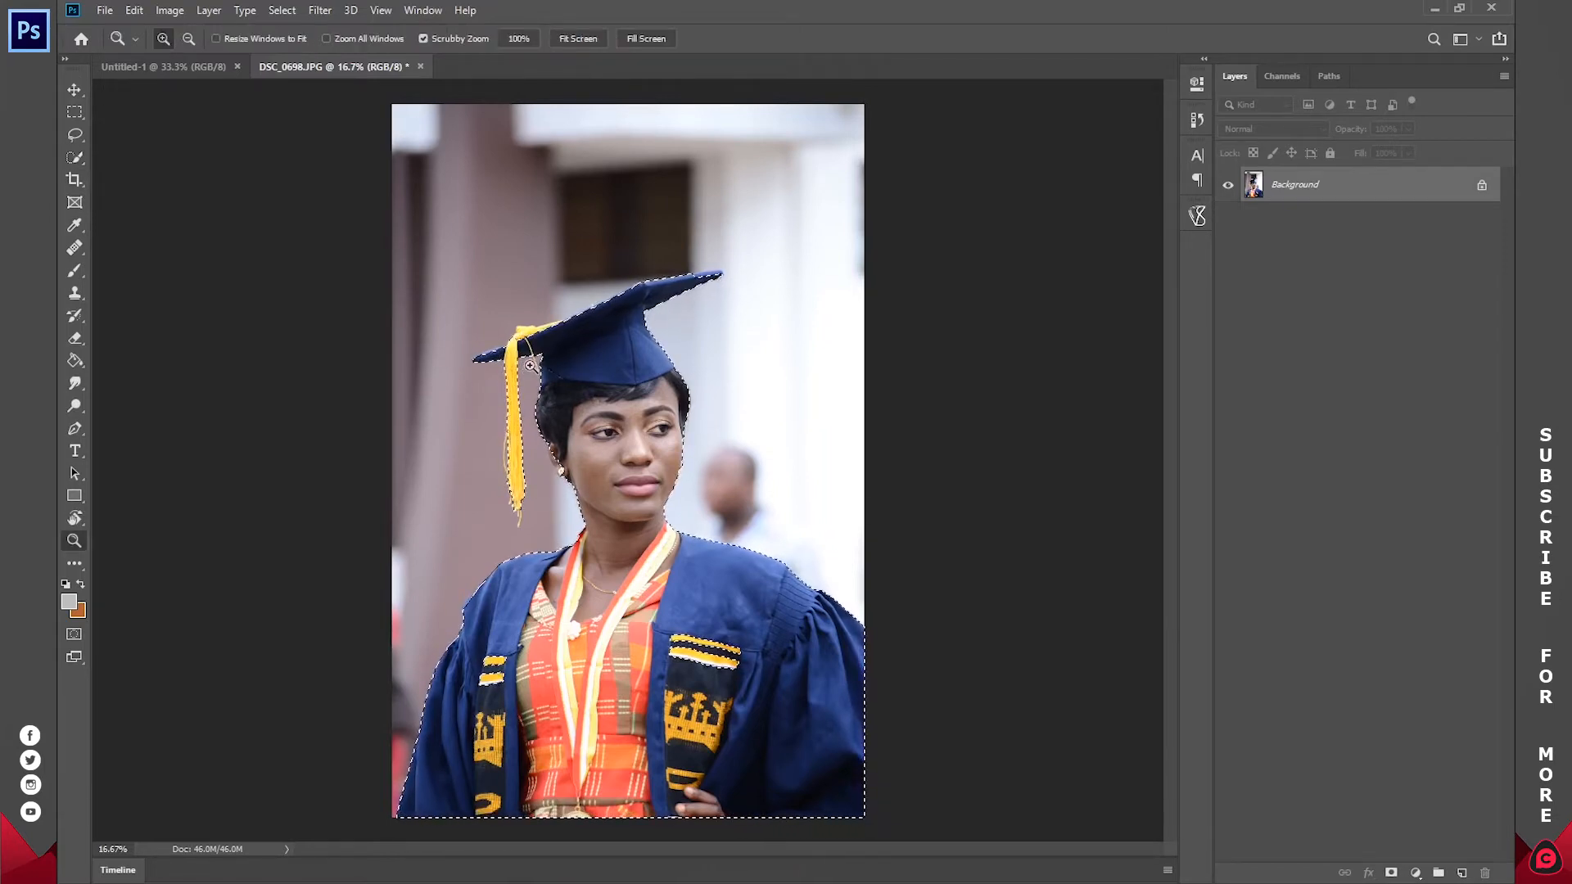
drag(530, 365, 597, 309)
drag(889, 315, 670, 467)
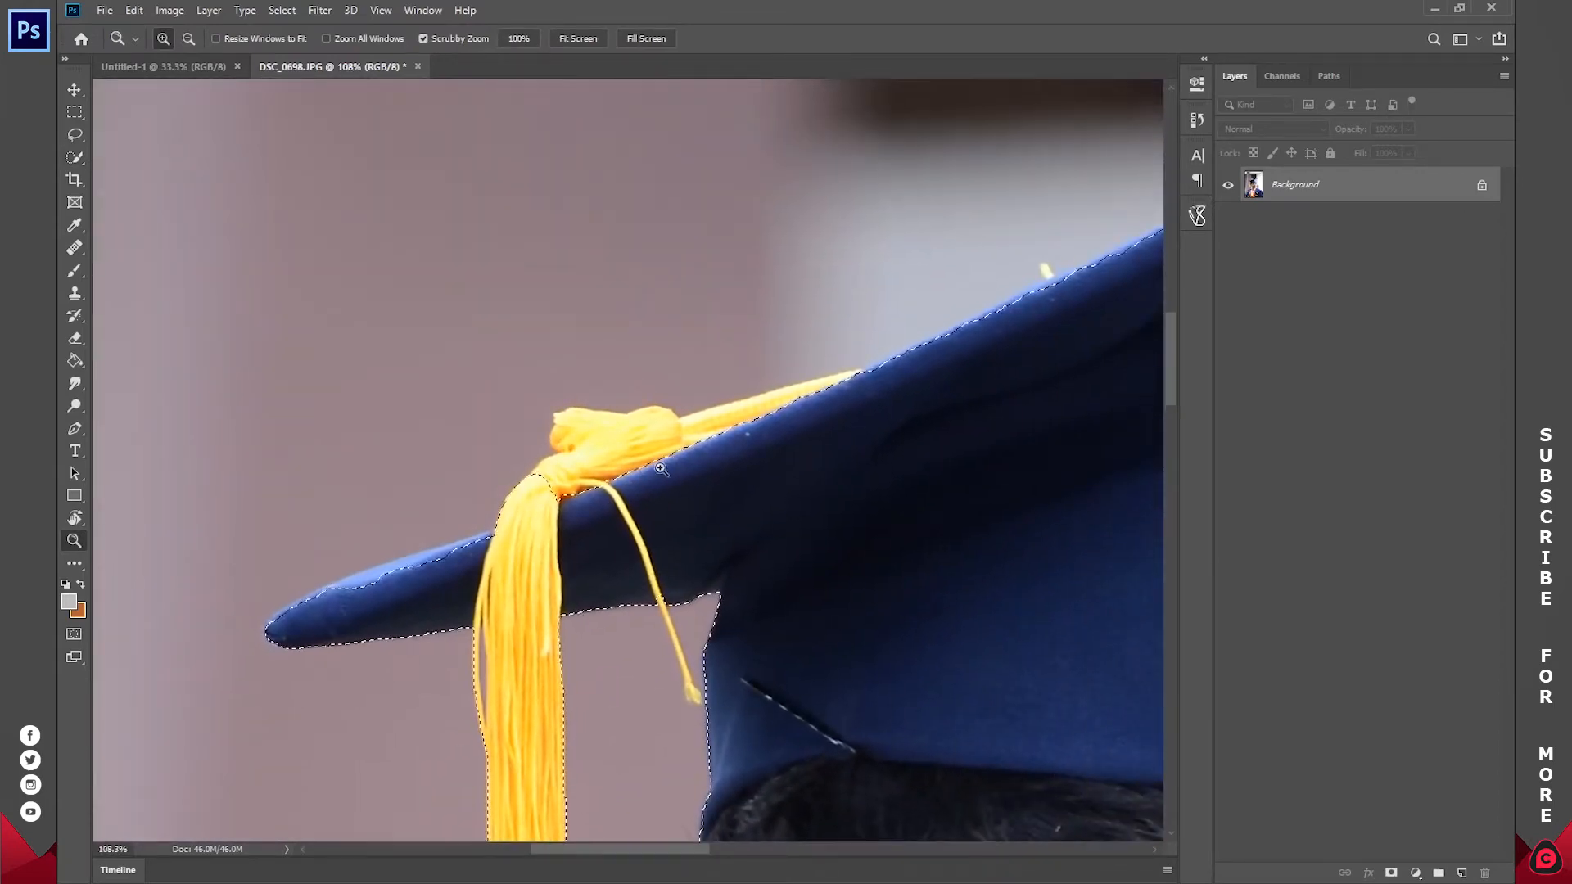
key(w)
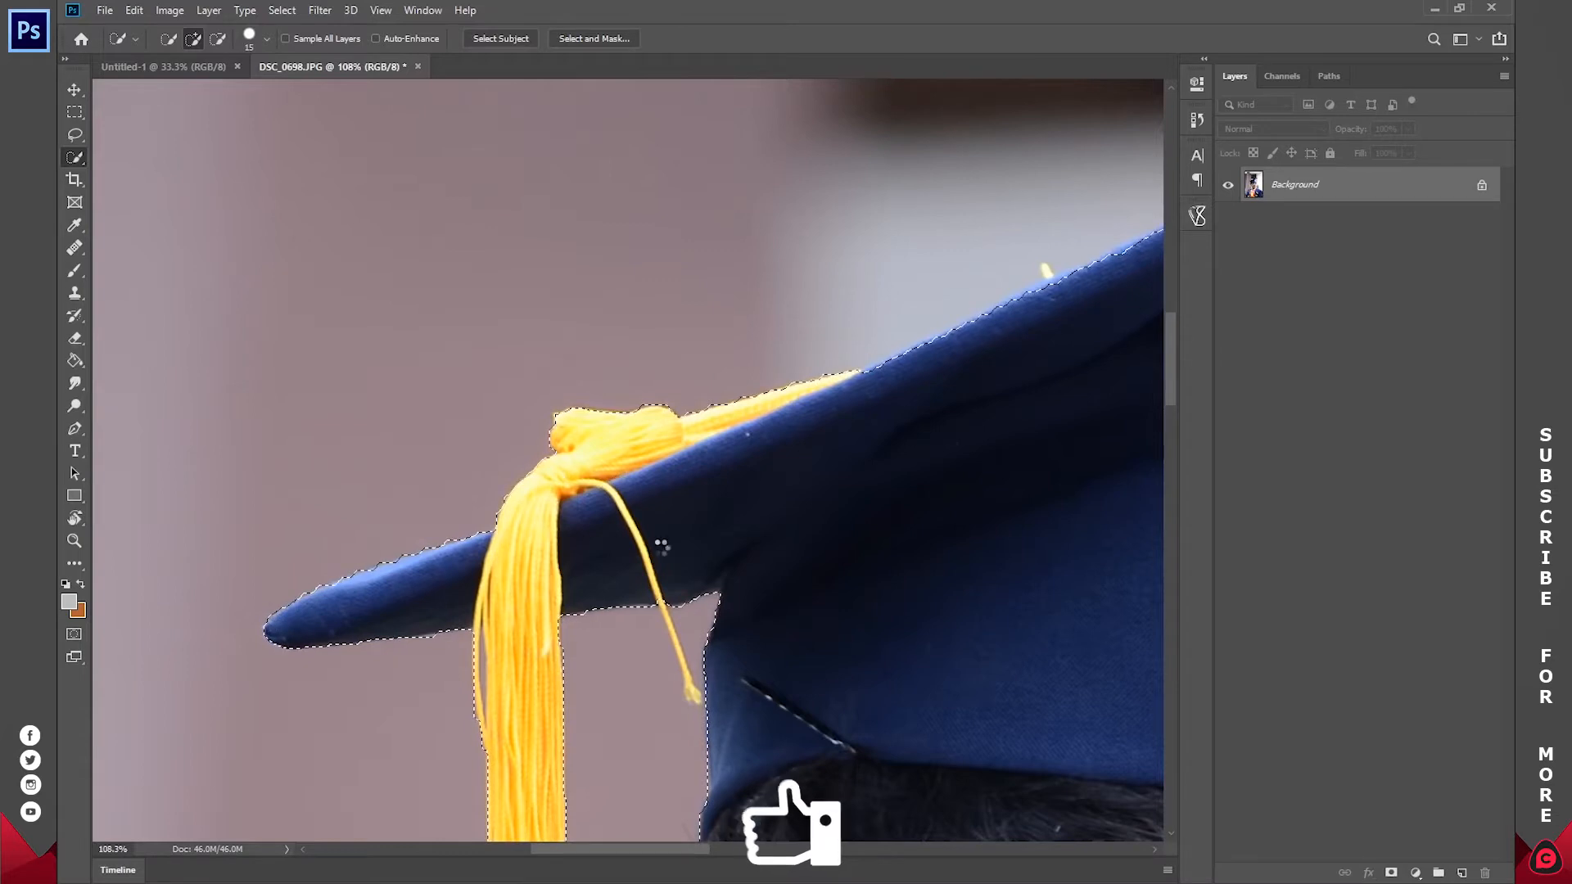
Step: Refine the selection along the cap's upper edge and its pointed corner on the side opposite the tassel
key(space)
drag(982, 530, 720, 606)
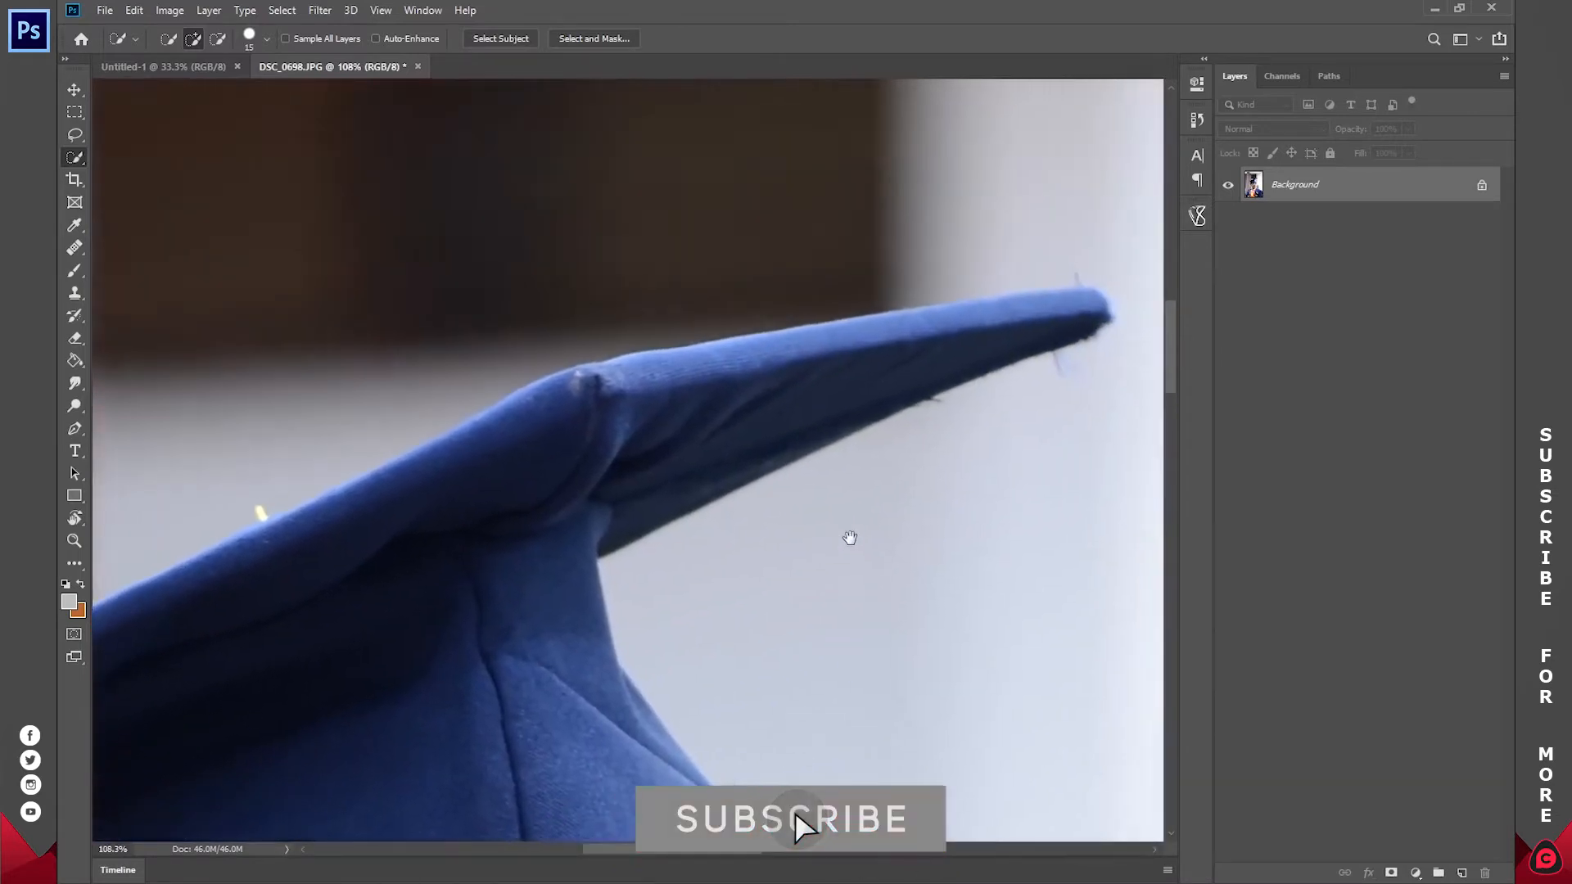
drag(849, 537, 755, 544)
click(917, 323)
mouse_move(394, 420)
mouse_down()
mouse_move(312, 461)
mouse_move(336, 508)
mouse_up()
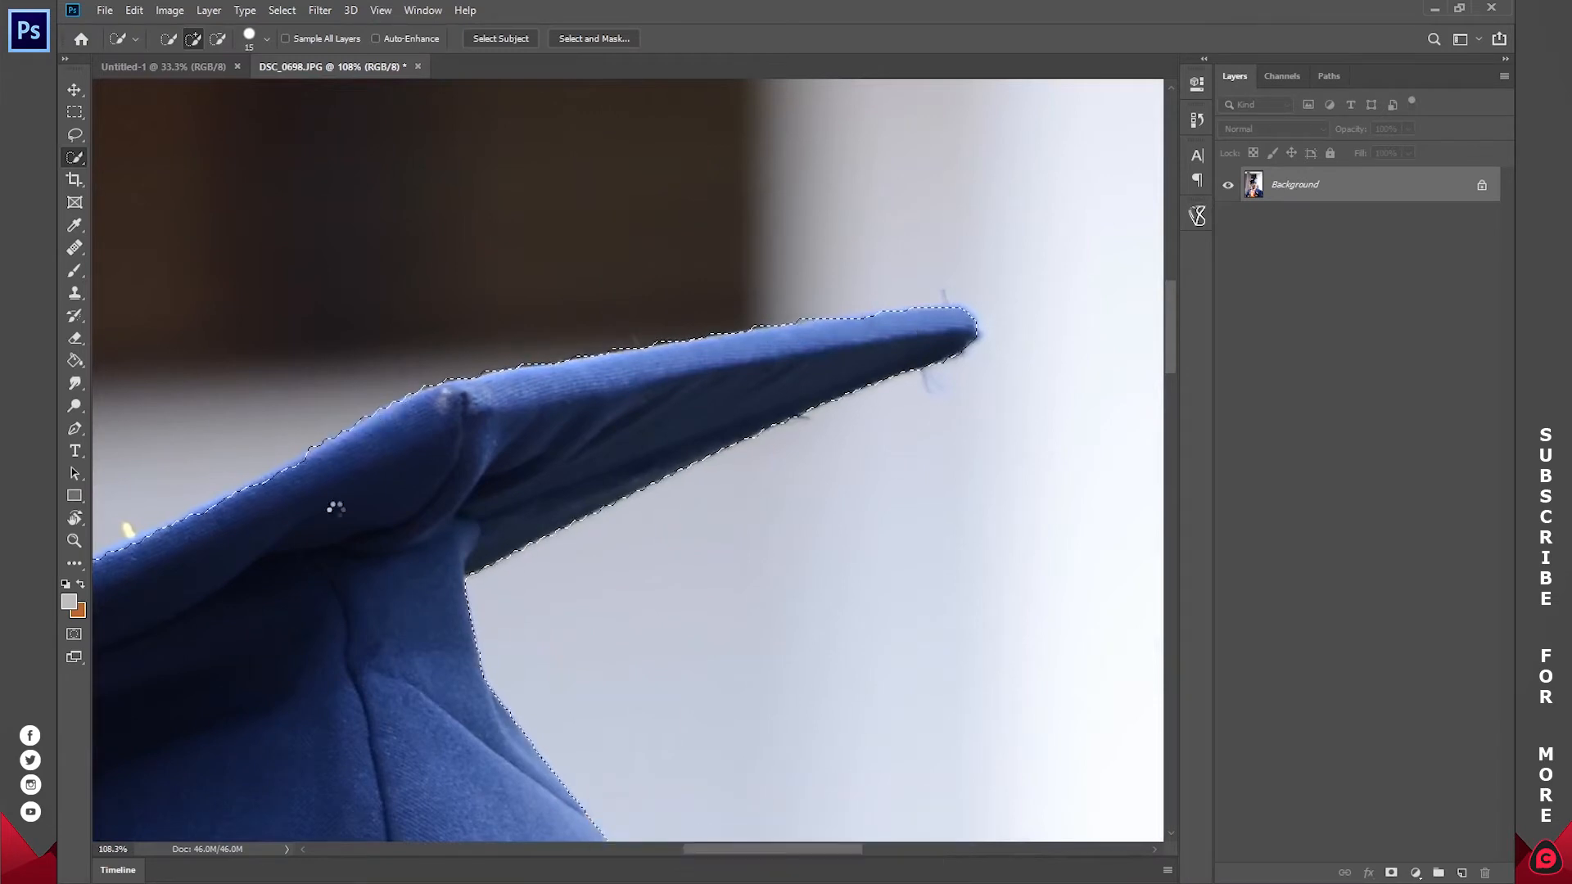
Step: Extend the selection around the graduate's ear, earring and the hair beside the tassel
key(ctrl+0)
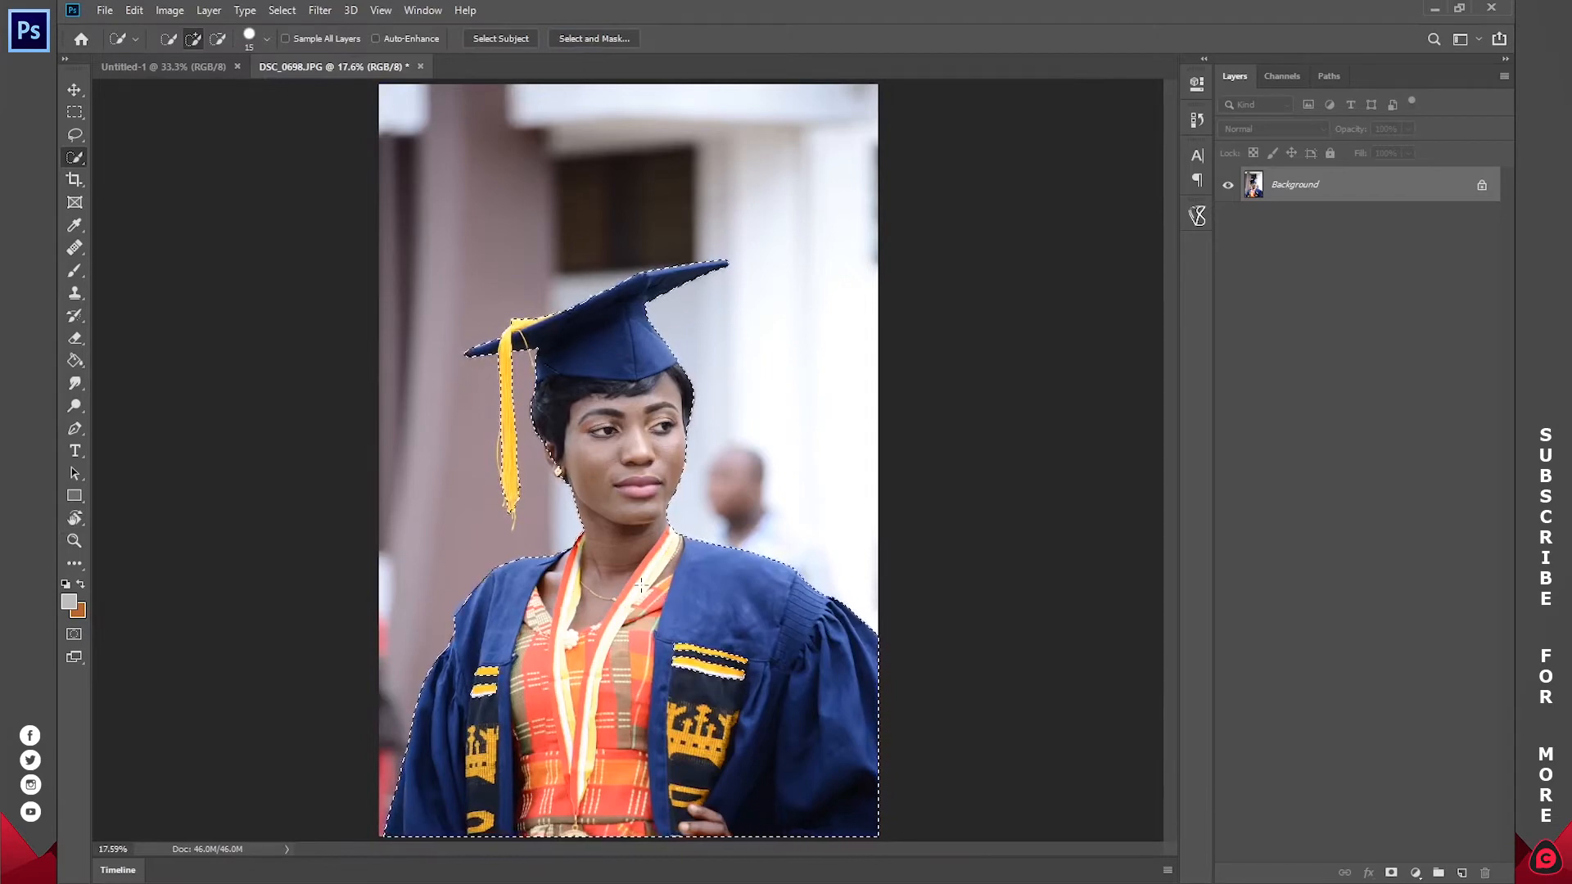
key(z)
drag(550, 463, 685, 452)
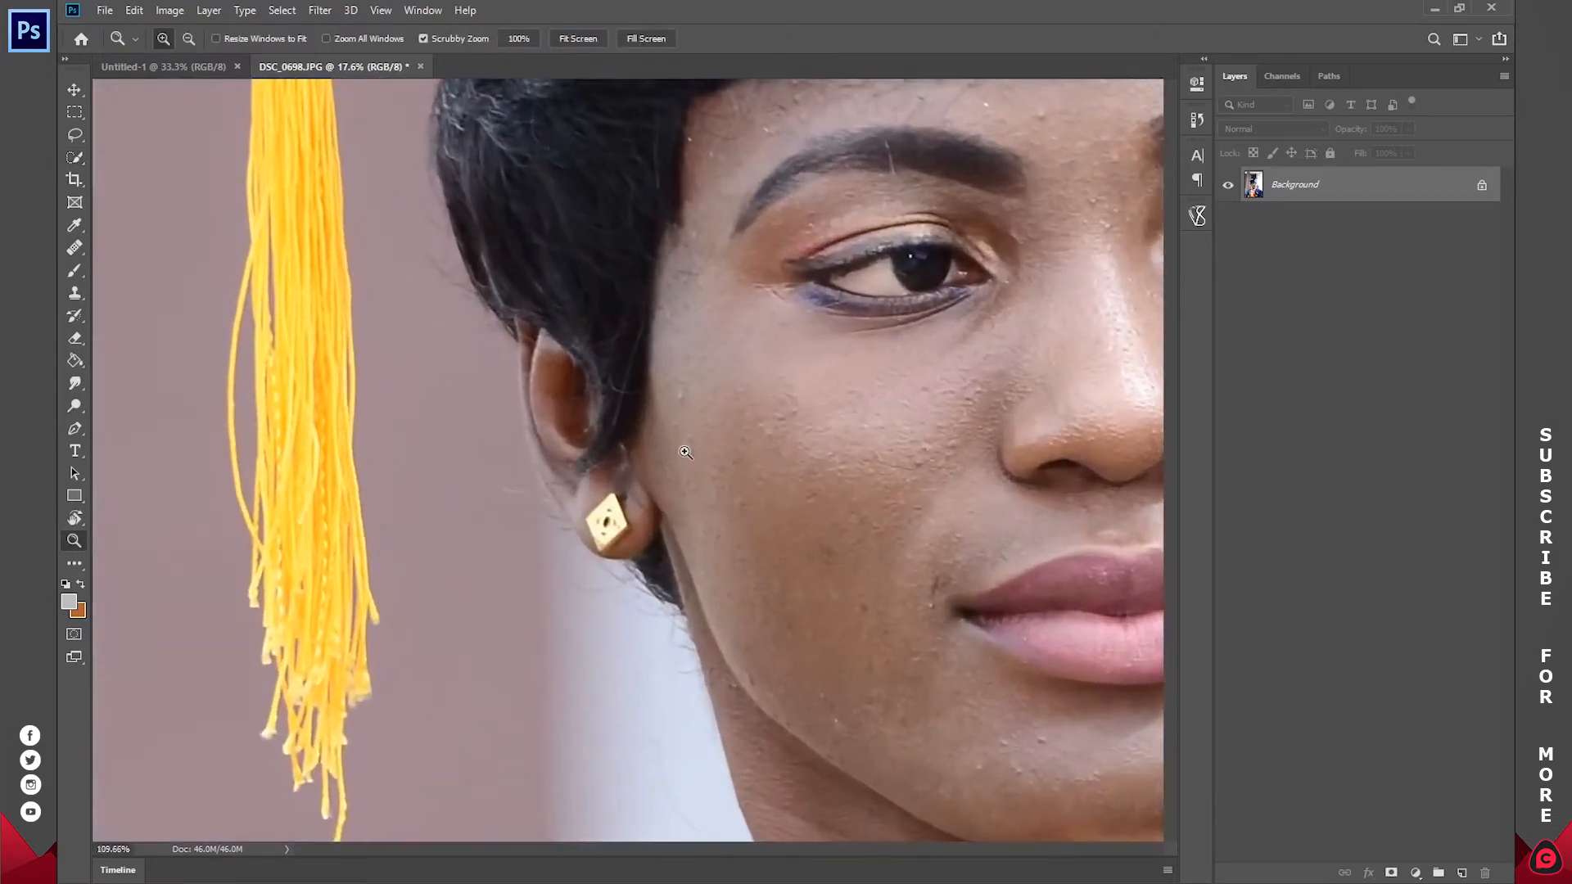
key(w)
drag(558, 447, 609, 530)
click(614, 564)
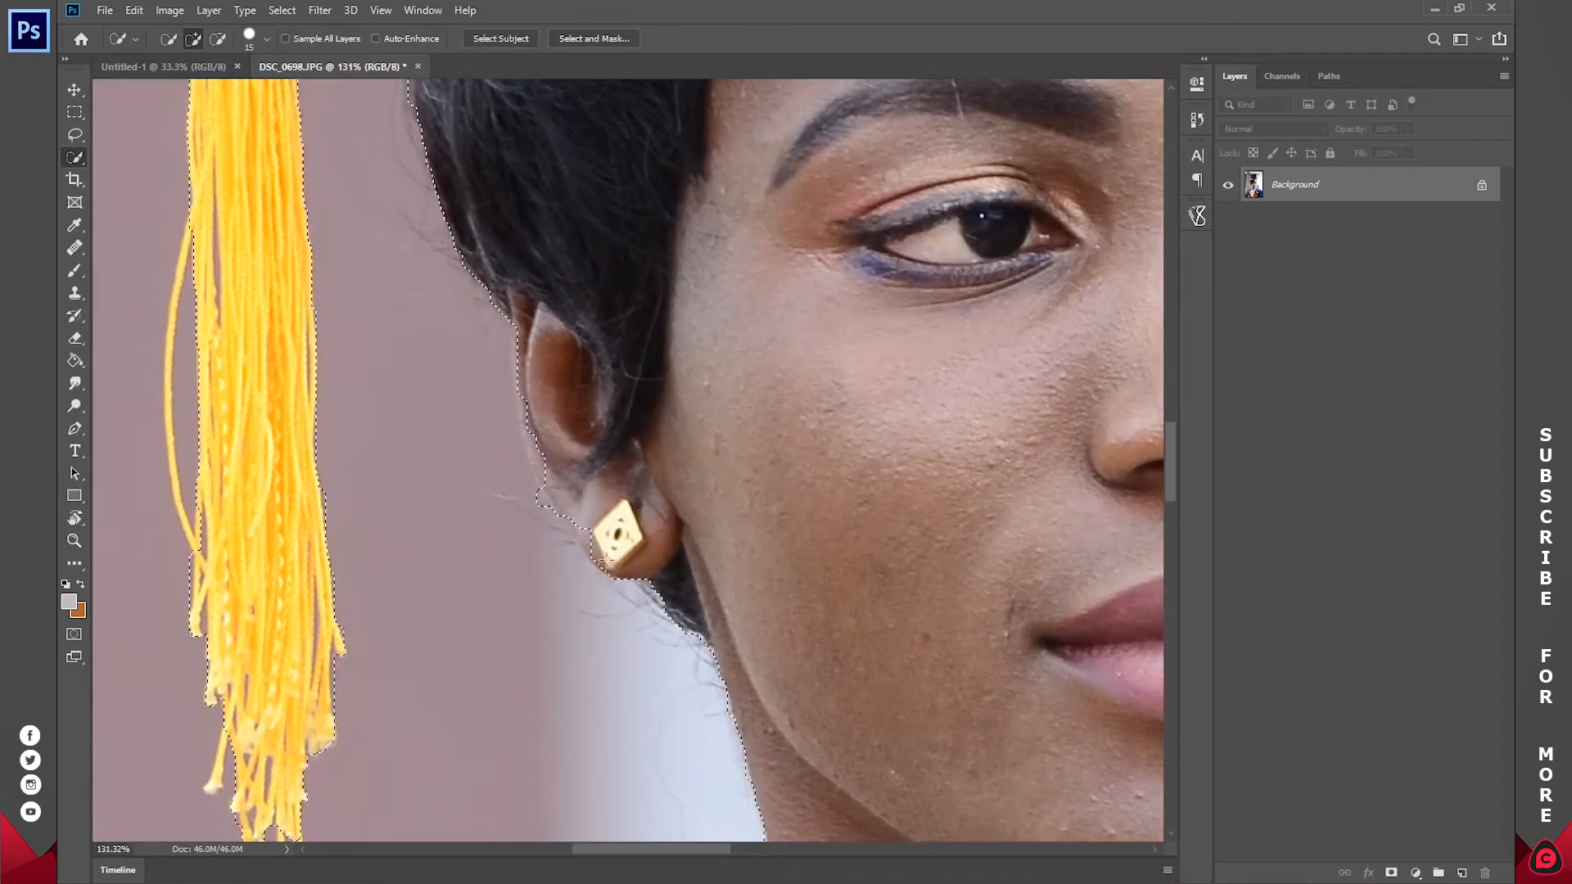
click(566, 515)
drag(550, 483, 527, 395)
drag(415, 386, 502, 561)
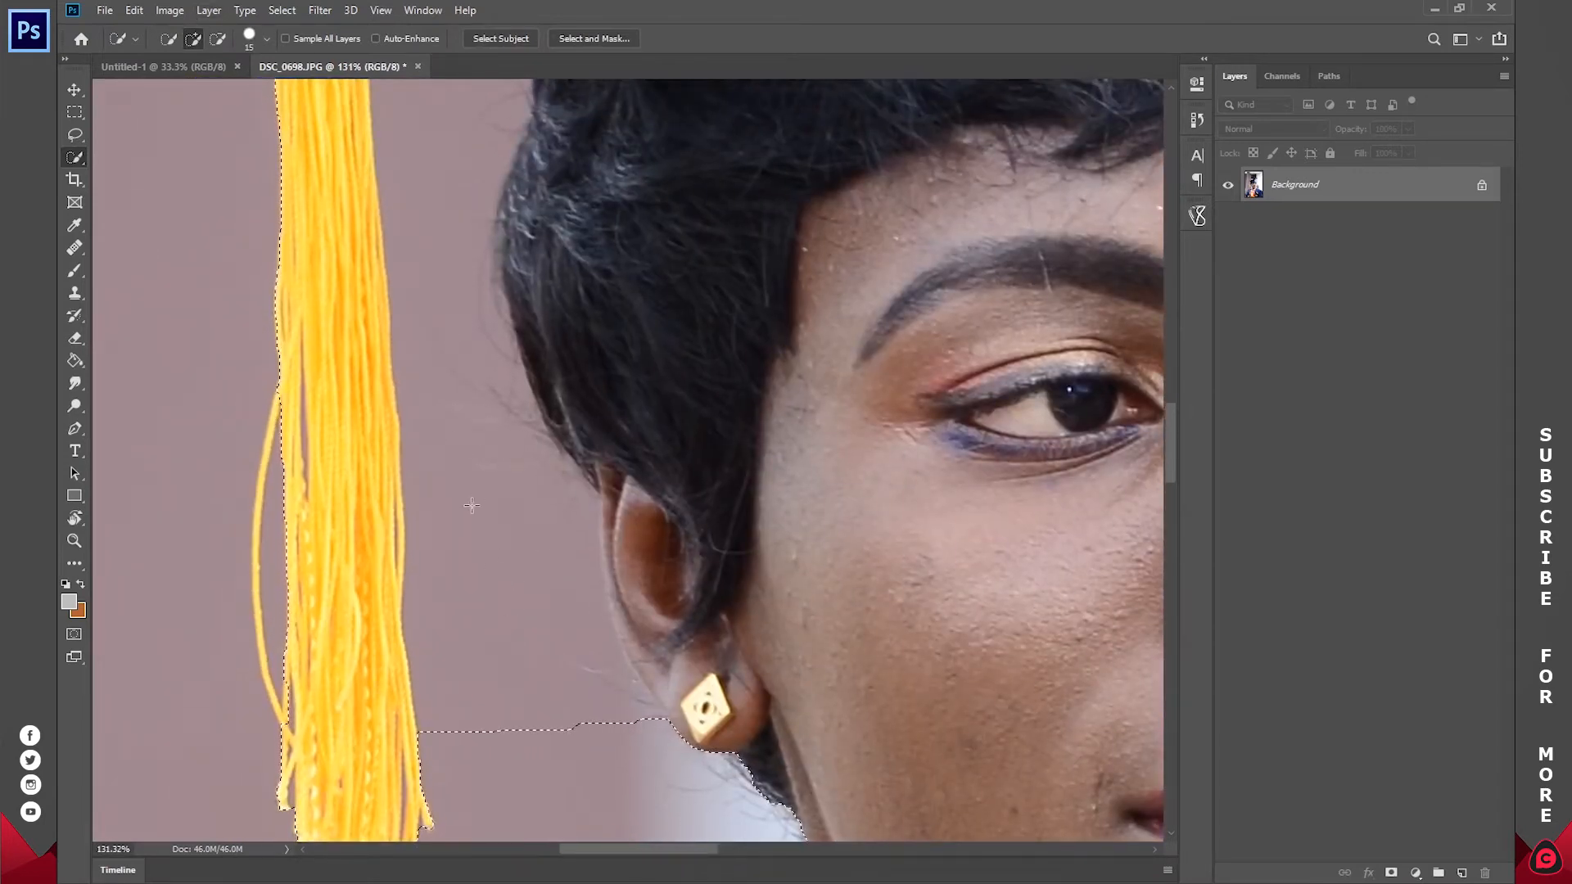
Step: Subtract the background area between the tassel and the hair and ear from the selection
key(z)
drag(595, 446, 573, 447)
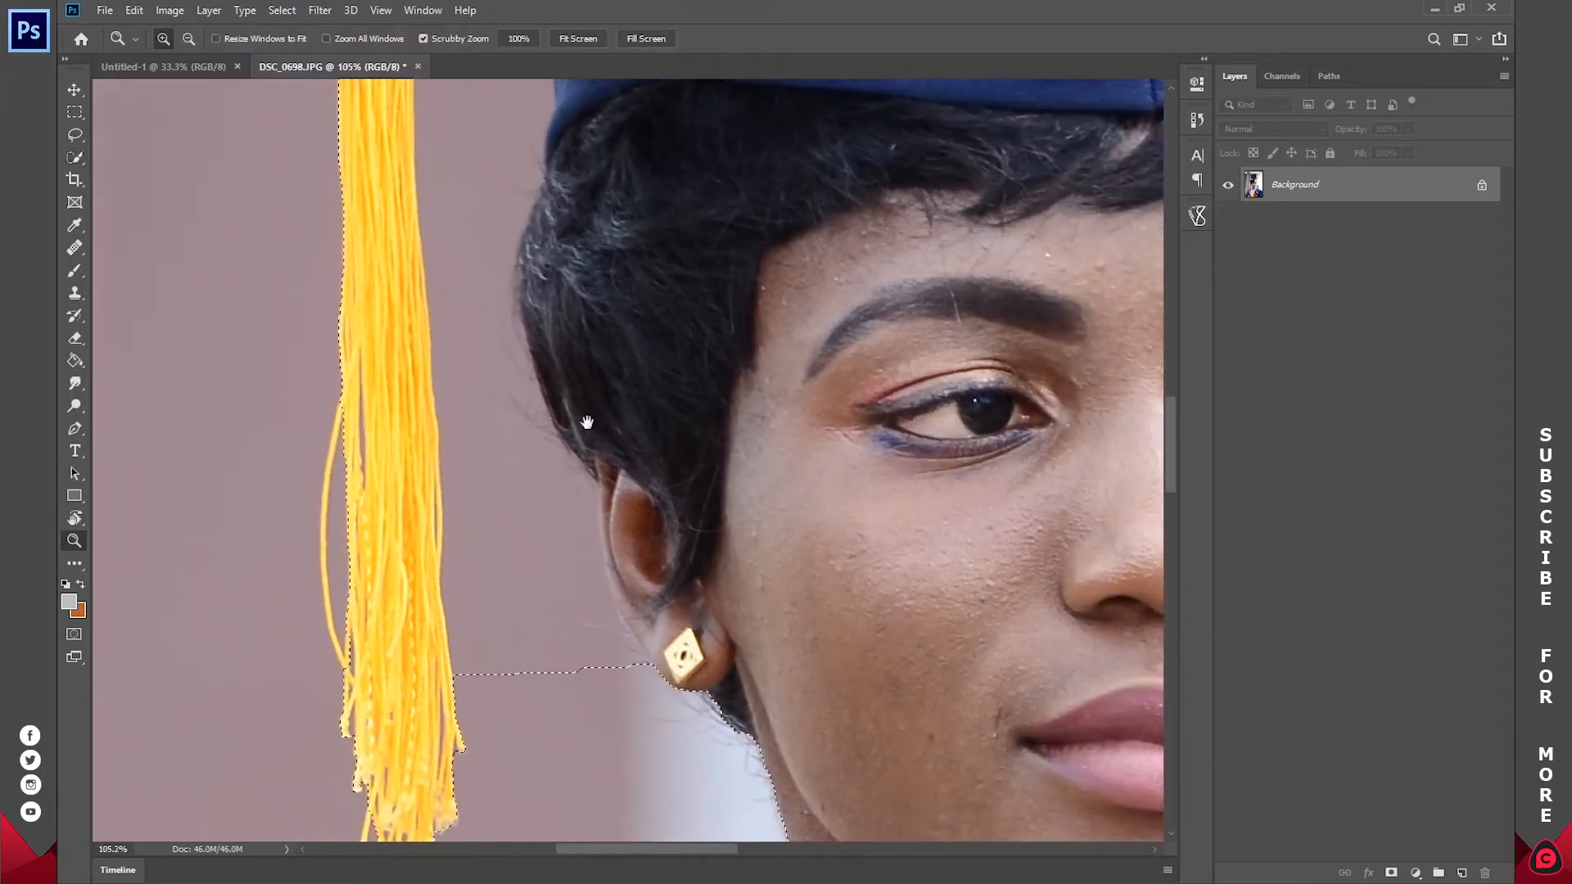
drag(602, 375, 581, 465)
key(w)
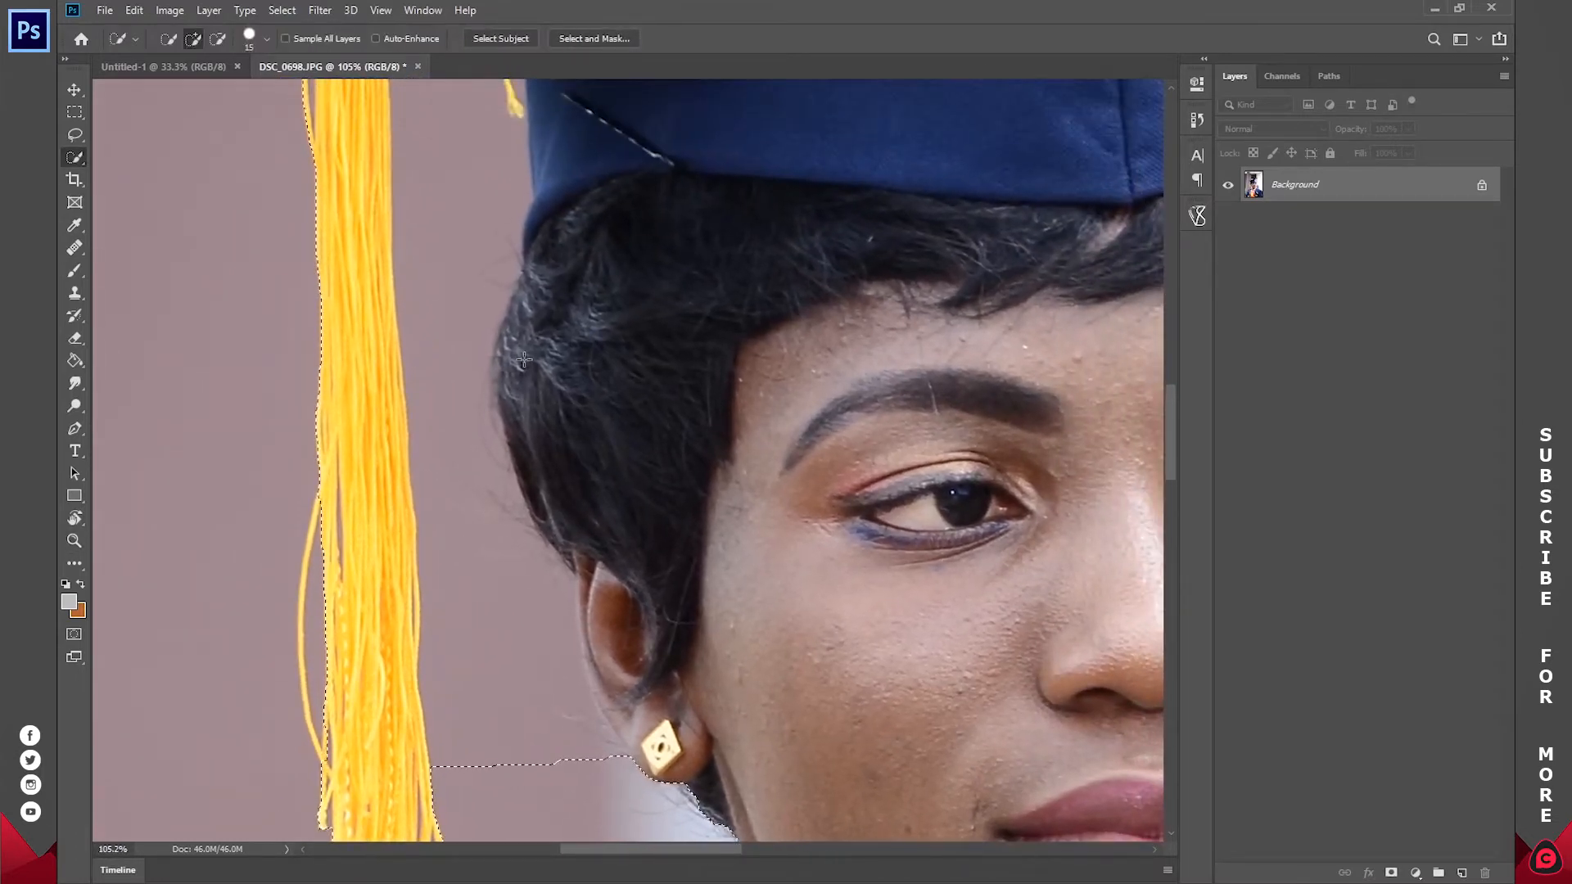
click(219, 41)
drag(506, 731, 487, 570)
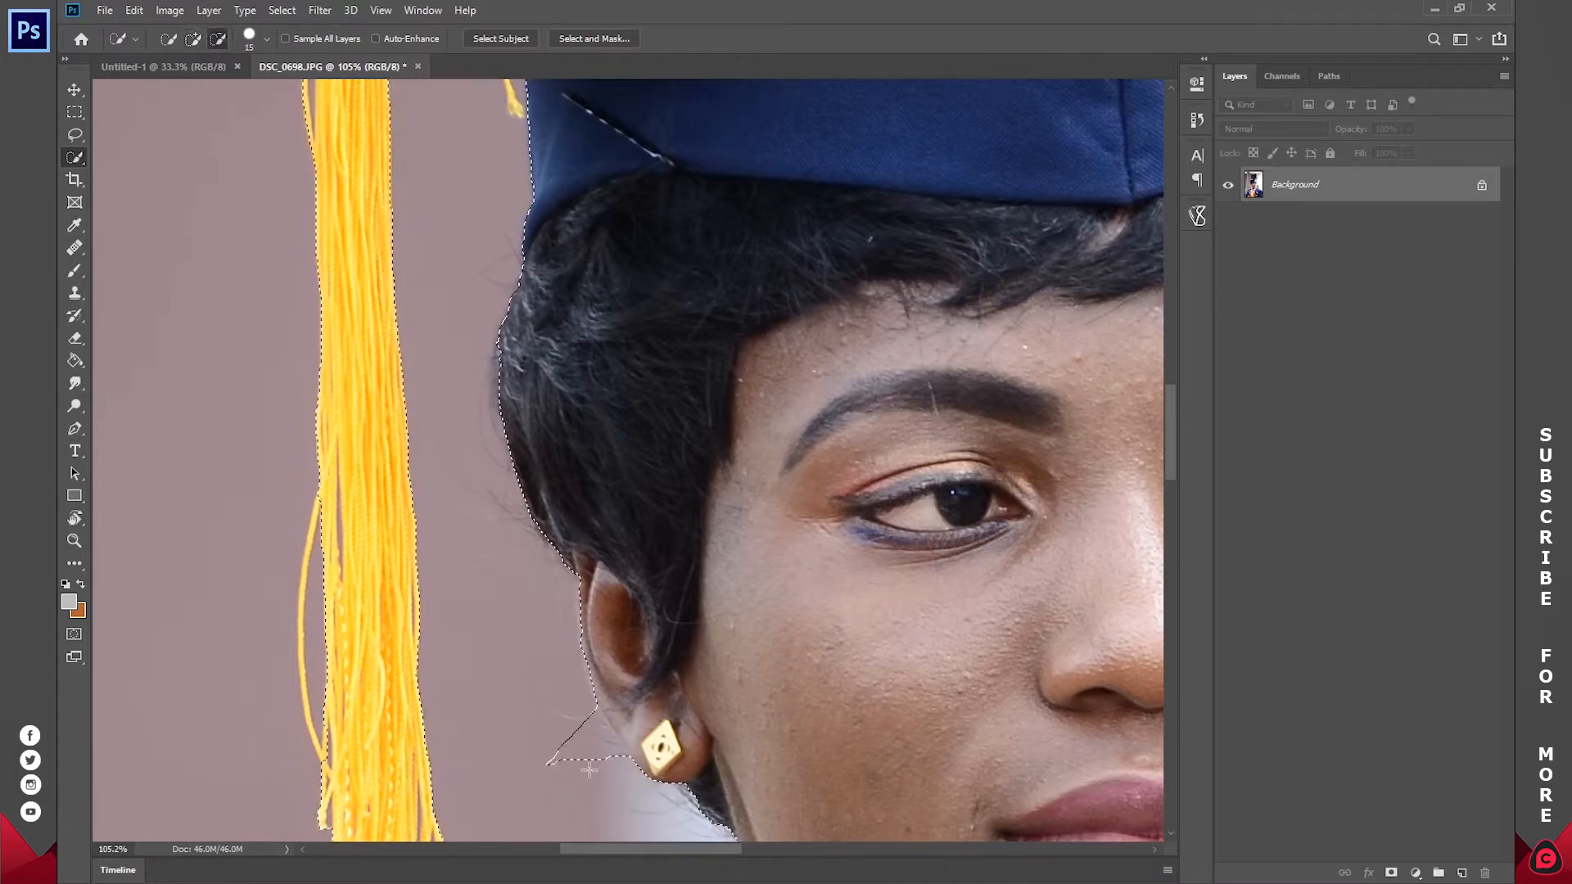
scroll(614, 691, up, 5)
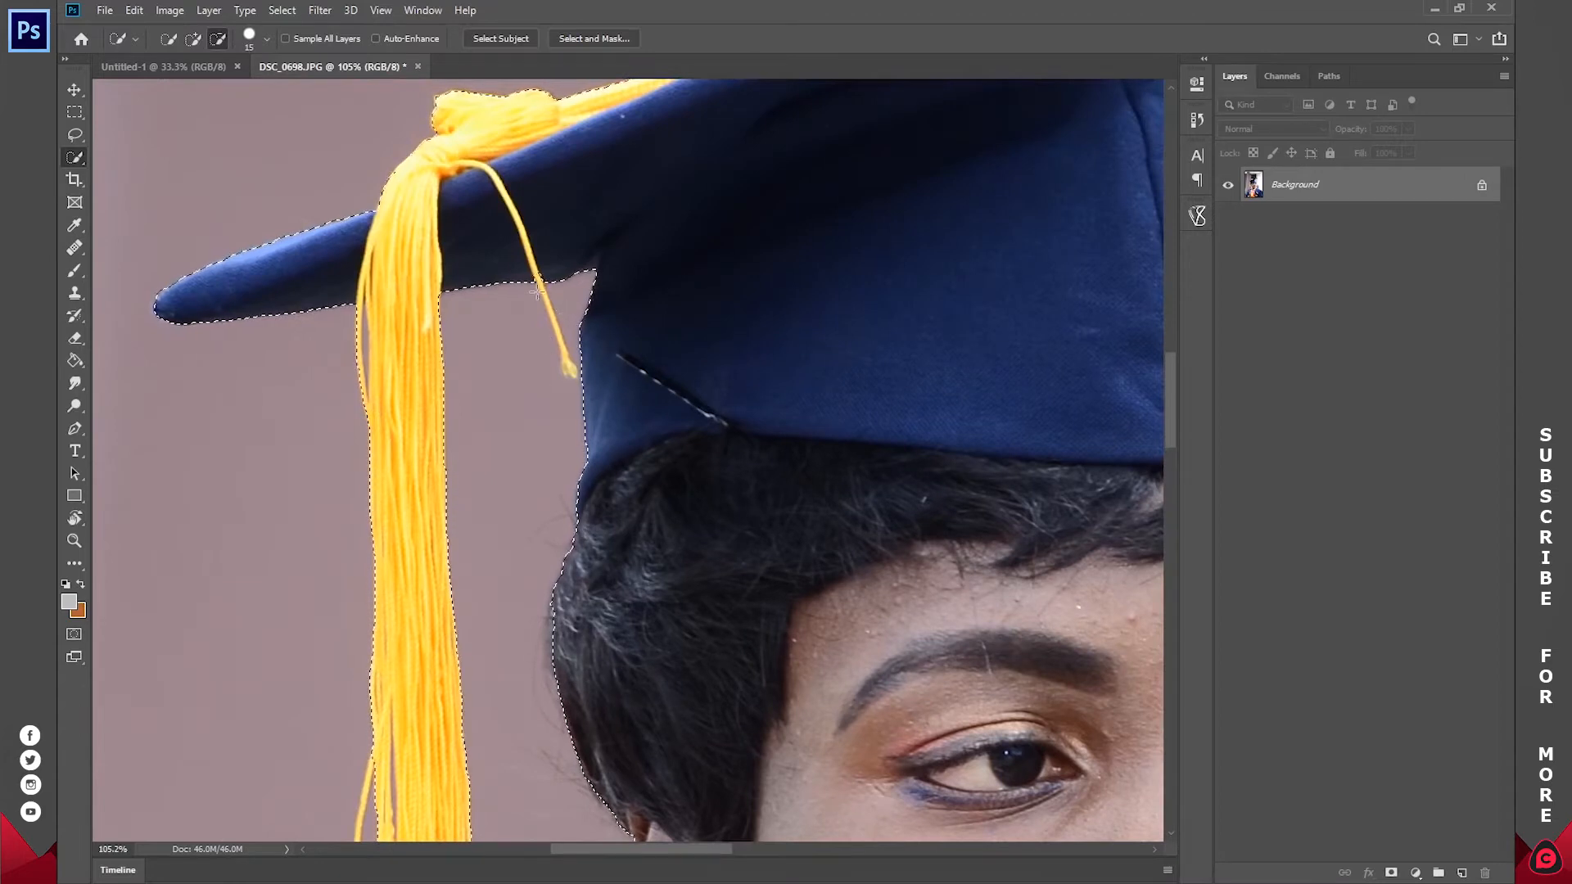
Step: Return Quick Selection to adding and include the yellow and white stripes on the gown in the selection
click(193, 40)
key(z)
click(576, 38)
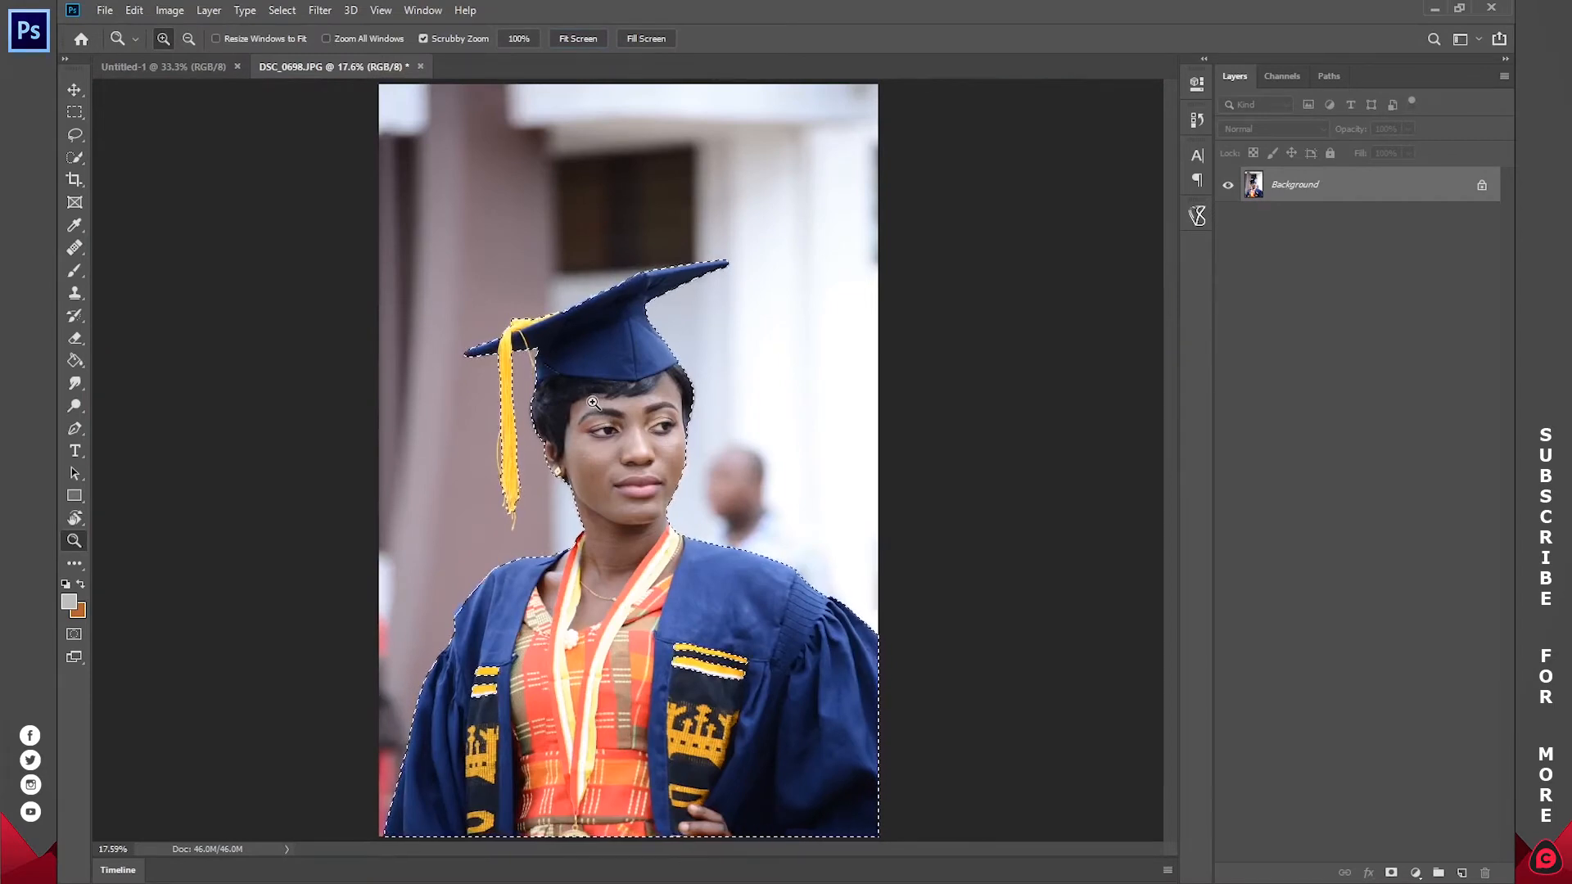
key(w)
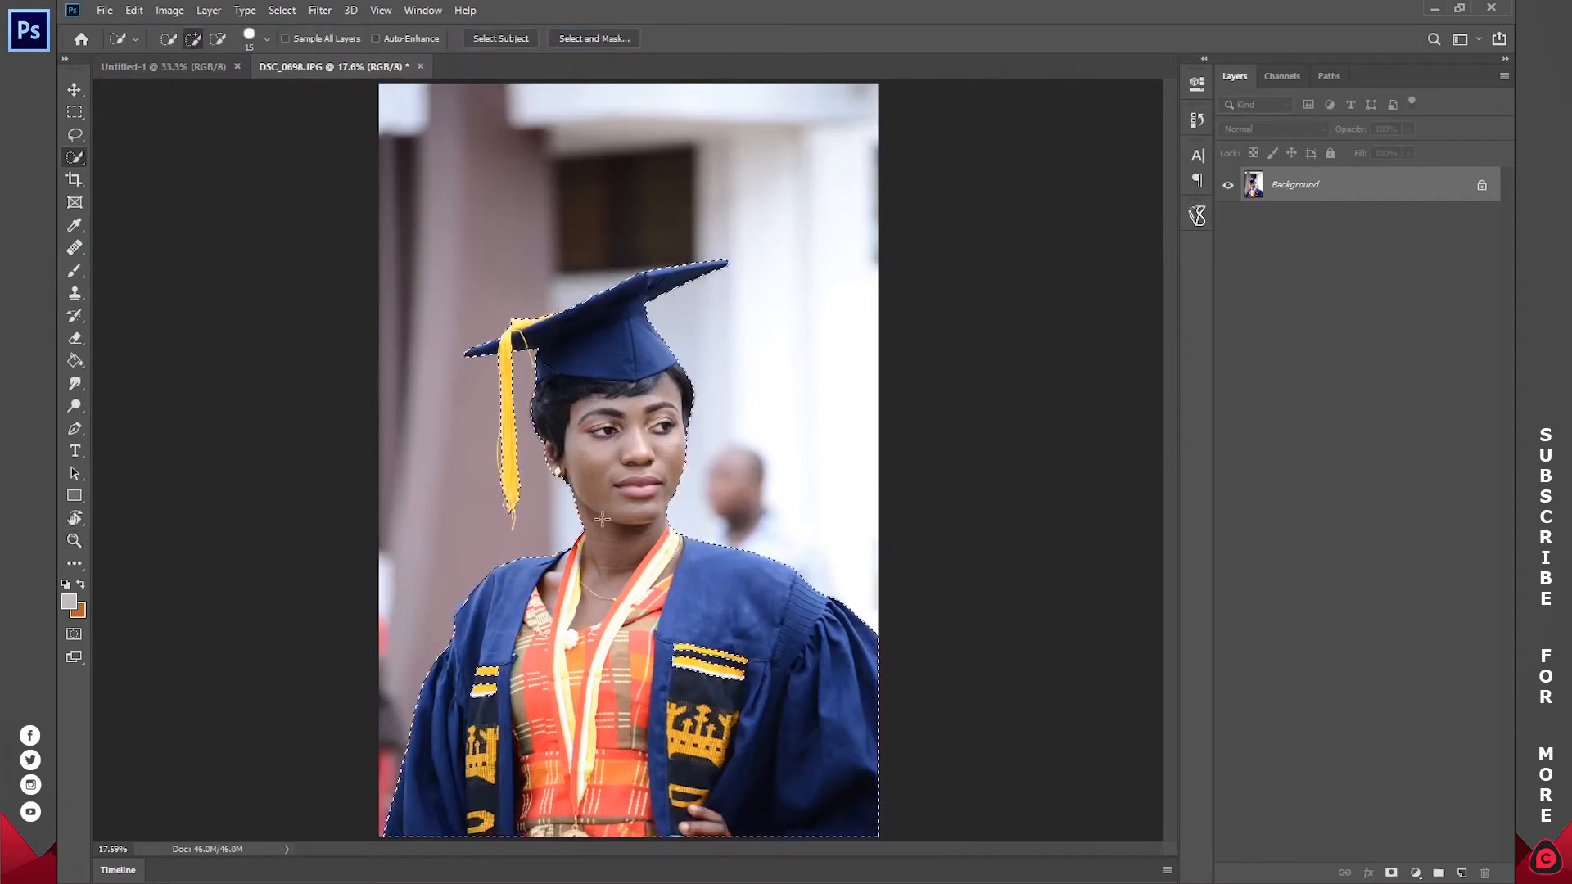
drag(709, 653, 715, 673)
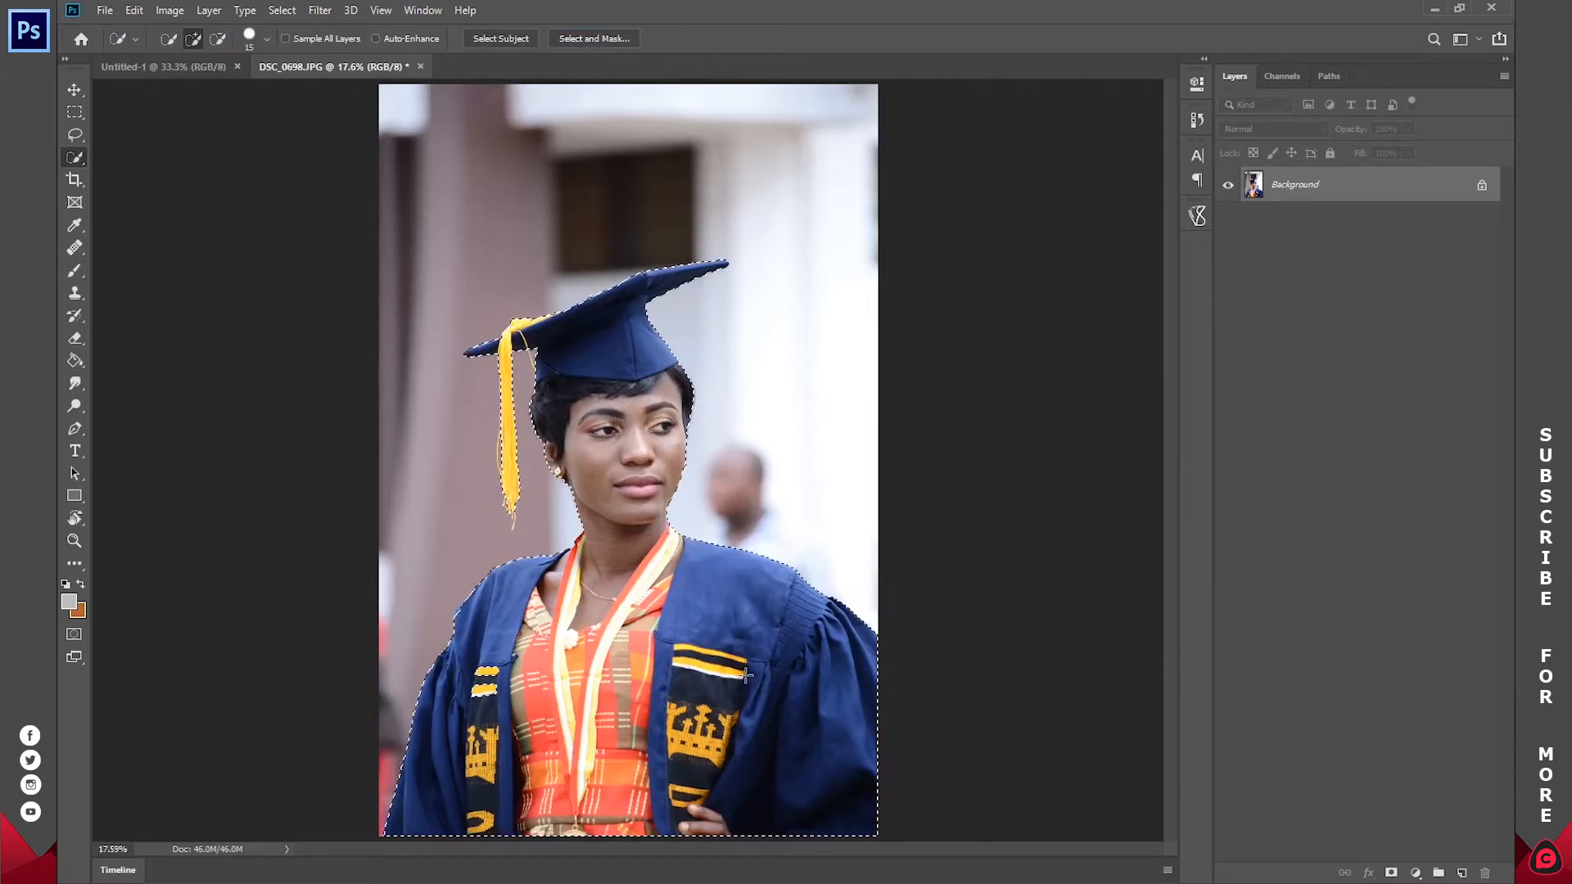
Step: Copy the selected graduate onto a new layer and move that cutout into the Untitled-1 document
right_click(627, 622)
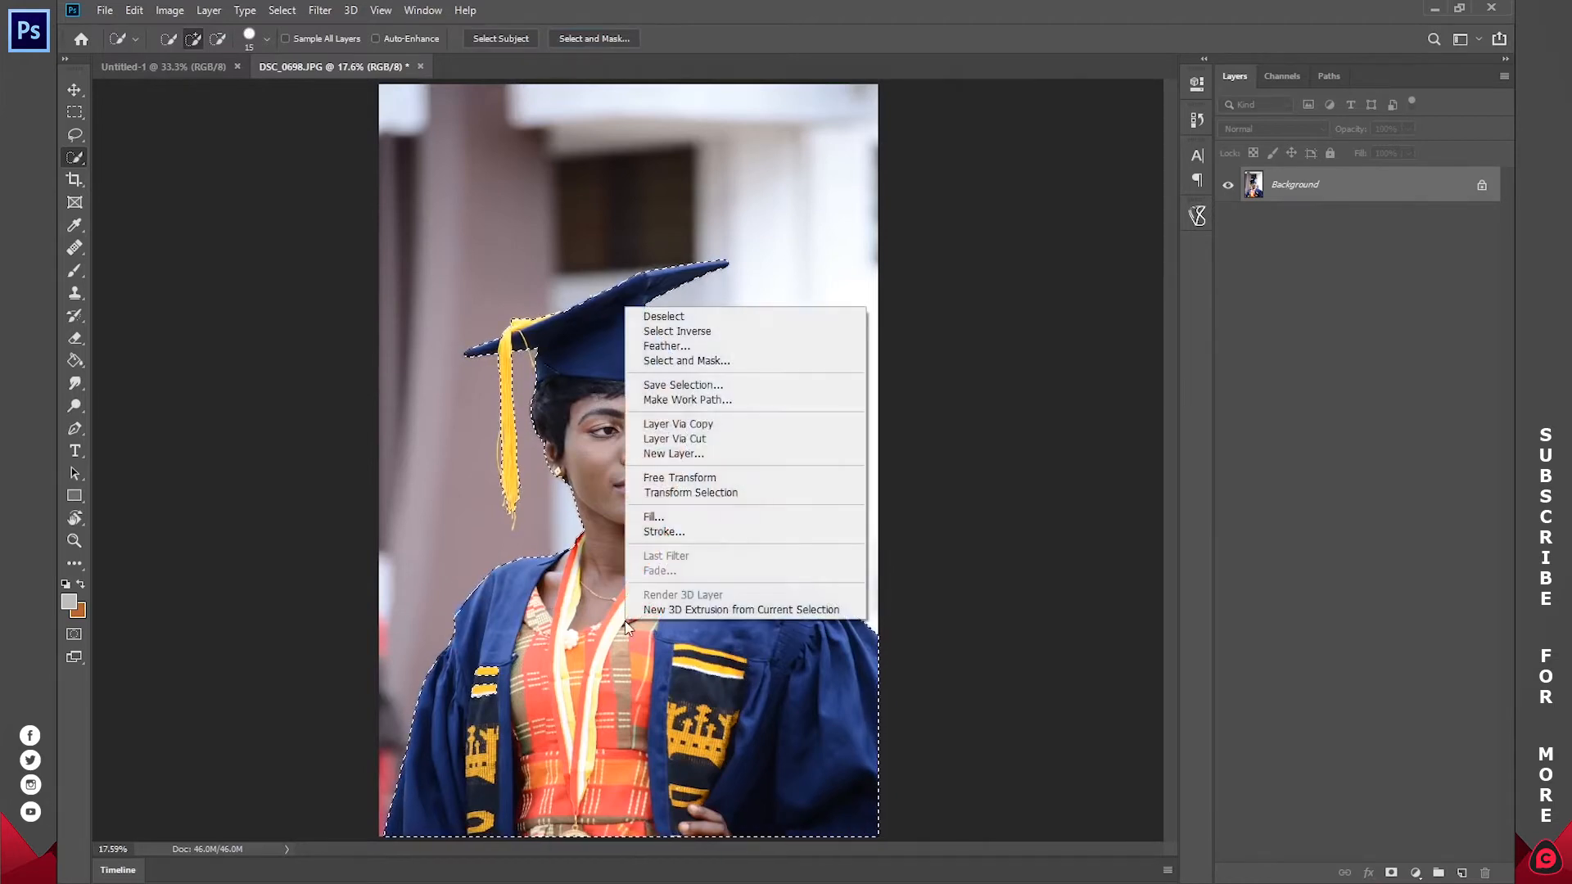
click(665, 426)
key(v)
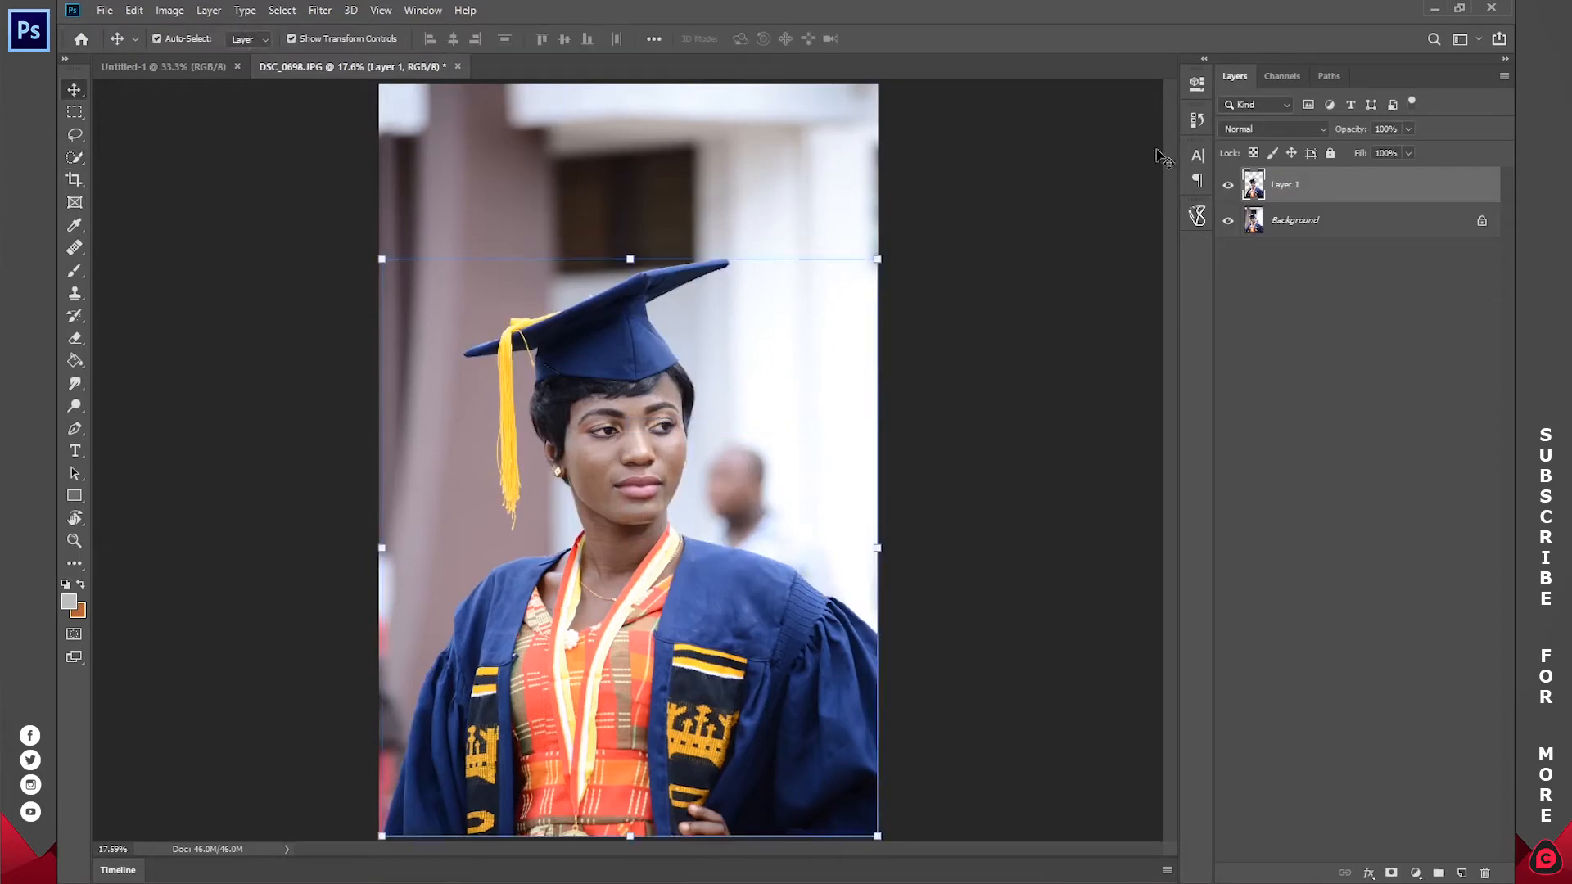
drag(633, 641, 641, 596)
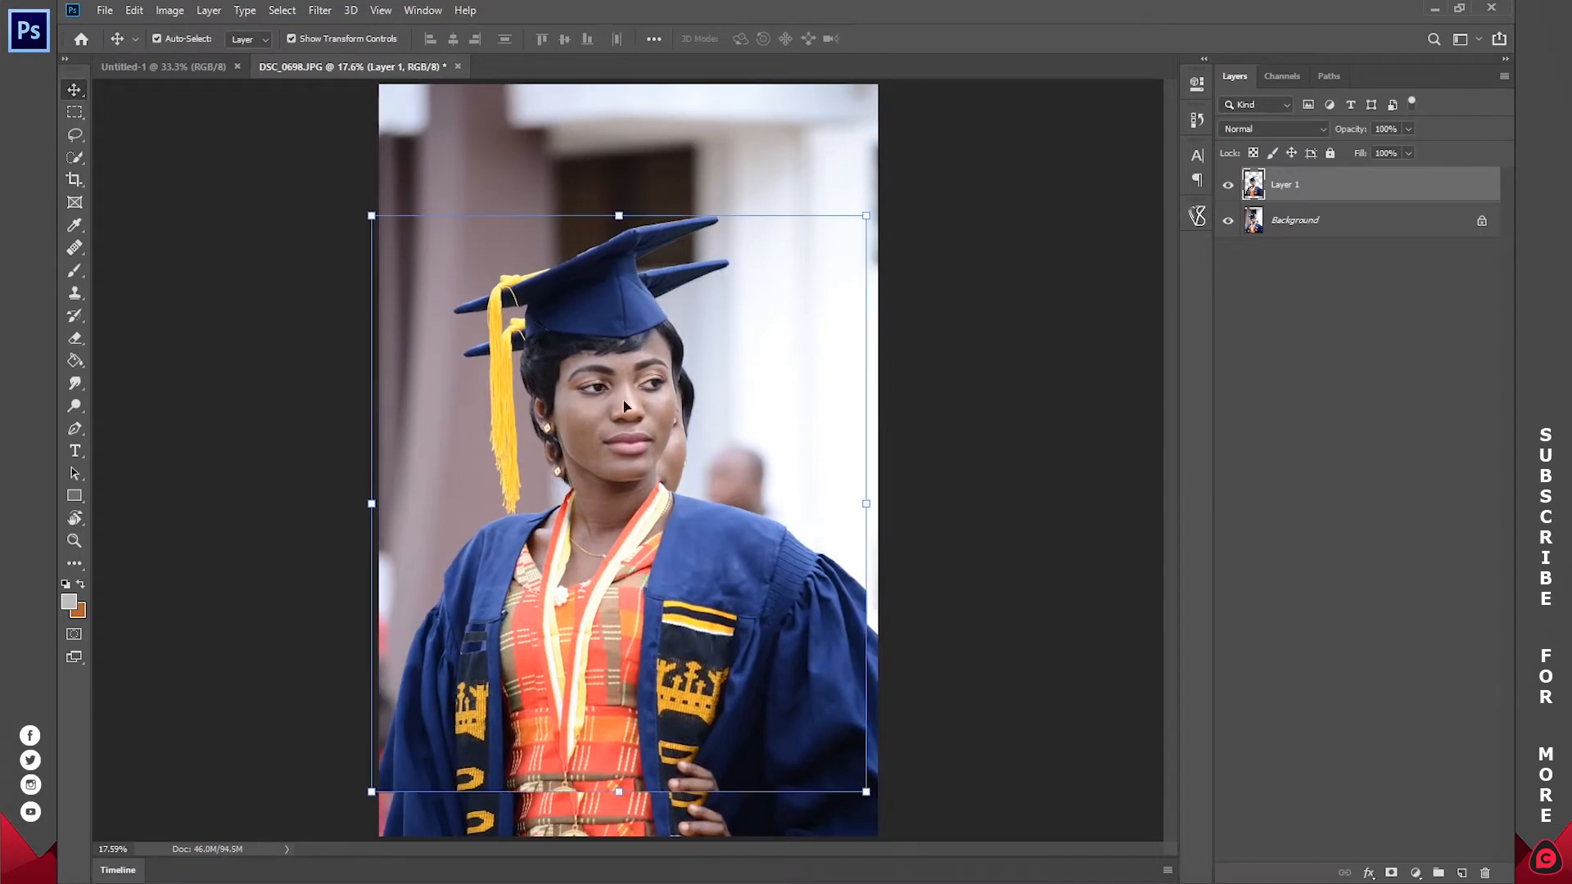
drag(622, 409, 633, 468)
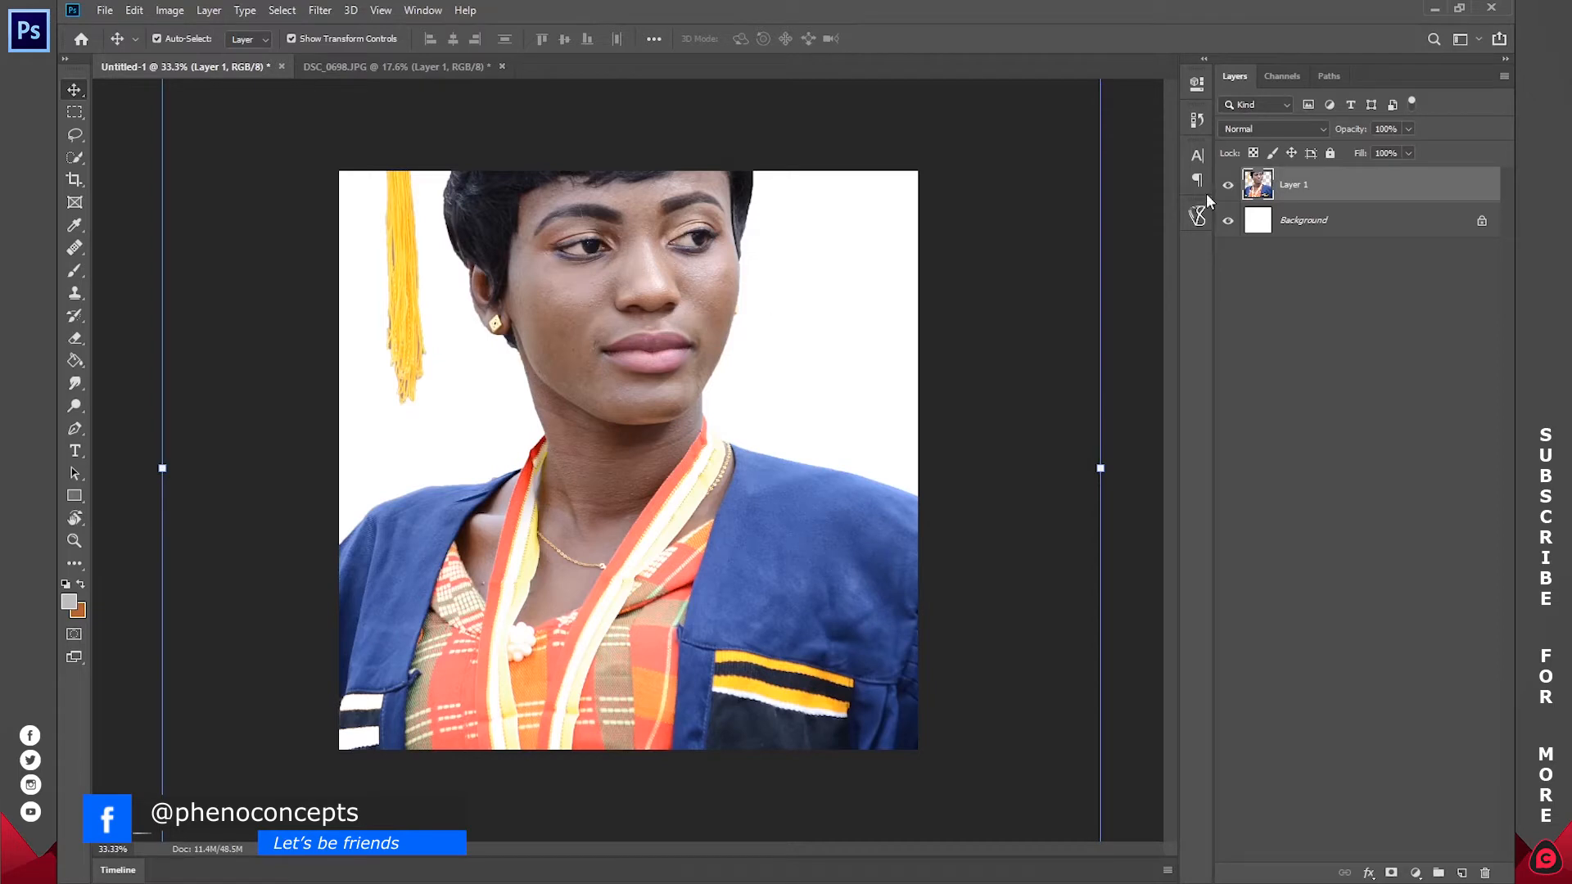
Step: Convert the graduate layer to a Smart Object and scale it to 42.25%, centred horizontally on the canvas
right_click(1302, 188)
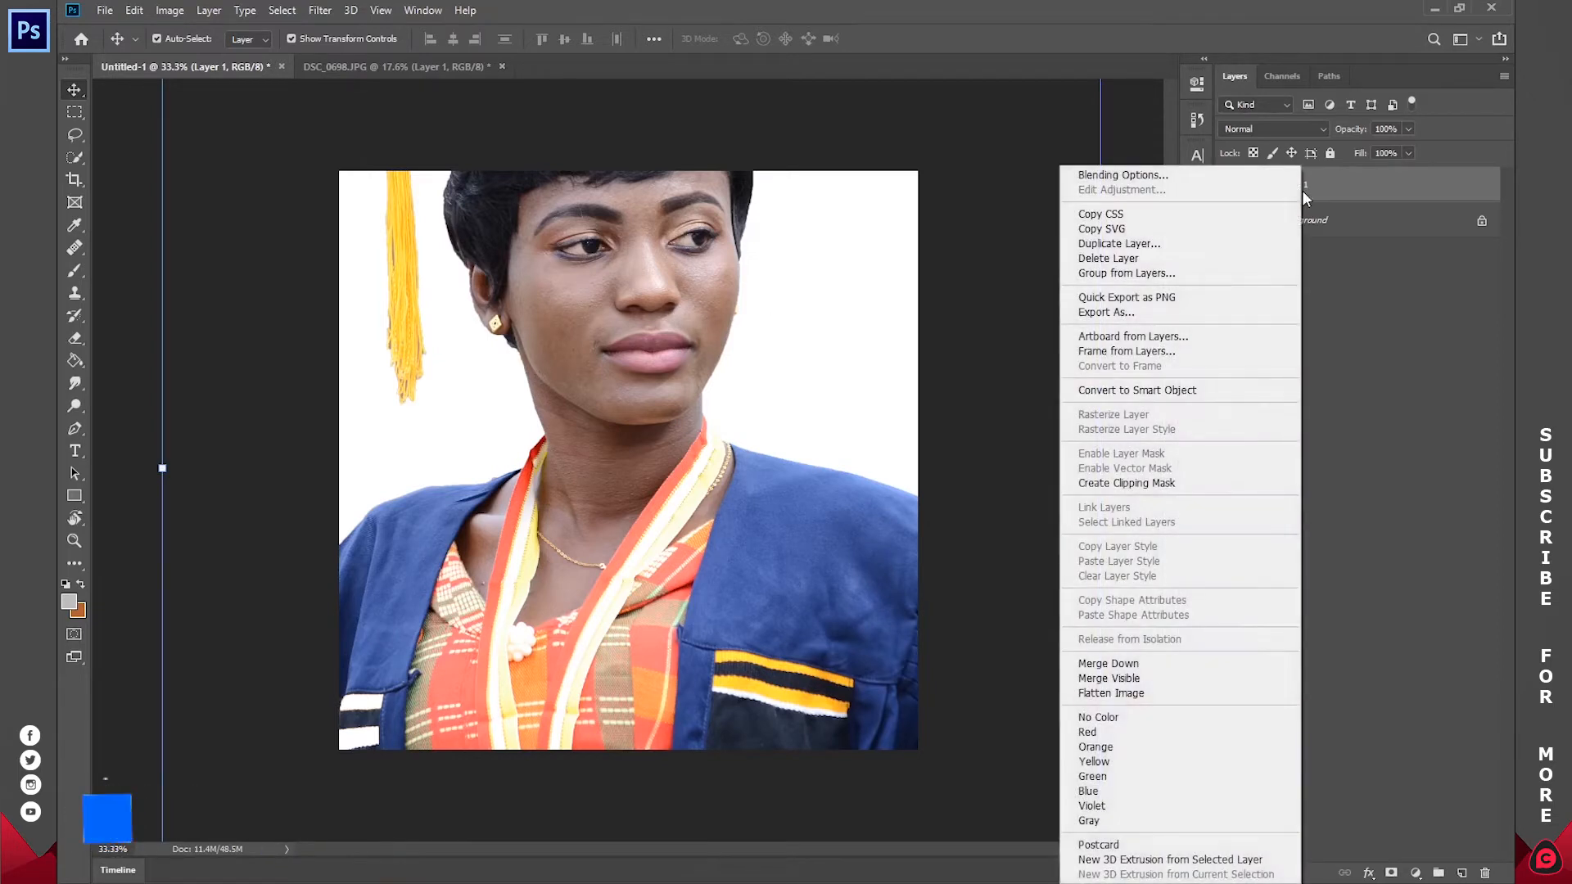
click(1157, 393)
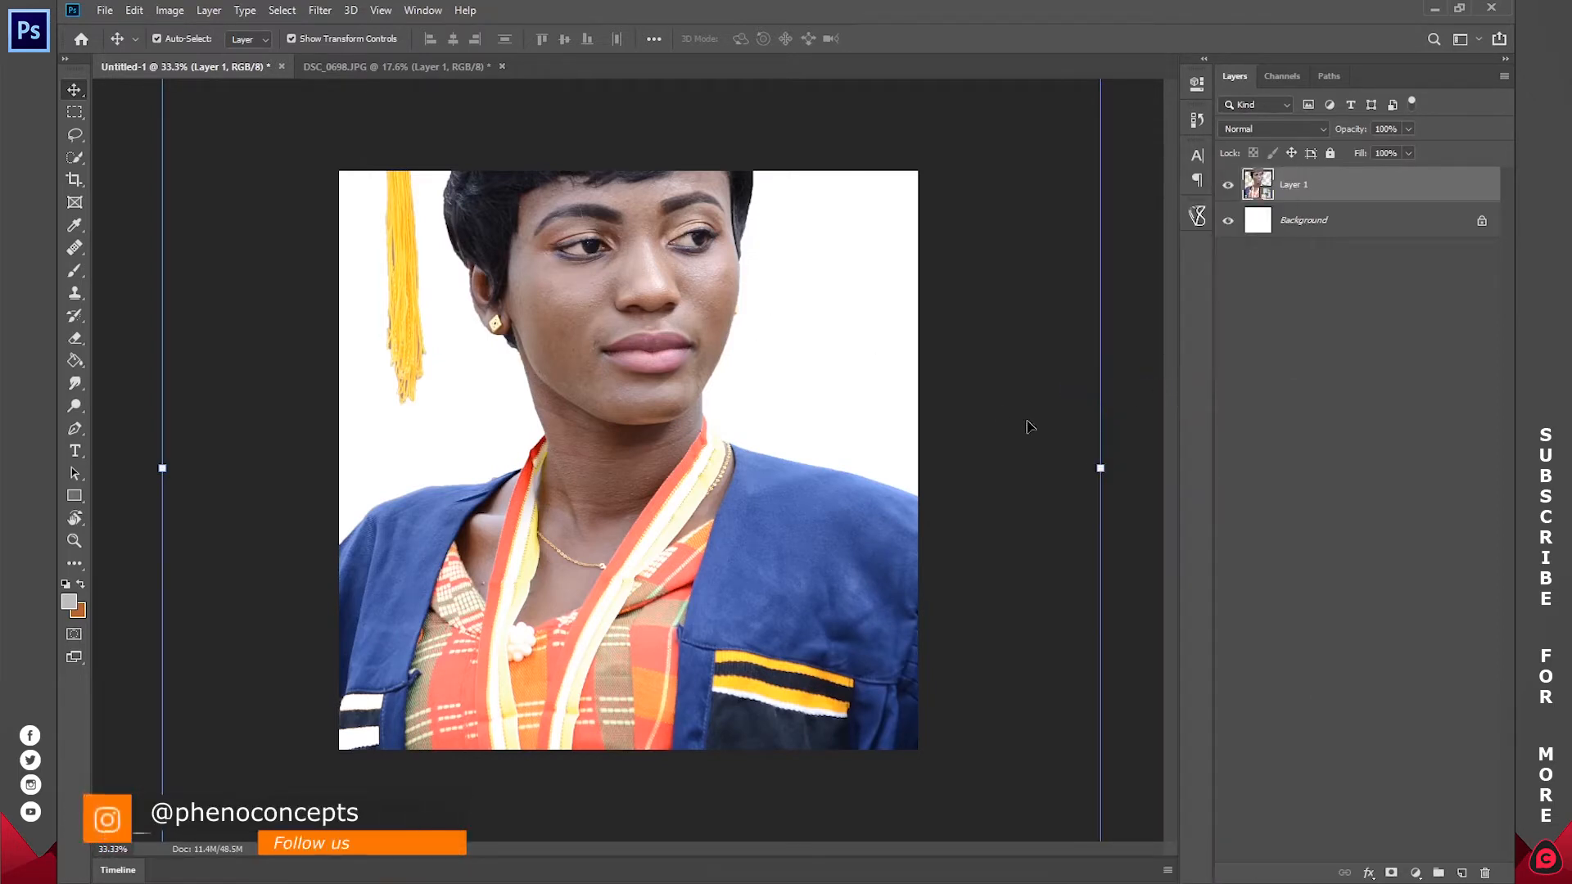
drag(1055, 472, 555, 464)
drag(406, 517, 672, 527)
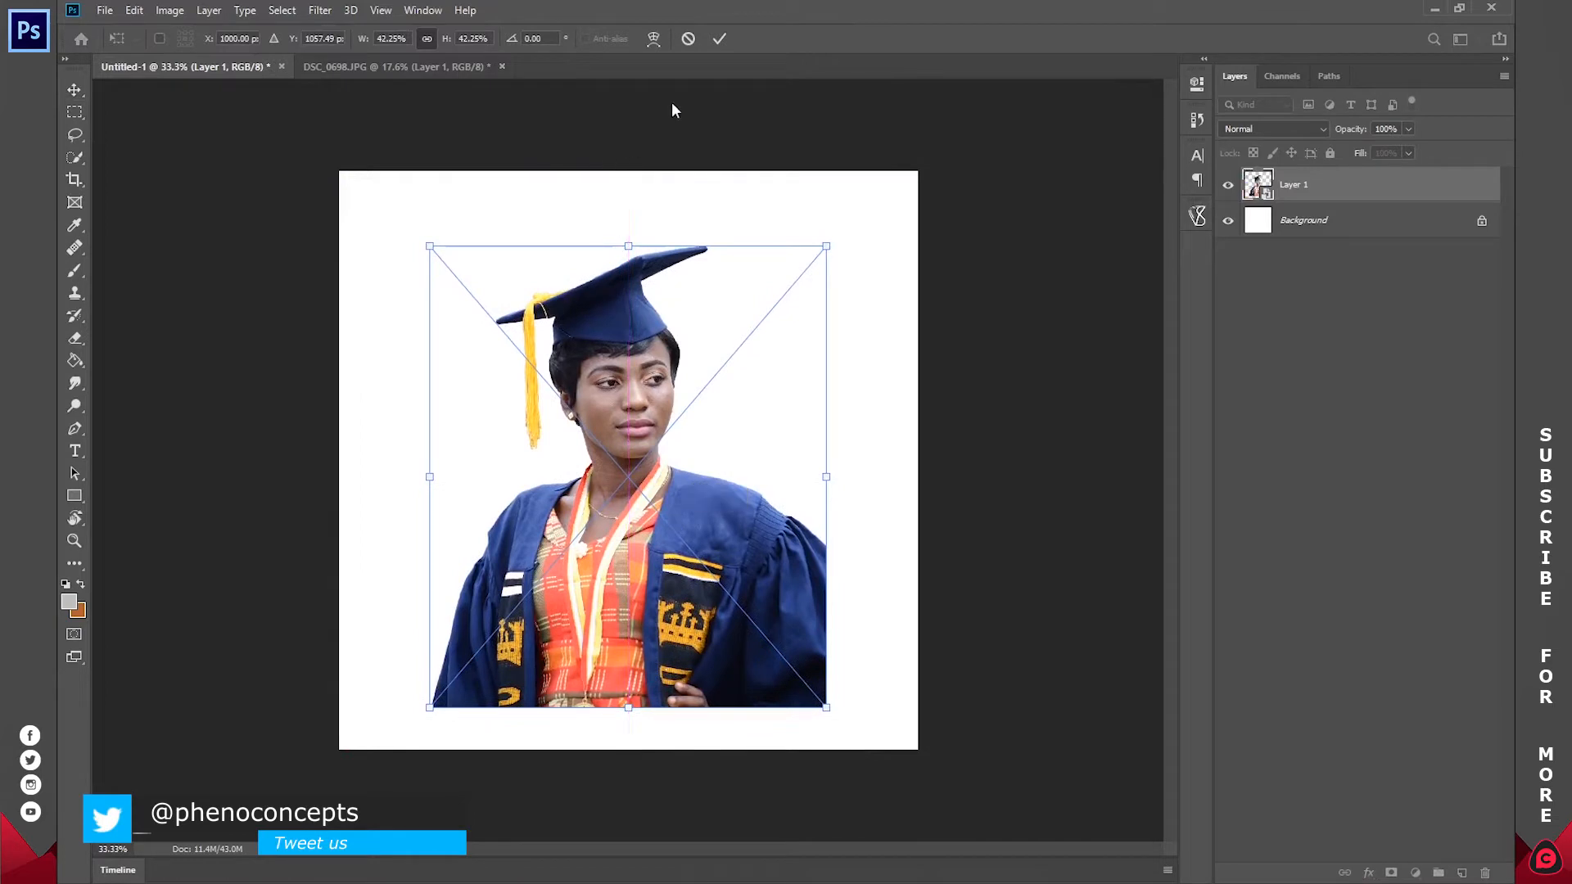
click(723, 38)
Step: Rename the graduate's layer as IMAGE
click(1334, 220)
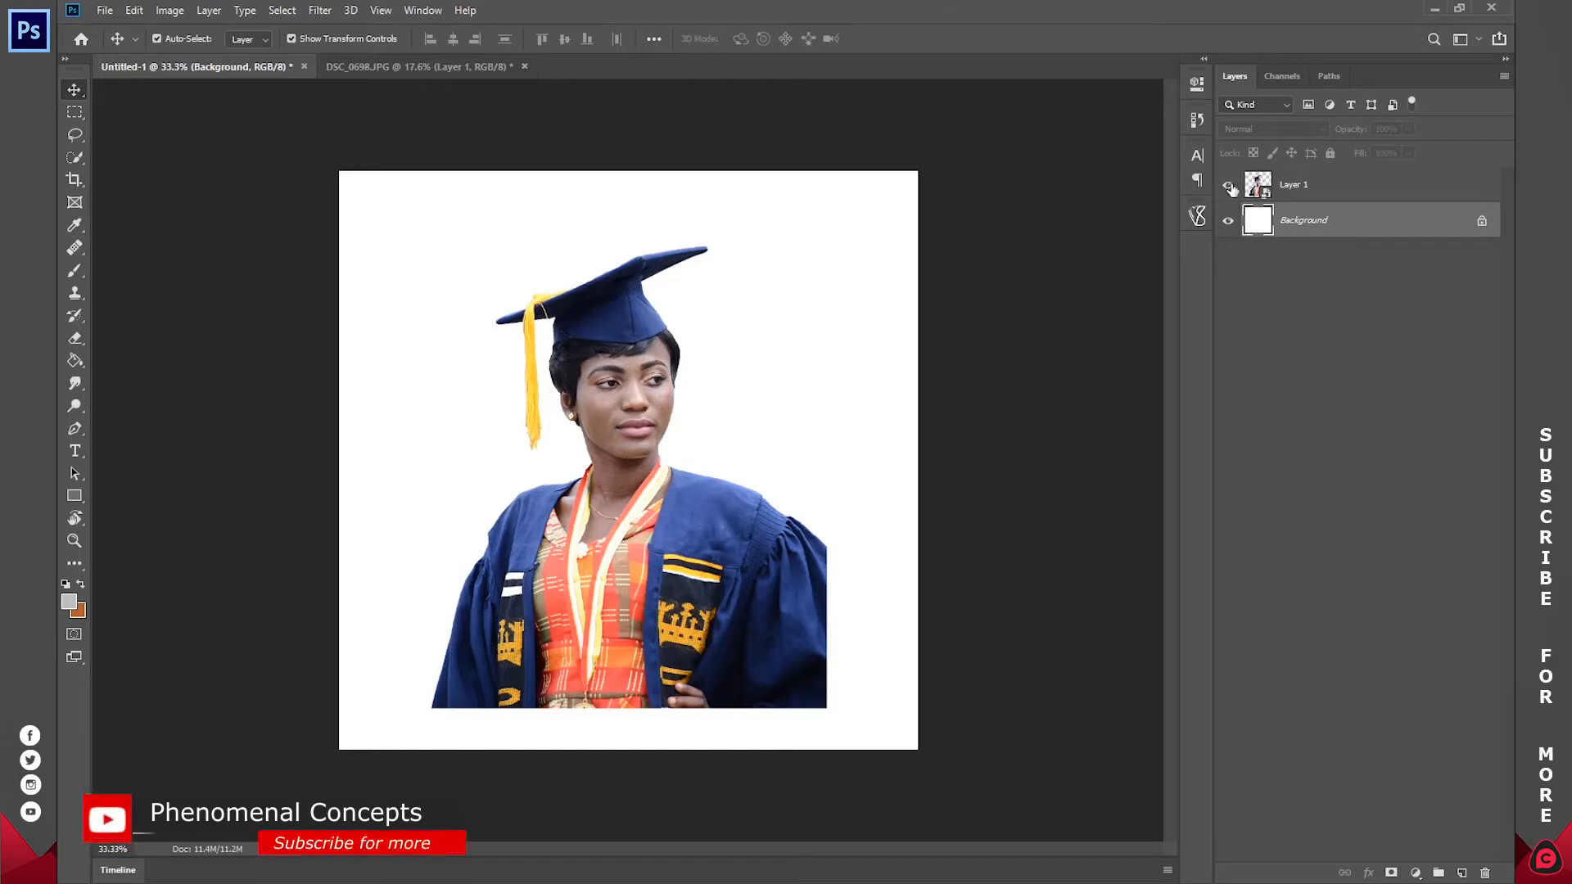
double_click(1294, 186)
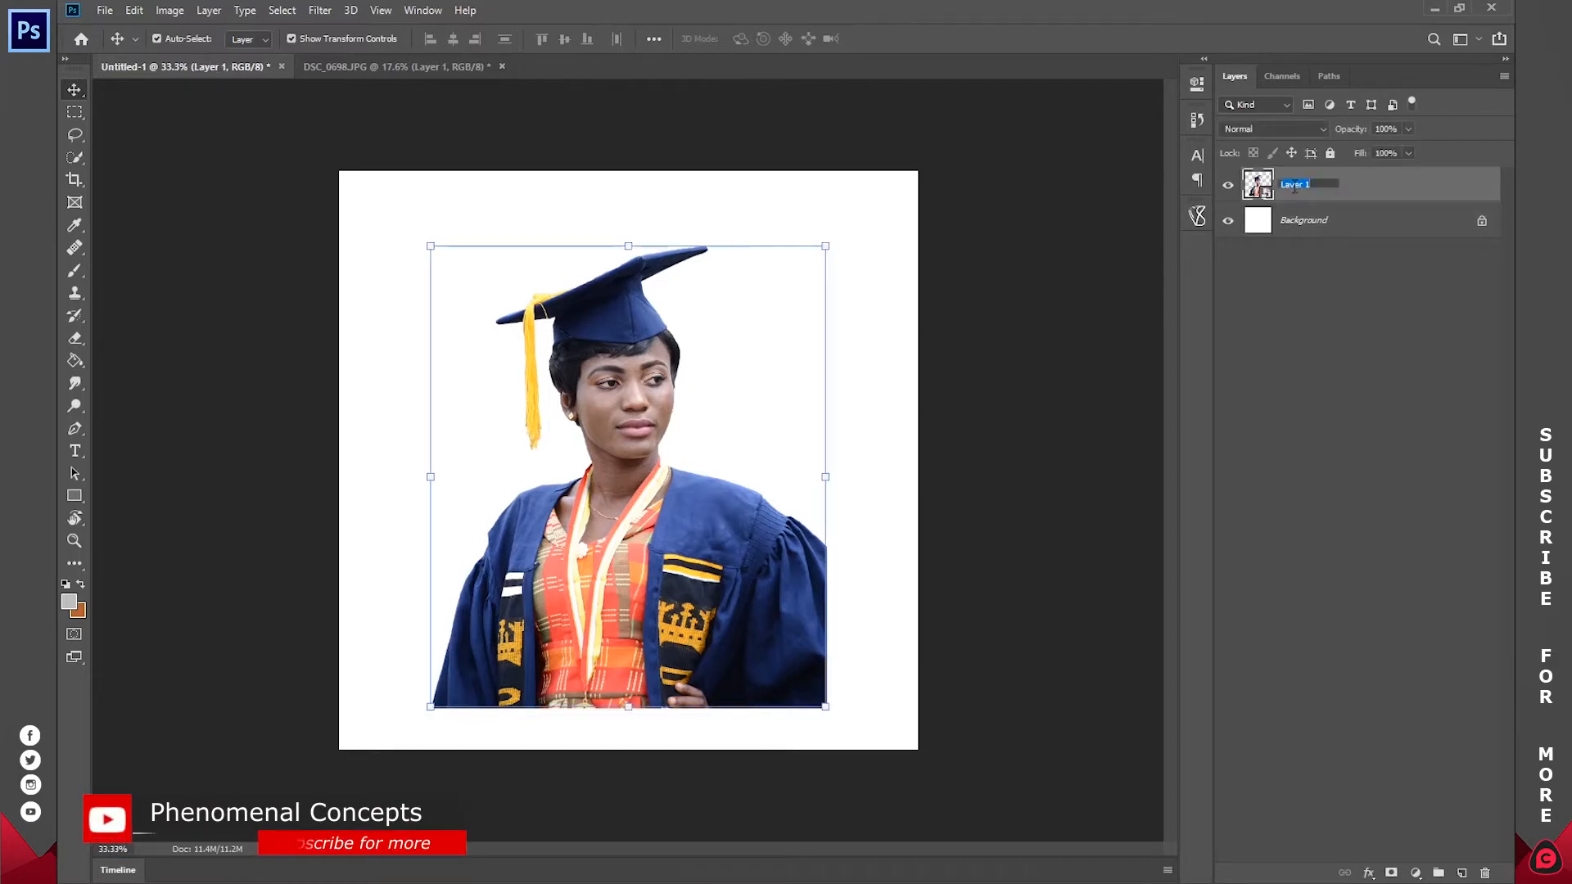
text(ima)
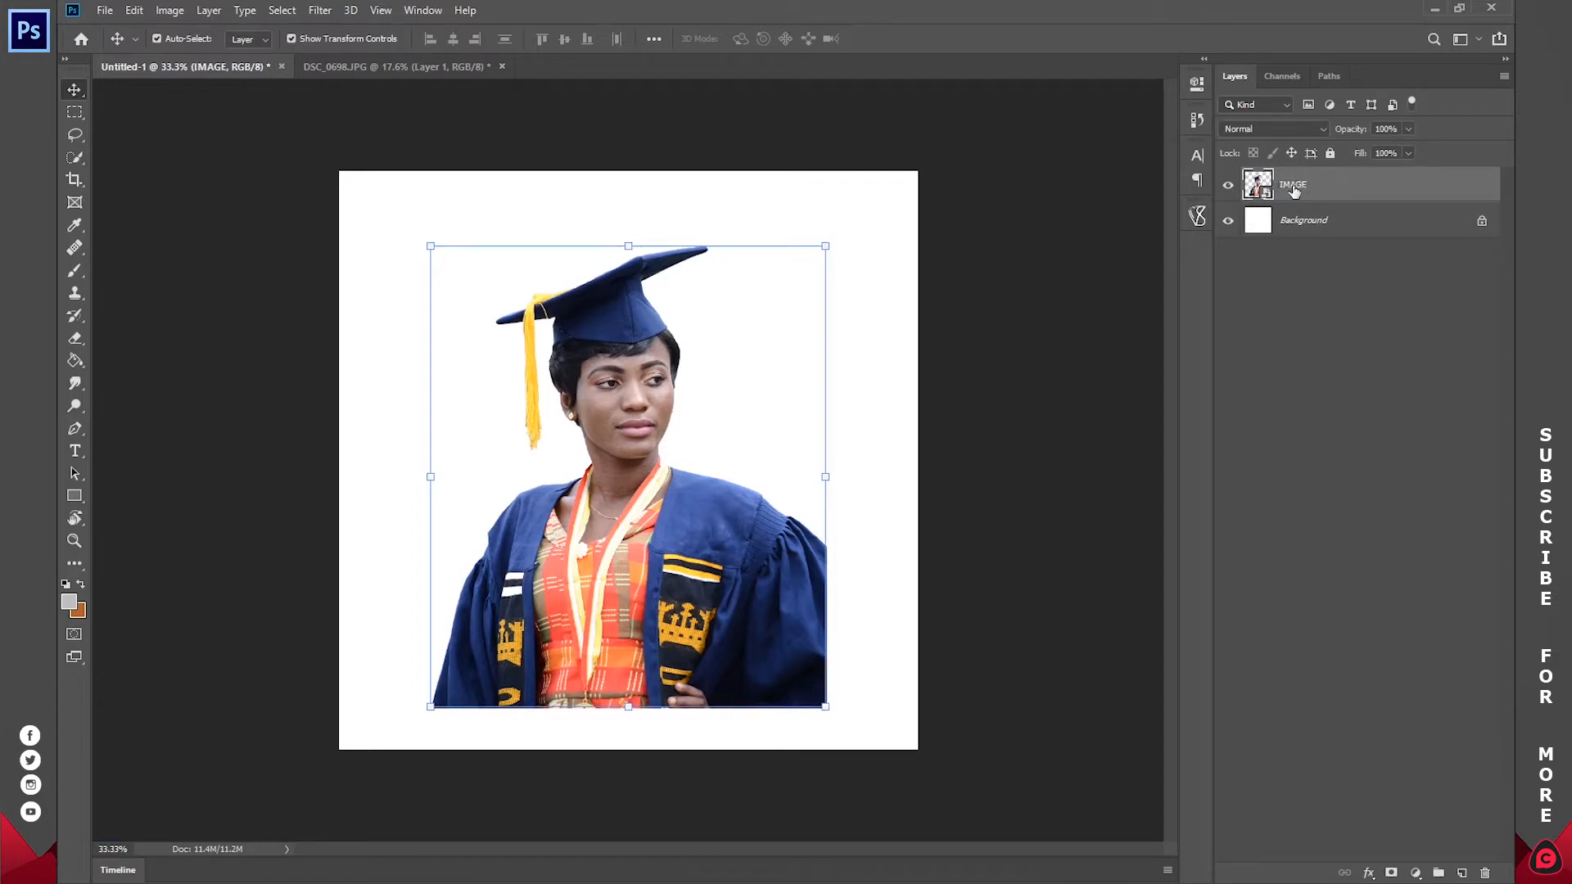
Step: Make Background the active layer in Untitled-1 and close DSC_0698.JPG without saving its changes
click(1338, 223)
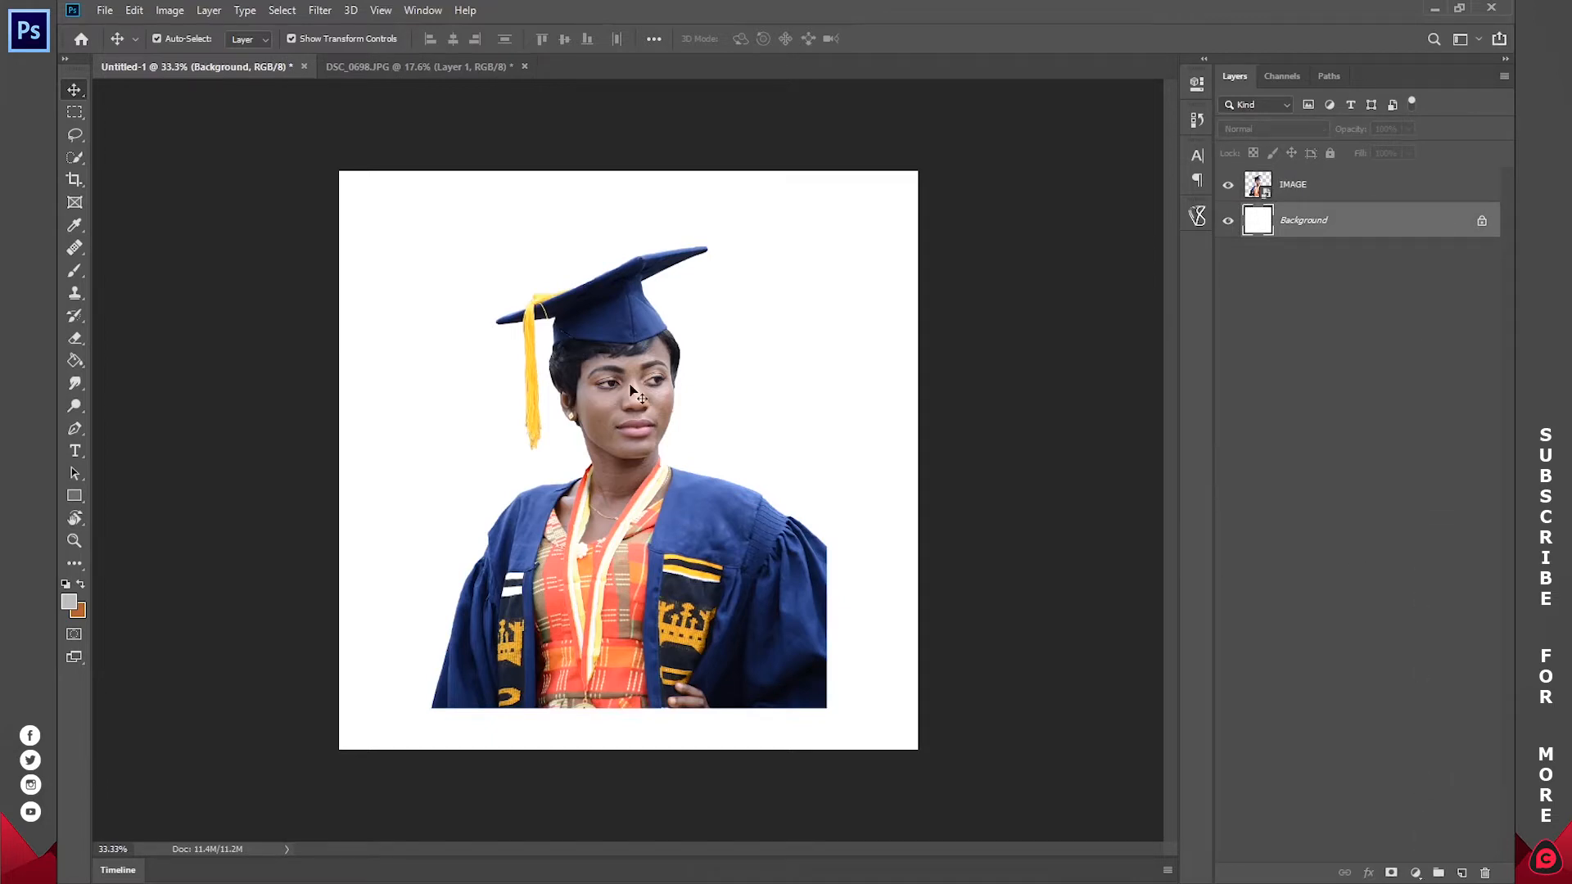
click(423, 66)
click(524, 66)
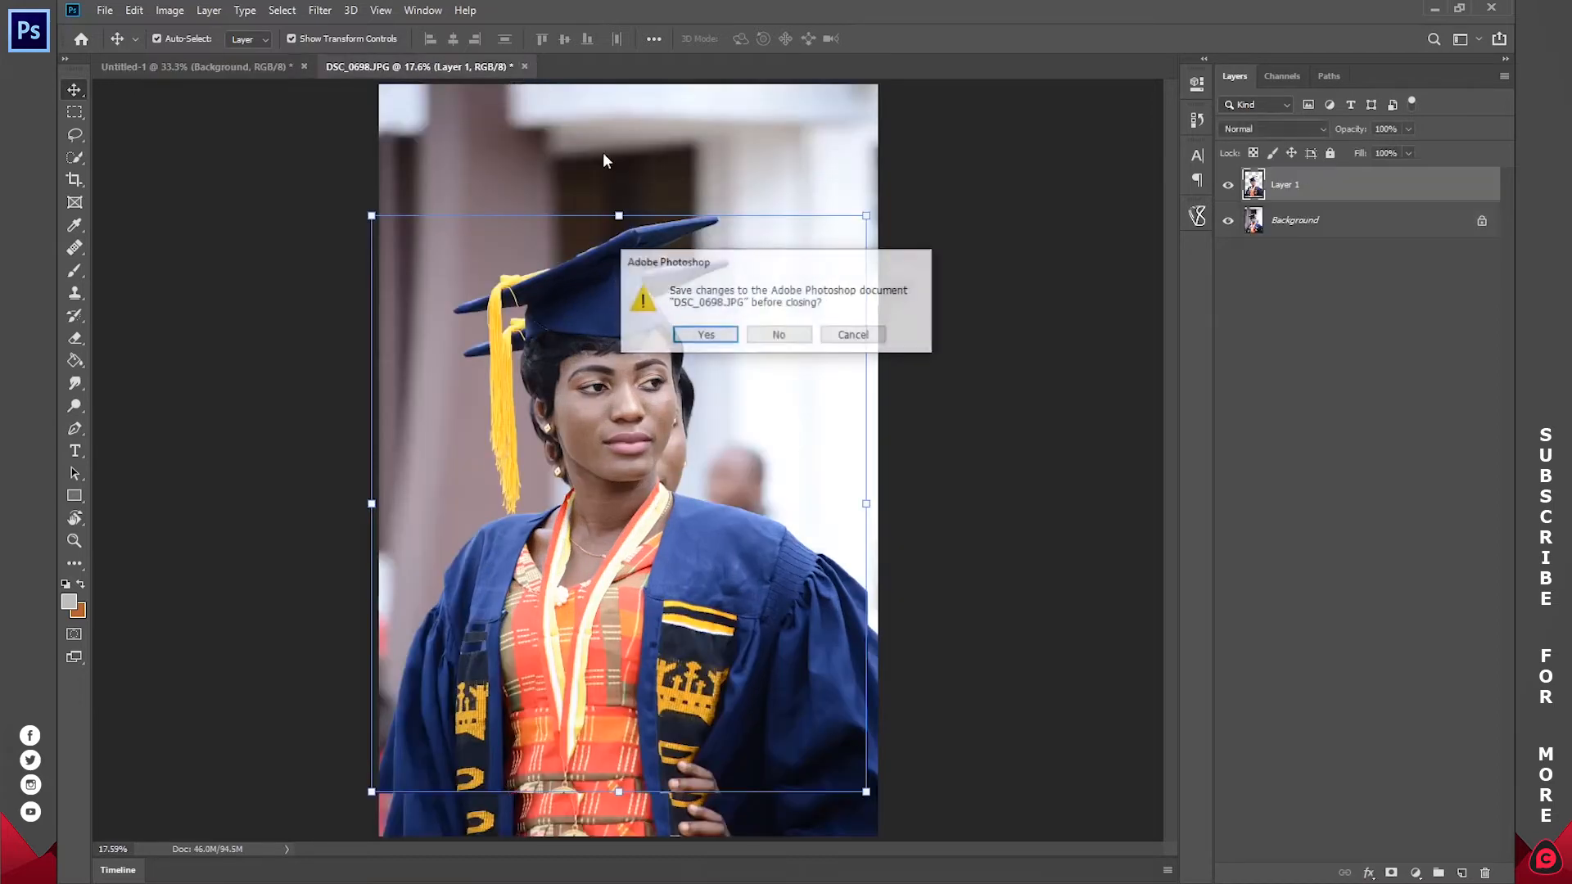
click(800, 336)
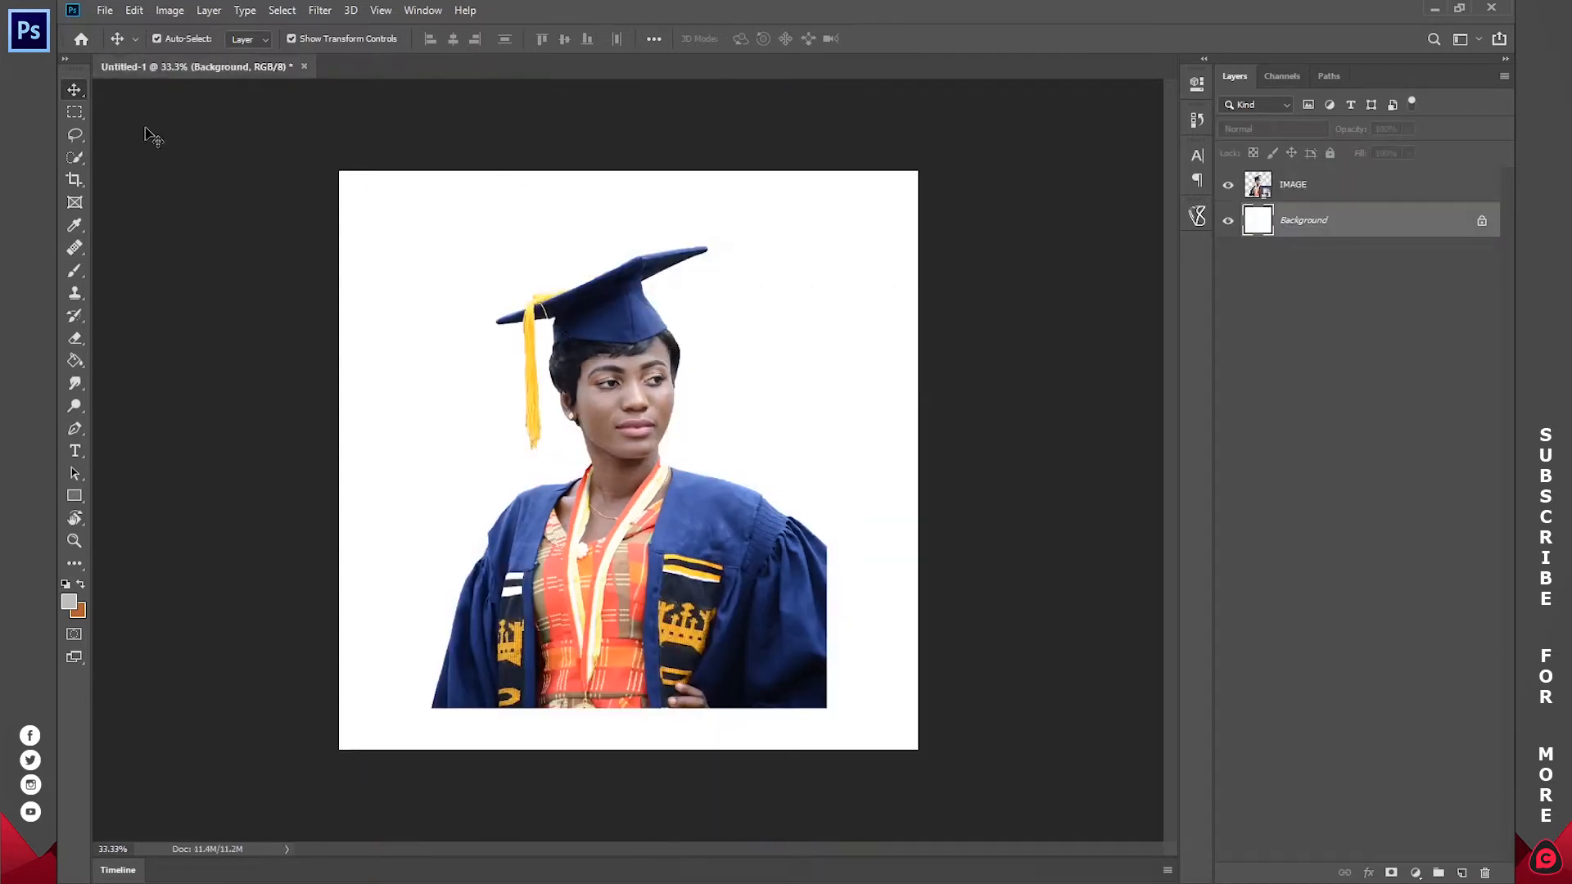
Step: Open the recent file Social-media-icons.psd and select the Instagram icon's layer
click(81, 39)
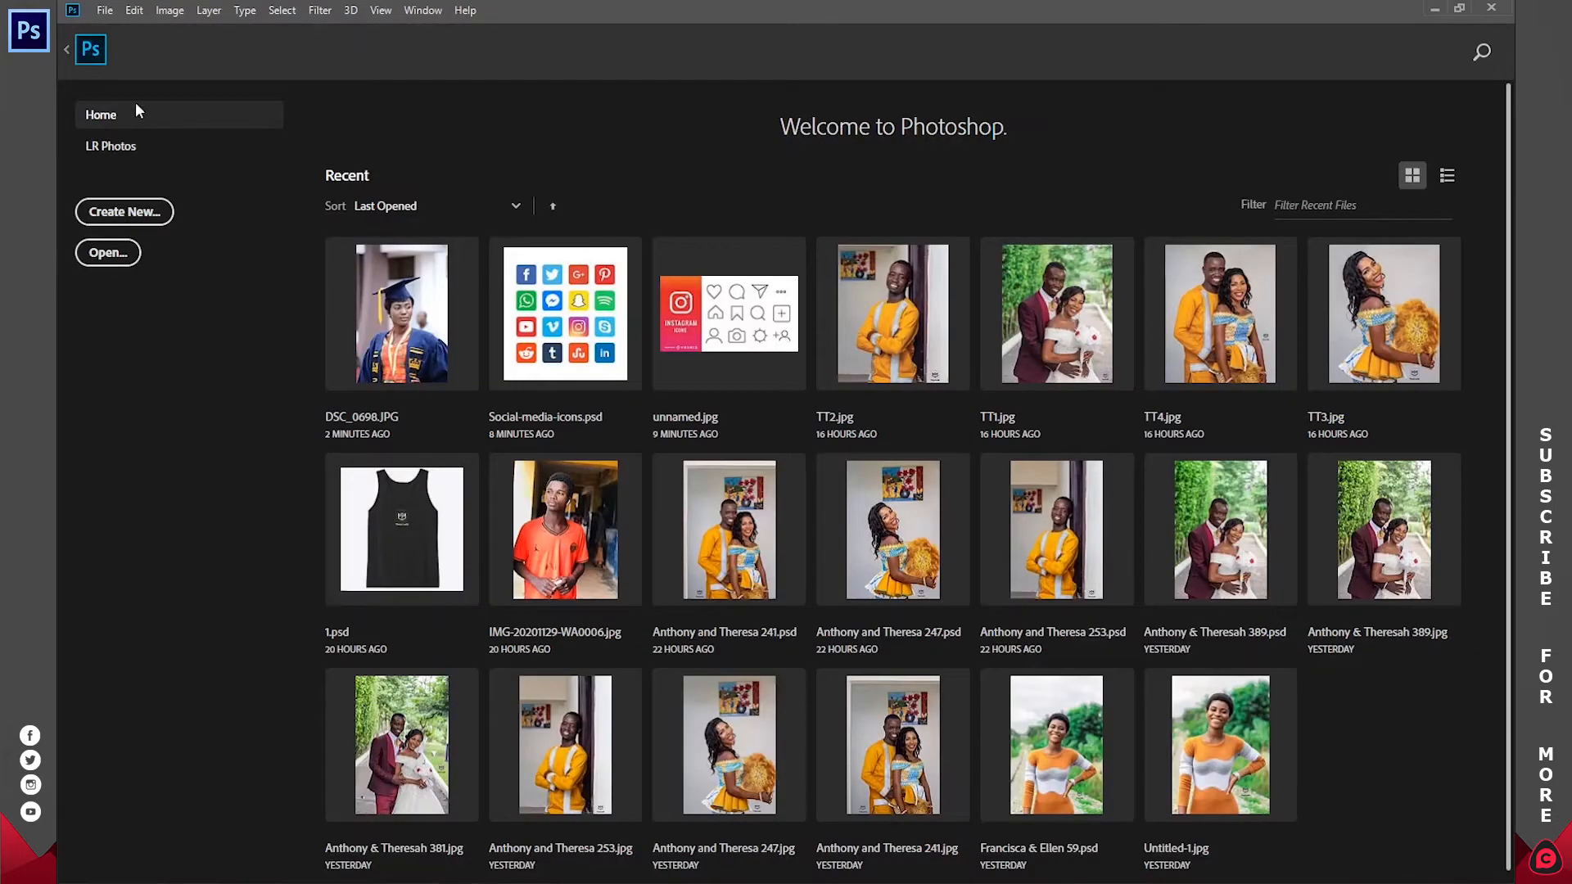
click(558, 303)
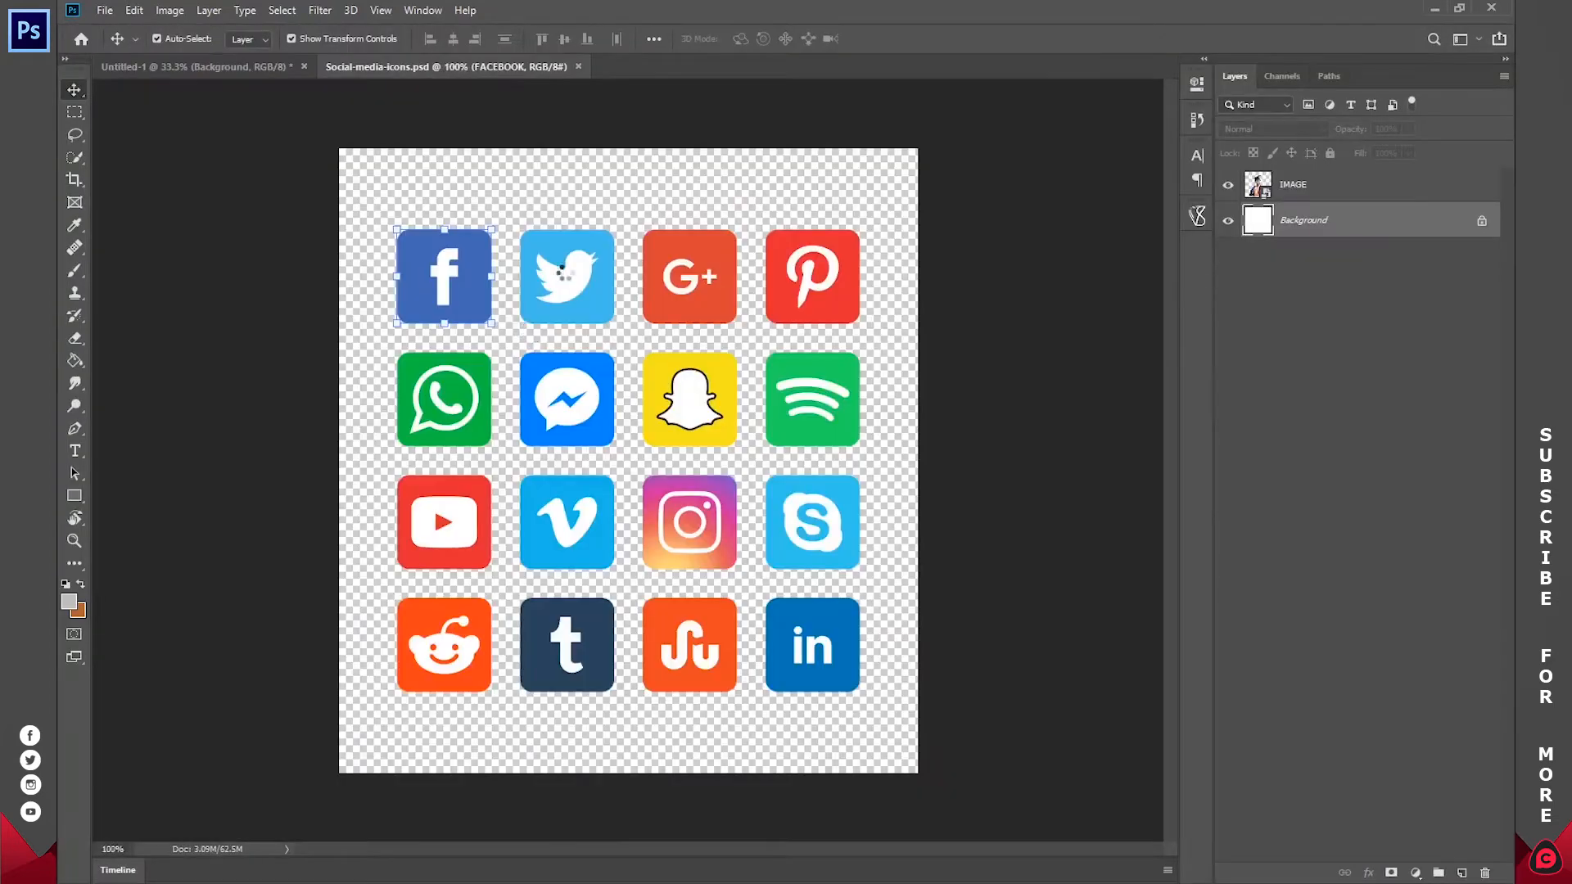
click(689, 524)
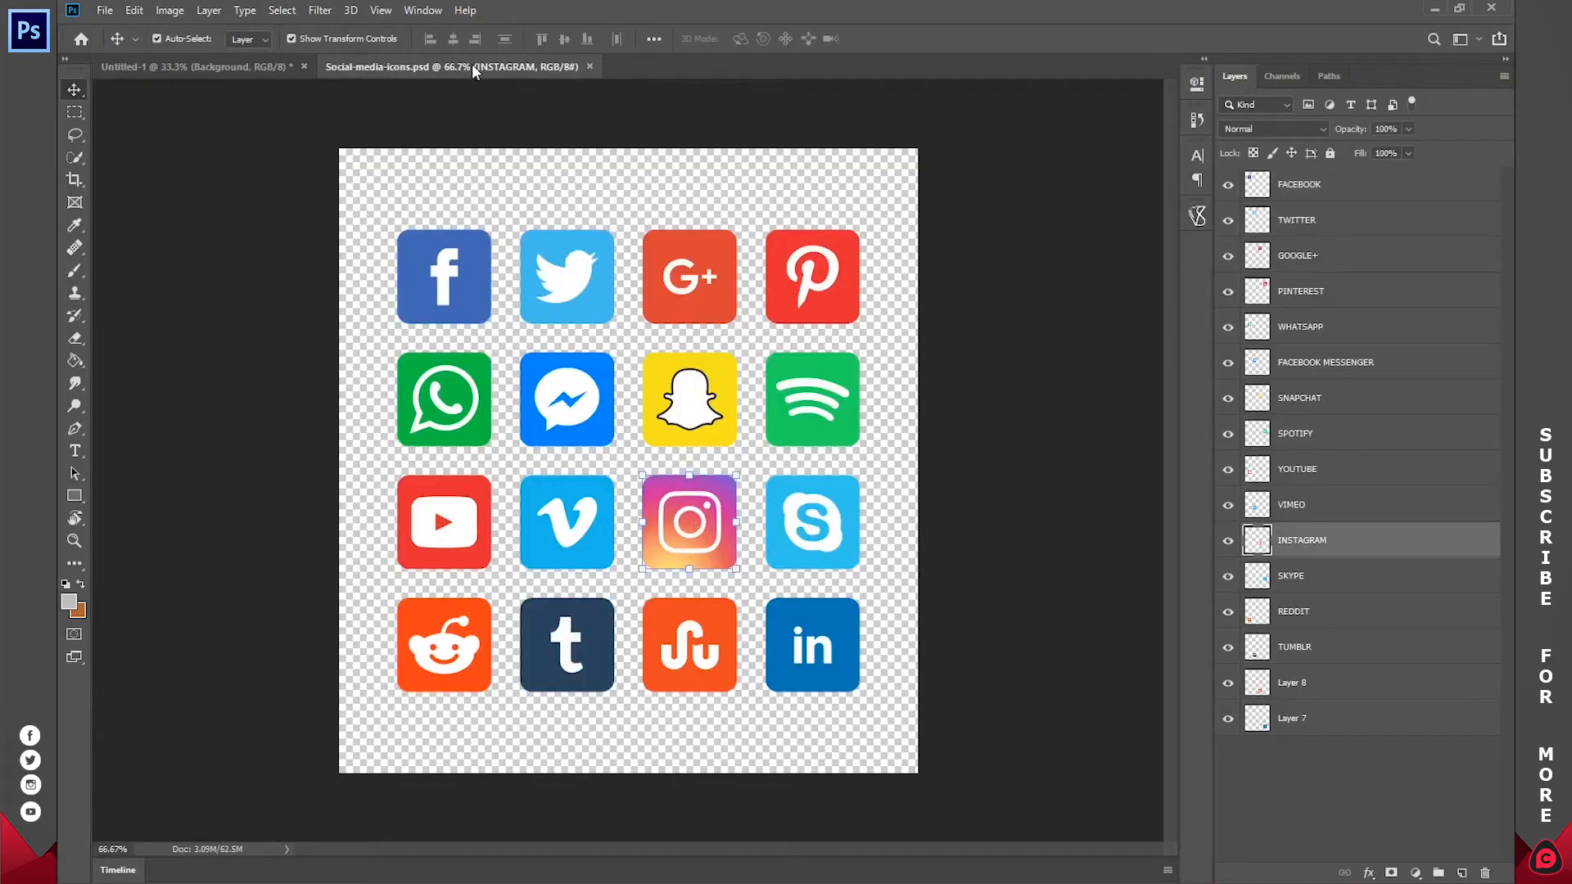
Step: Add a Gradient Fill layer above Background in Untitled-1, using the Foreground to Background preset
click(214, 67)
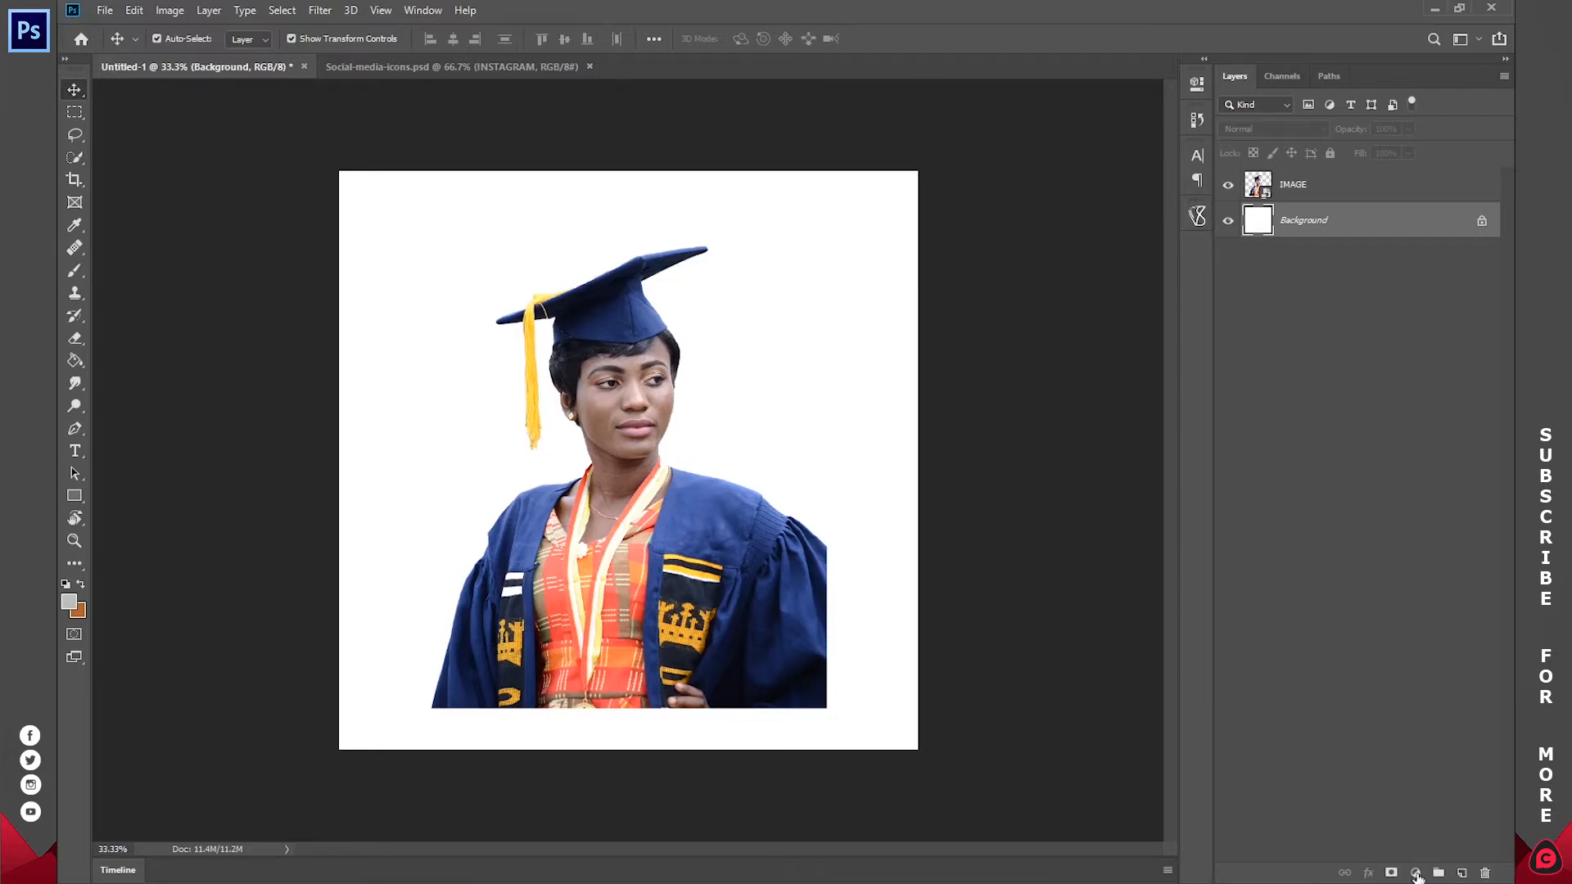
click(1416, 874)
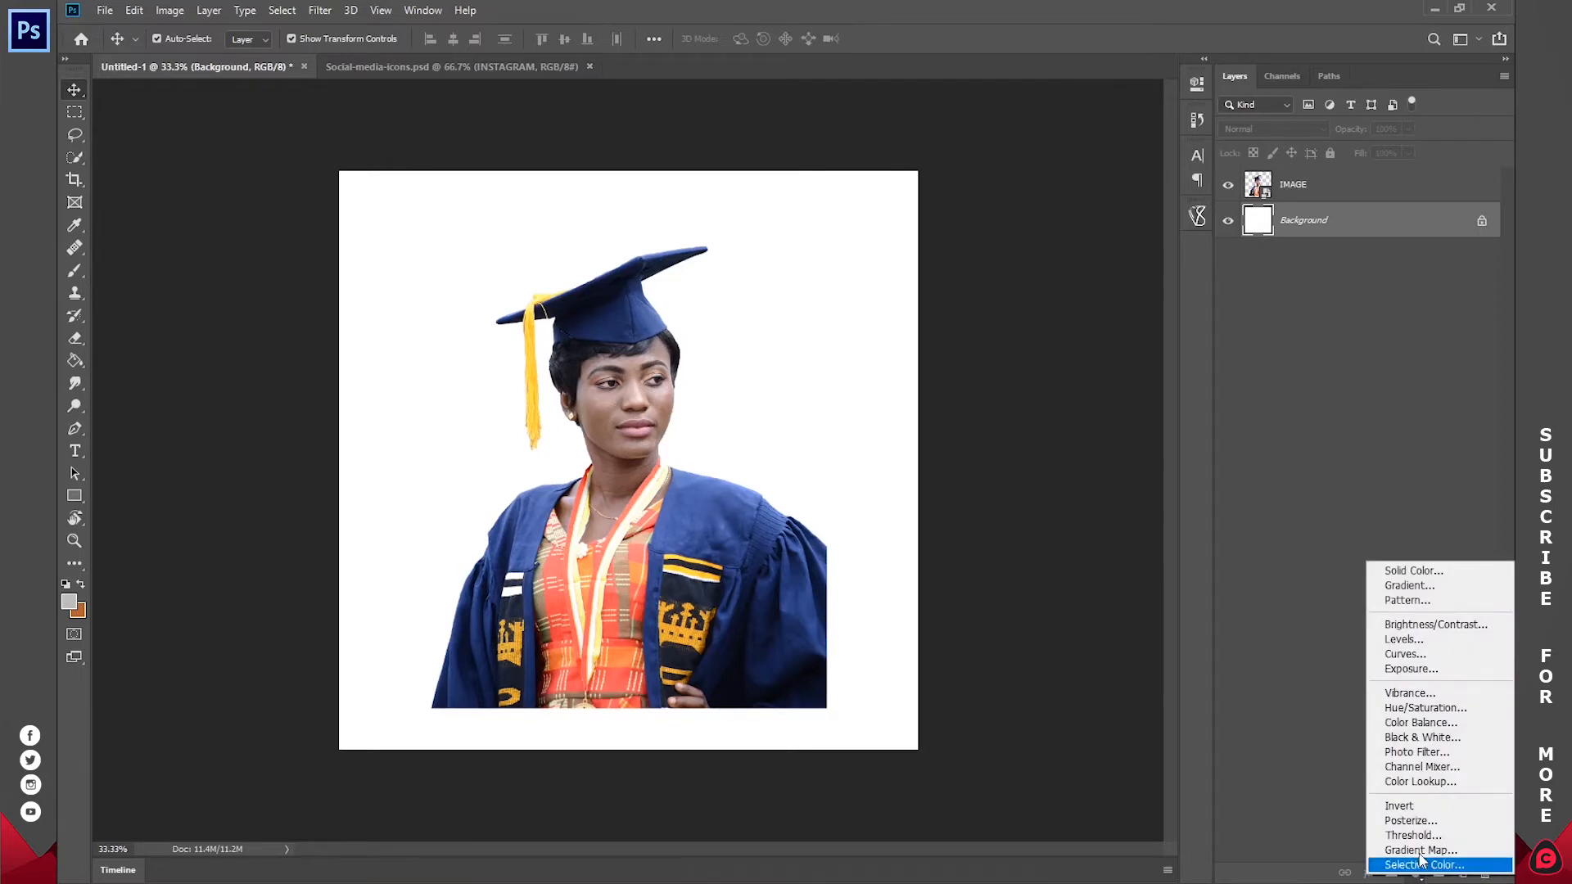
click(1422, 588)
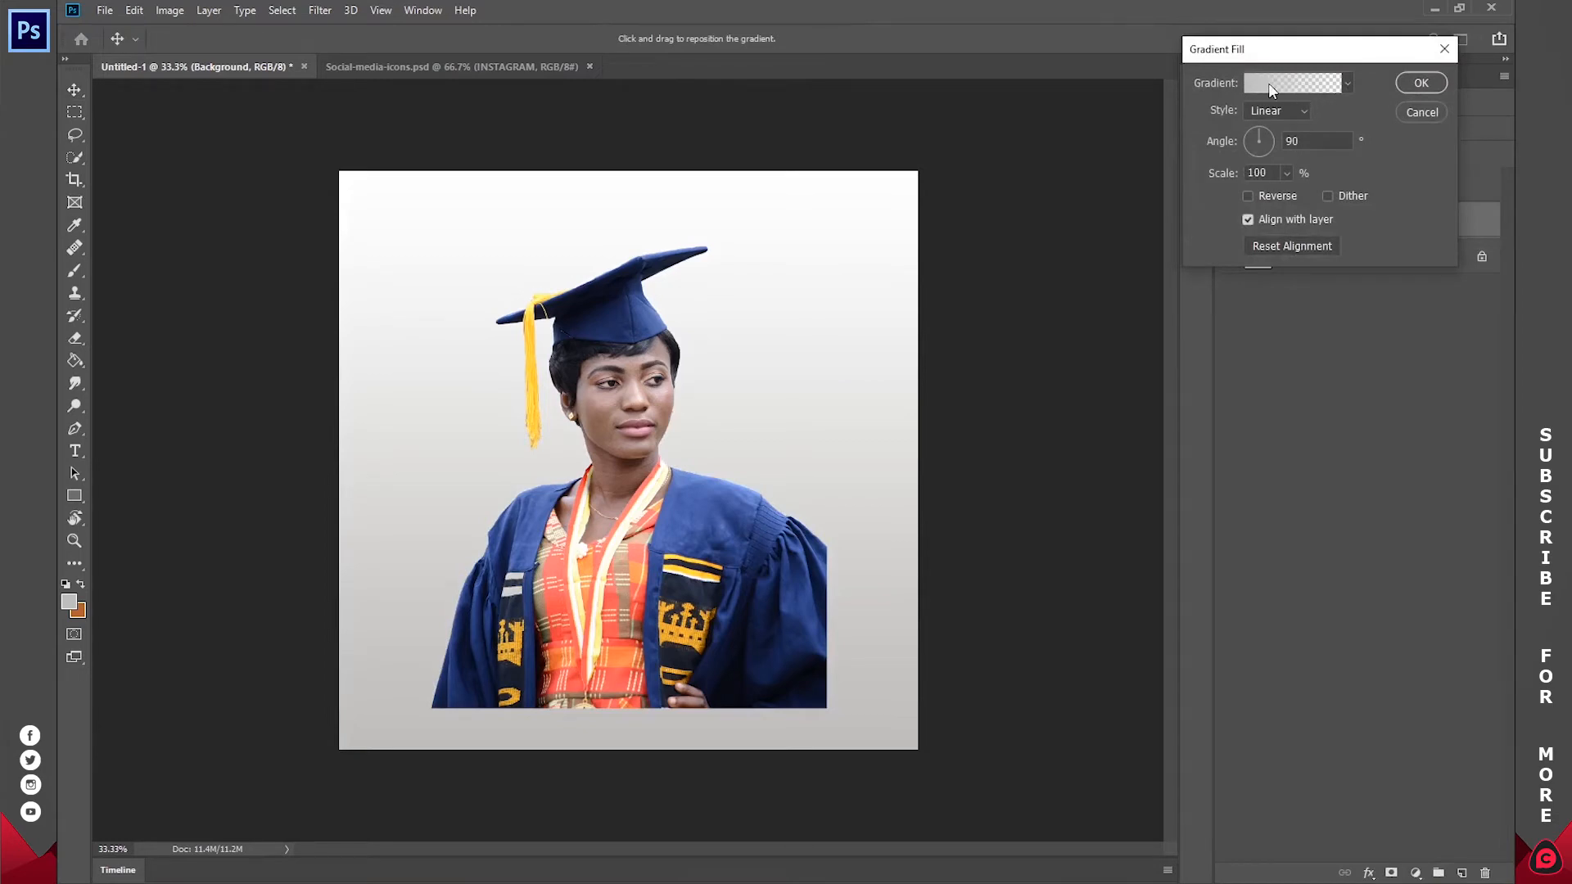
click(1269, 82)
drag(1171, 33, 1162, 33)
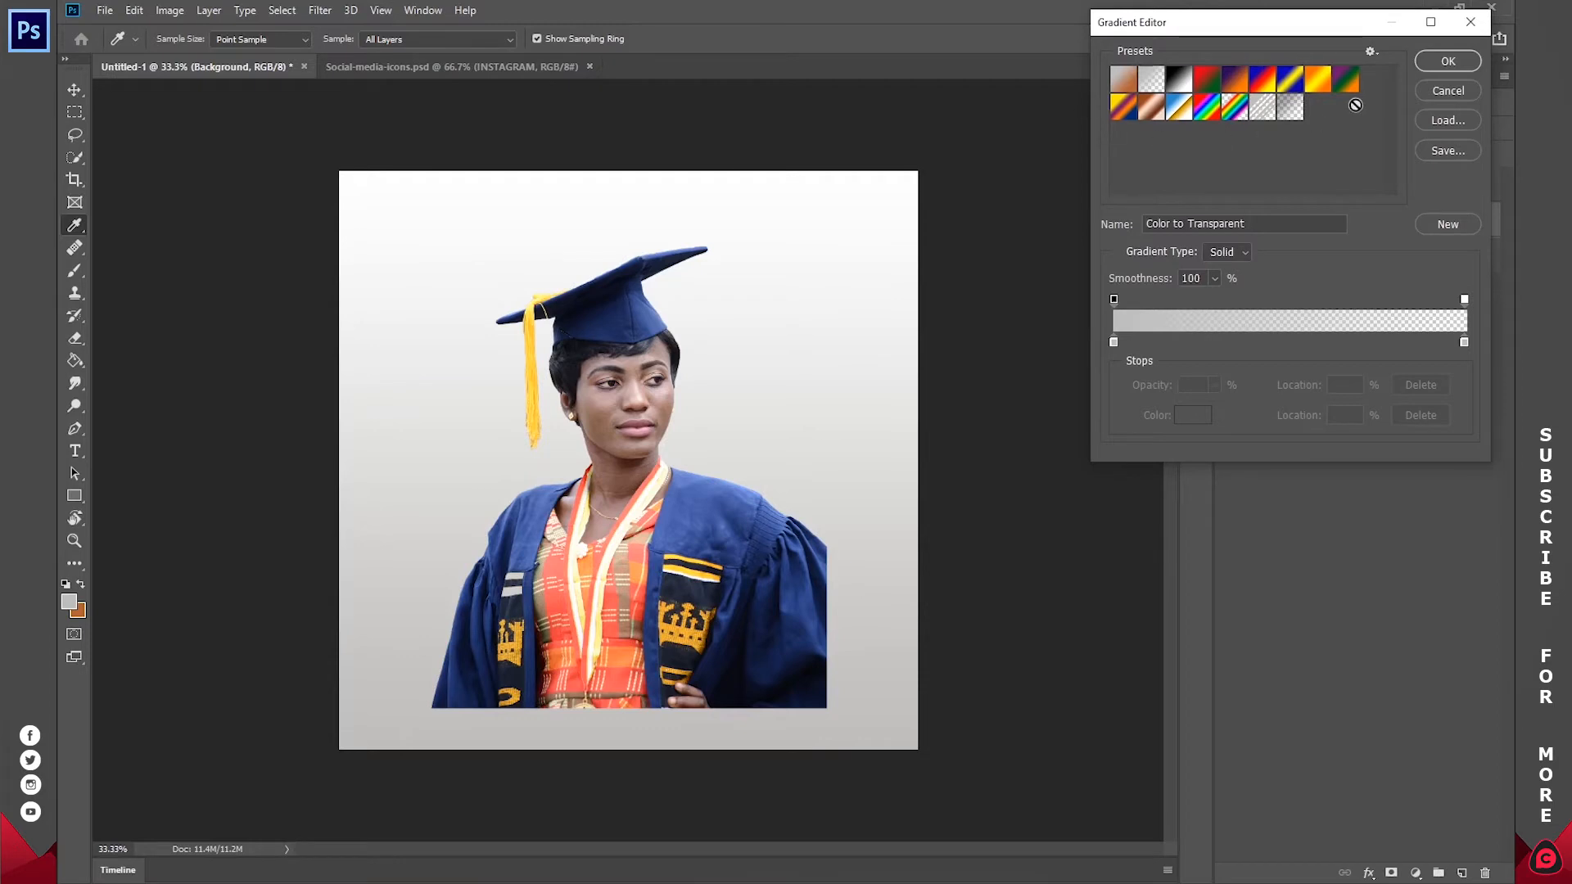
click(1123, 82)
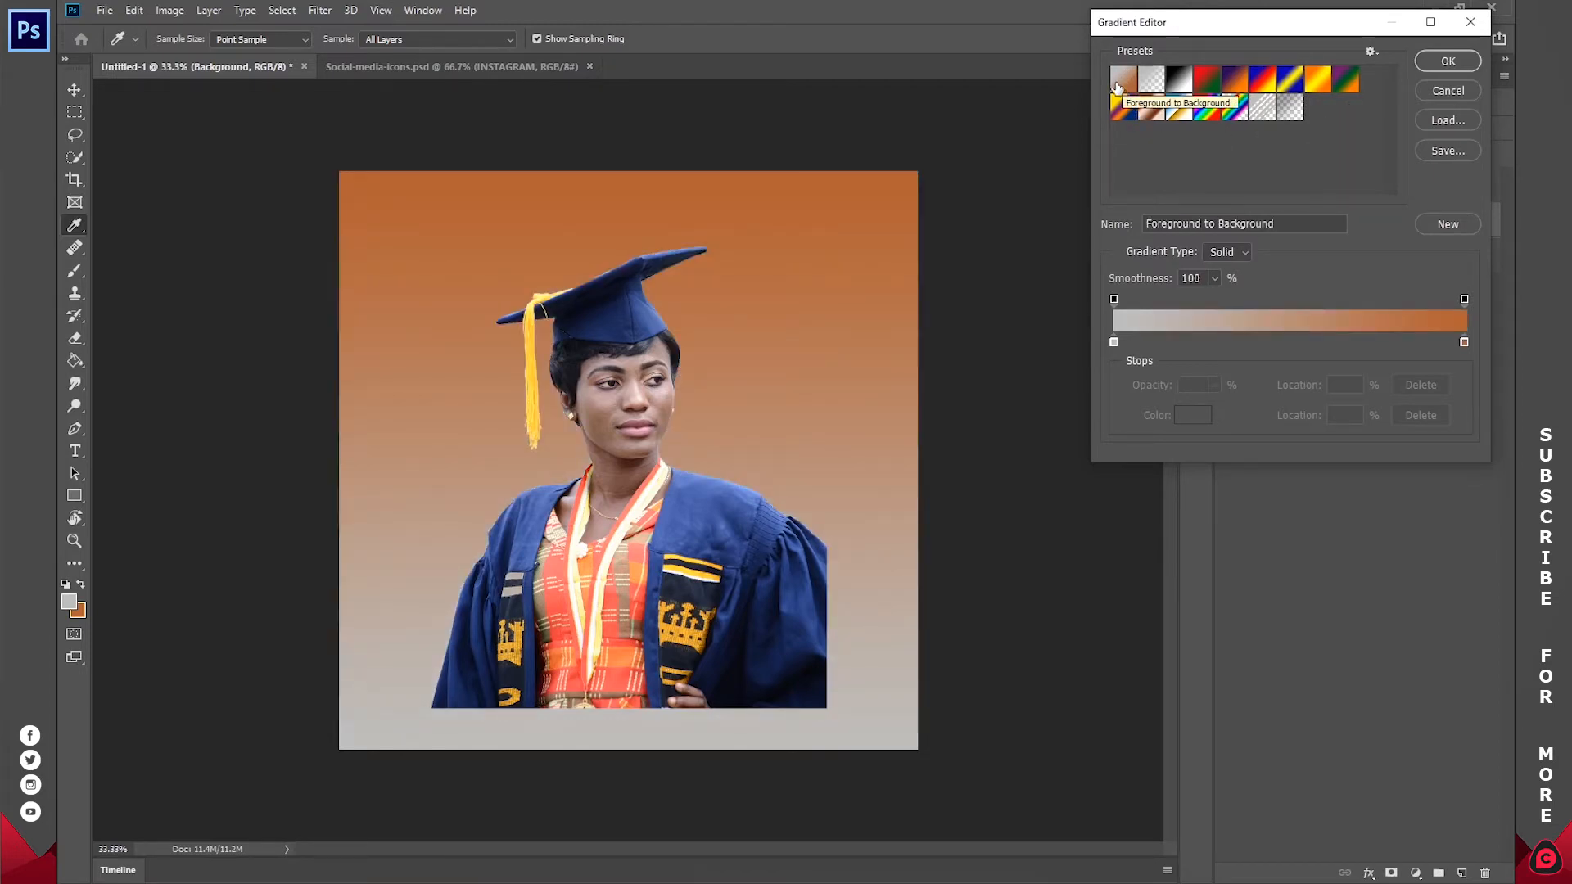
click(1465, 63)
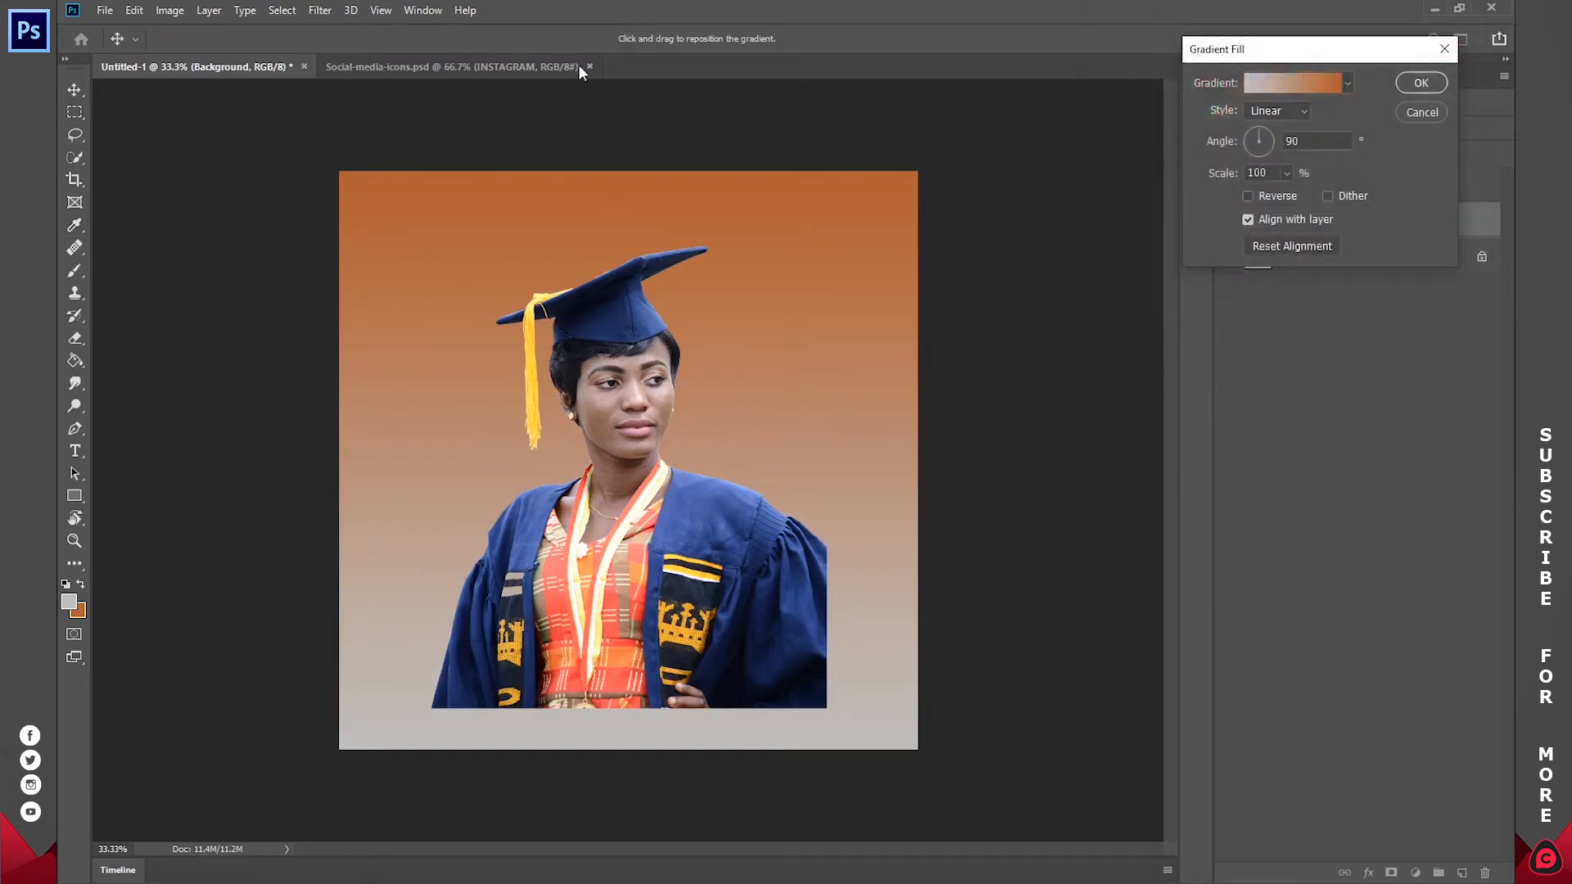
click(1421, 82)
Step: Sample the Instagram icon in Social-media-icons.psd to set the foreground colour to orange-yellow and the background colour to purple 9051c6
click(425, 65)
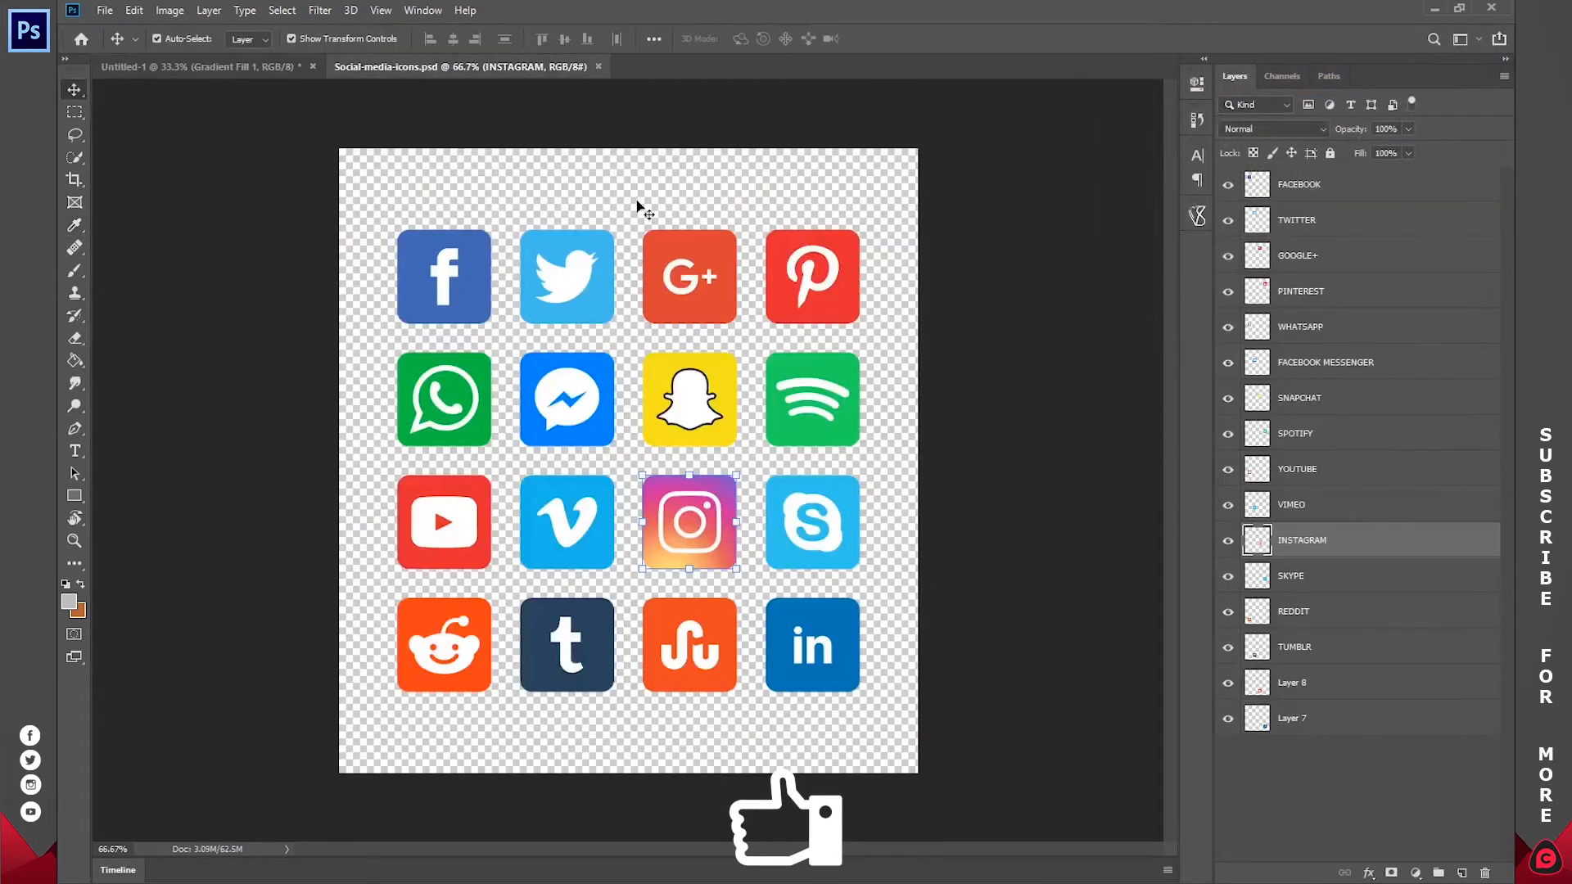
click(69, 603)
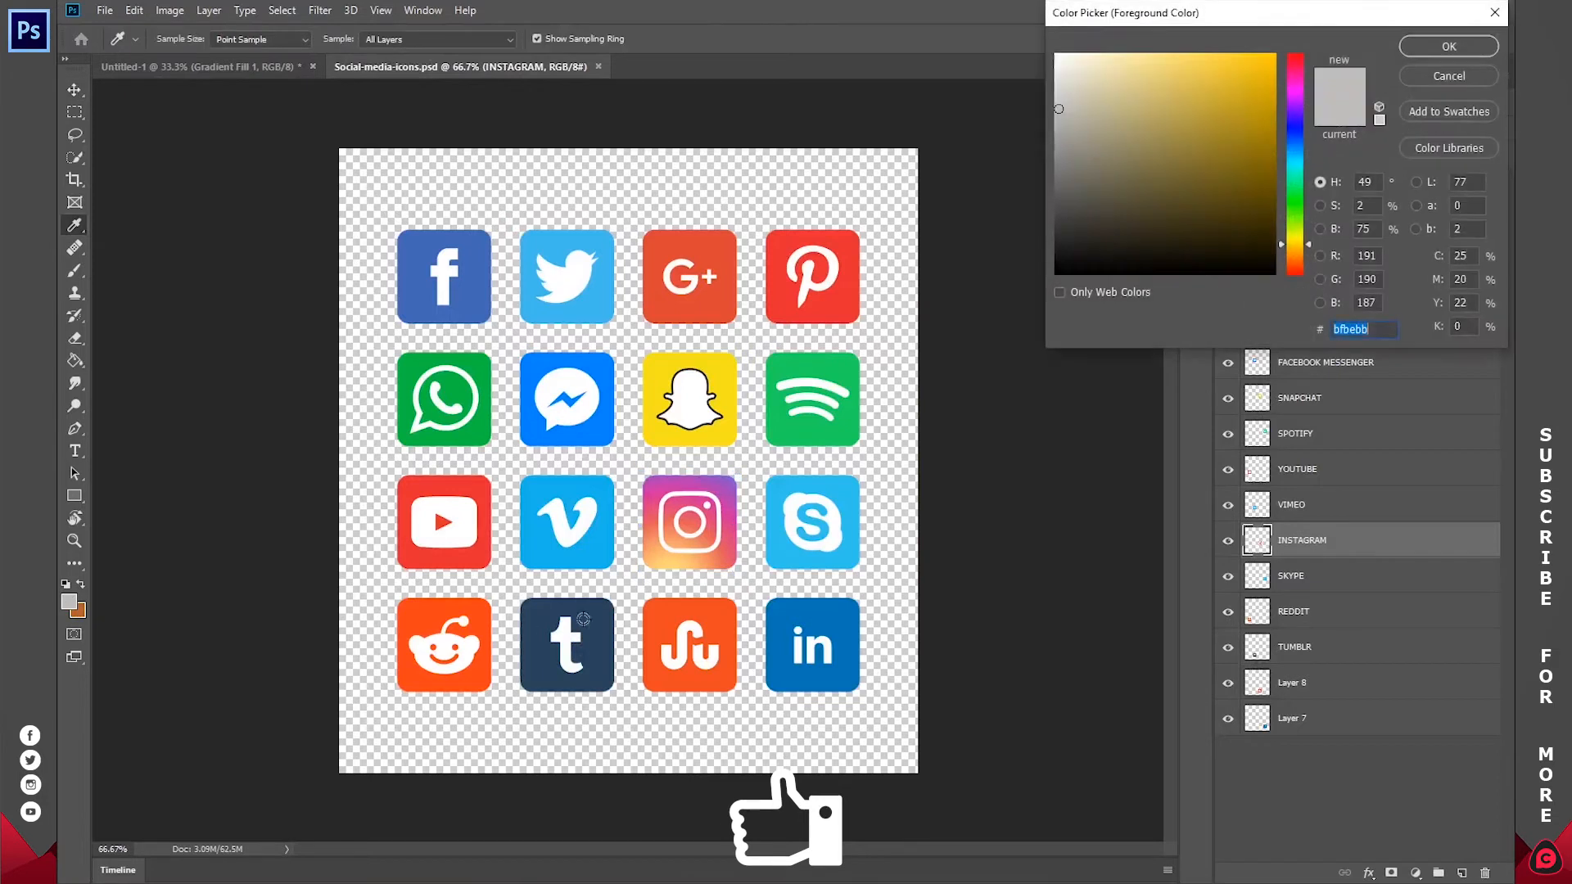
click(663, 564)
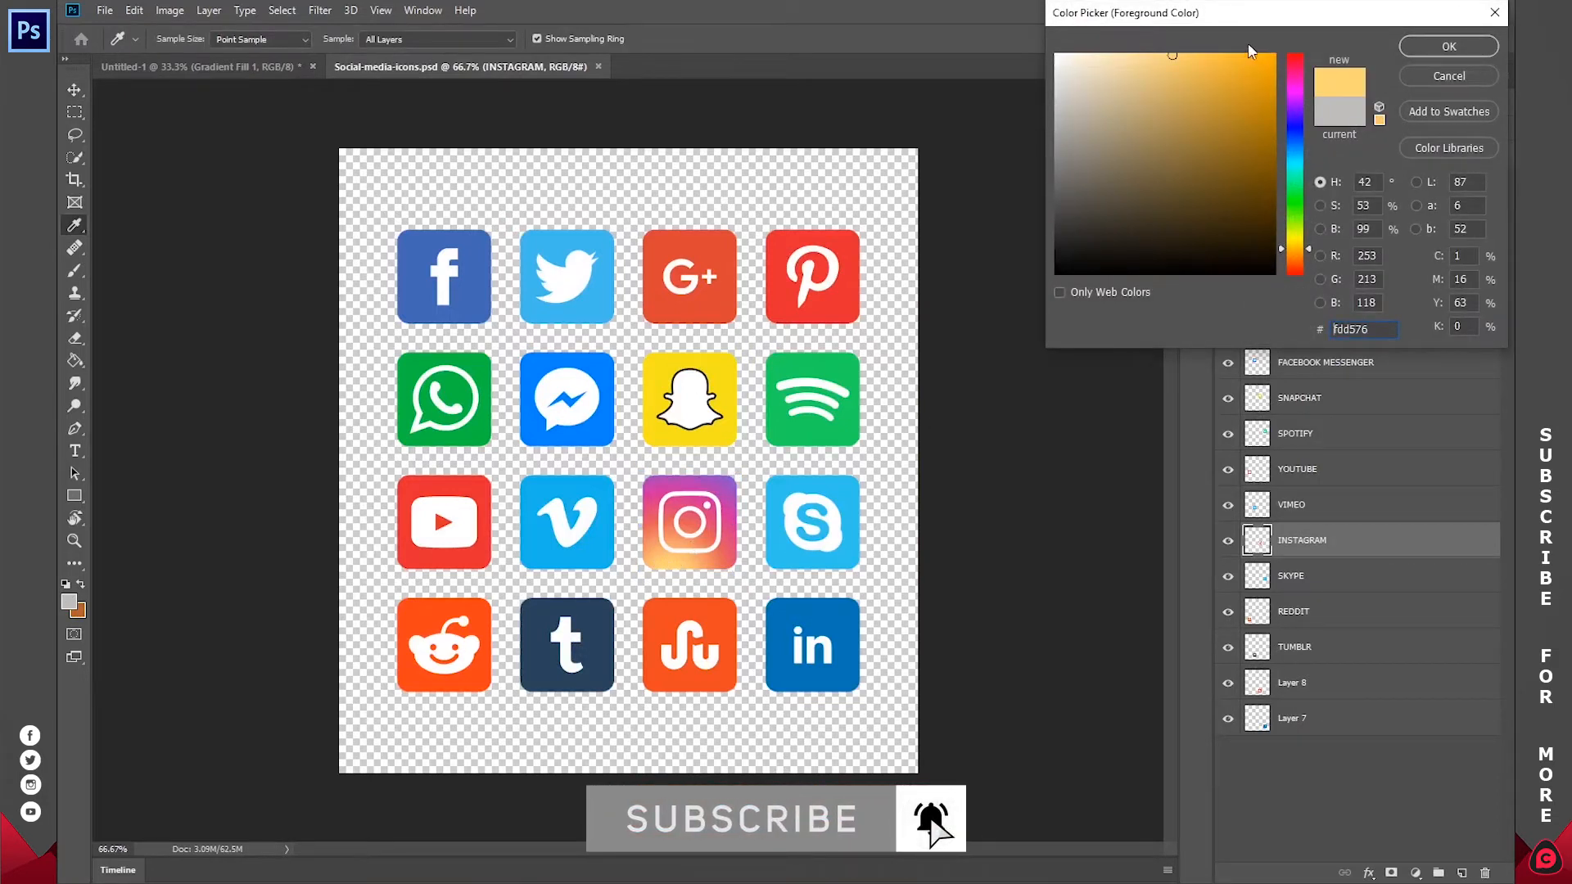
click(1214, 59)
click(1429, 48)
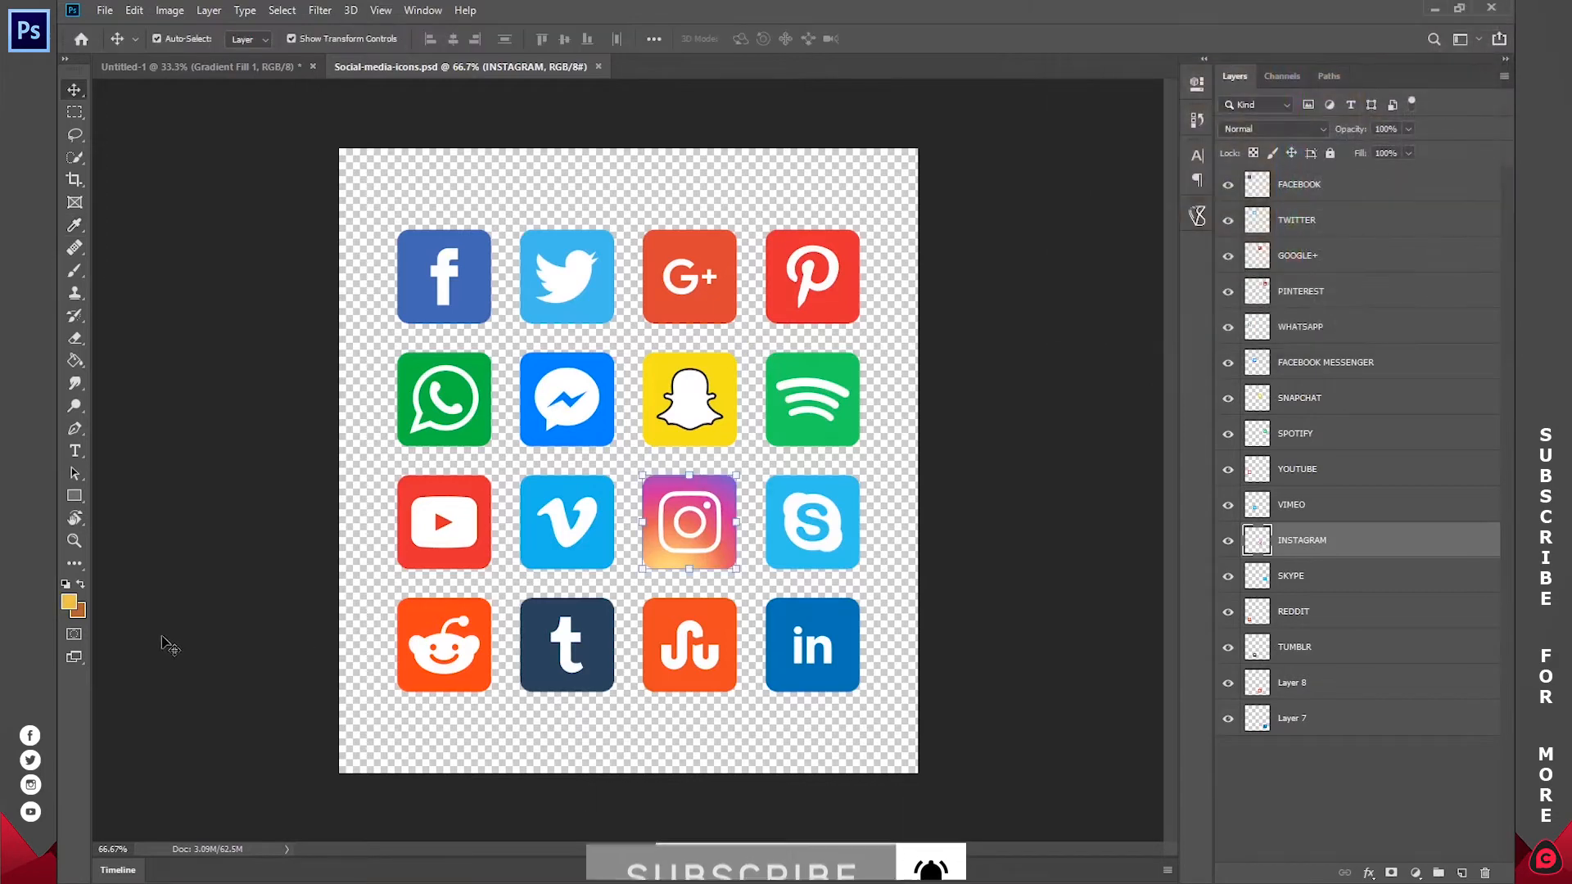
click(81, 612)
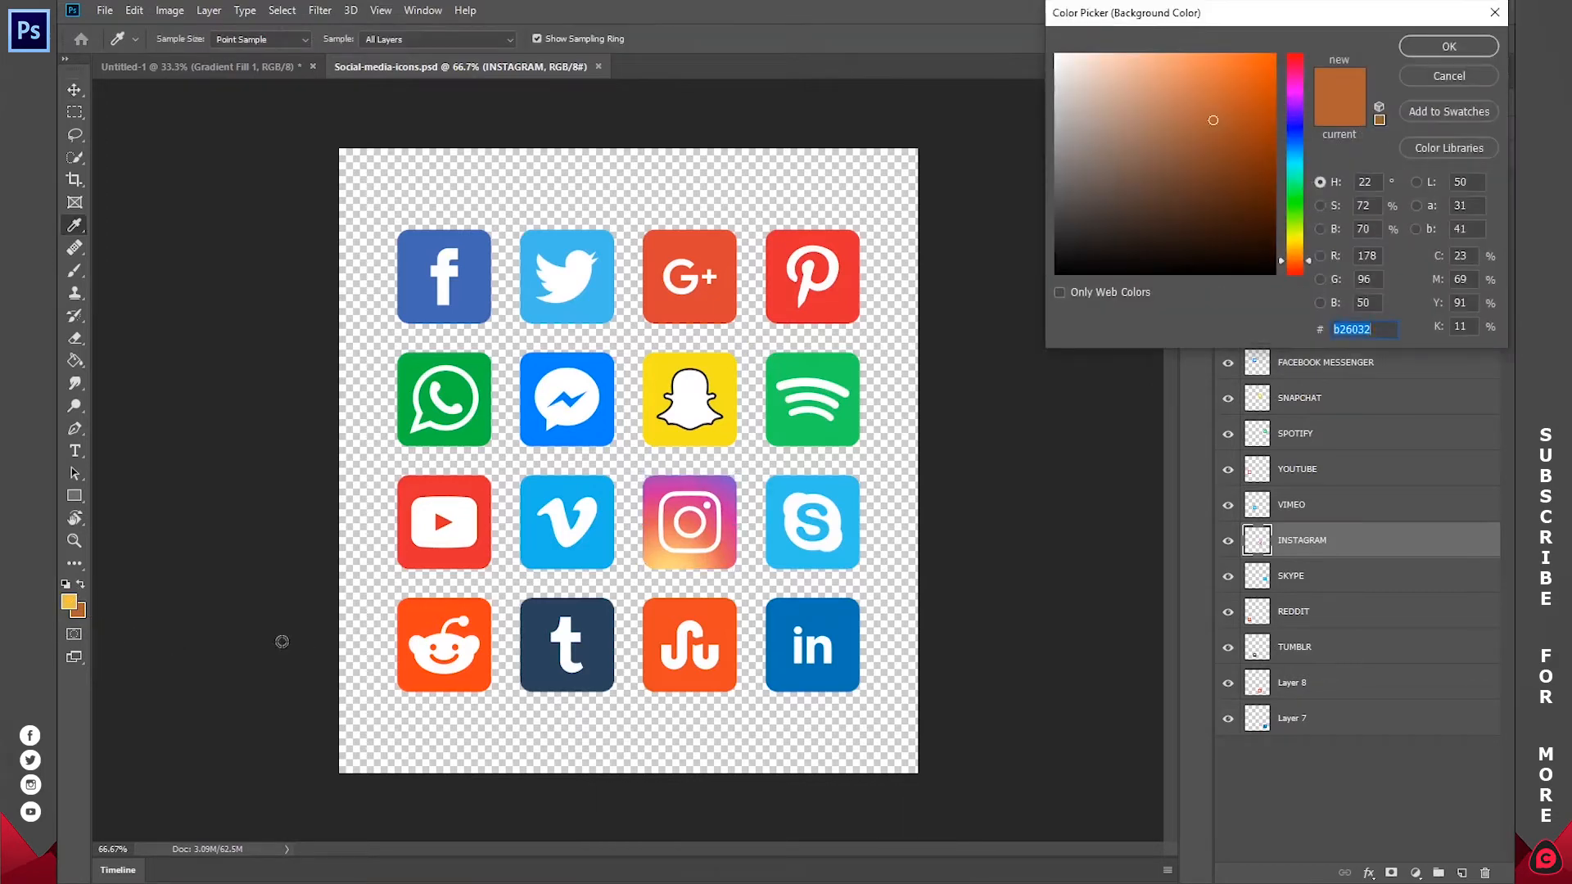
click(729, 483)
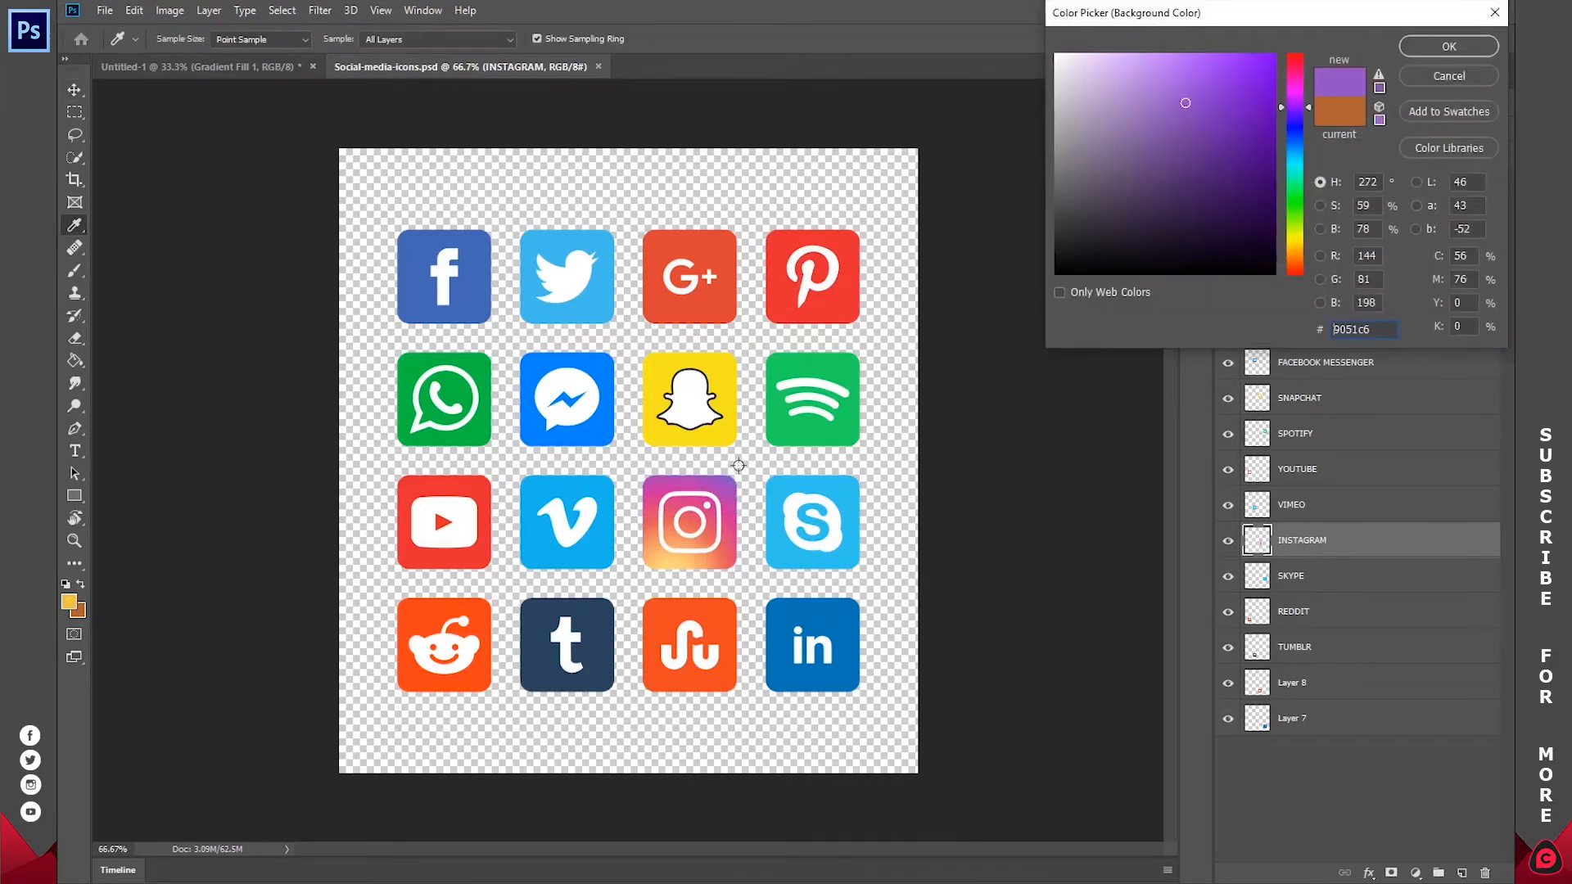
click(1416, 47)
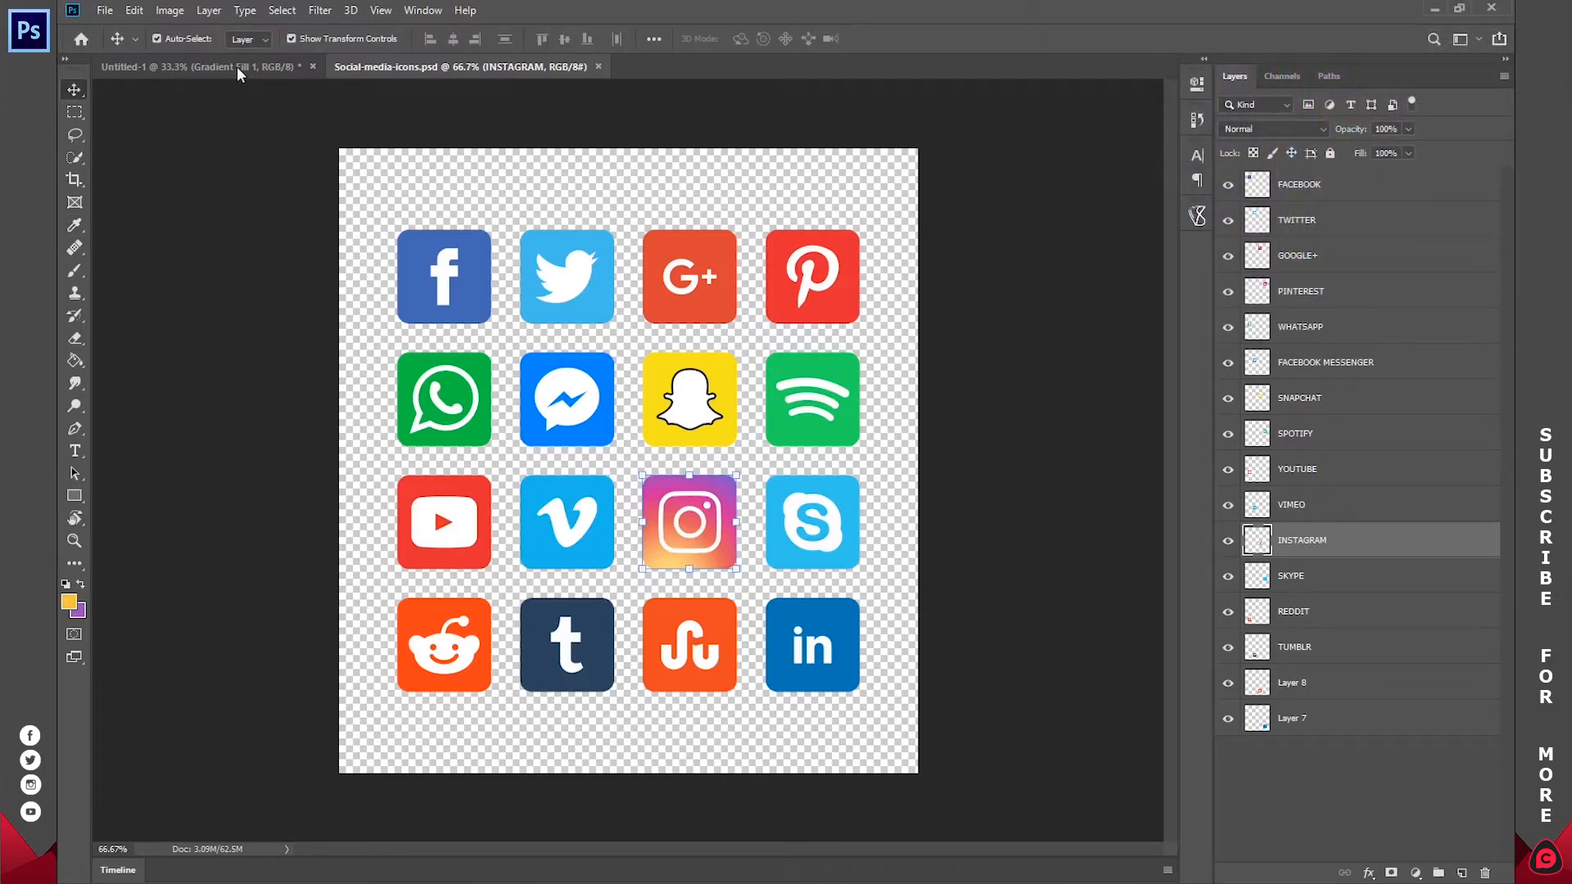
Step: Copy the Instagram icon into Untitled-1, close Social-media-icons.psd and place the icon on the empty background beside the graduate's tassel
drag(704, 537, 481, 490)
click(471, 72)
key(ctrl+w)
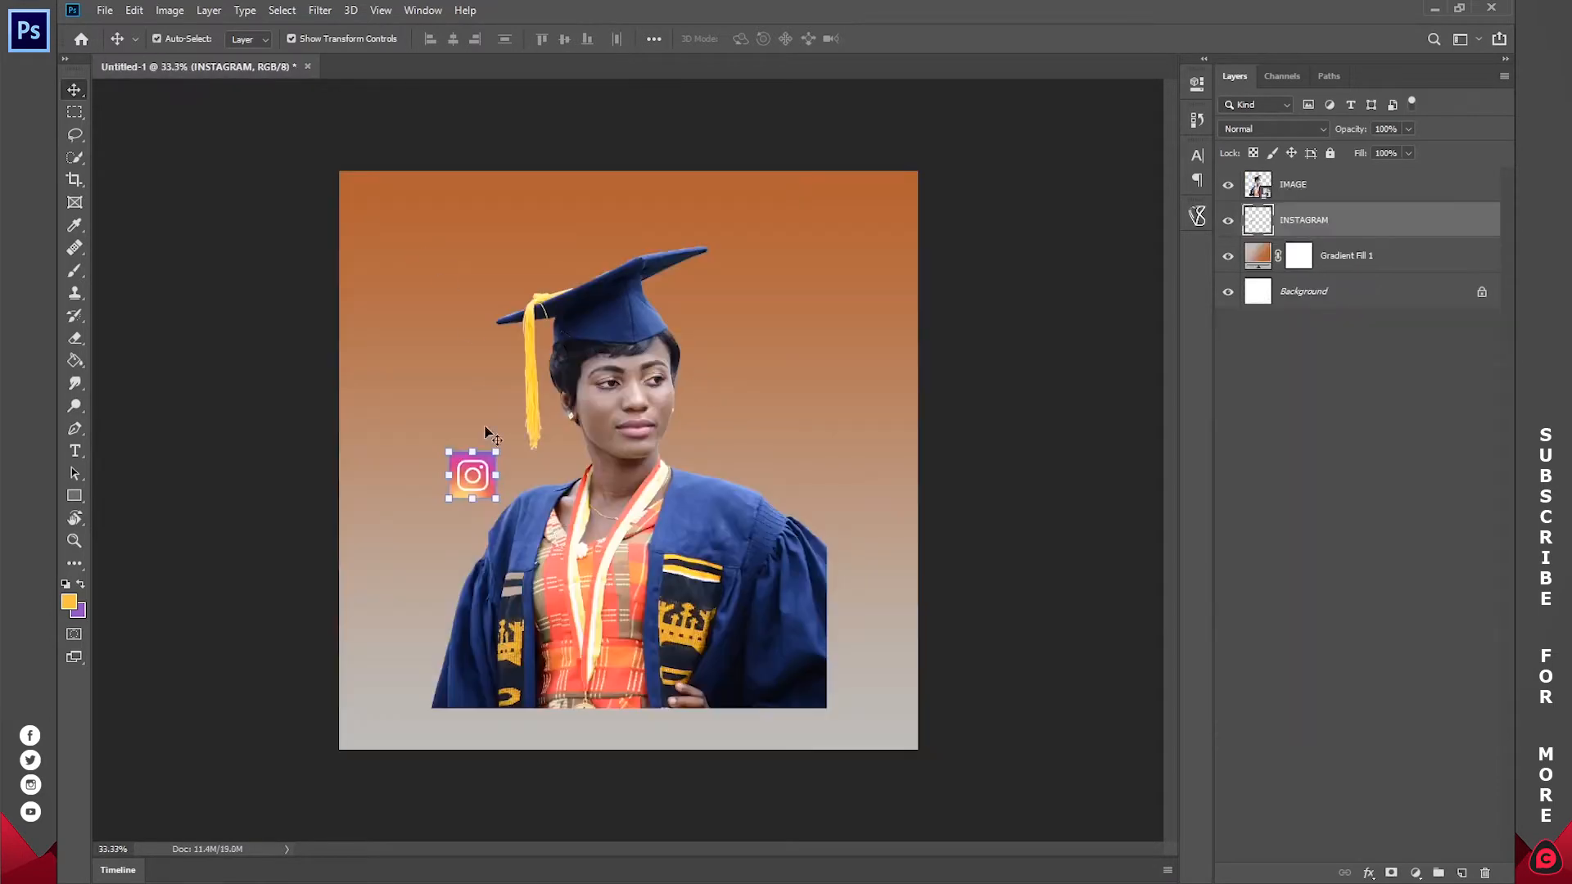
drag(525, 469, 489, 409)
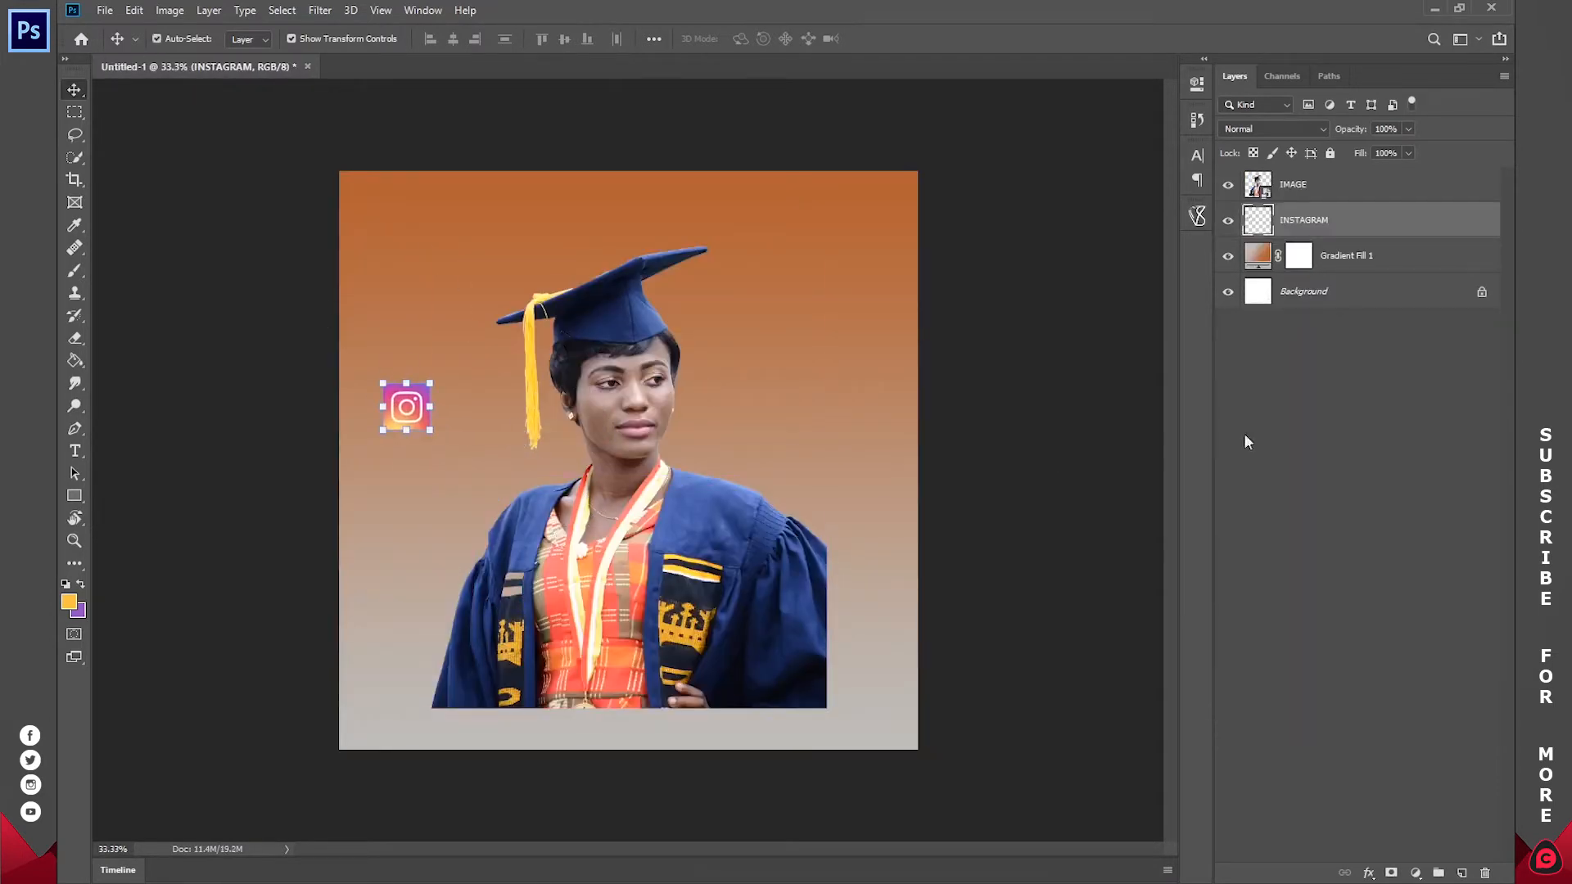
Step: Edit the Gradient Fill 1 layer's gradient, setting the 0% stop to faca76 sampled from the Instagram icon's yellow corner
click(1268, 260)
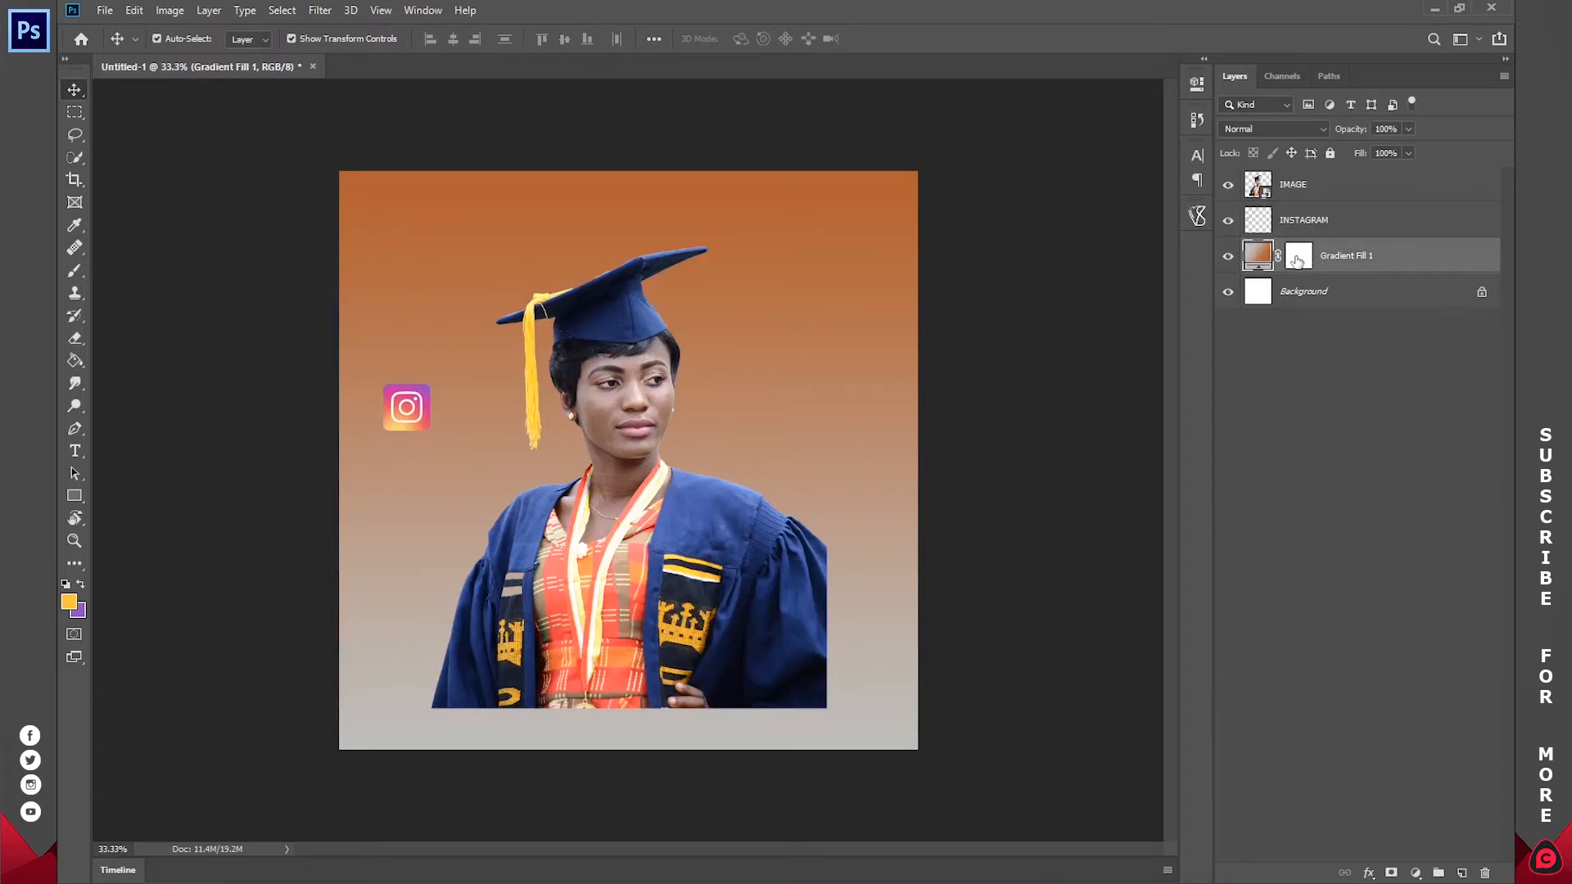
double_click(1258, 260)
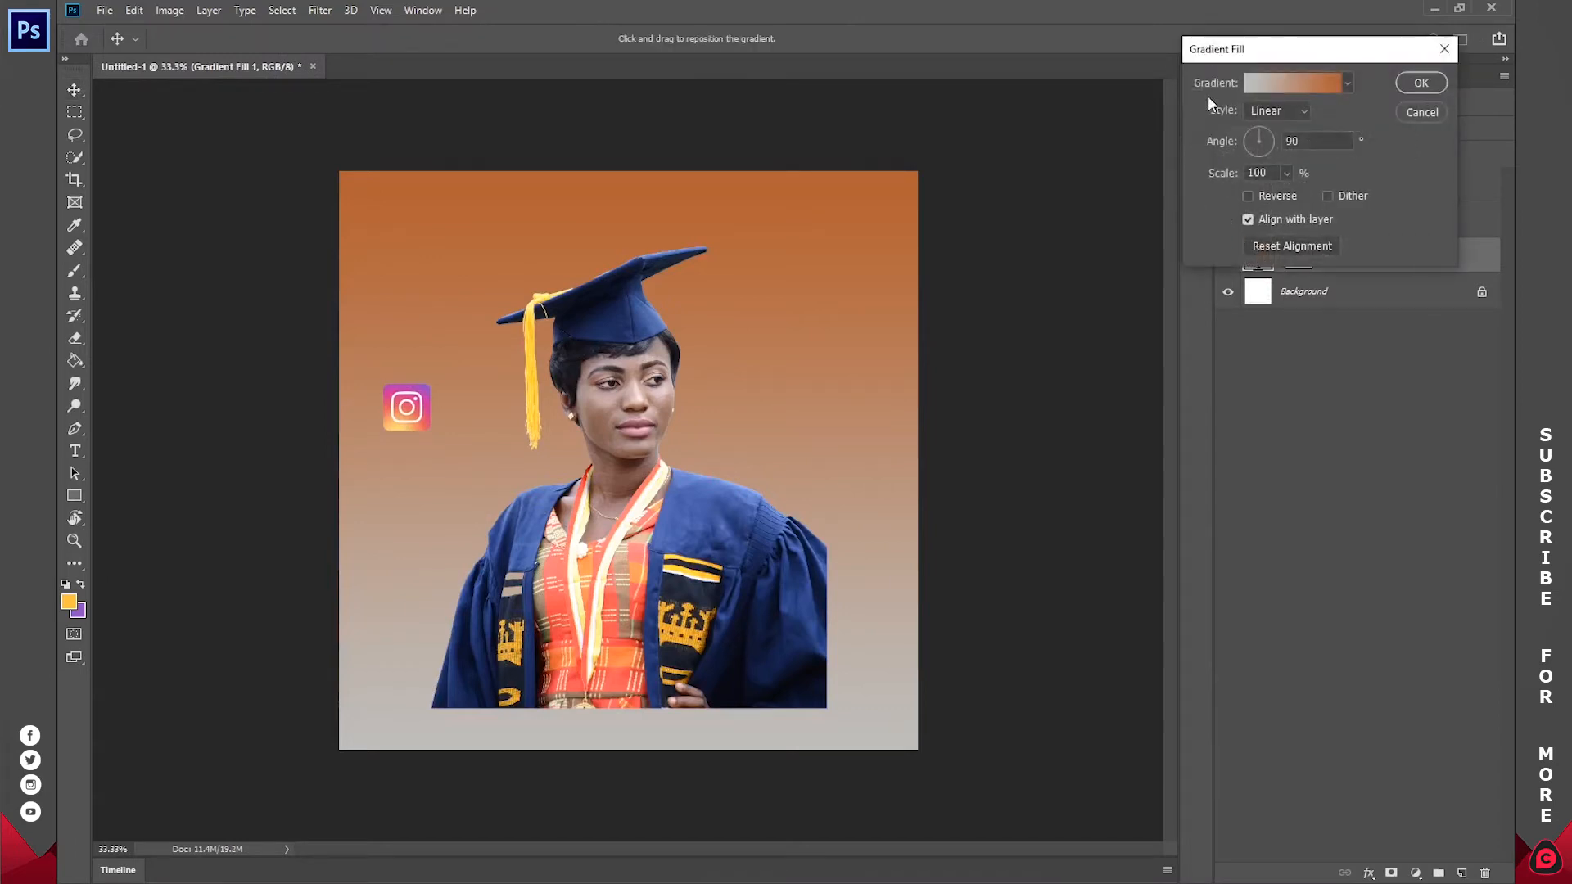
click(1268, 85)
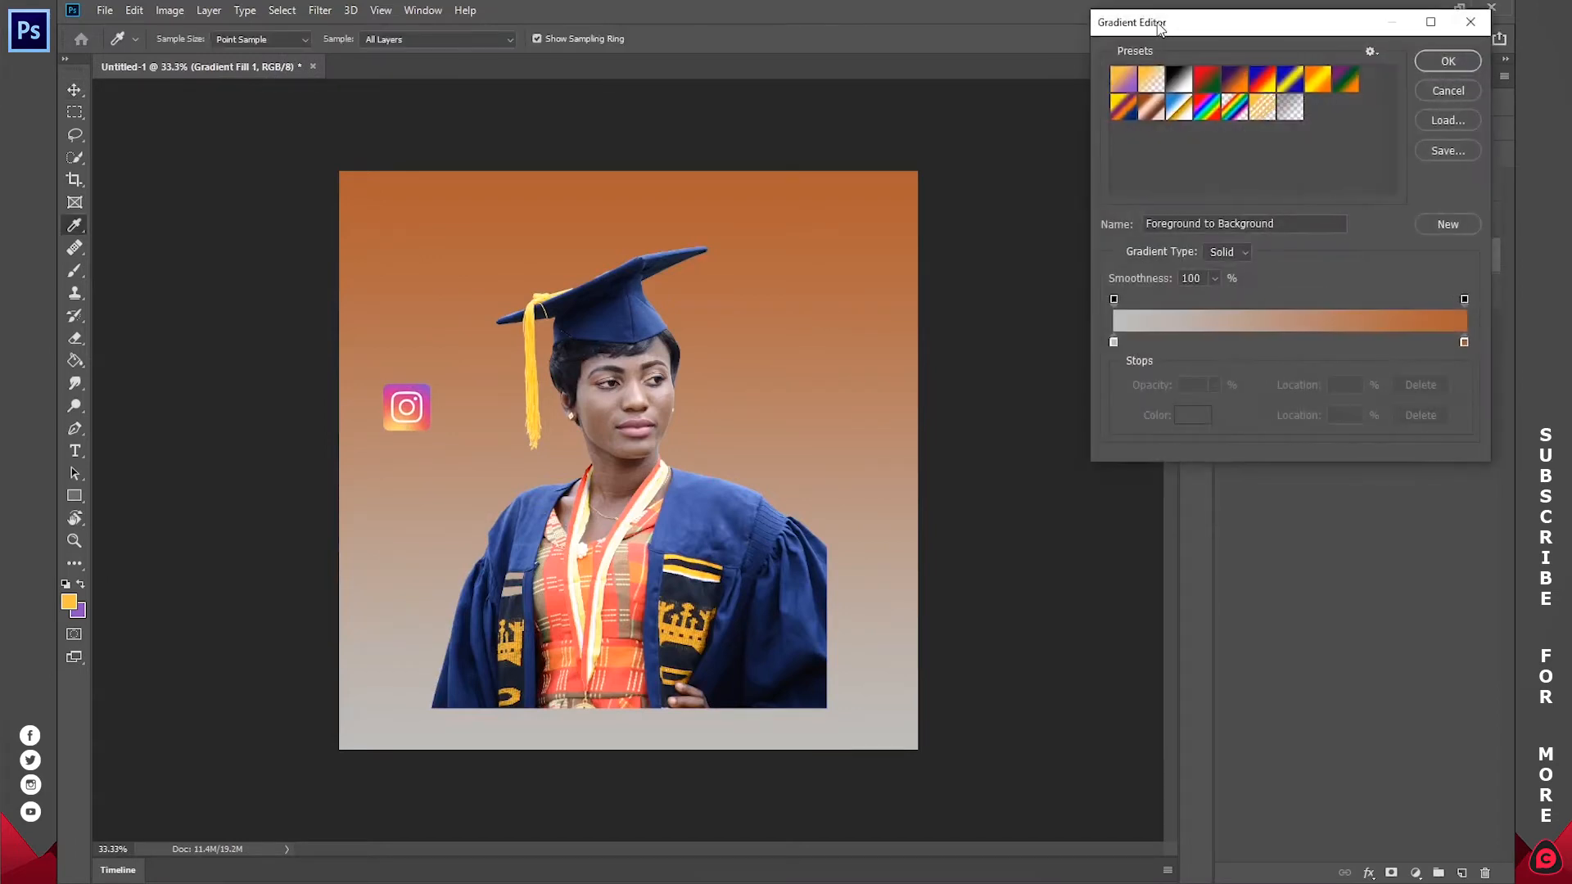
click(1108, 342)
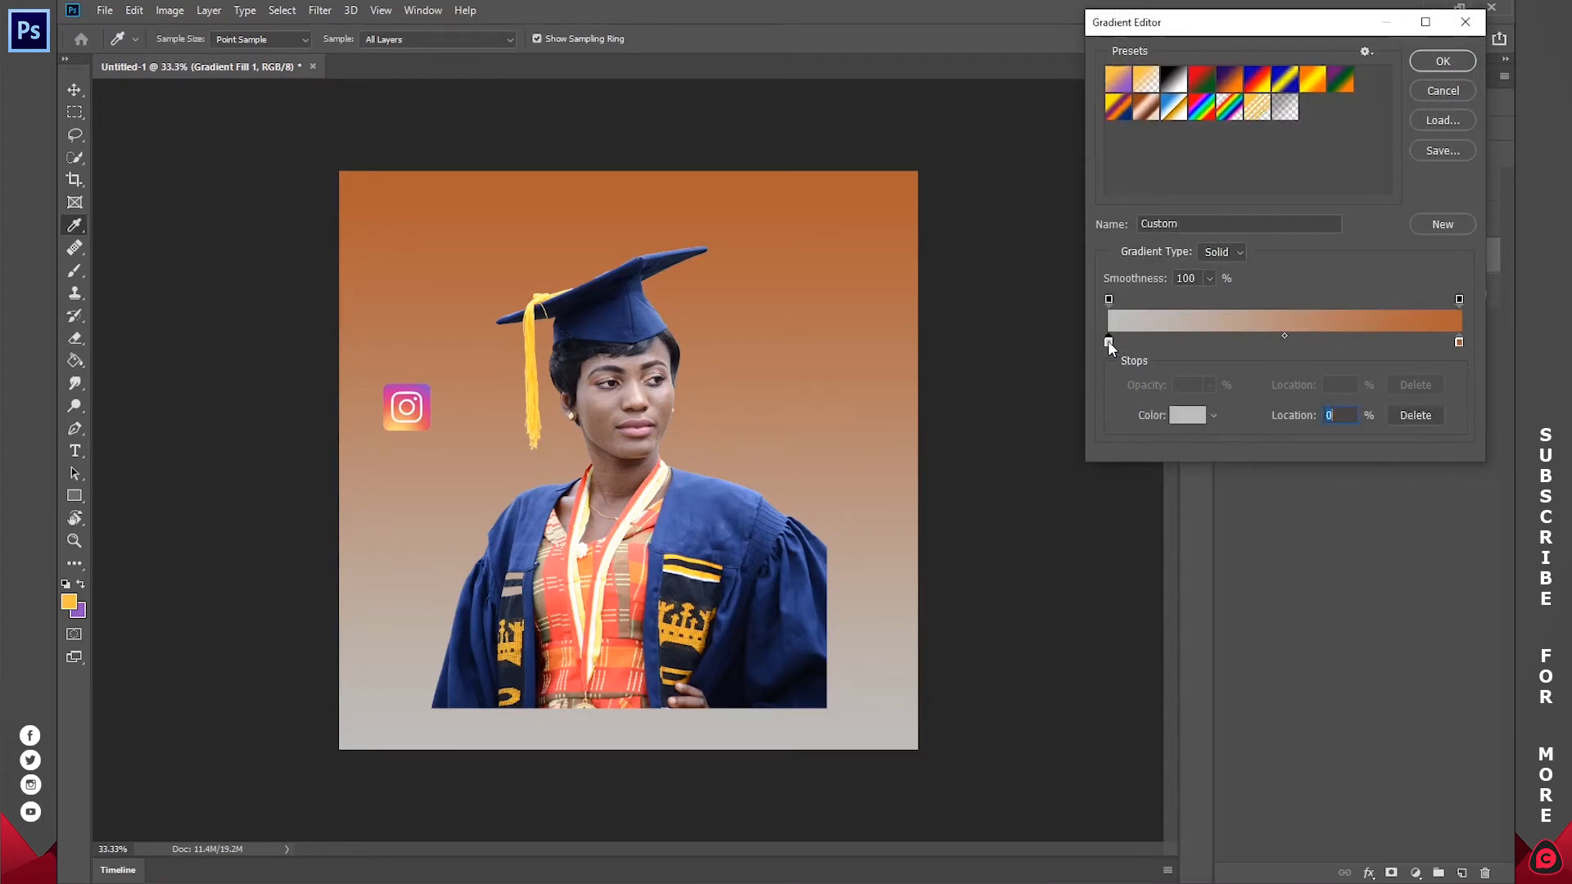
click(1184, 415)
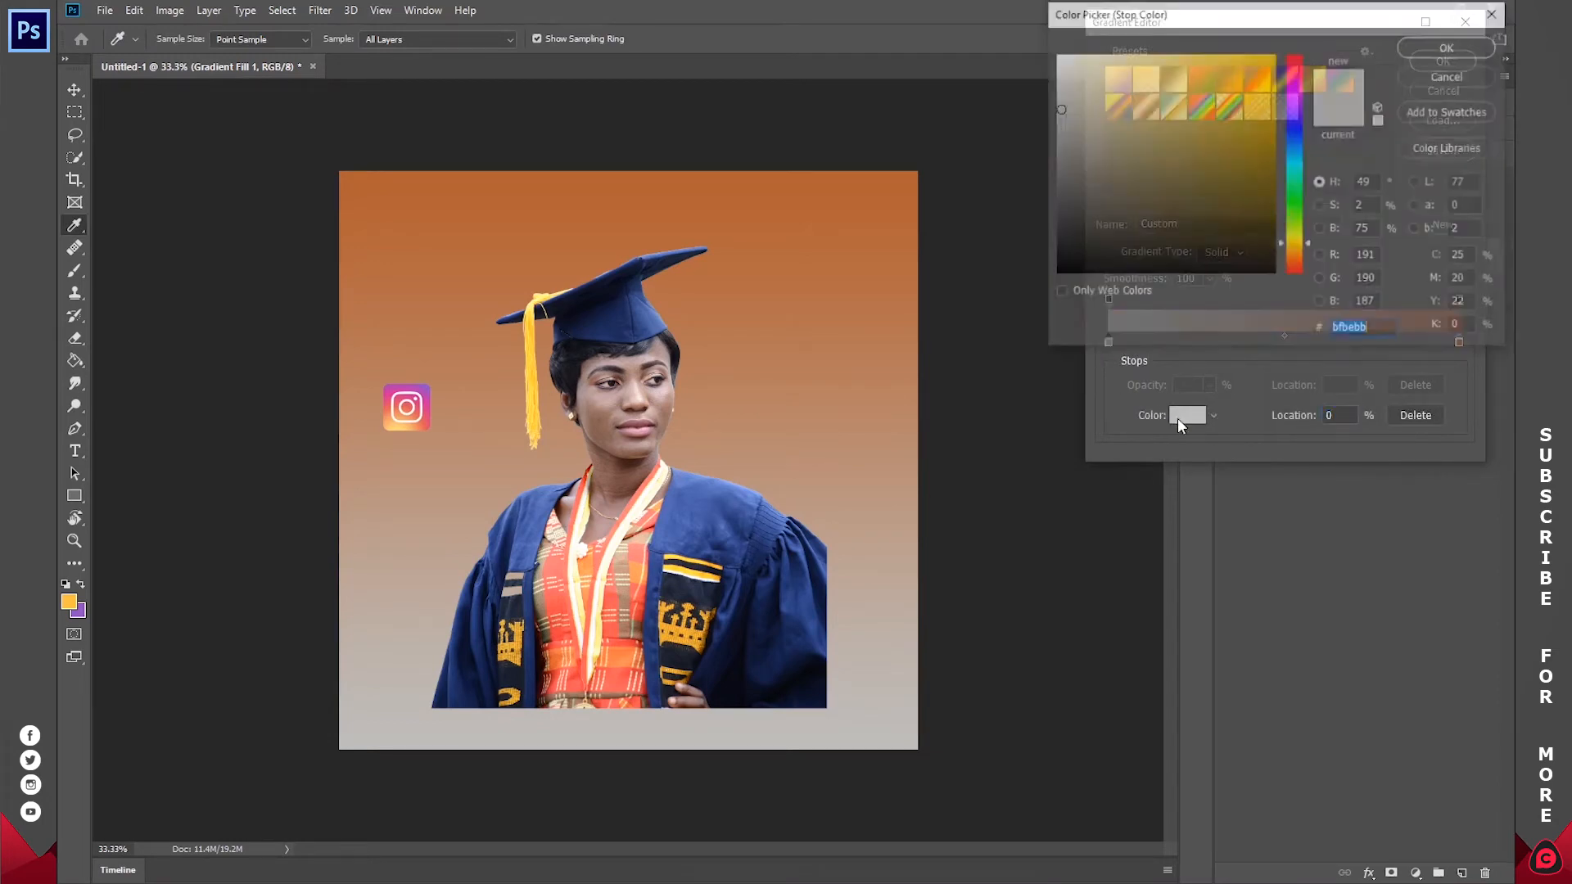
click(390, 429)
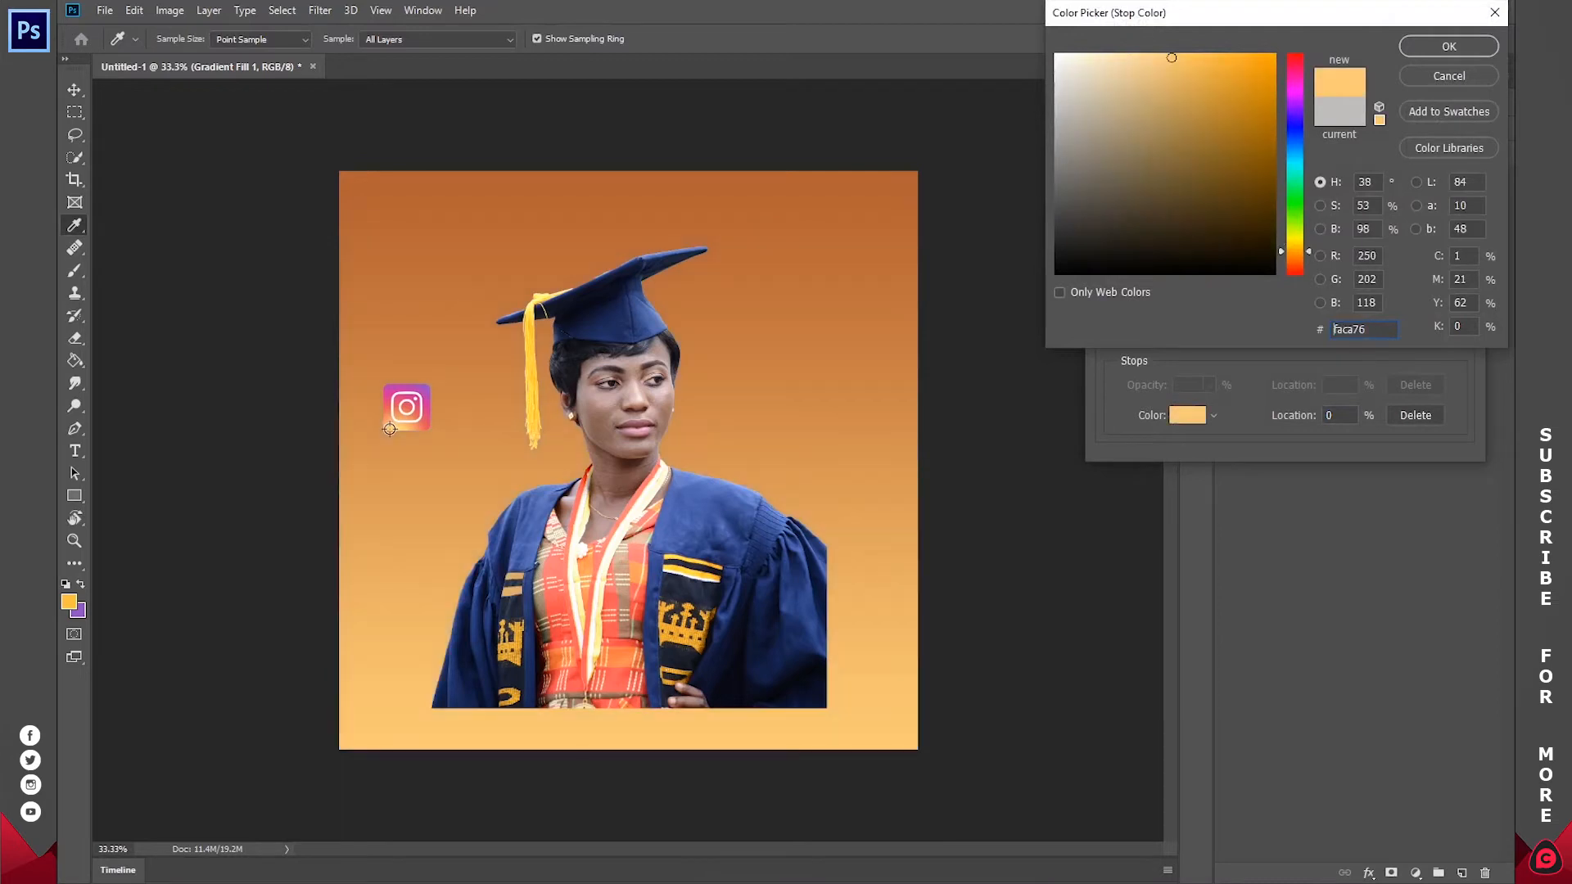
click(1446, 49)
Step: Set the gradient's 100% colour stop to purple 8f50c5, sampled from the Instagram icon's purple corner
click(1459, 342)
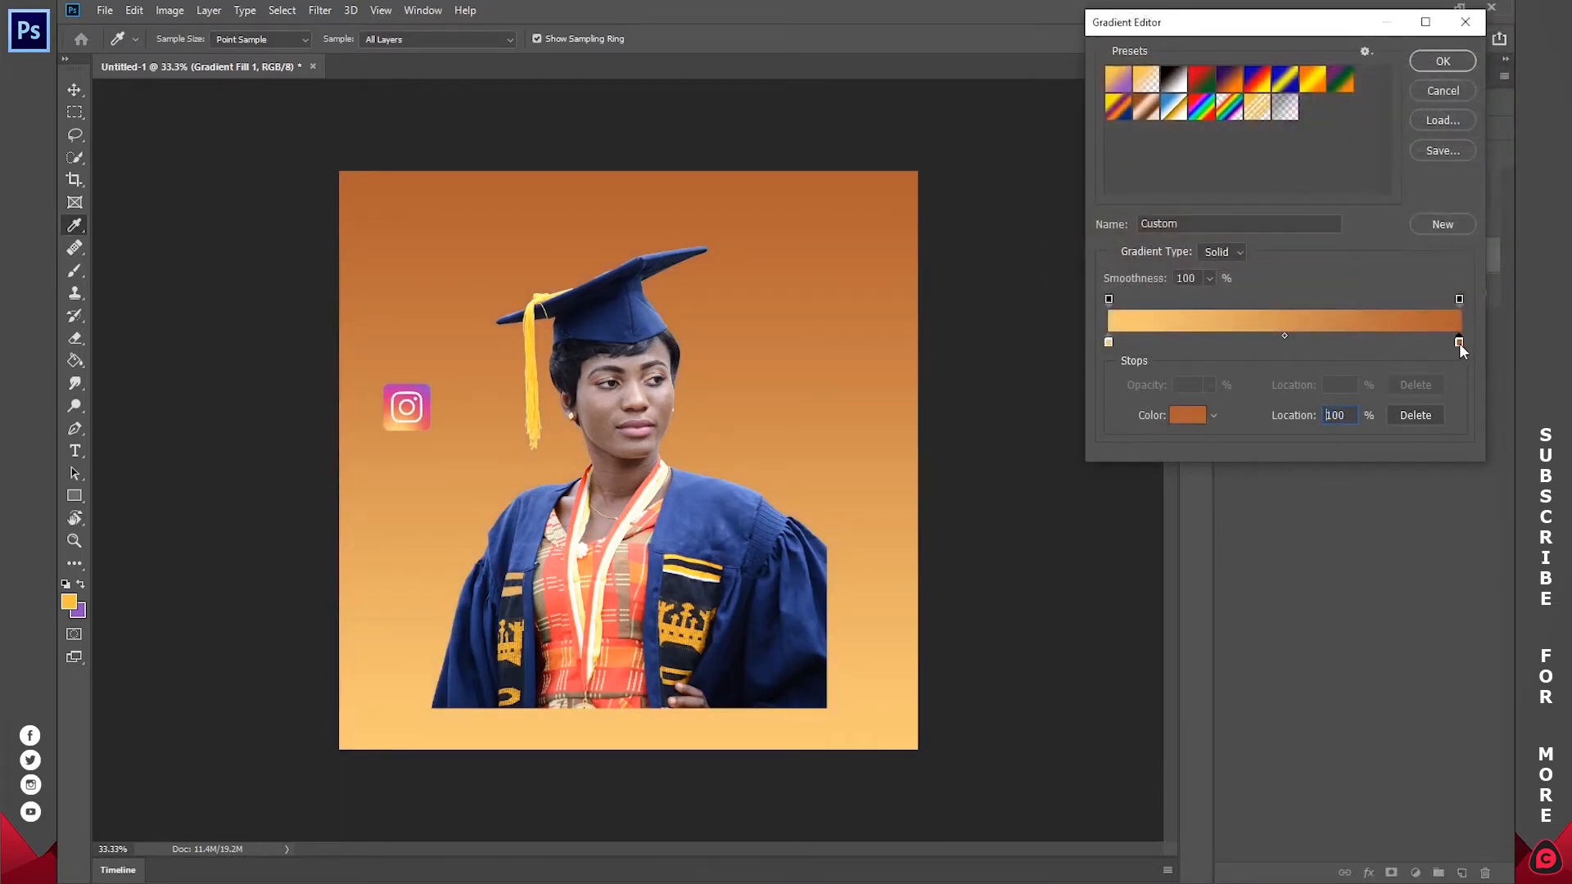
click(1179, 416)
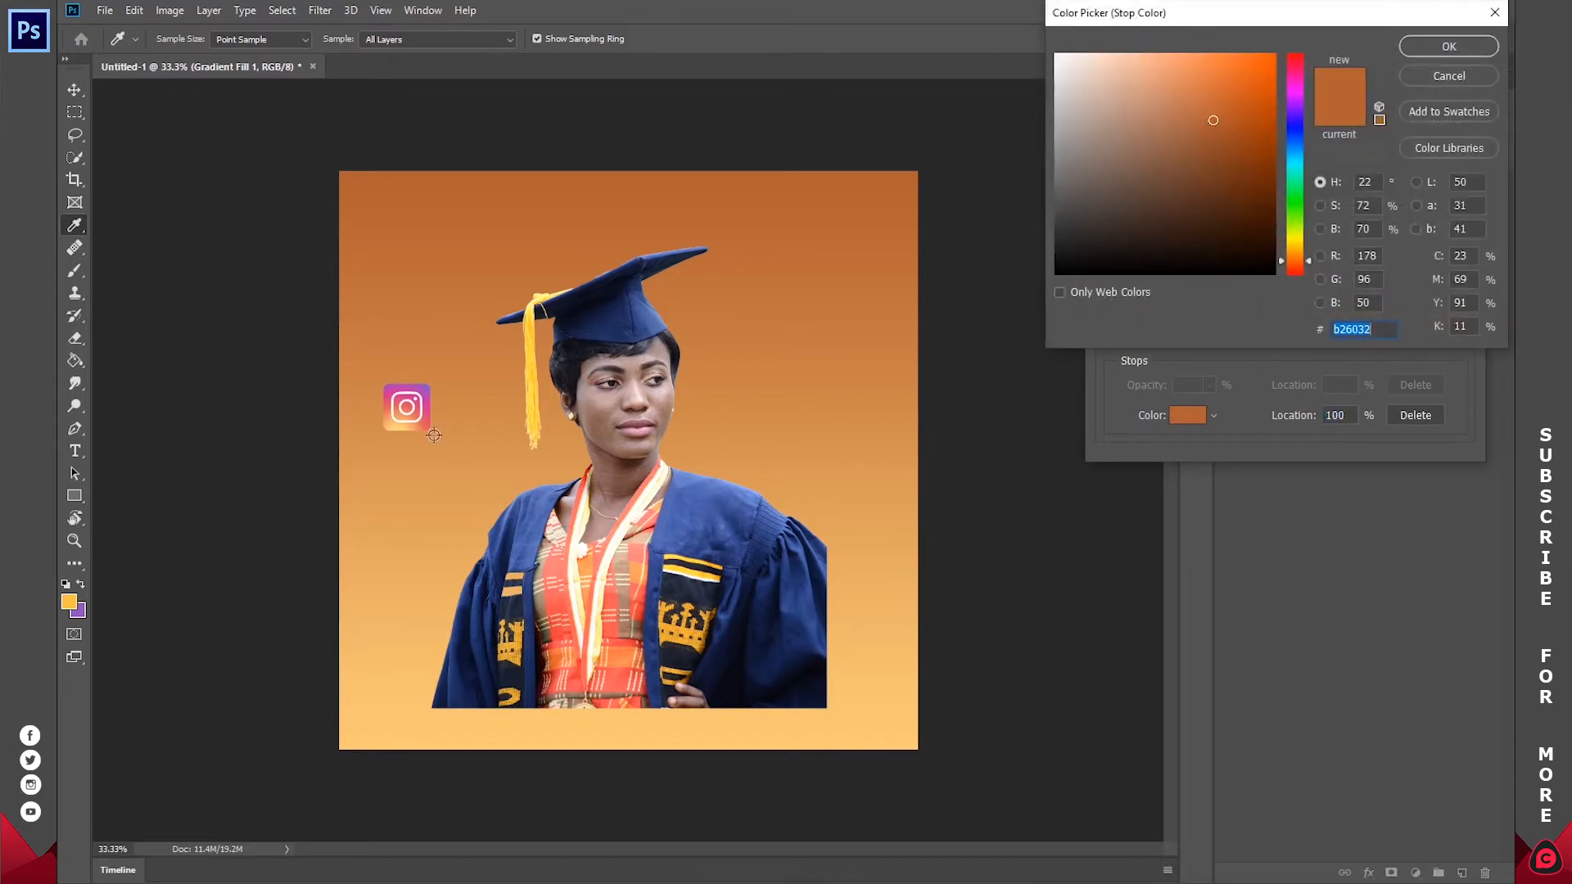
click(425, 387)
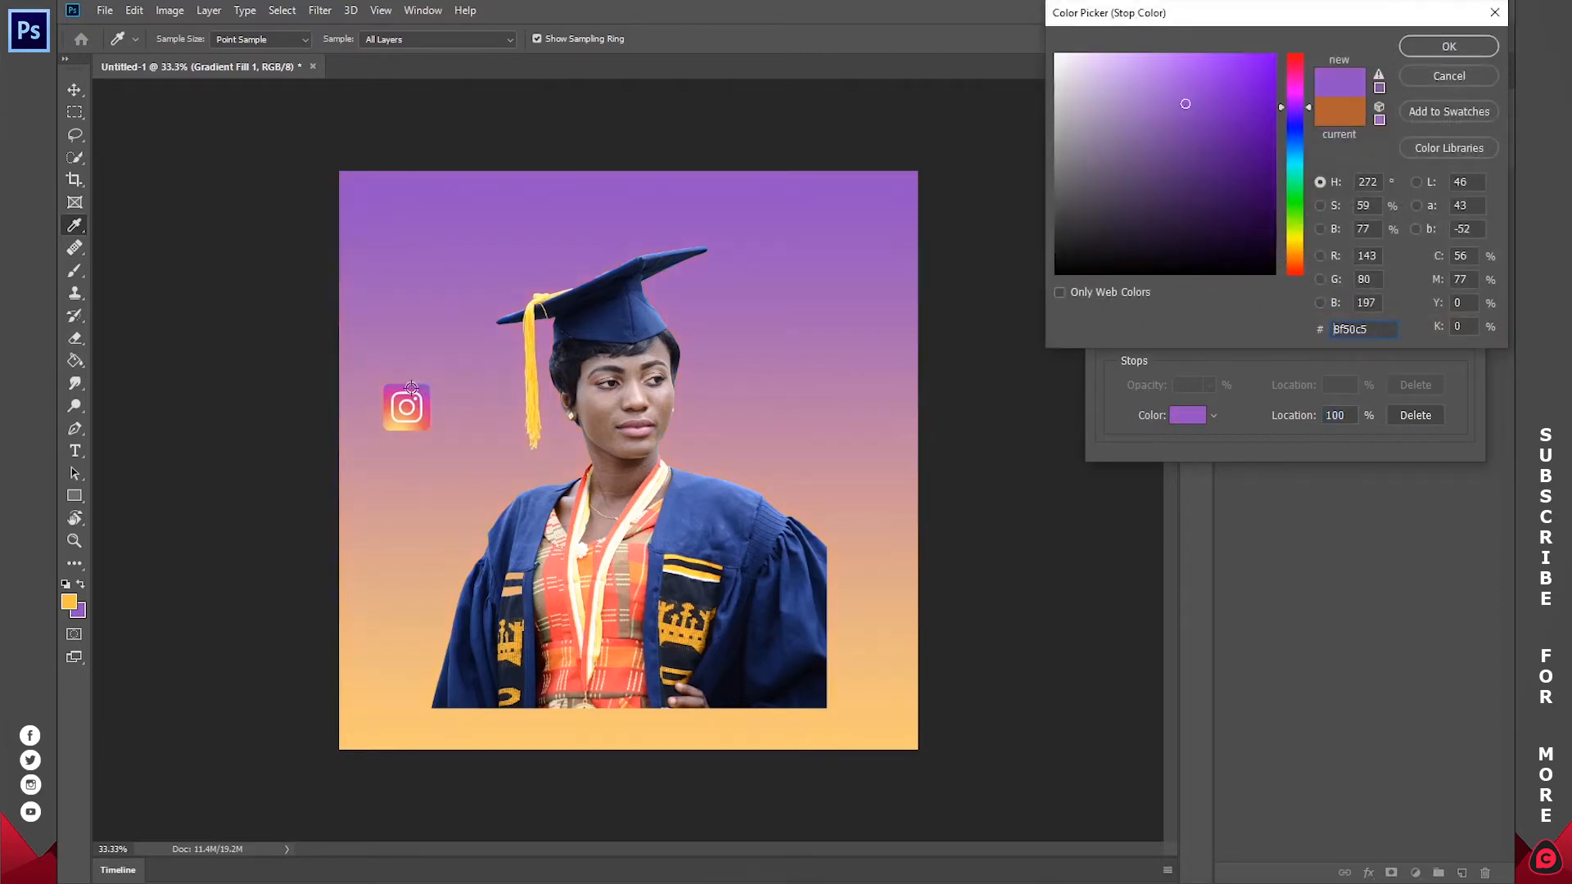
click(1413, 51)
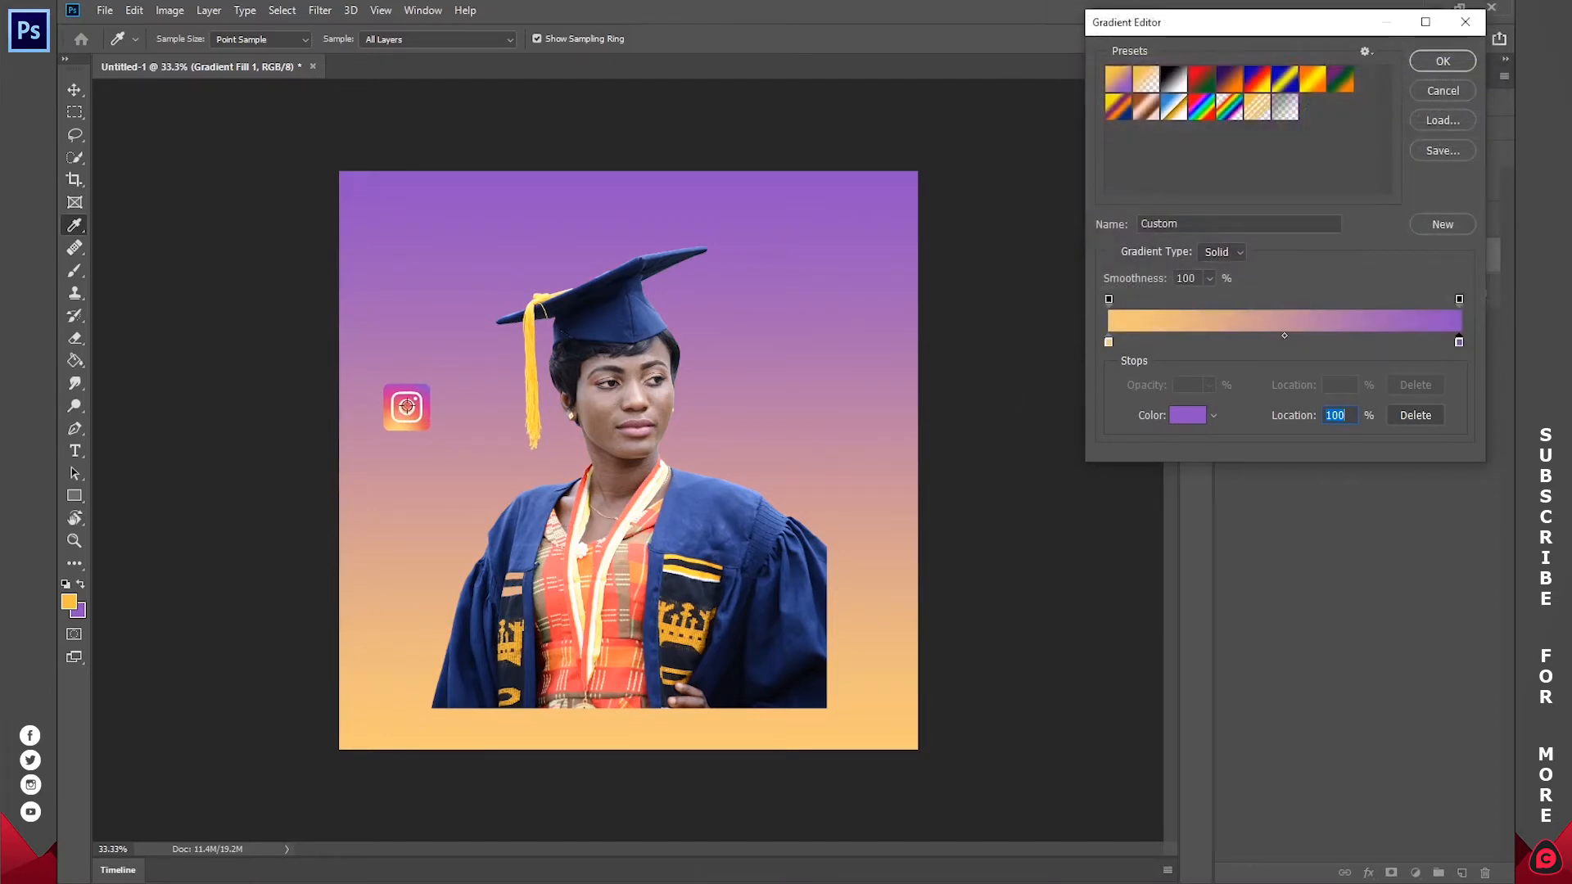
Step: Add a gradient colour stop at 30% and set it to orange f3a26a, sampled from the Instagram icon
click(1216, 344)
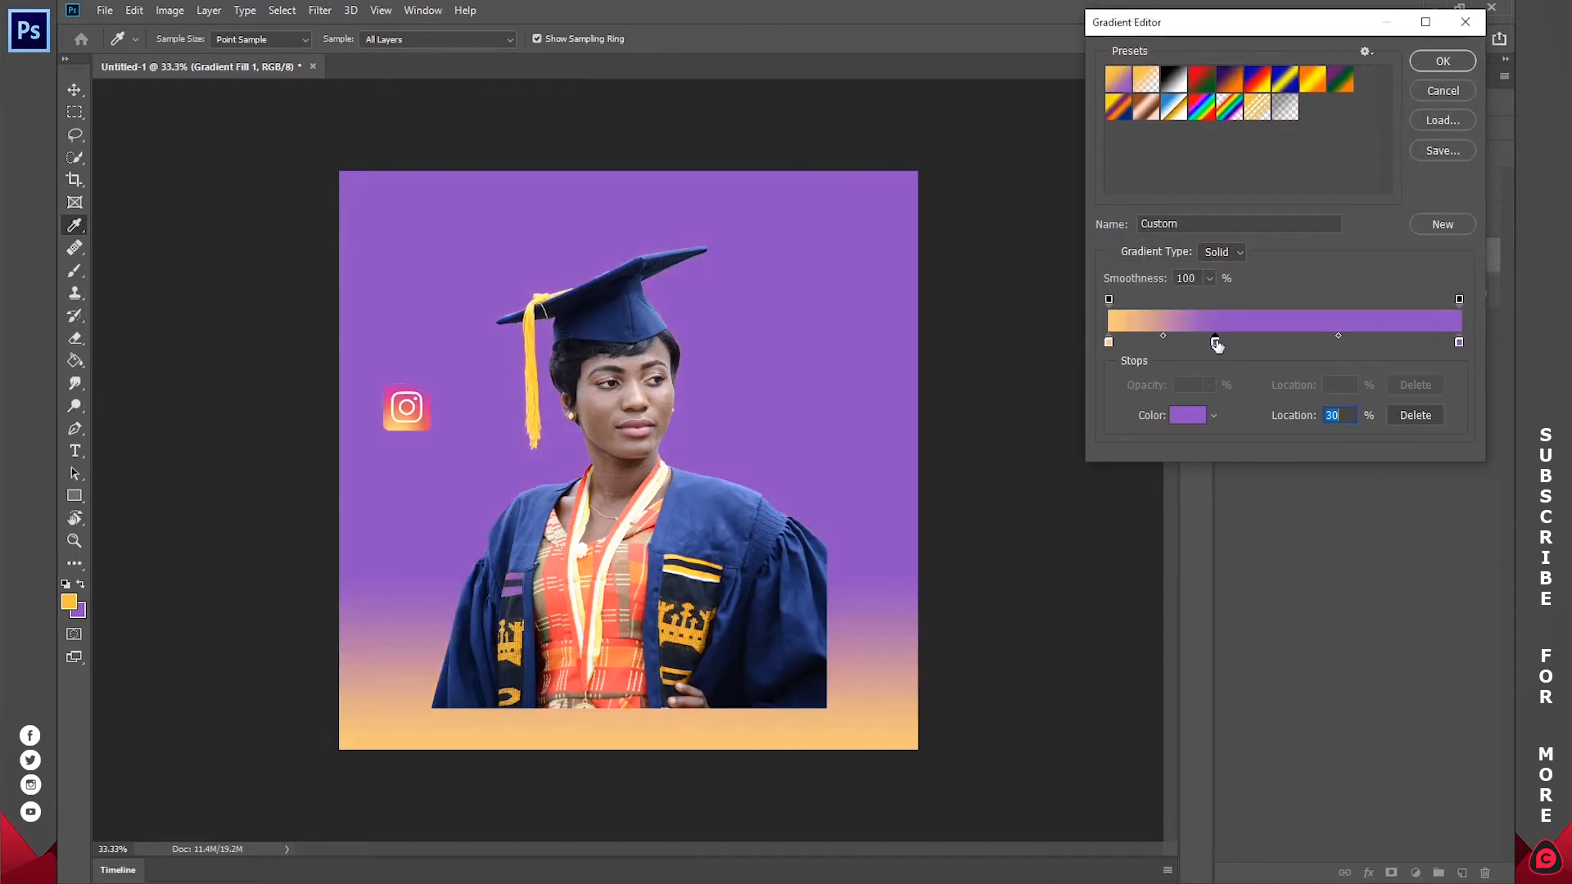
click(1193, 416)
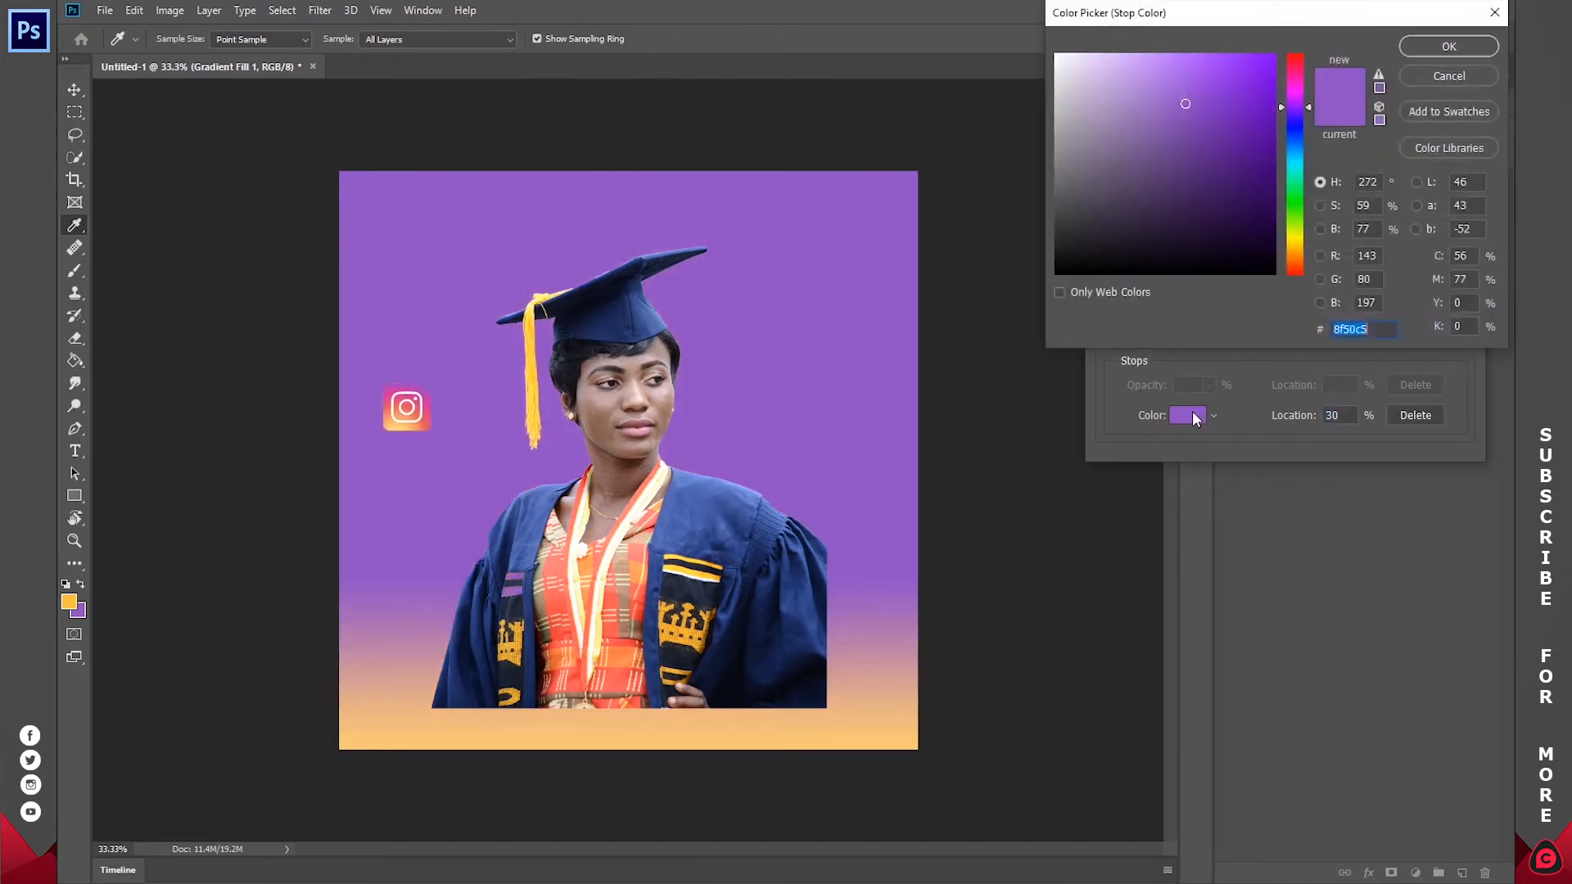
click(400, 418)
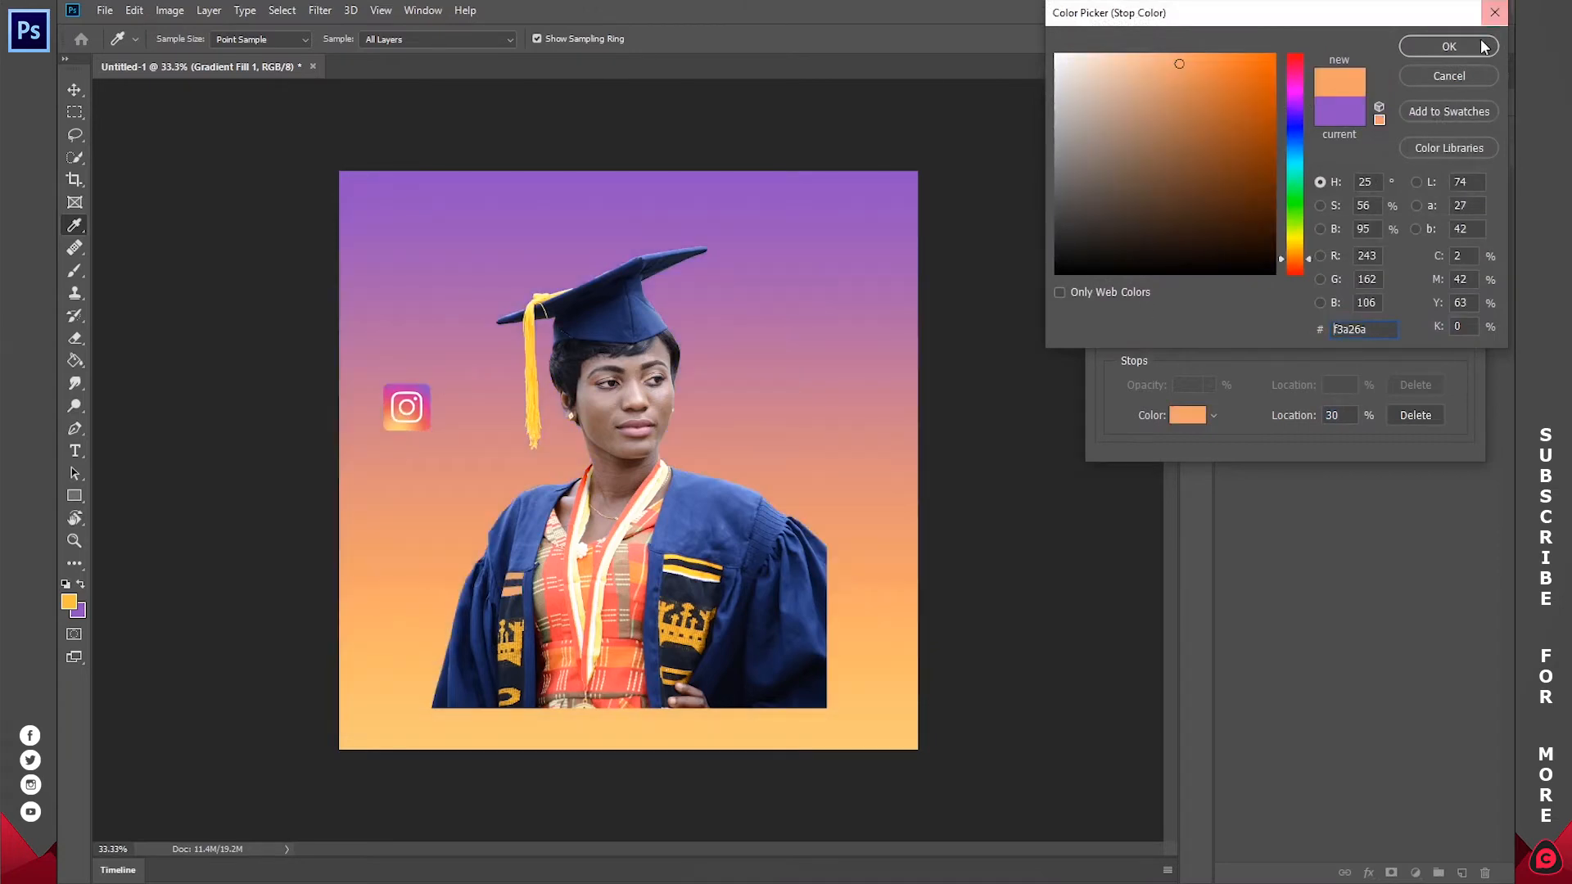
click(1448, 47)
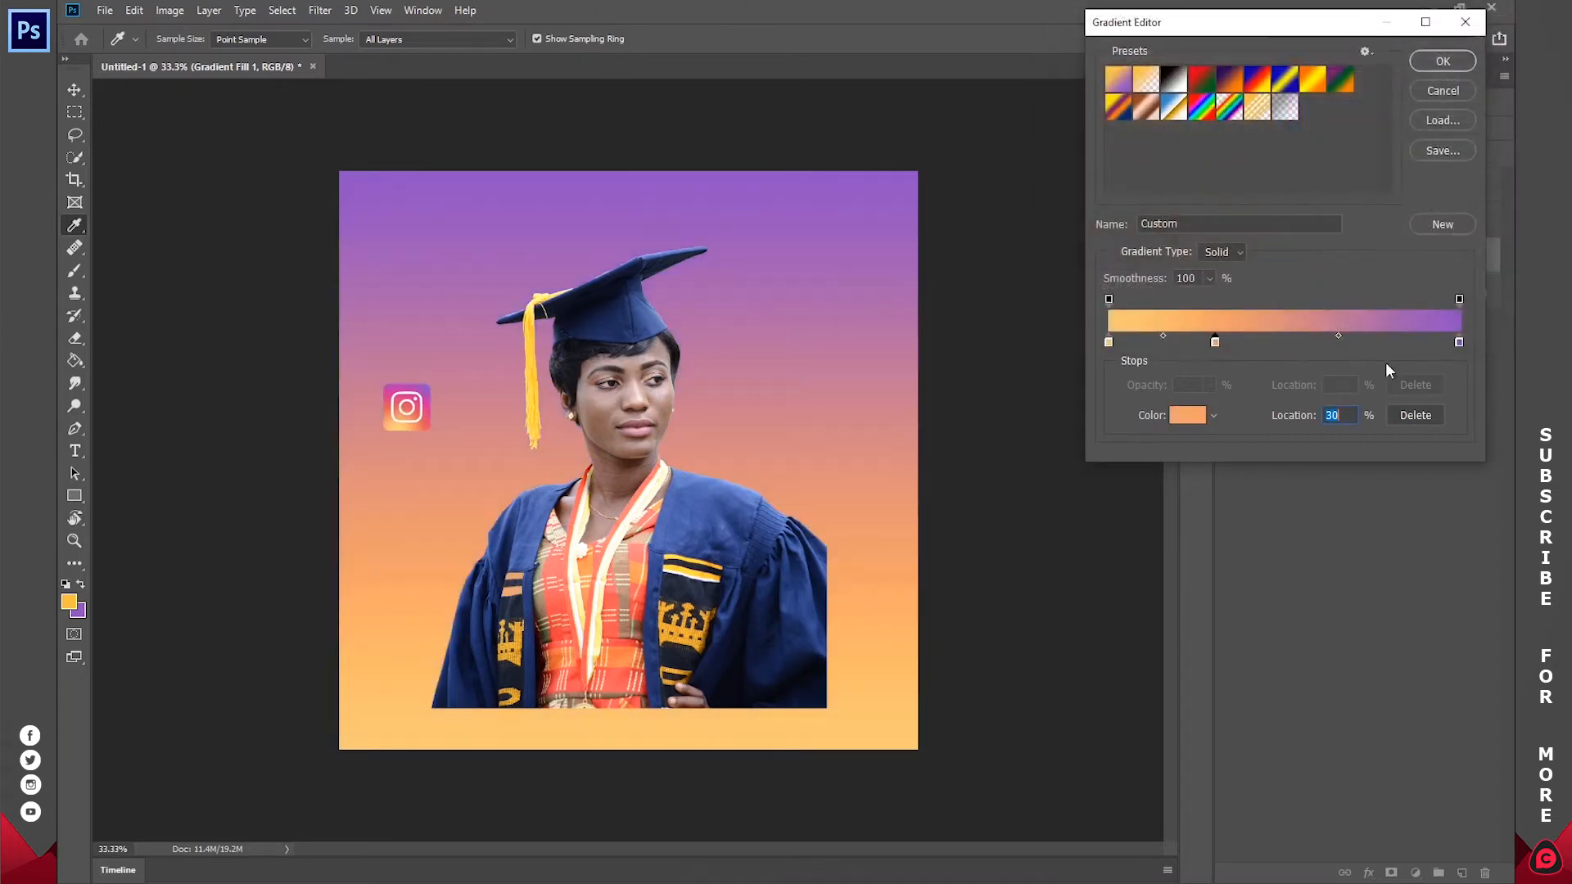
Step: Add a gradient colour stop at 65% and set it to pink d5378b, sampled from the Instagram icon's pink edge
click(1337, 343)
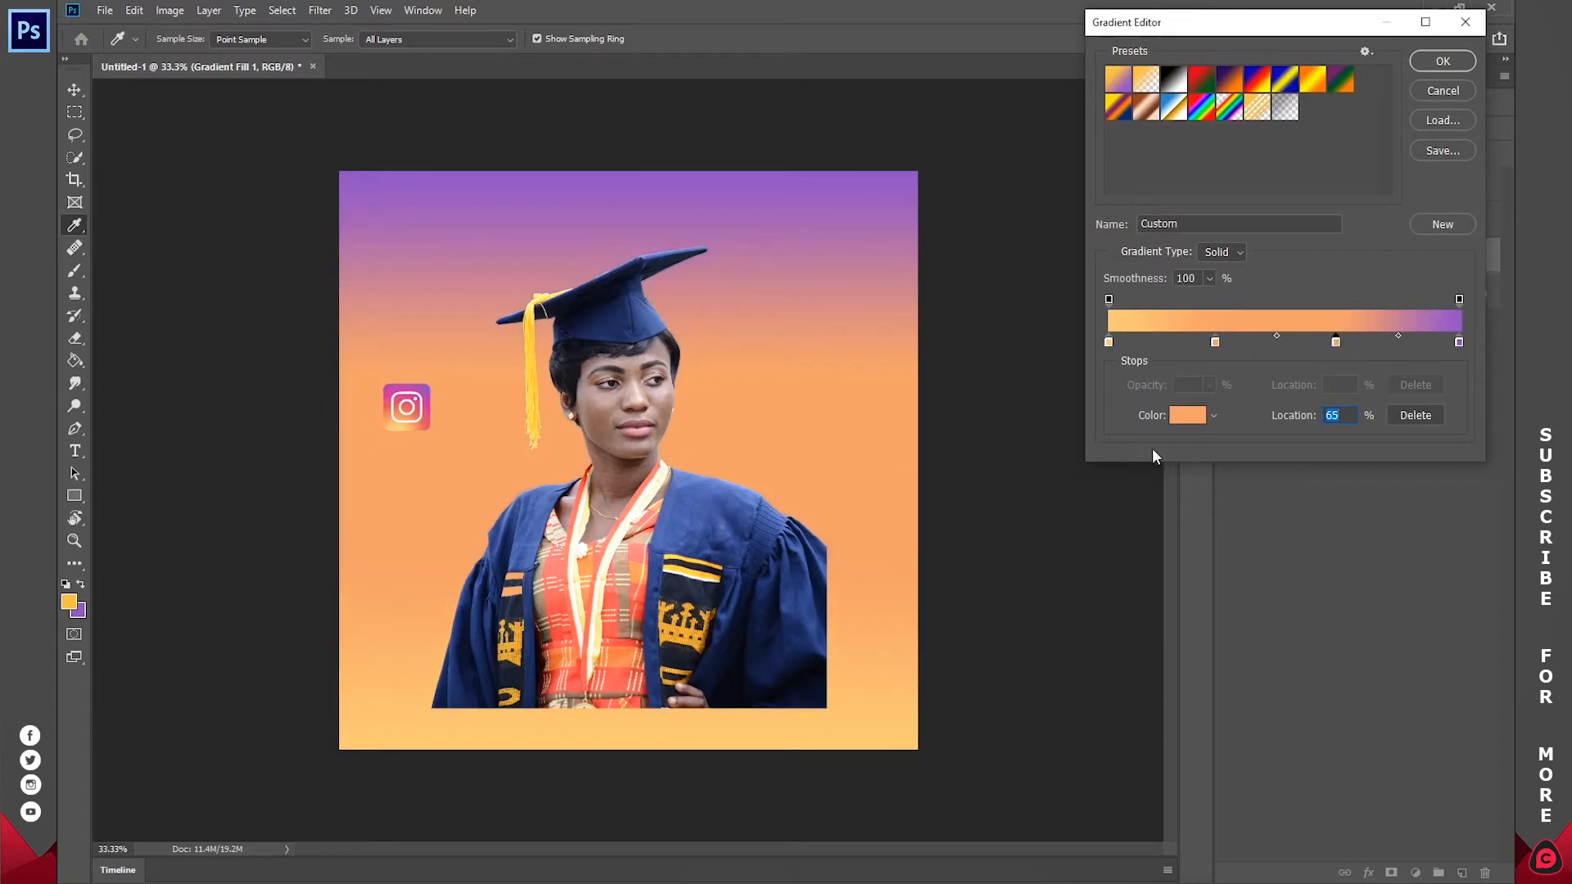
click(1176, 419)
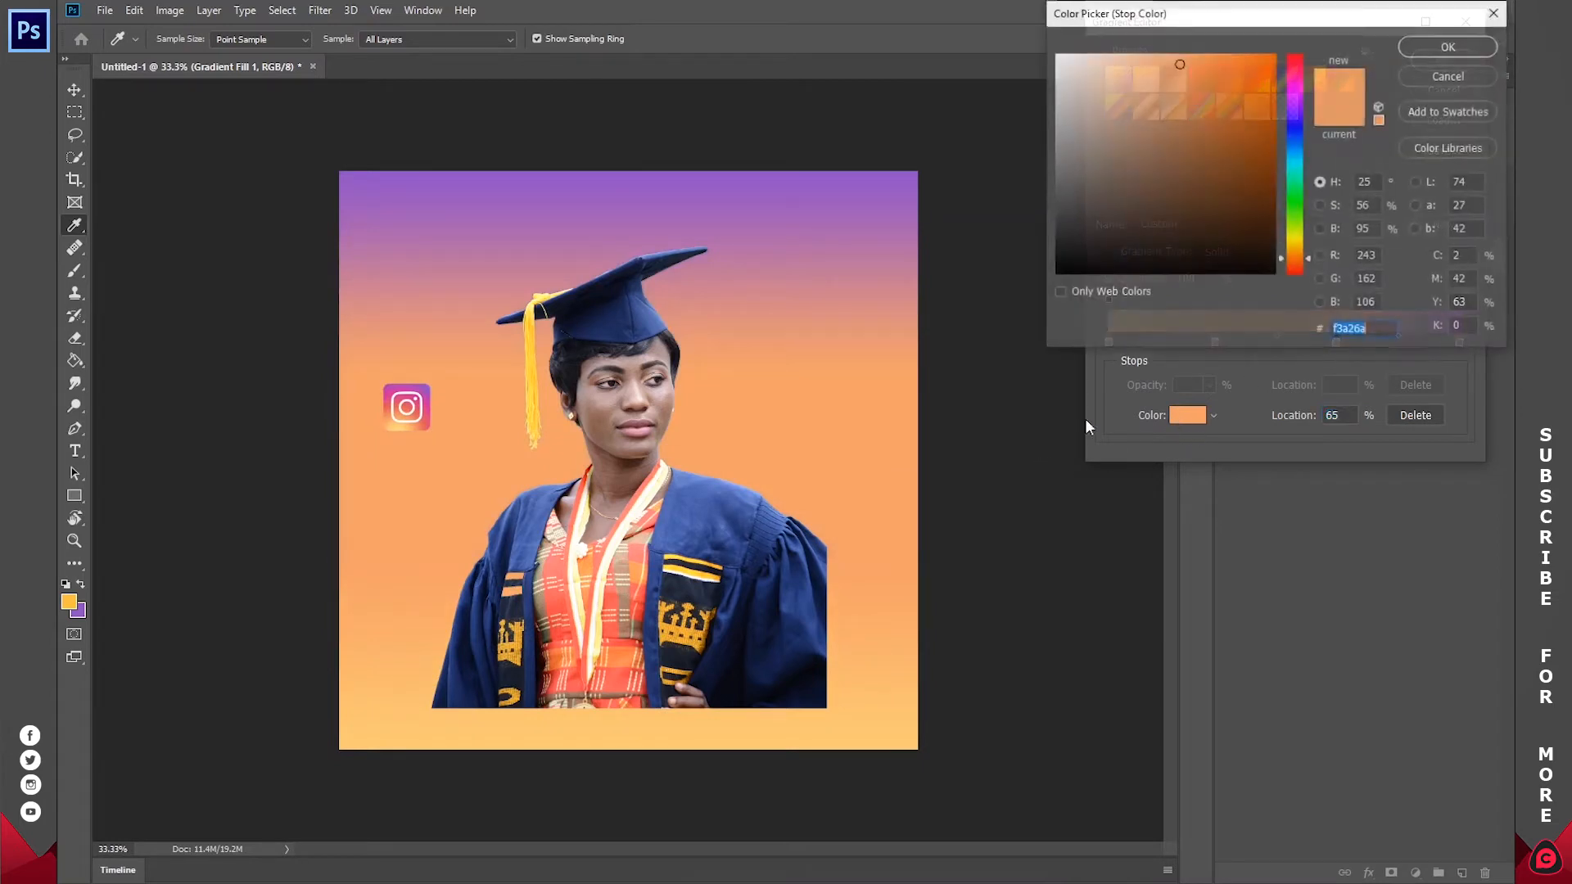
click(425, 409)
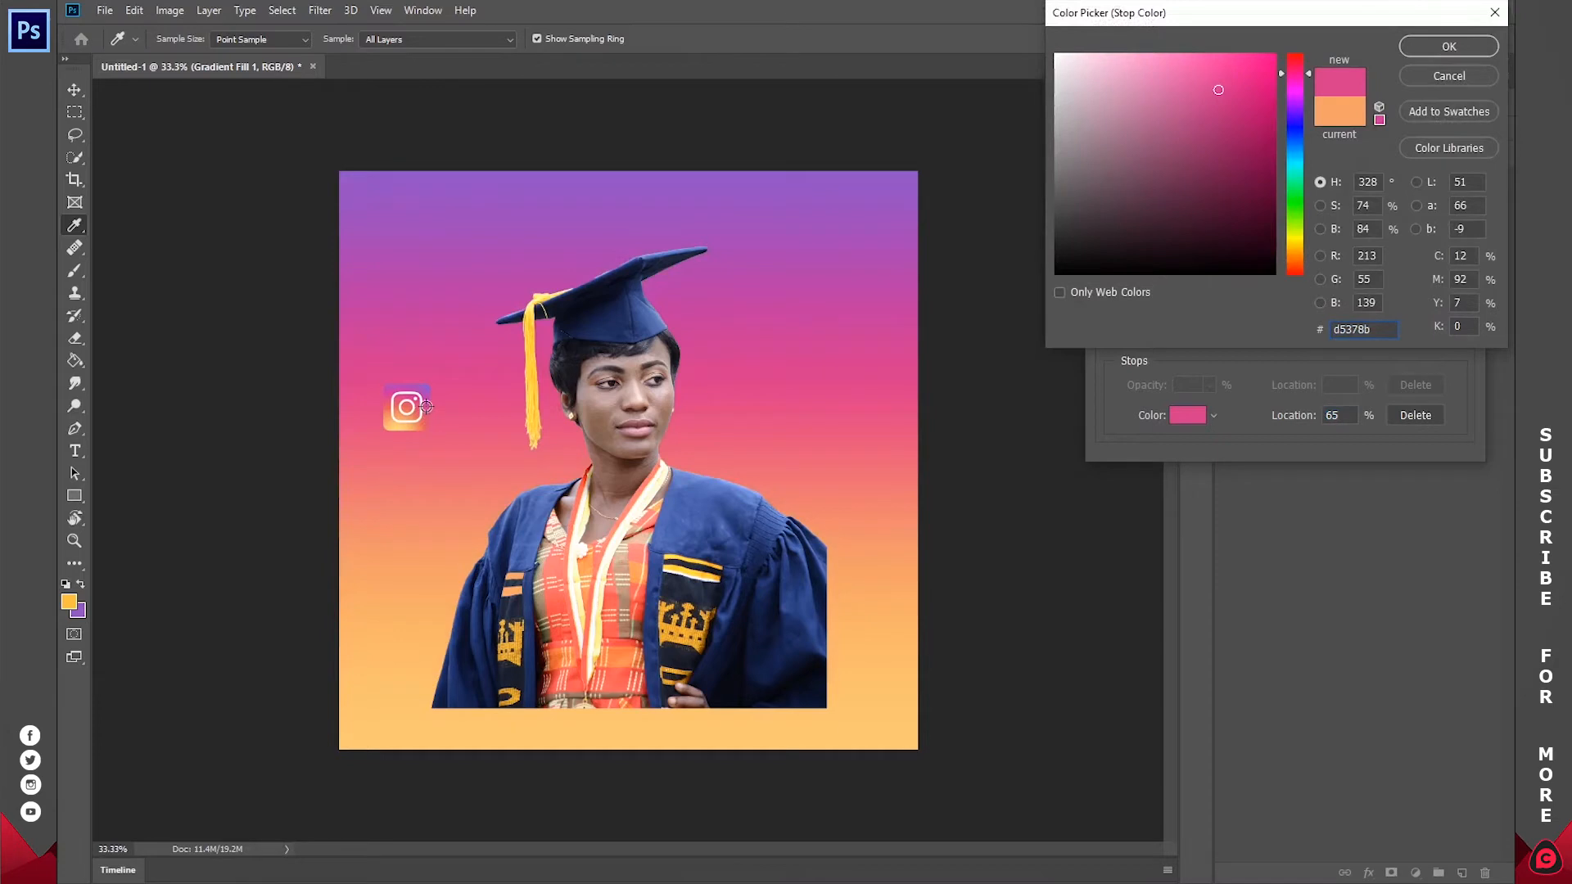
click(1432, 47)
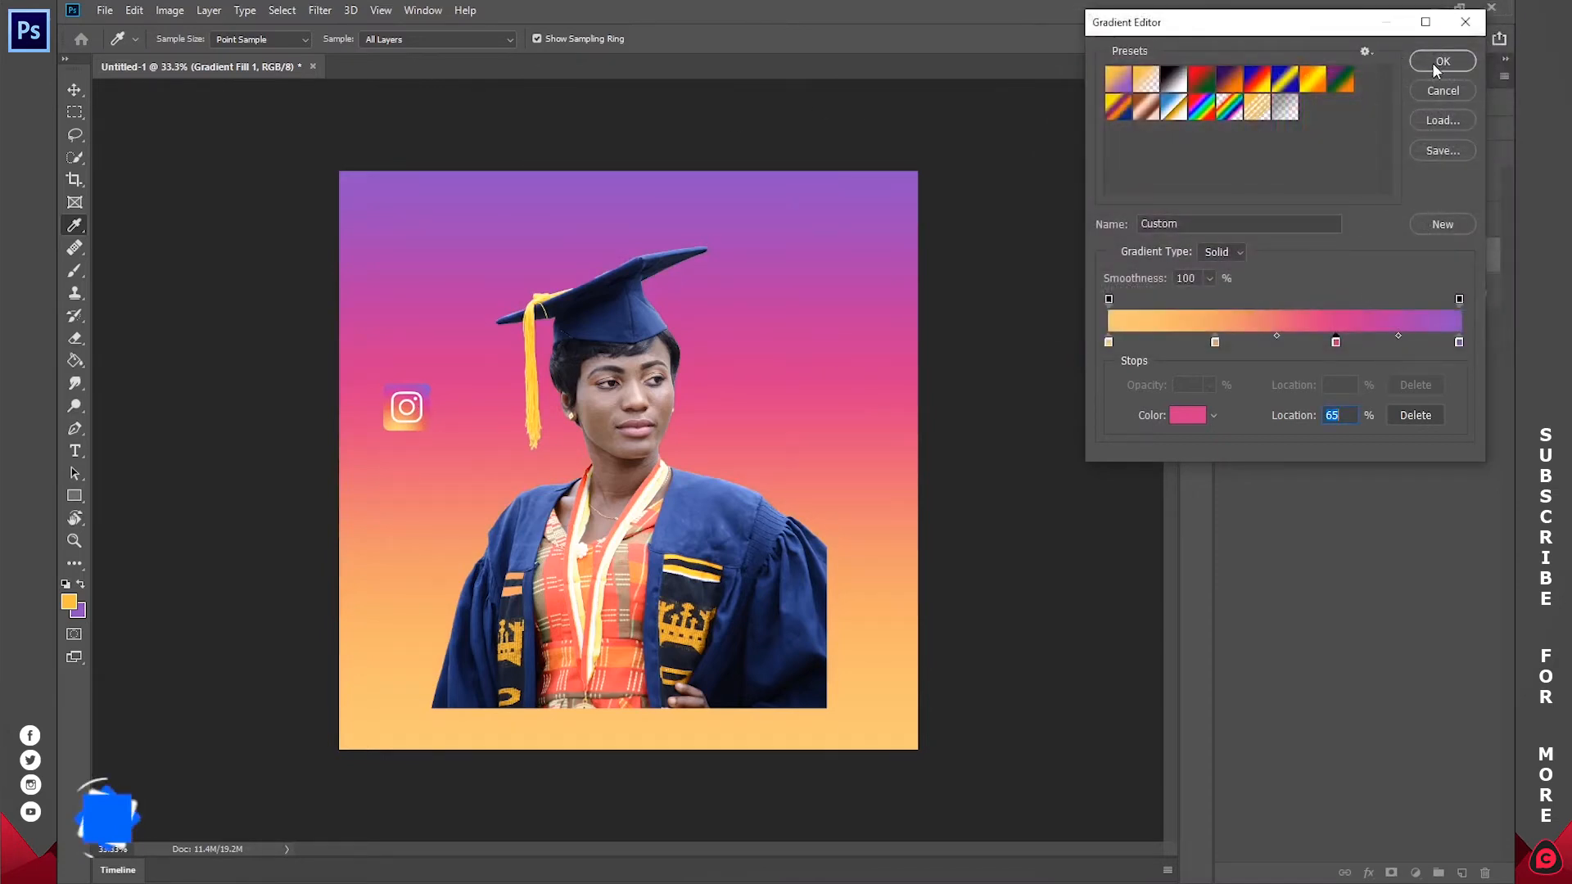
Step: Shift the orange gradient stop to 34% and the pink stop to 71%, and accept the gradient
mouse_move(1214, 342)
mouse_down()
mouse_move(1247, 343)
mouse_move(1228, 342)
mouse_up()
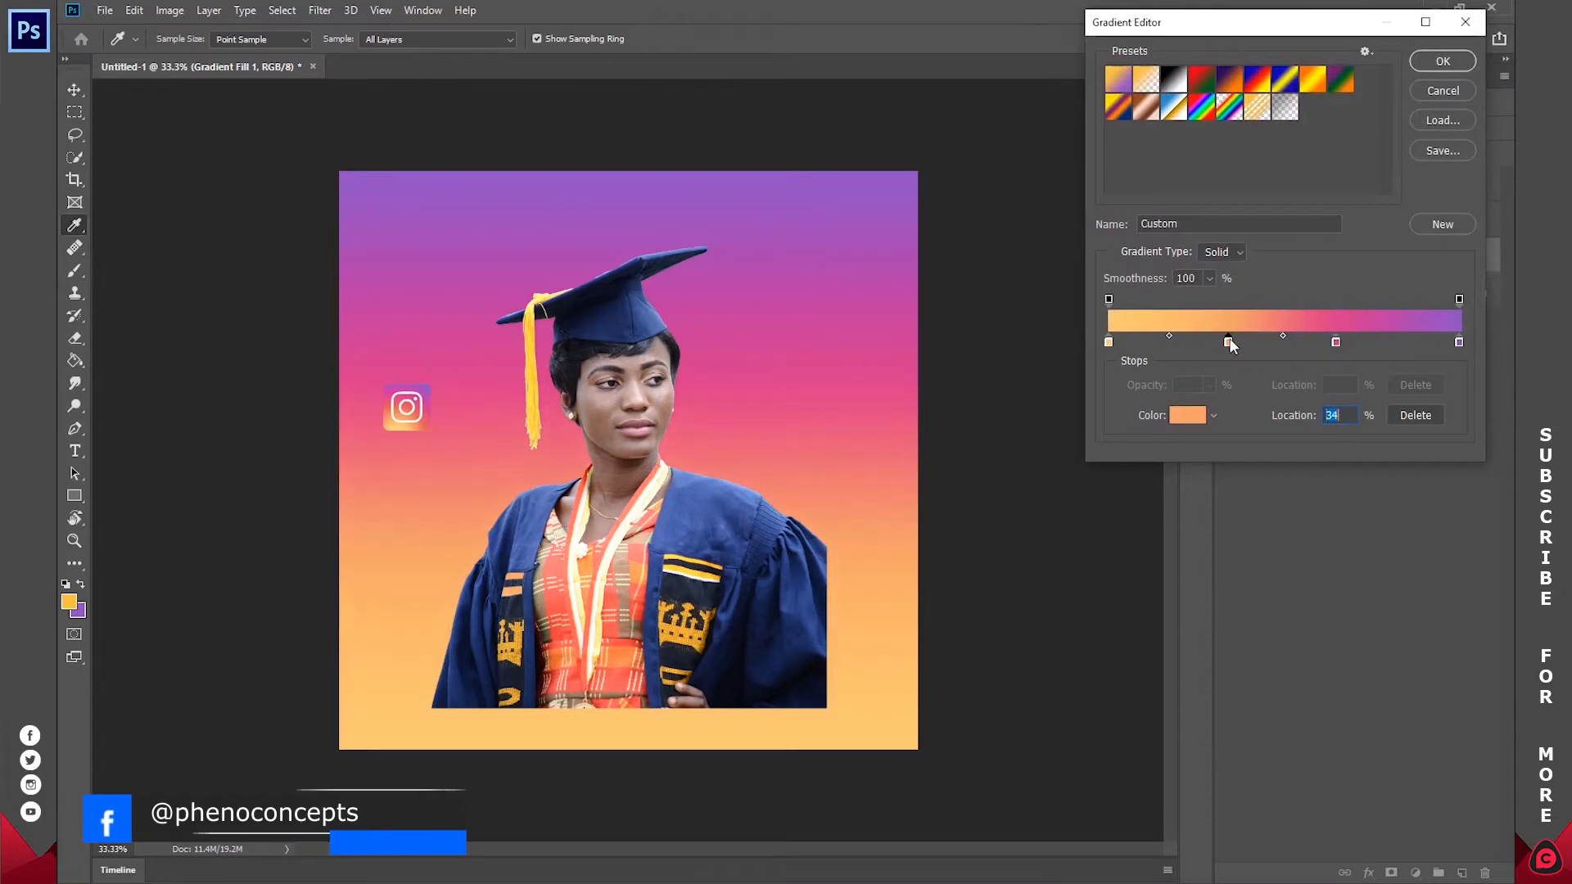
drag(1336, 342, 1357, 342)
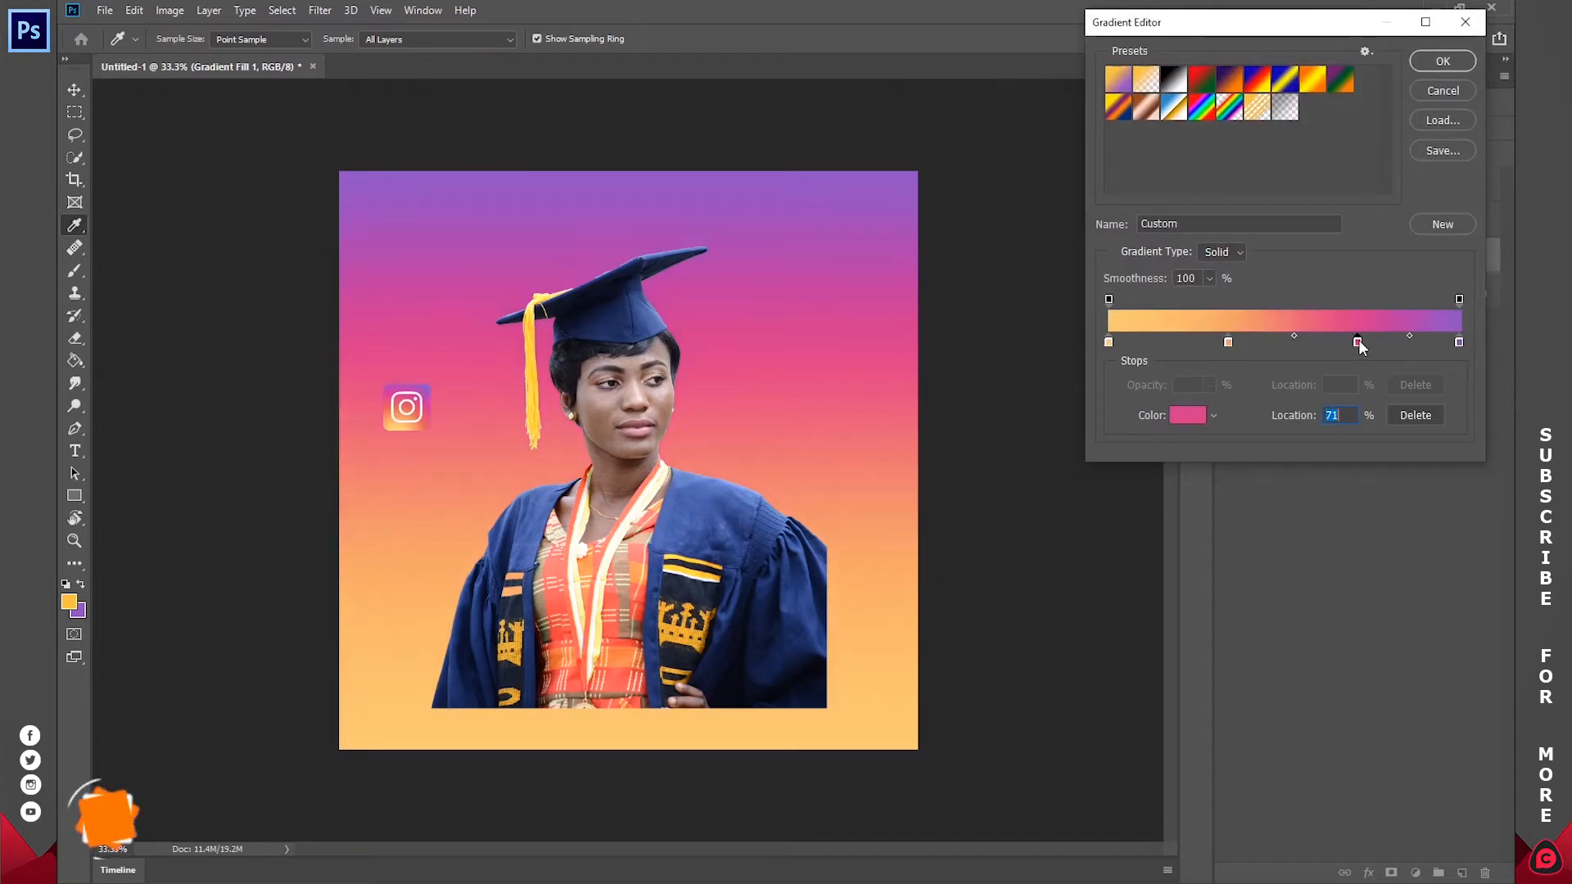
click(1439, 61)
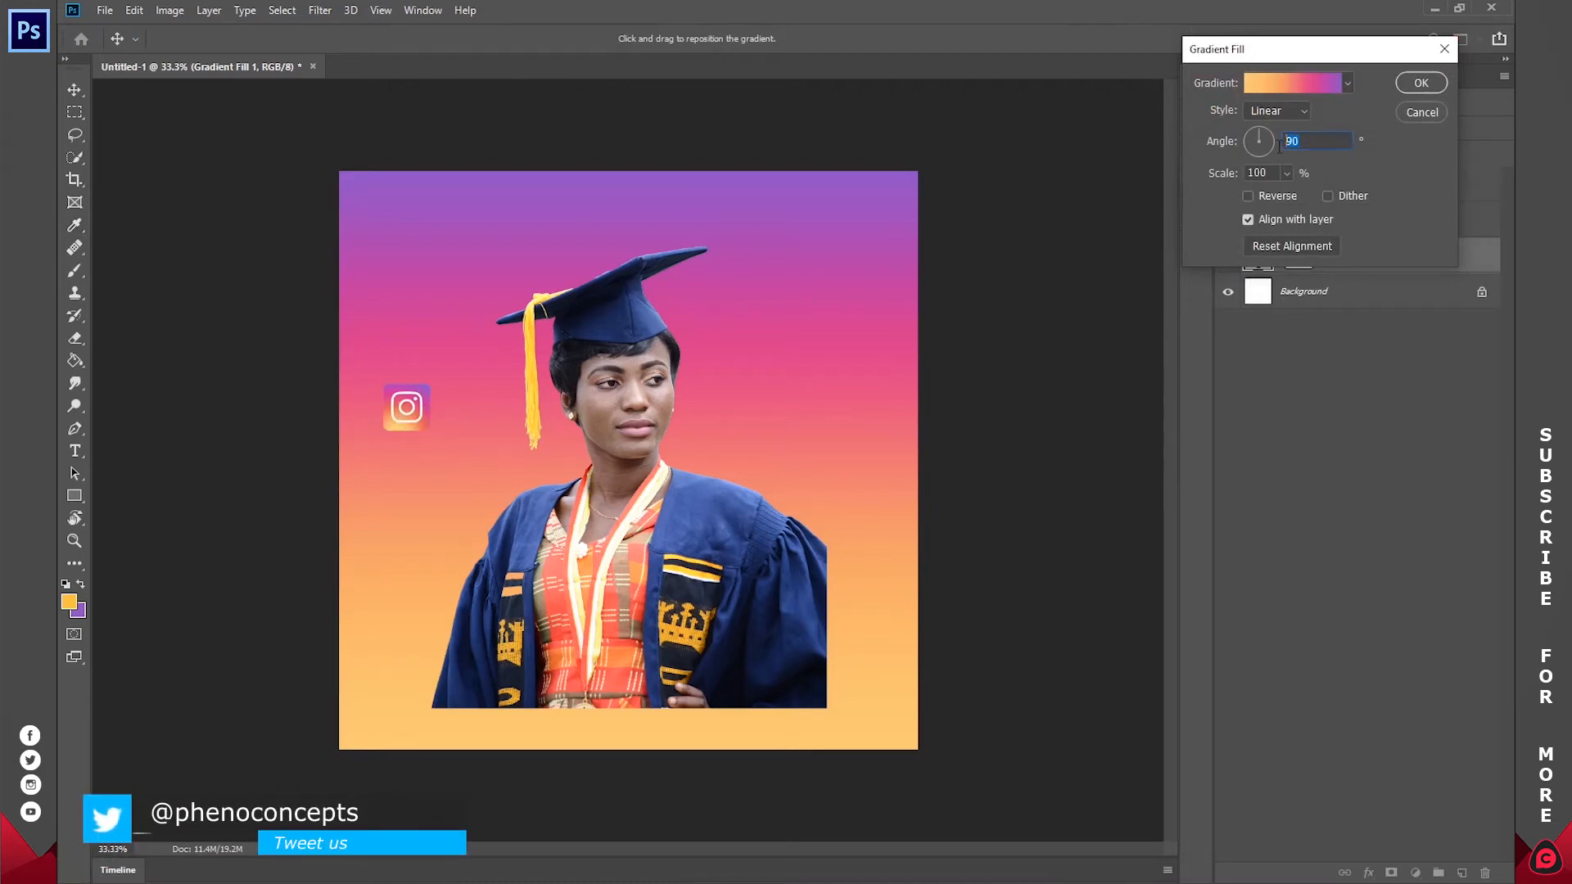
Step: Set the gradient fill's angle to 45° and shift the gradient diagonally towards the canvas's lower-left corner
text(5)
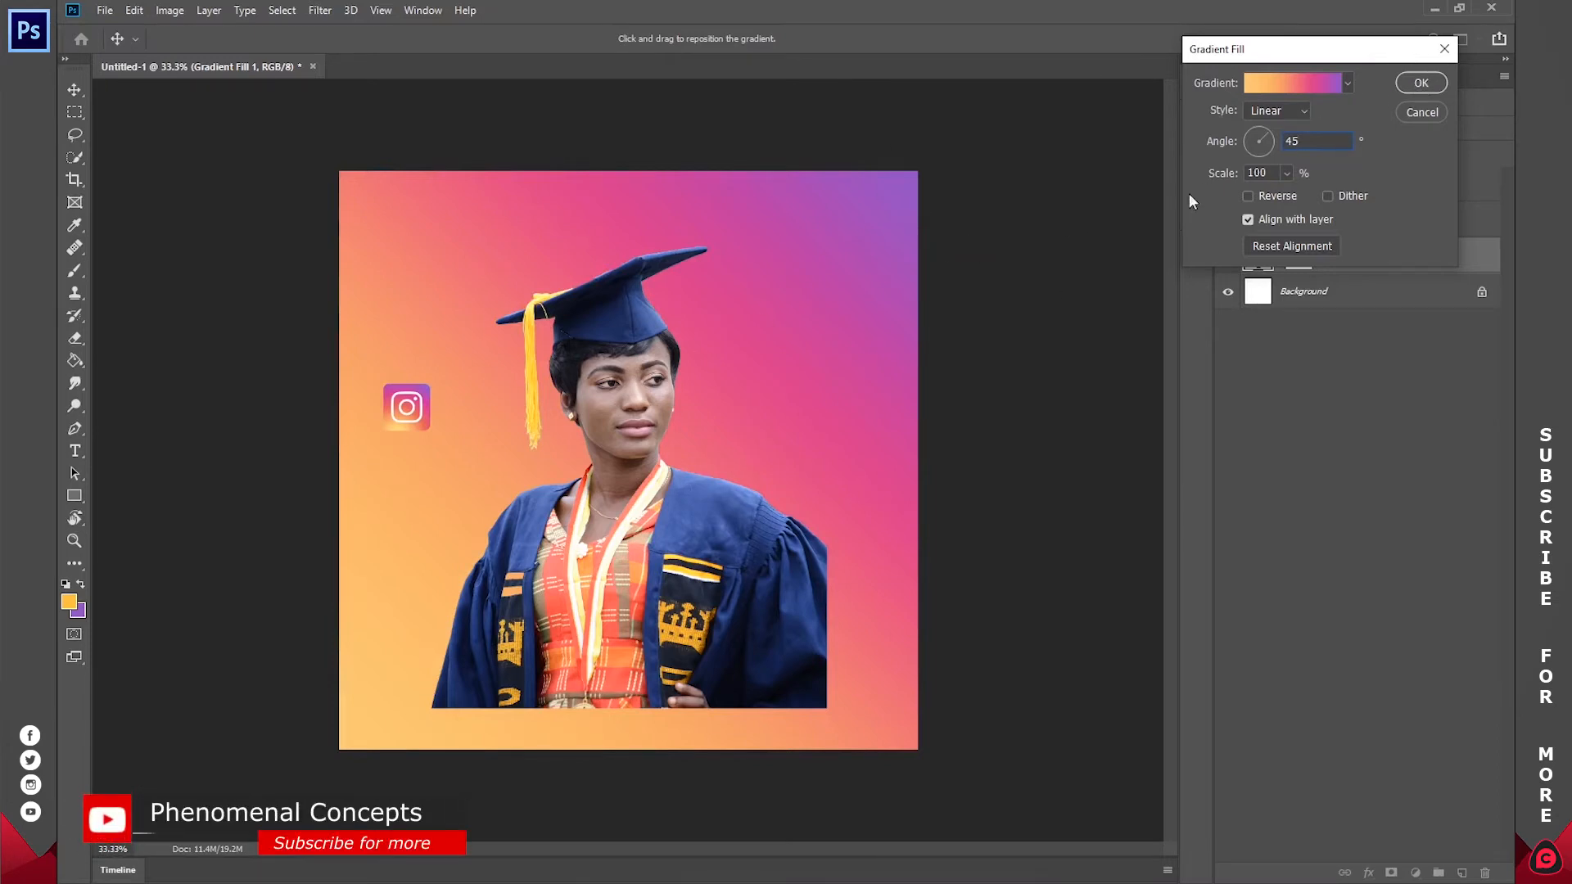
drag(744, 379, 645, 447)
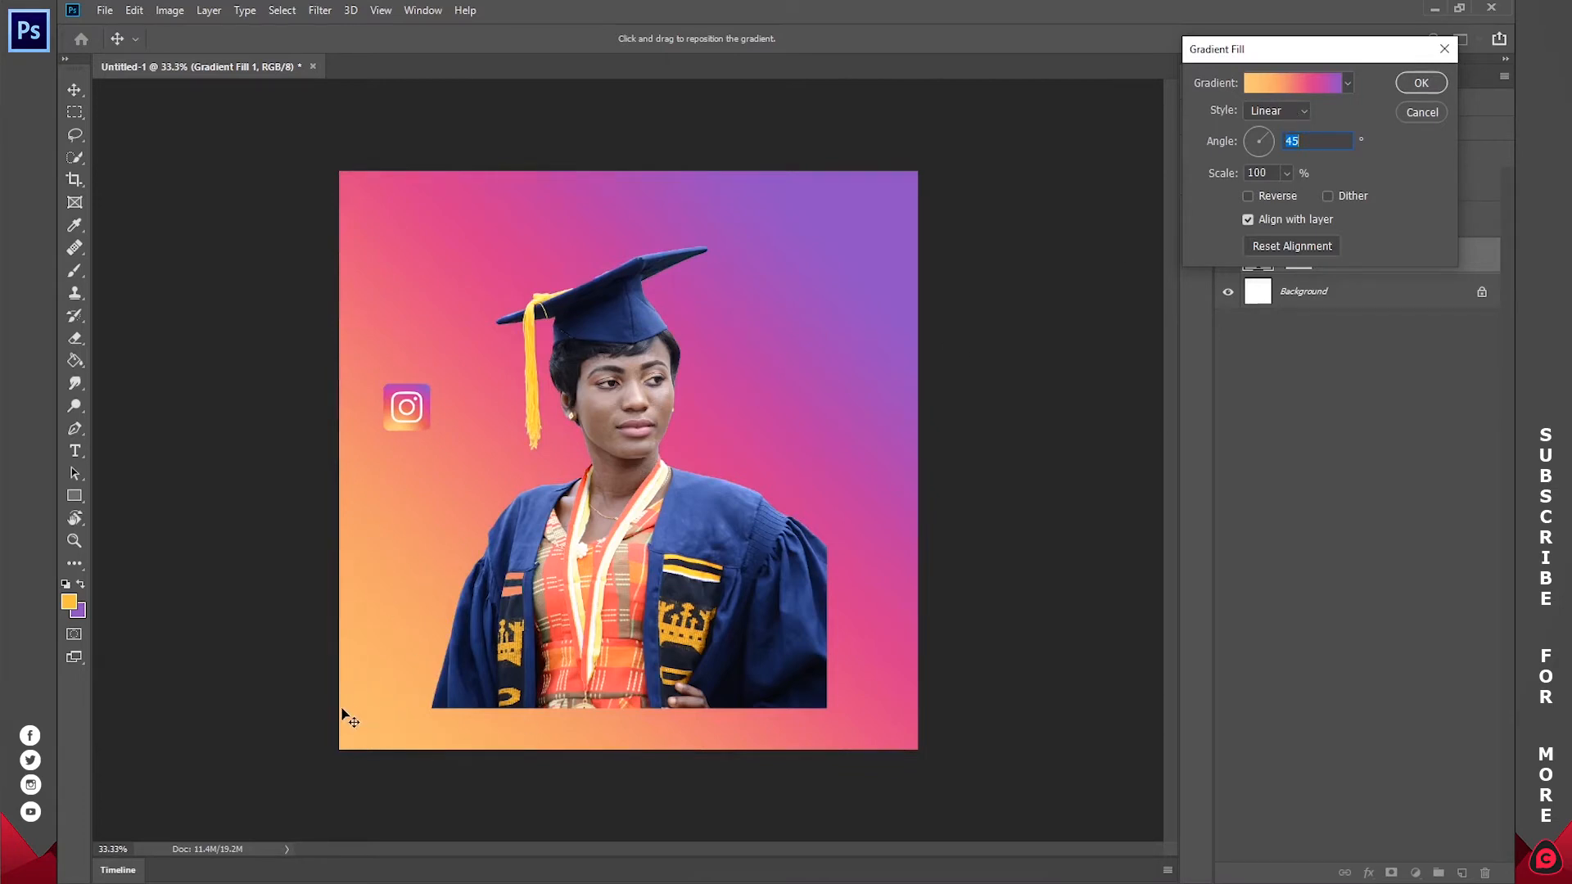
Step: Edit the gradient again, changing the 0% colour stop to bright yellow fff600
click(1261, 82)
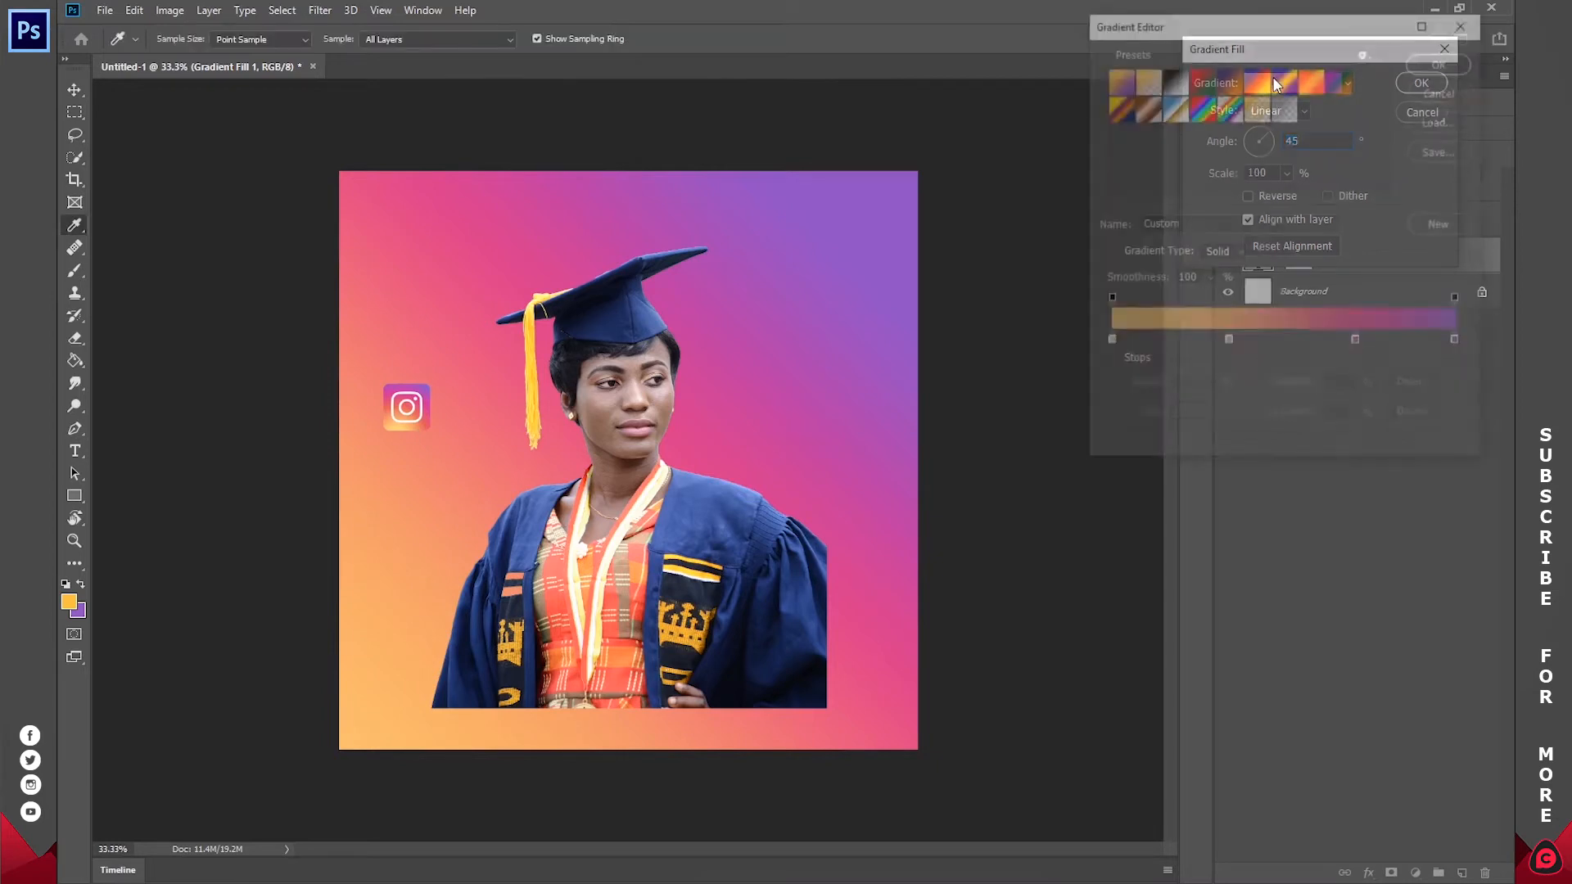
click(1108, 342)
click(1187, 415)
mouse_move(1207, 77)
mouse_down()
mouse_move(1279, 45)
mouse_move(1213, 55)
mouse_up()
drag(1298, 249, 1297, 239)
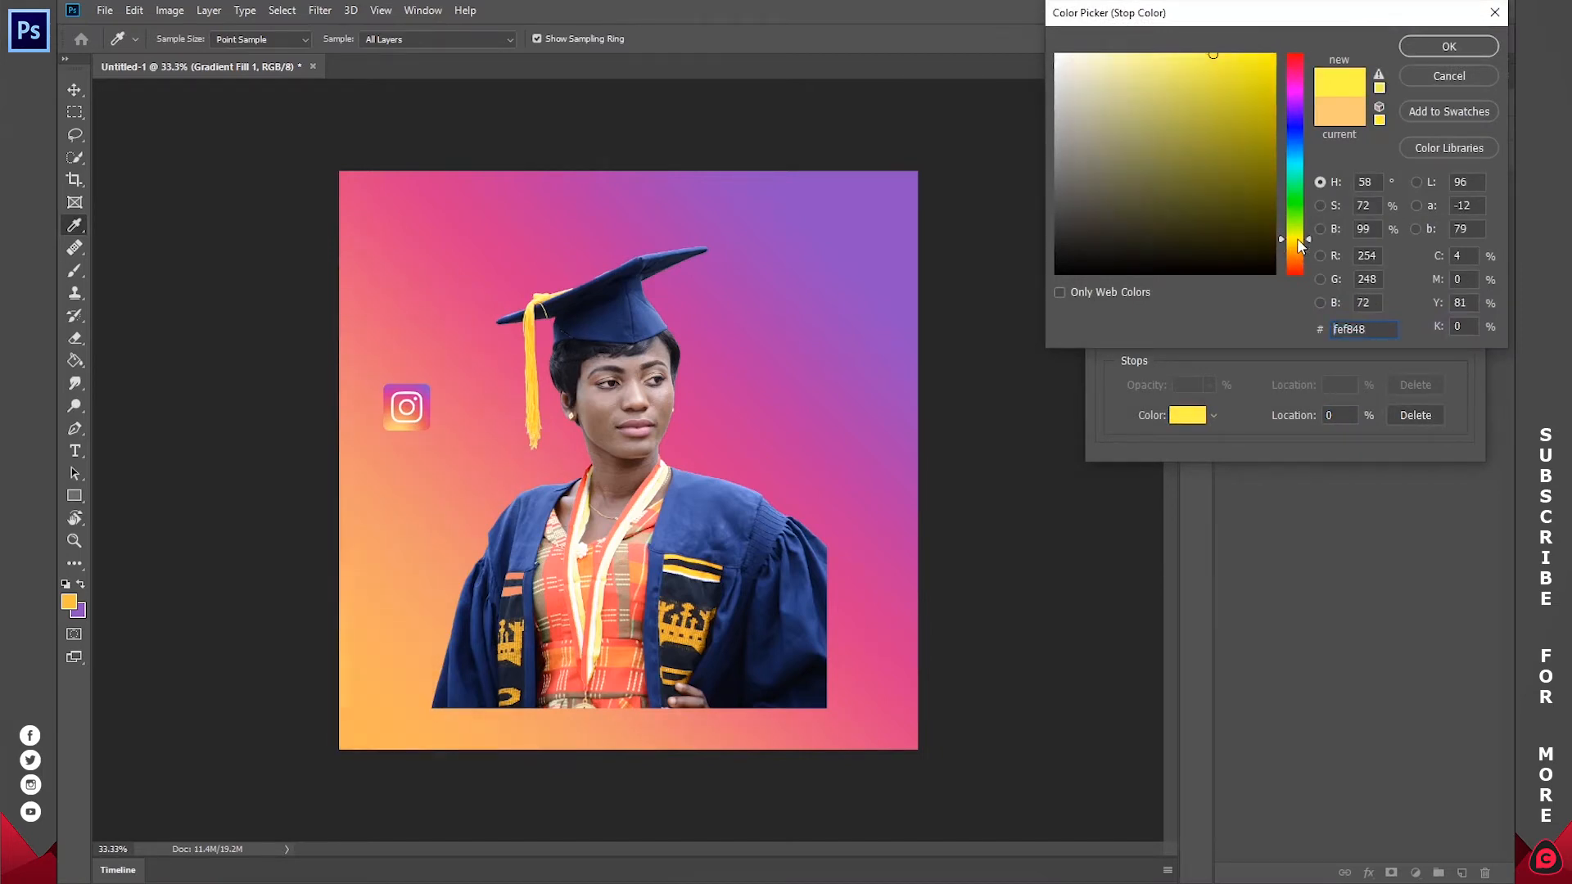
drag(1237, 70, 1320, 27)
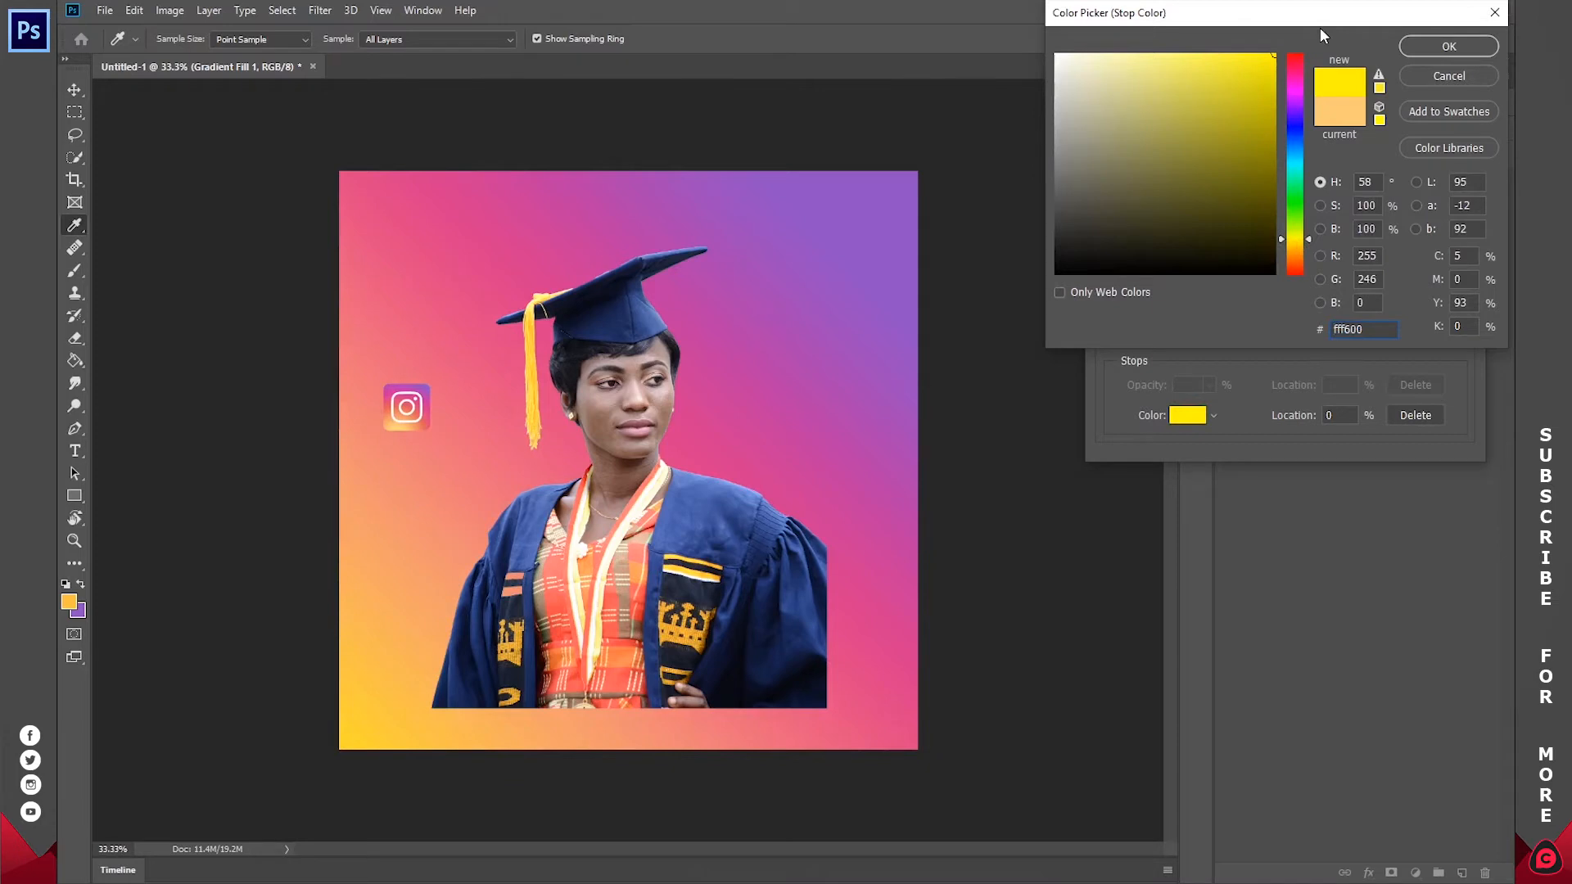
click(1448, 47)
Step: Change the 34% colour stop to a more saturated orange, f1a041, and apply the gradient fill
click(1227, 342)
click(1188, 416)
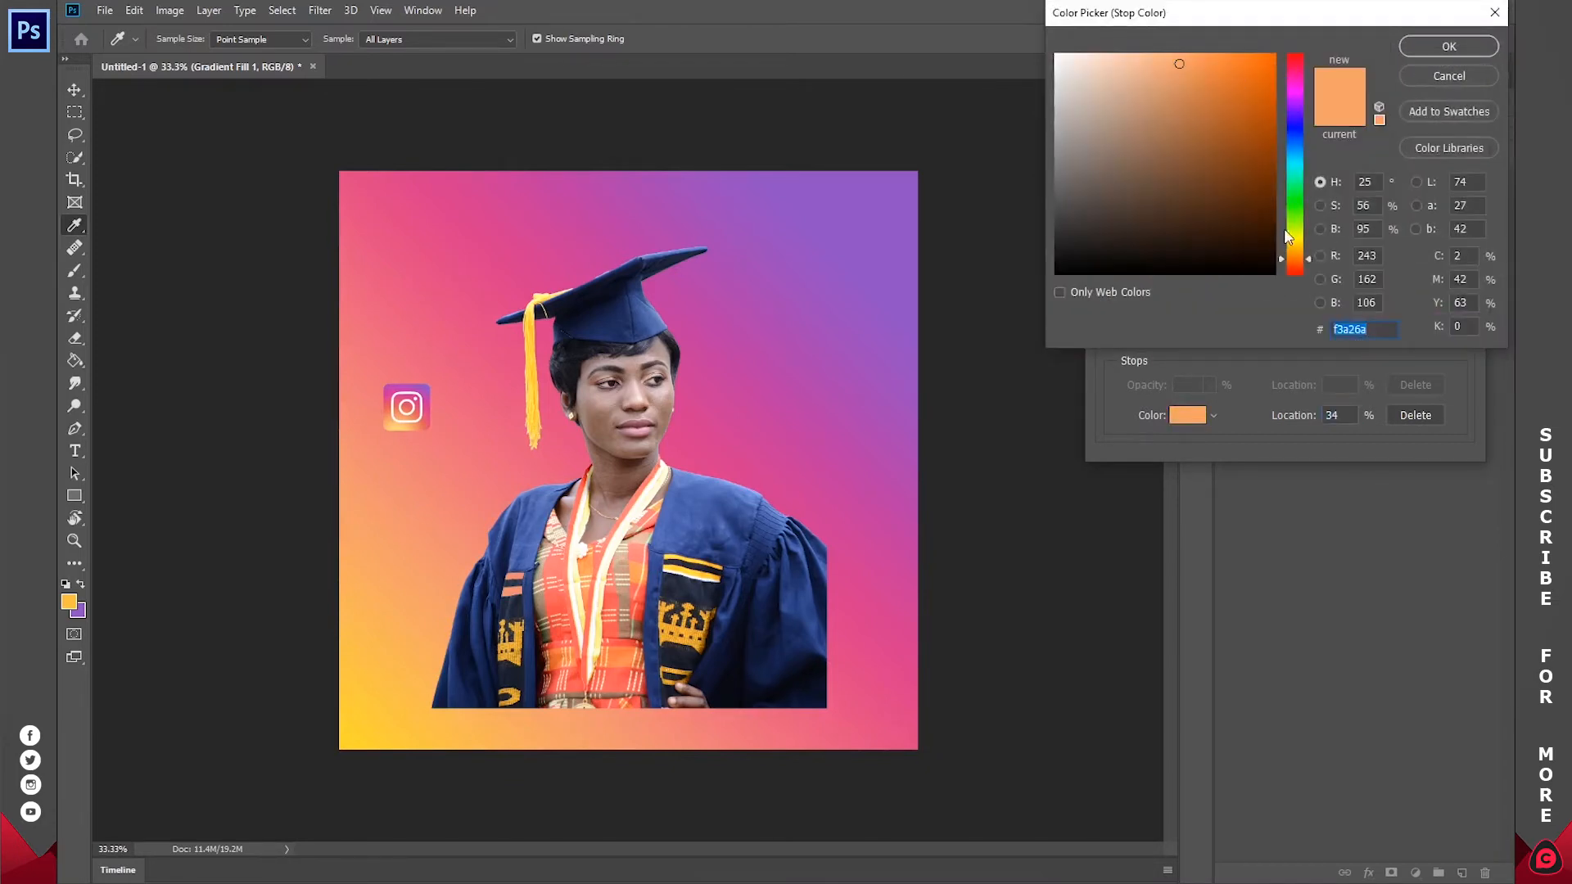
drag(1295, 249, 1298, 257)
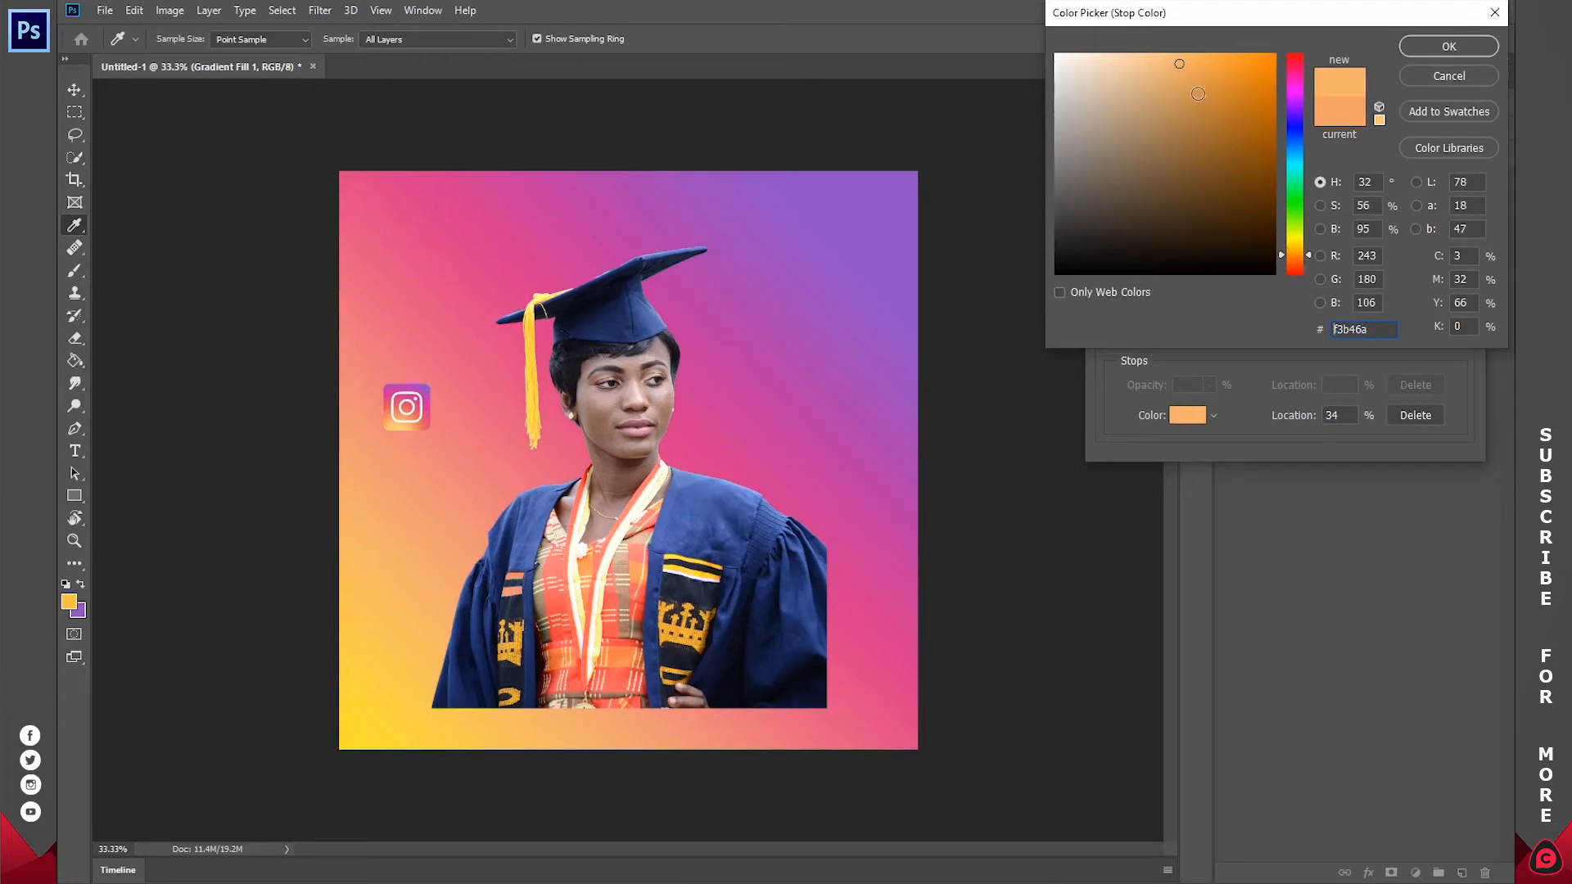
click(1245, 54)
click(1217, 64)
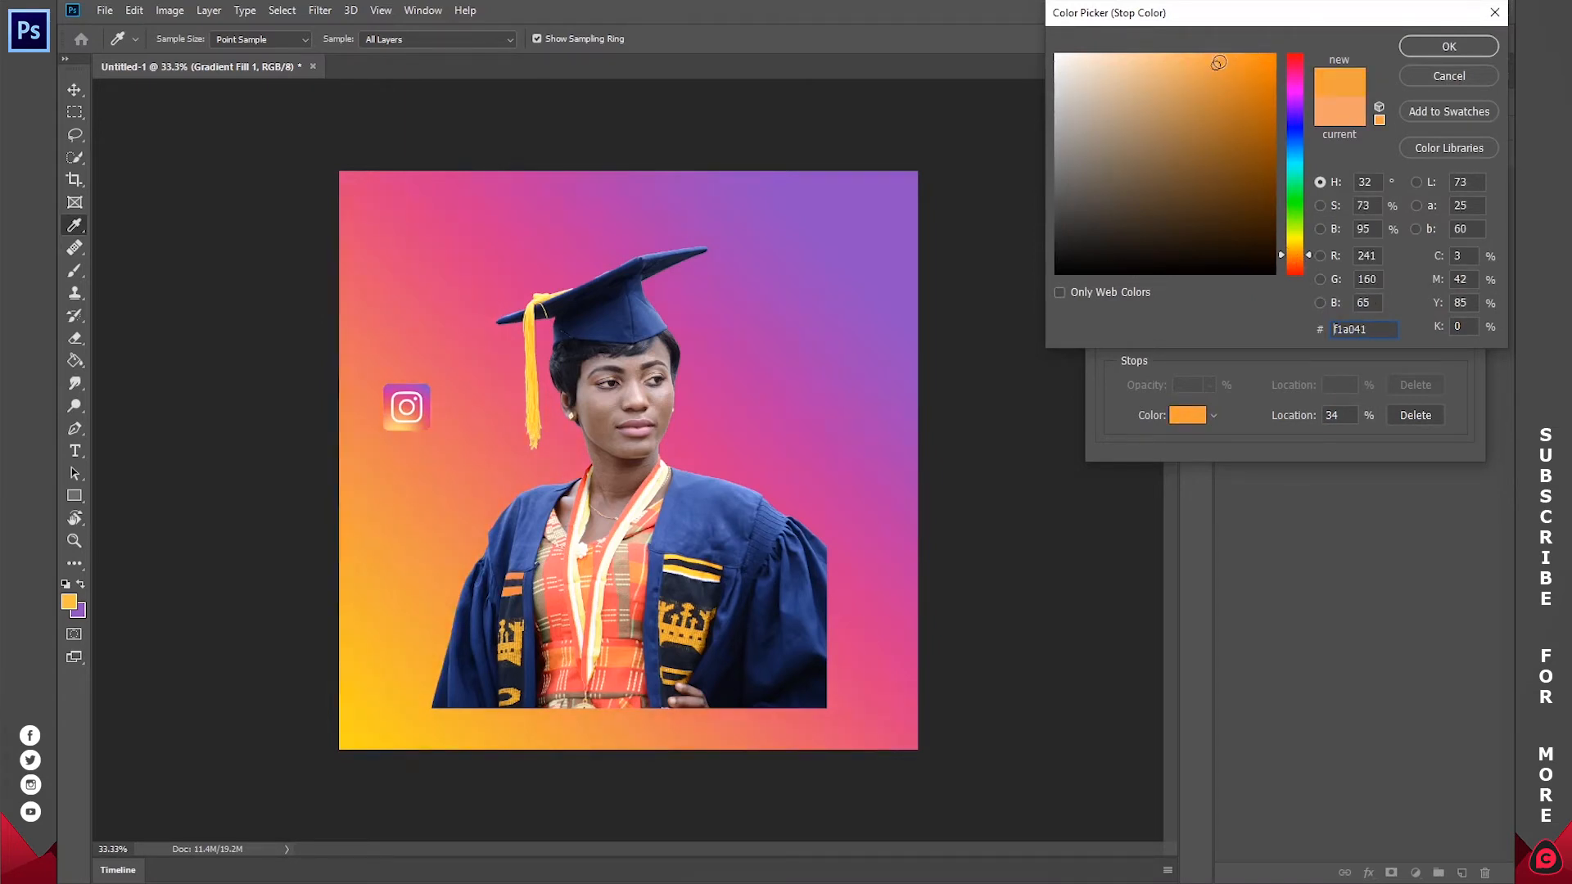
click(1422, 47)
click(1441, 61)
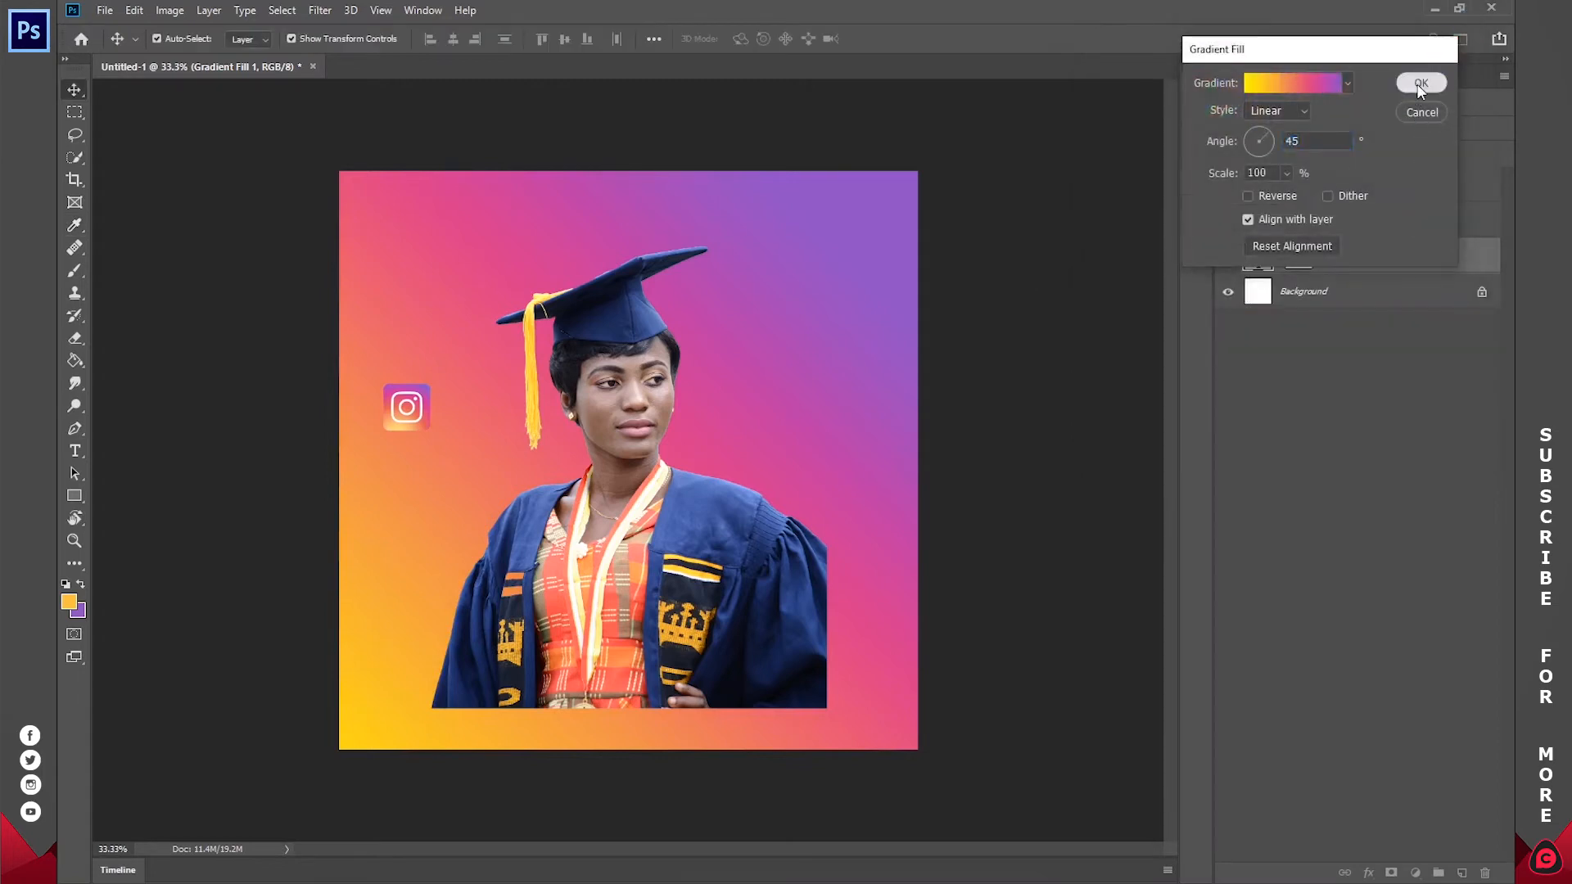
click(1419, 84)
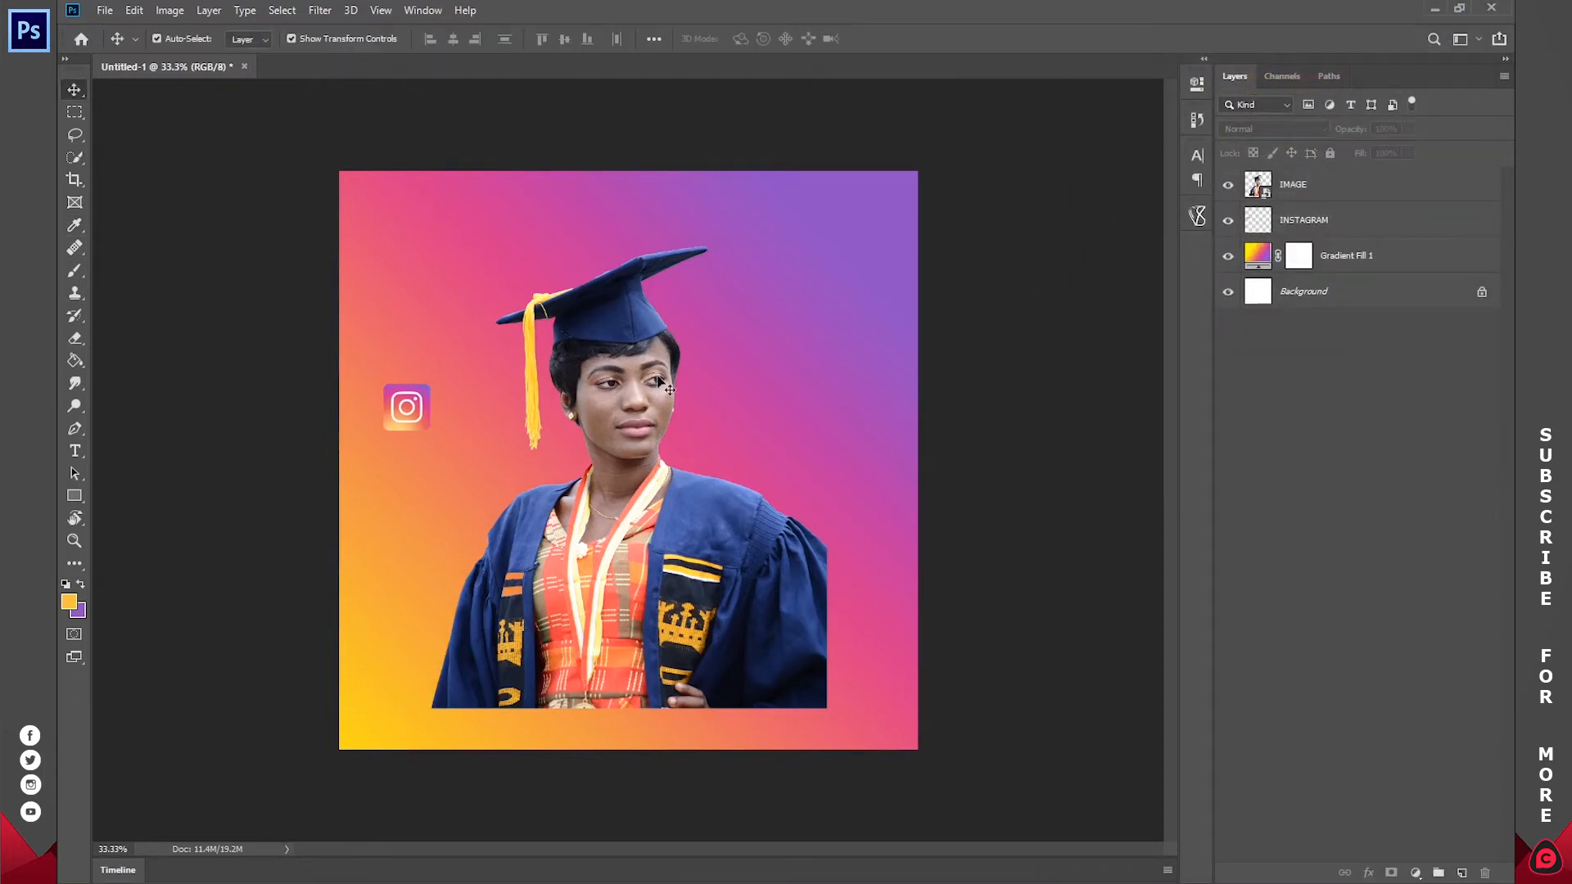
Step: Hide the INSTAGRAM layer and make it the active layer
click(1228, 220)
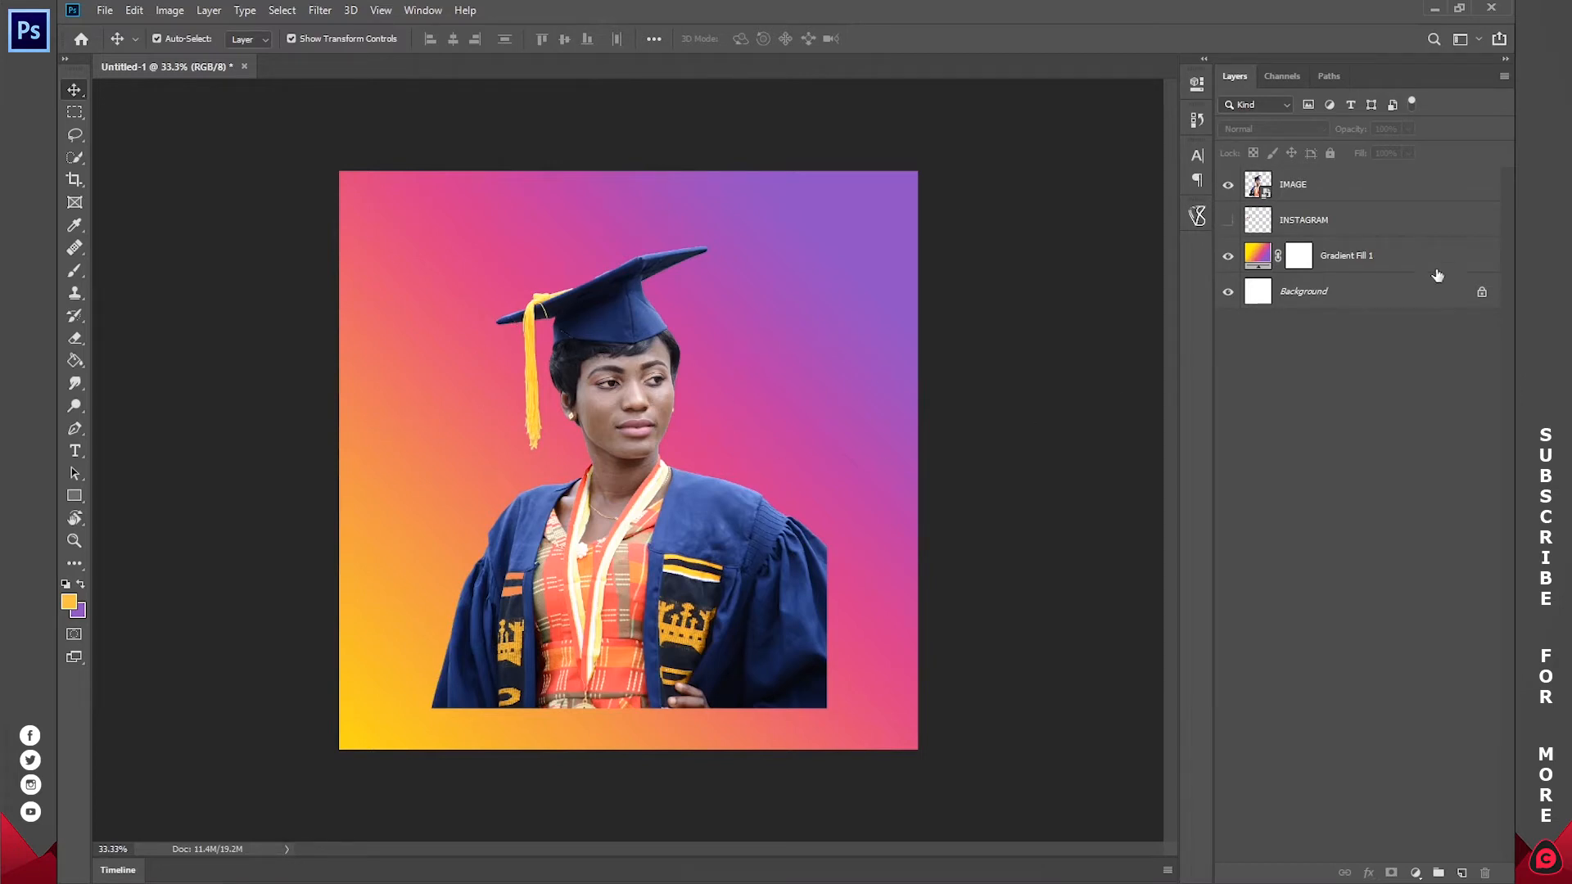
click(1263, 187)
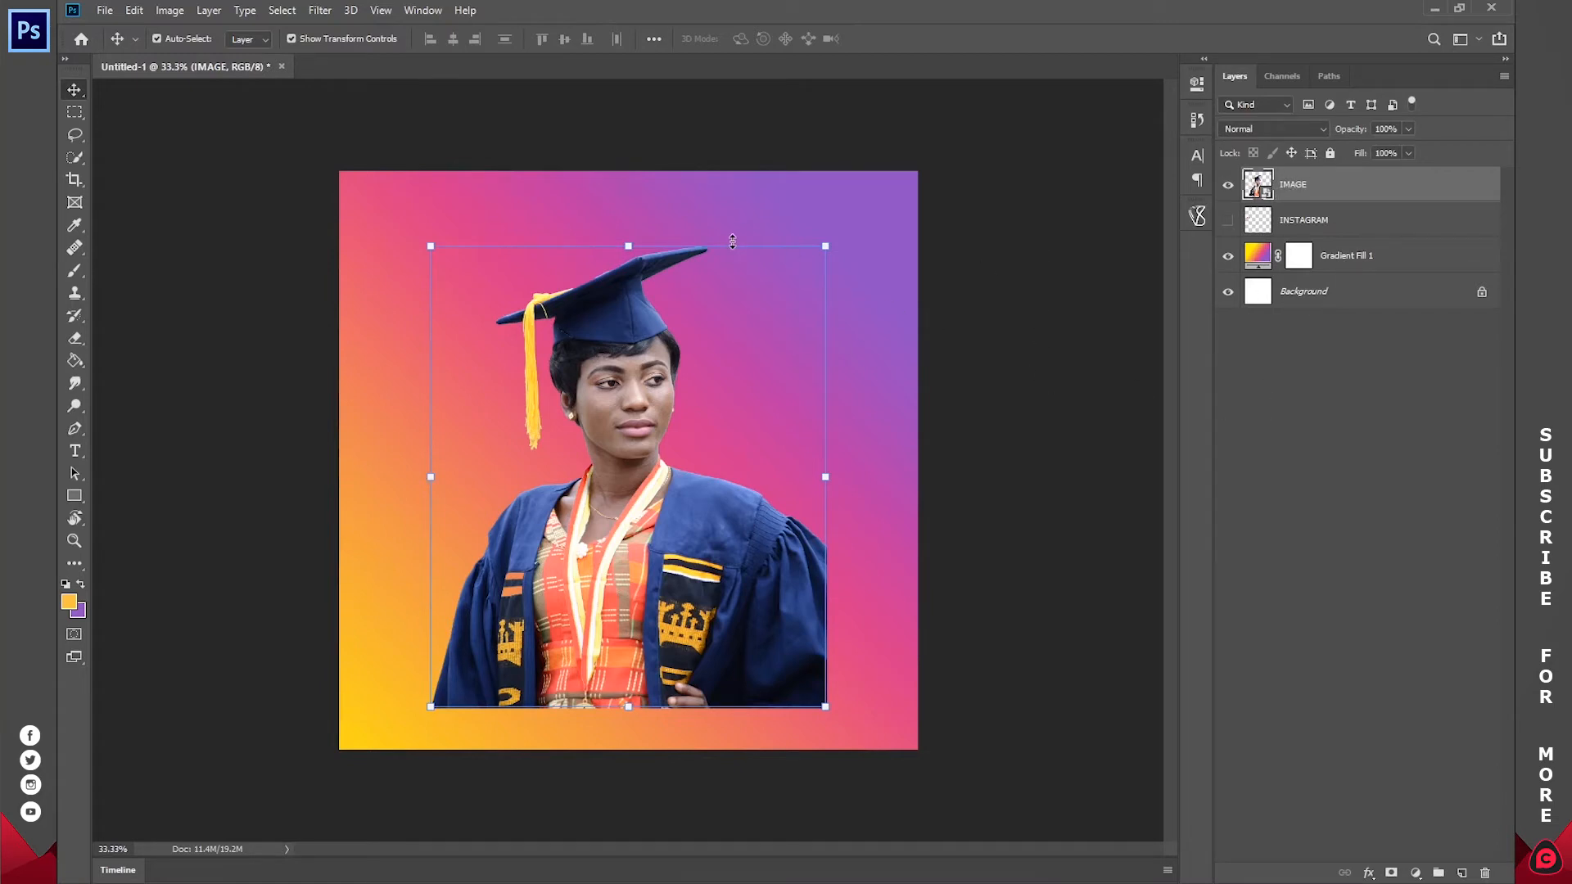
click(1281, 228)
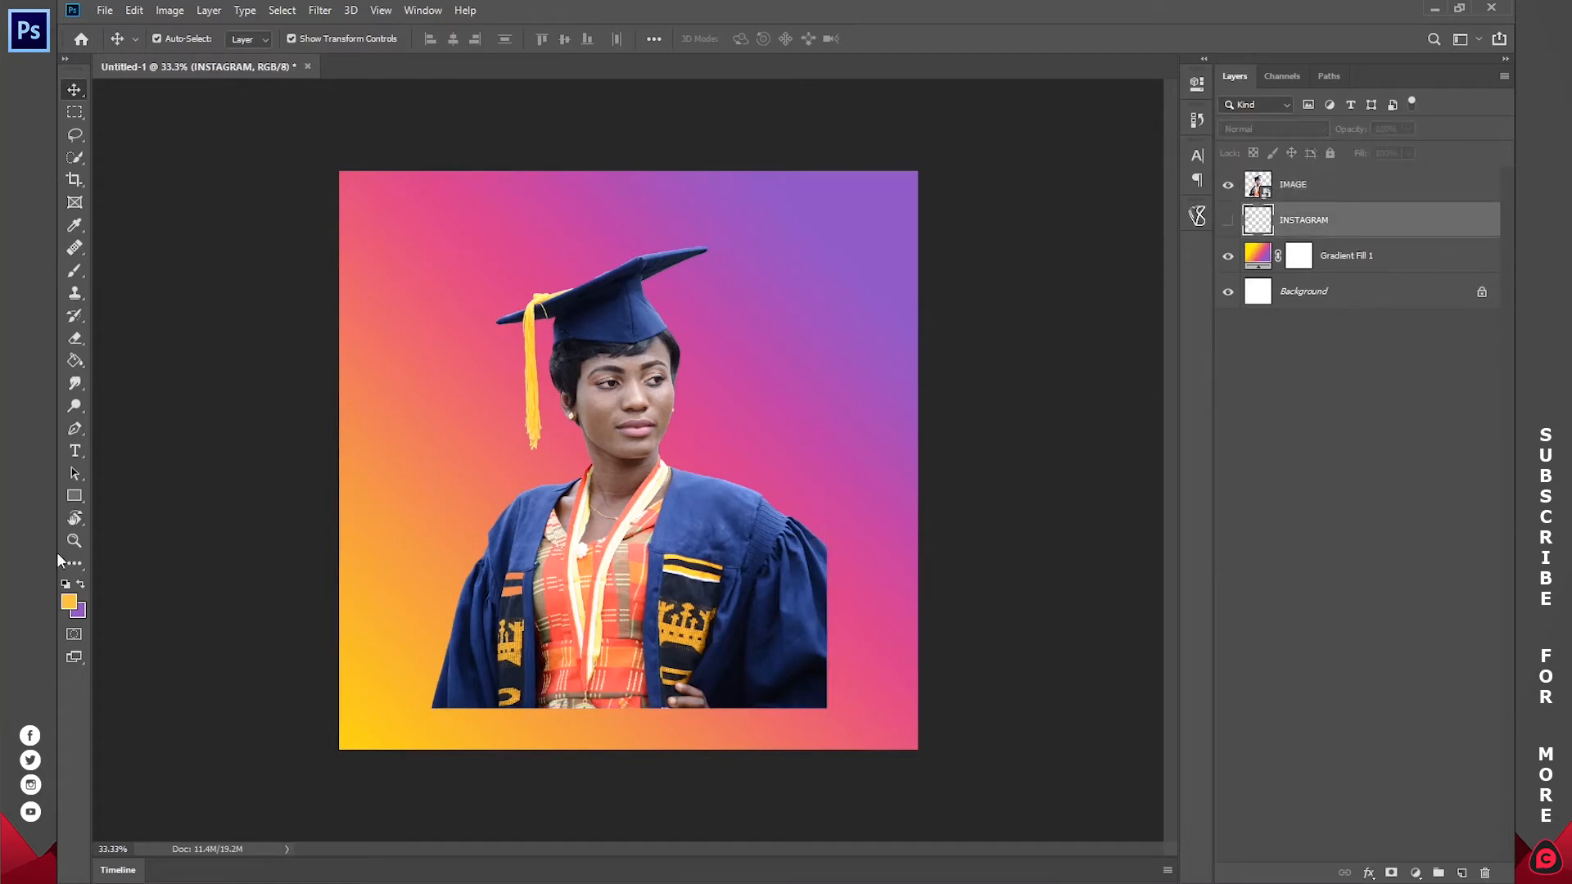
Step: Create a 100 × 100 px yellow-orange ellipse shape with the Ellipse tool above the INSTAGRAM layer
click(70, 500)
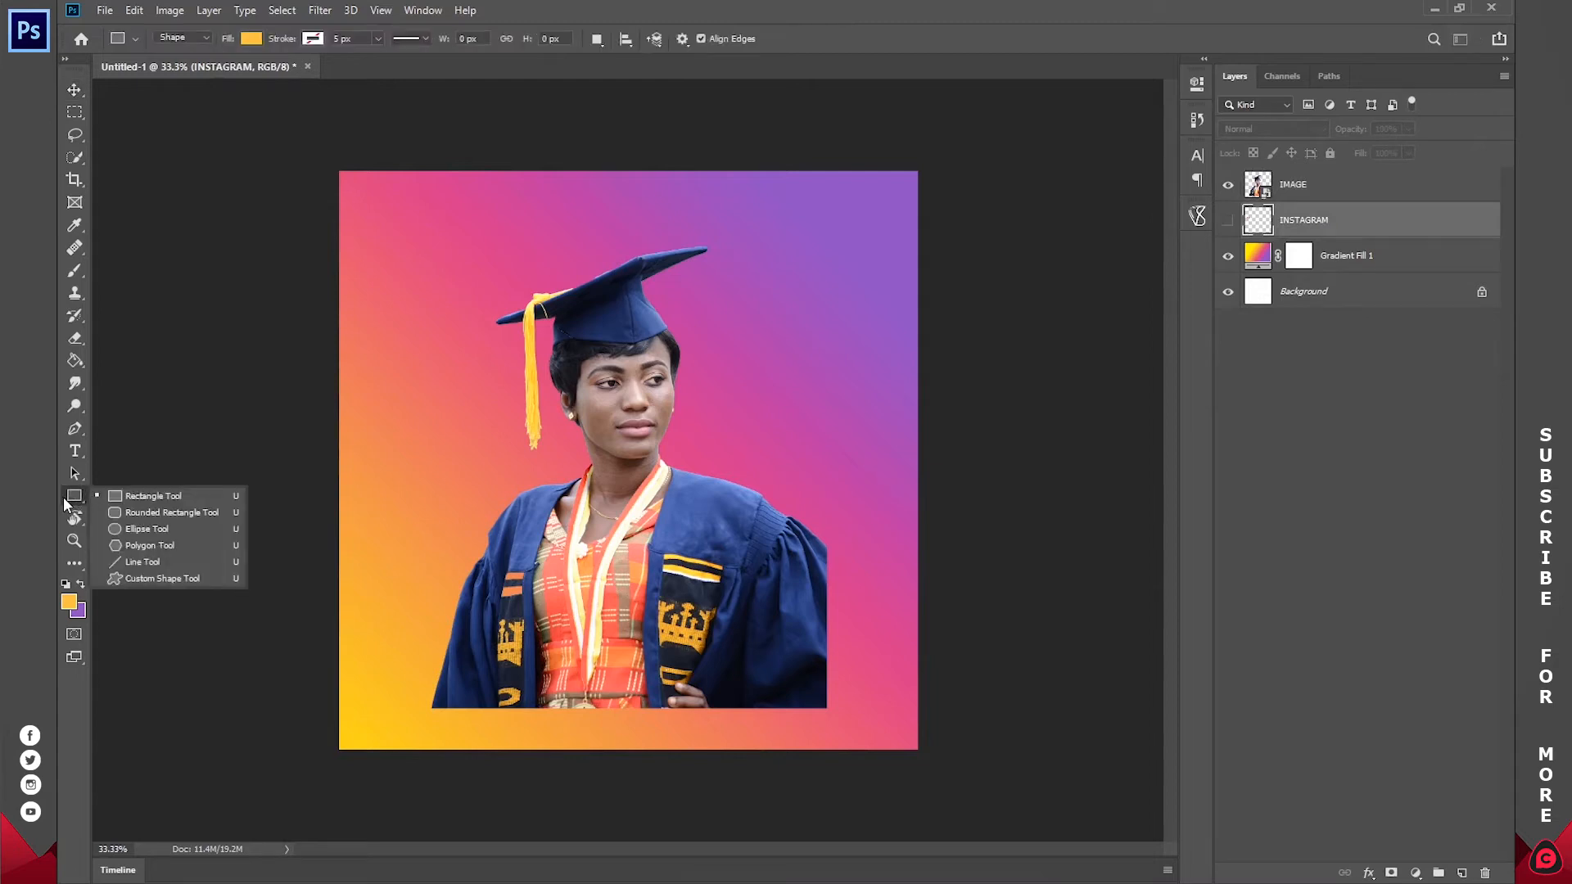
click(135, 530)
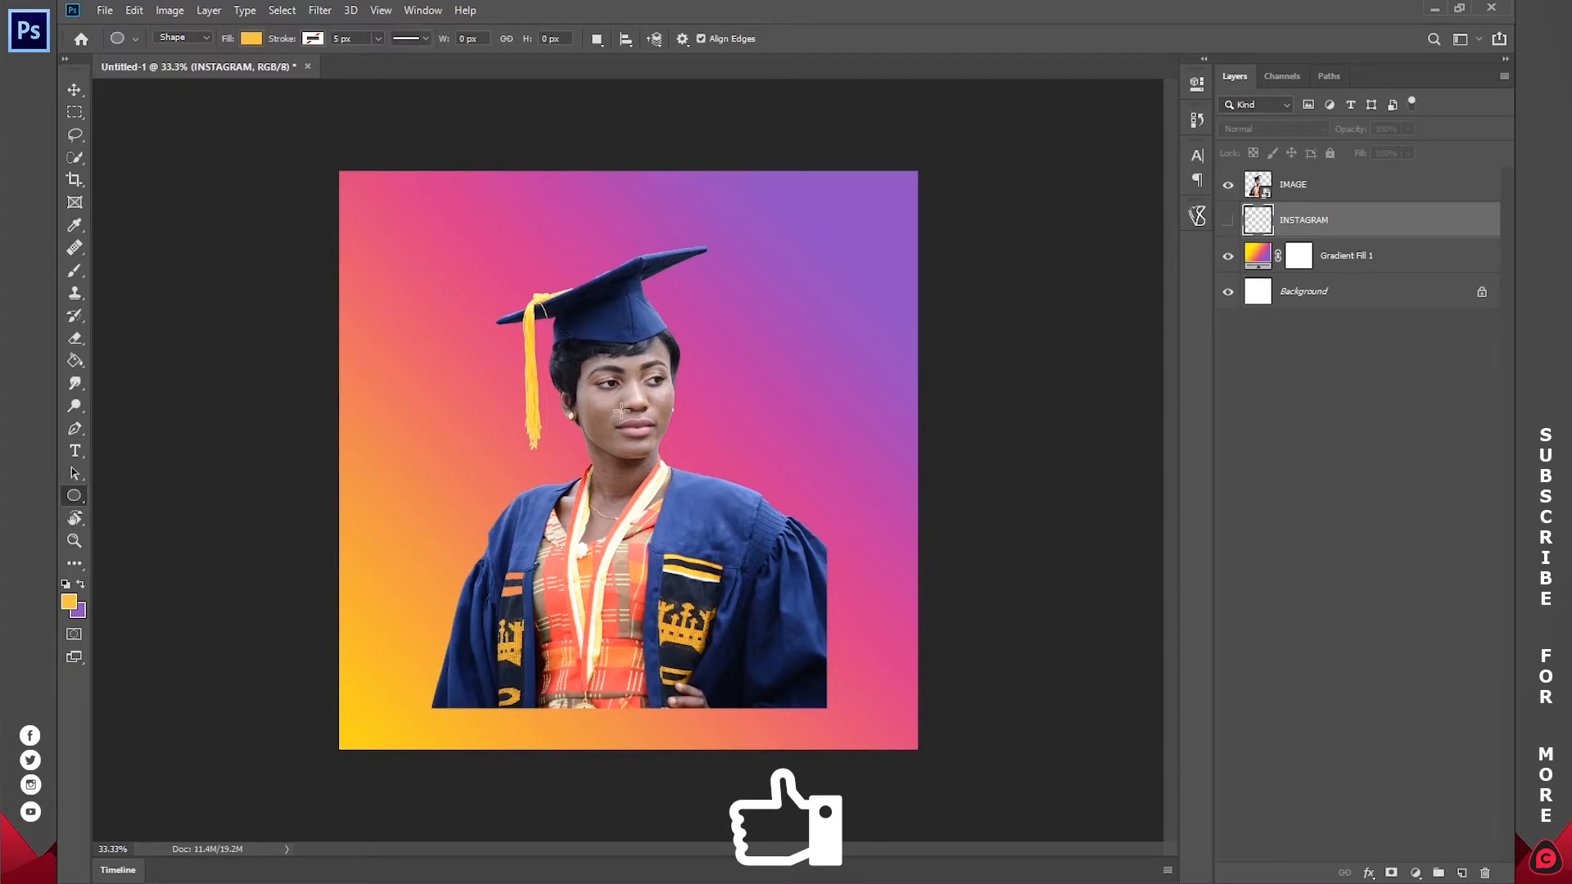
click(718, 406)
drag(800, 238, 704, 328)
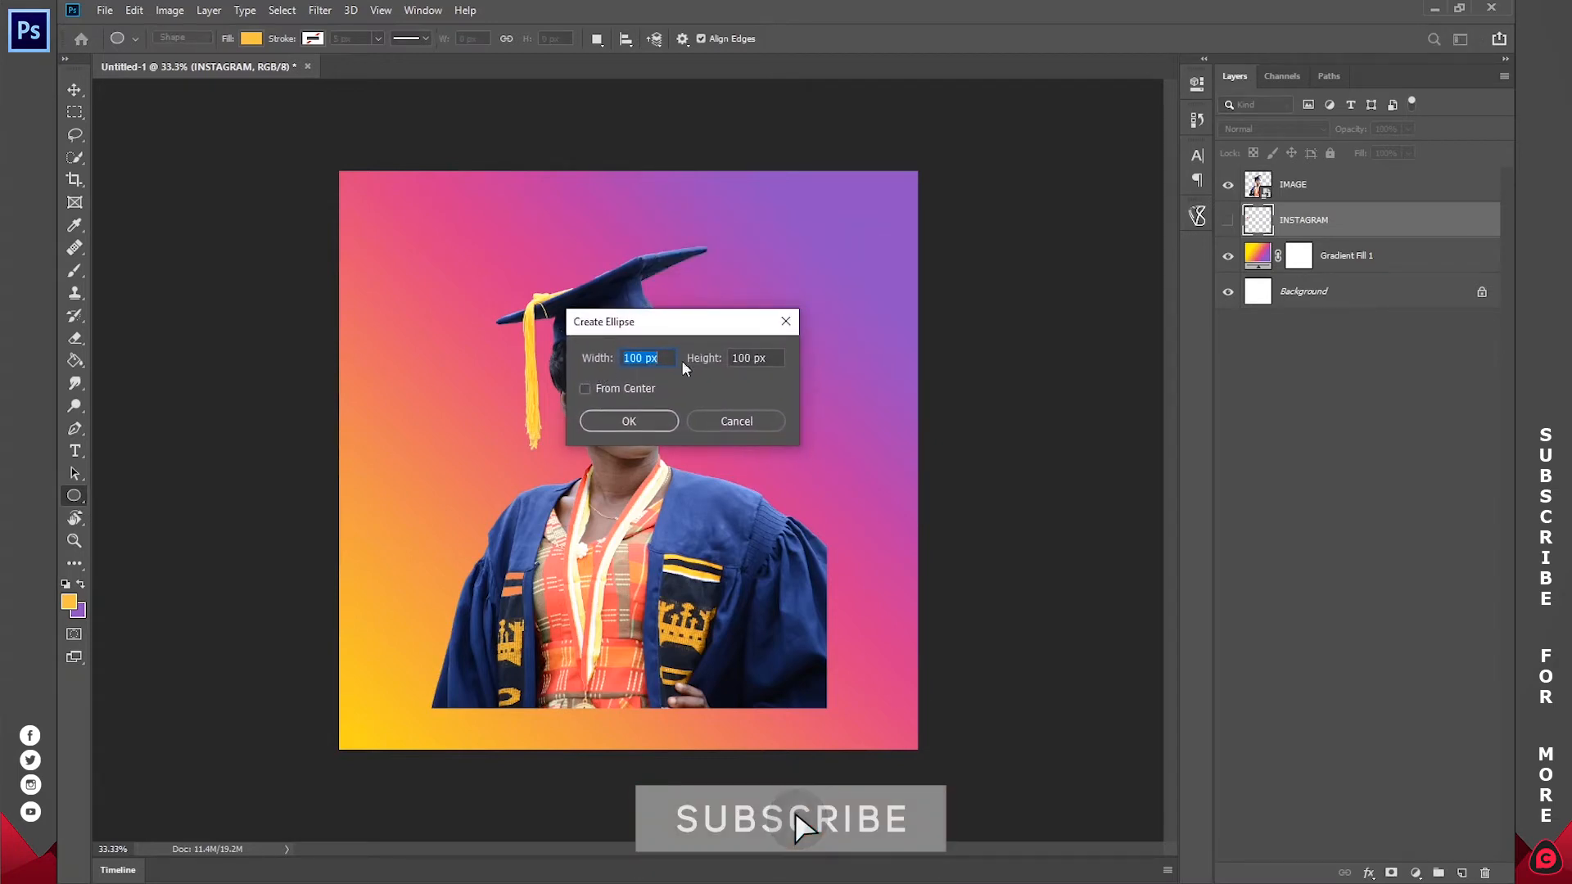
click(629, 420)
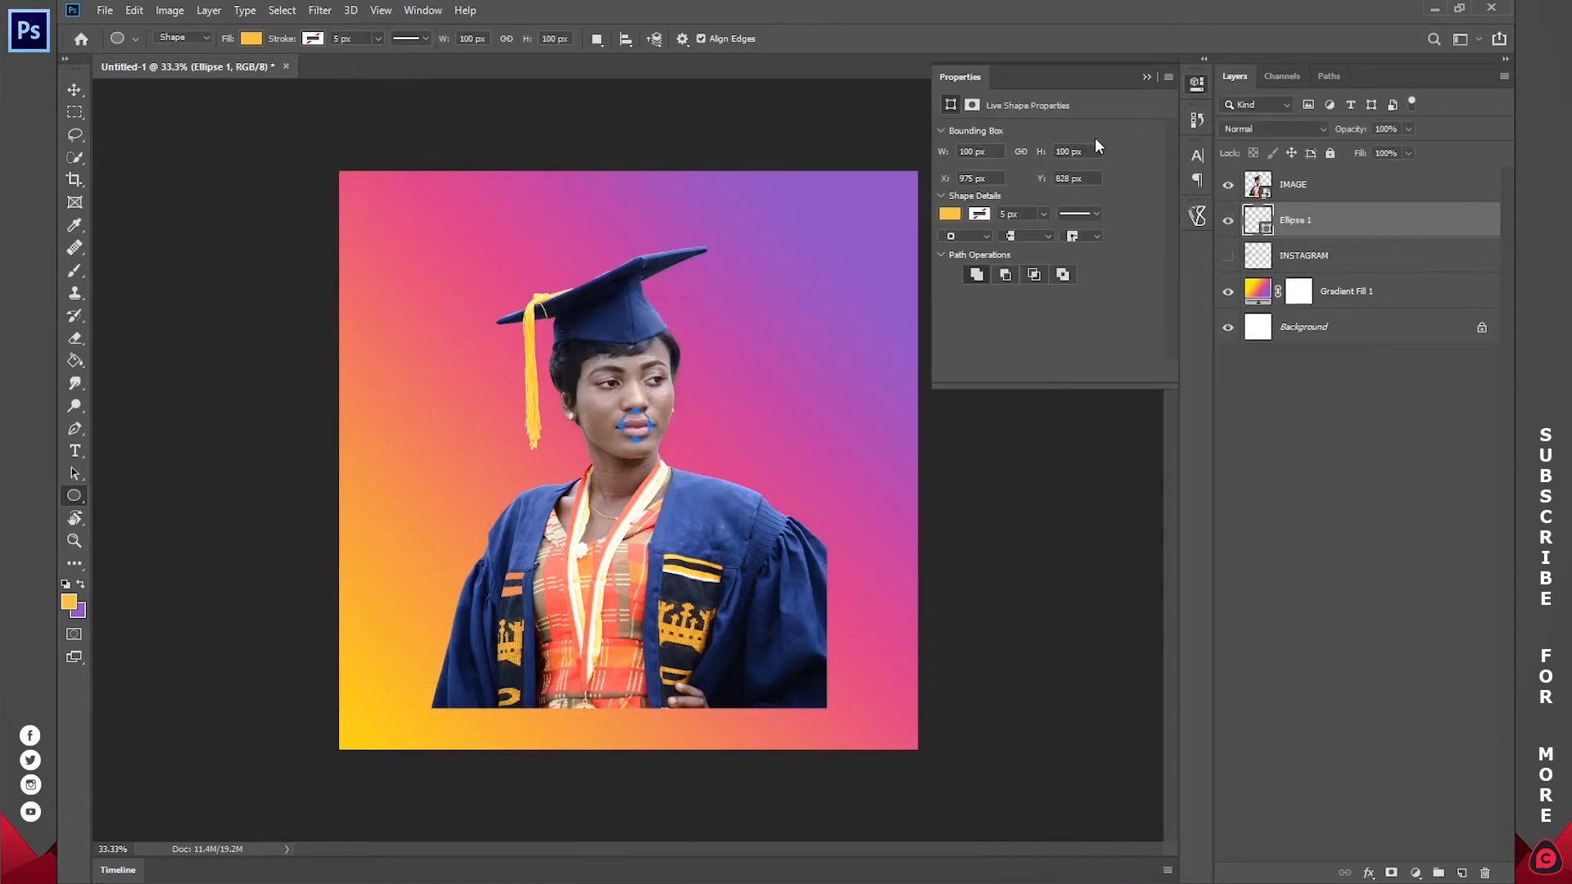
Step: Enlarge the ellipse to 1599 × 1599 px, centred on the canvas, and place its layer directly below IMAGE
click(72, 91)
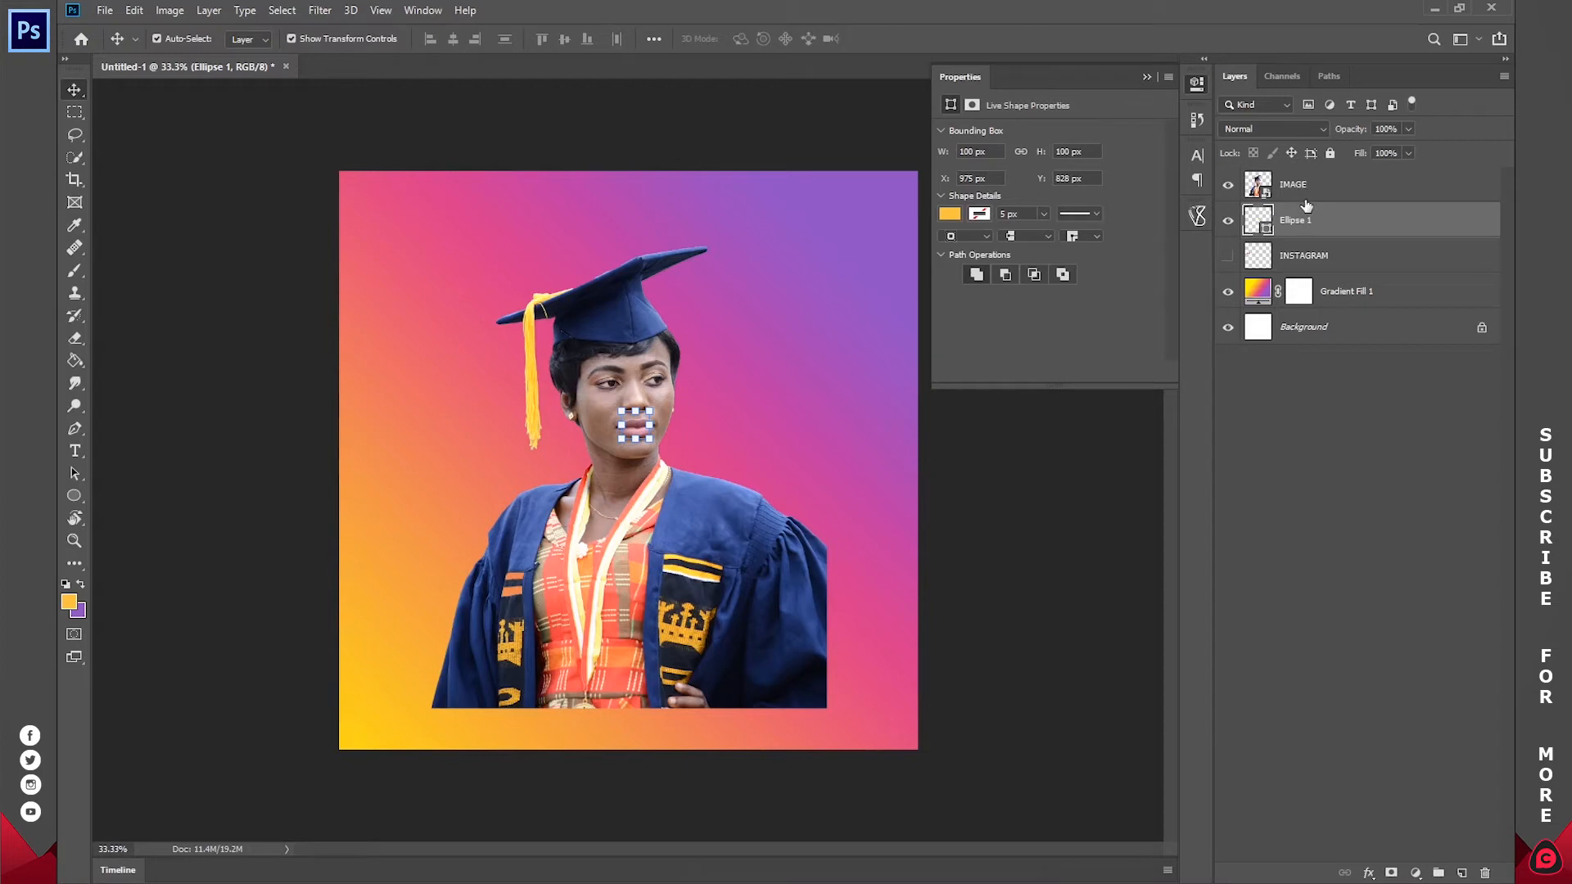
drag(1296, 226, 1296, 173)
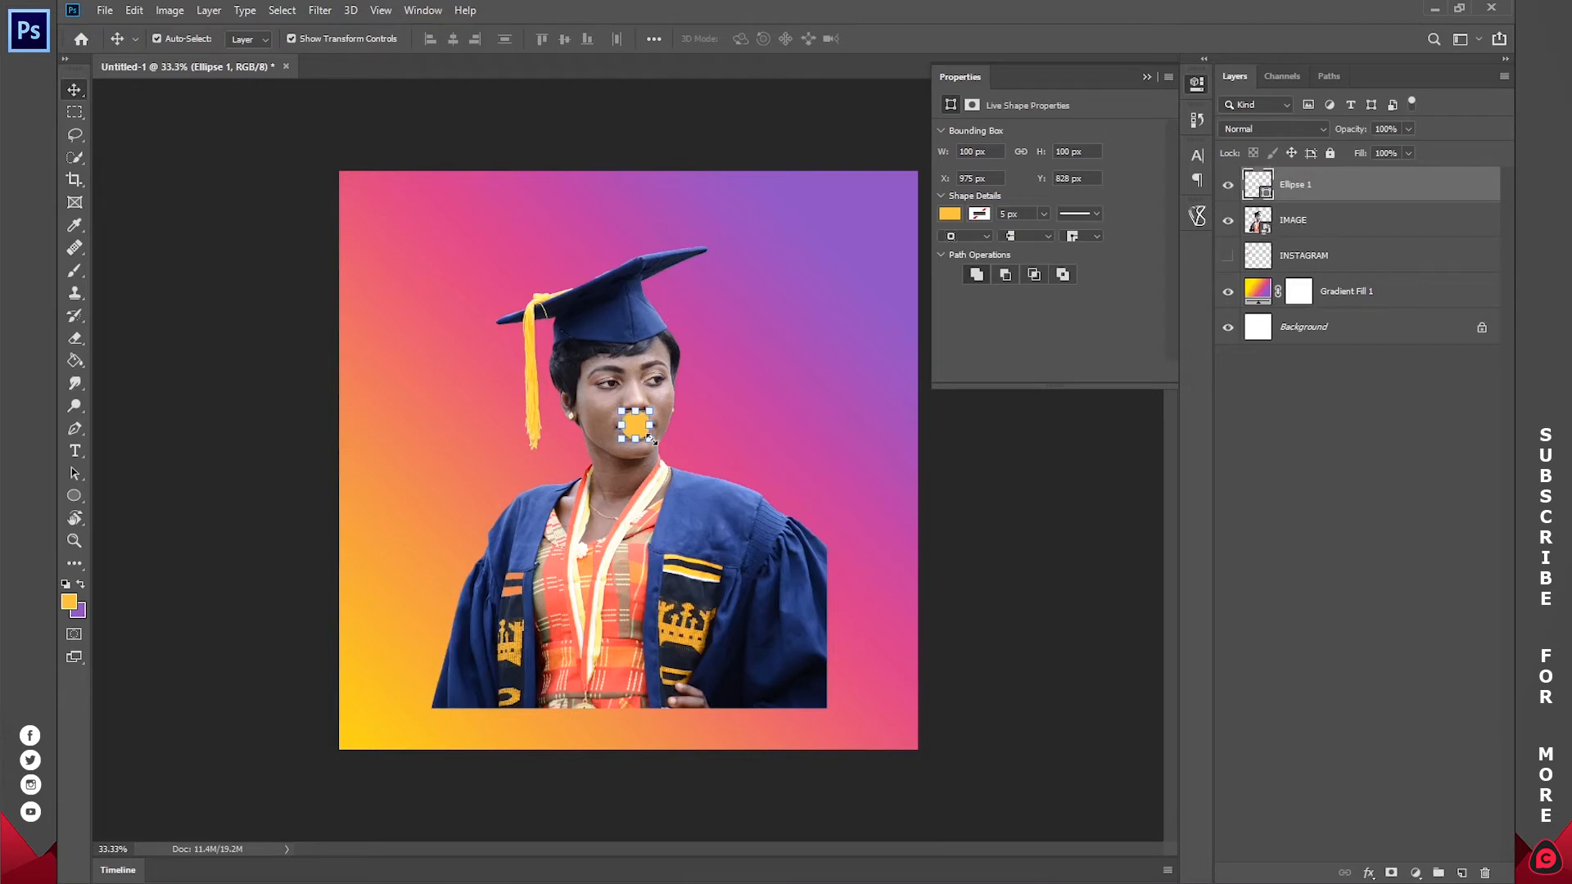
drag(651, 439, 861, 583)
drag(702, 381, 694, 450)
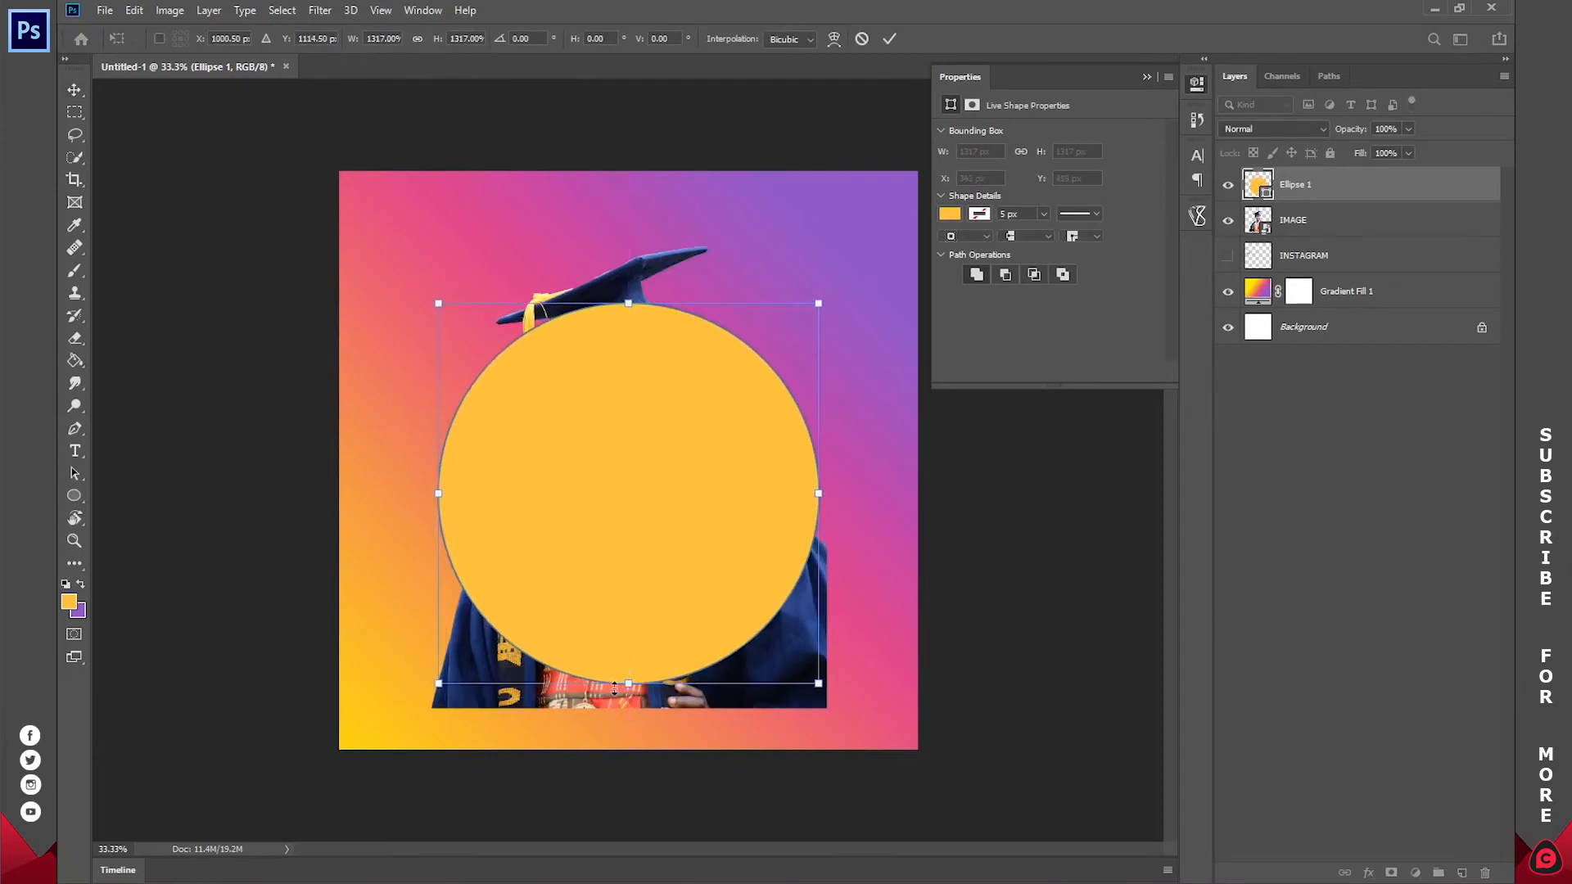
drag(632, 688, 632, 713)
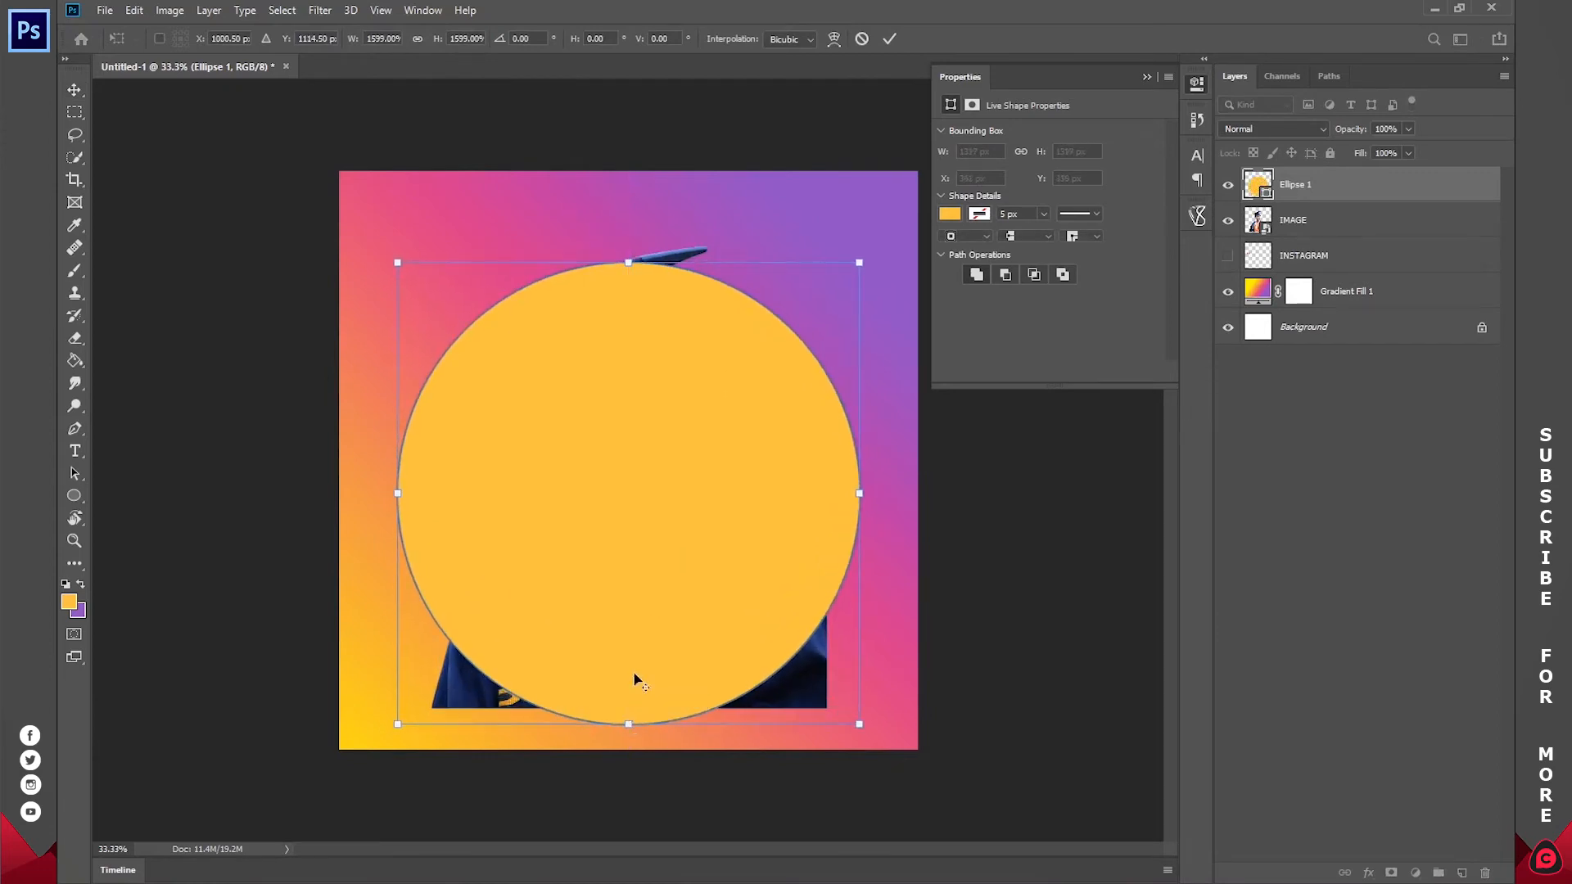
drag(662, 560, 666, 533)
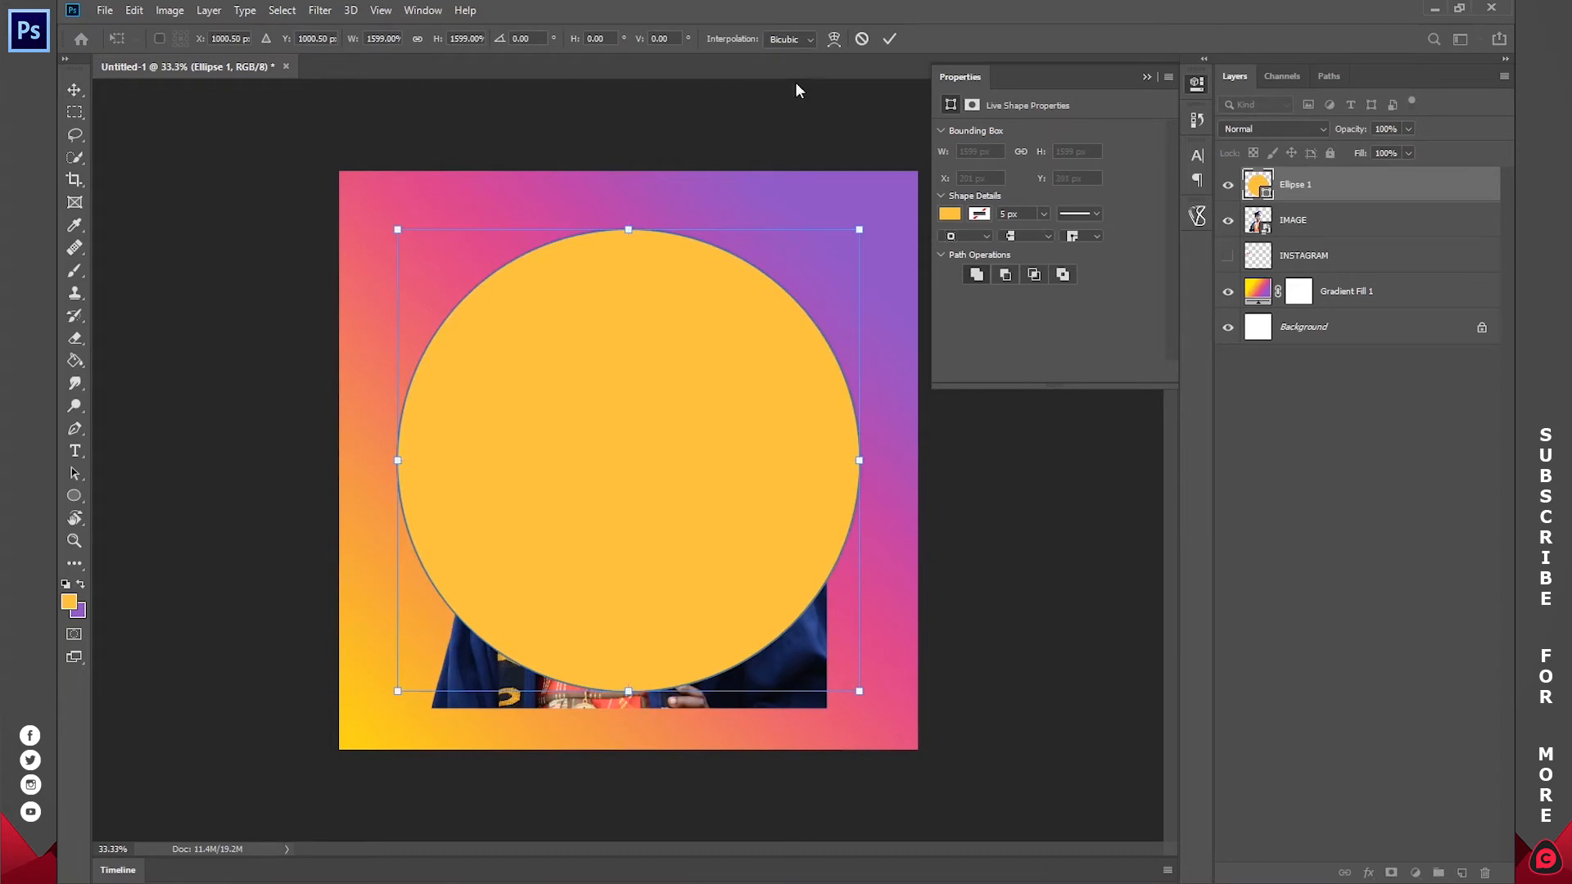
click(889, 39)
drag(1323, 195, 1326, 225)
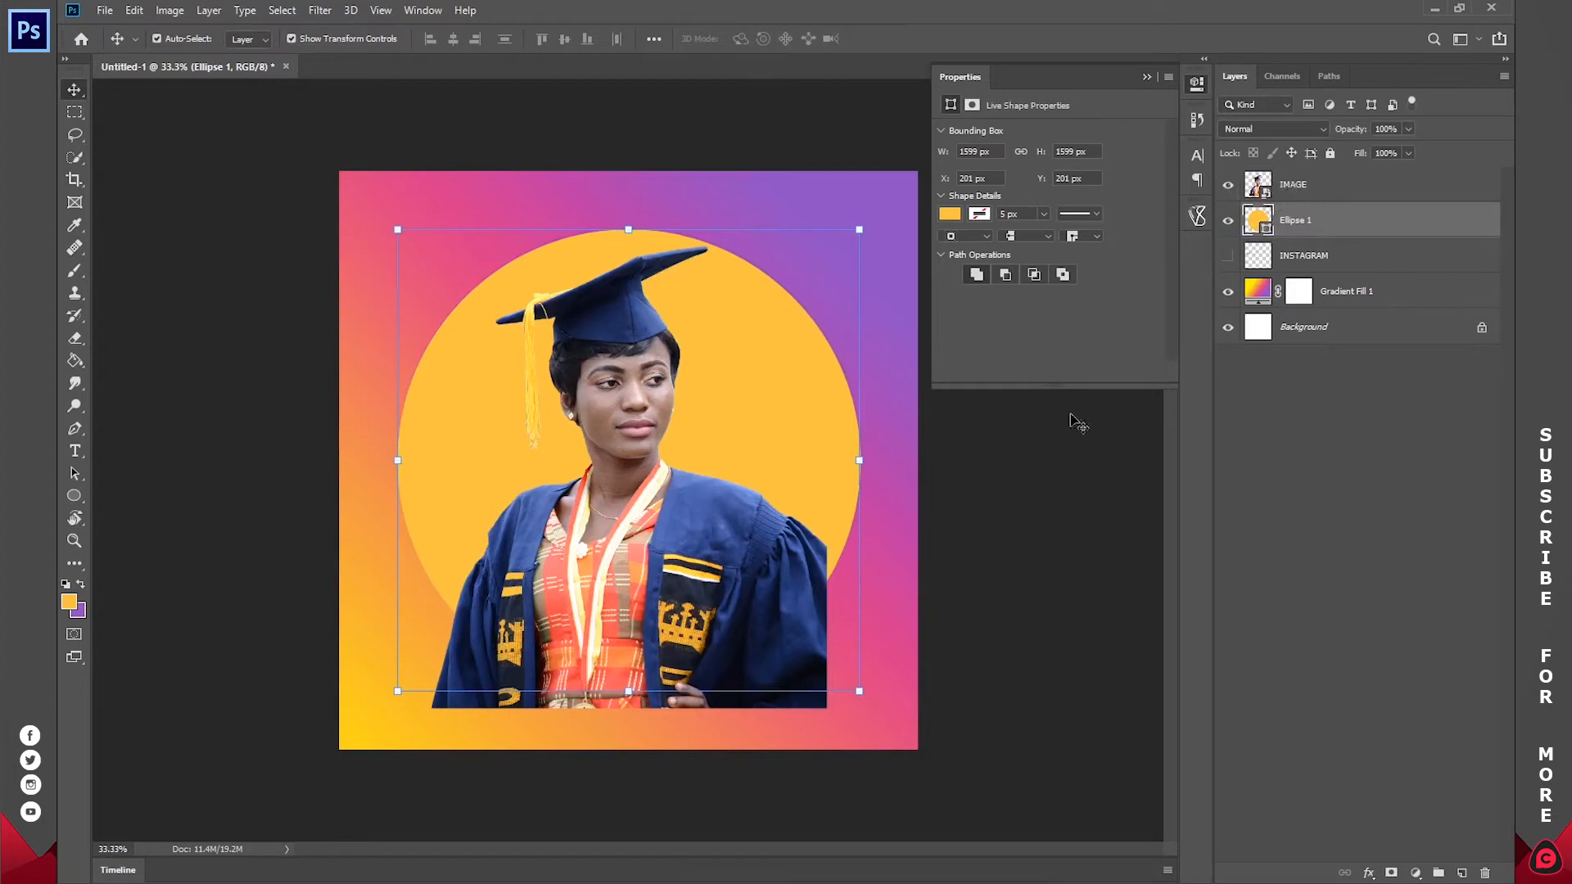
Step: Move the graduate image straight down to Y 1.24 in so the sleeve's cut corner meets the circle's edge
click(1312, 190)
key(z)
drag(877, 562, 793, 533)
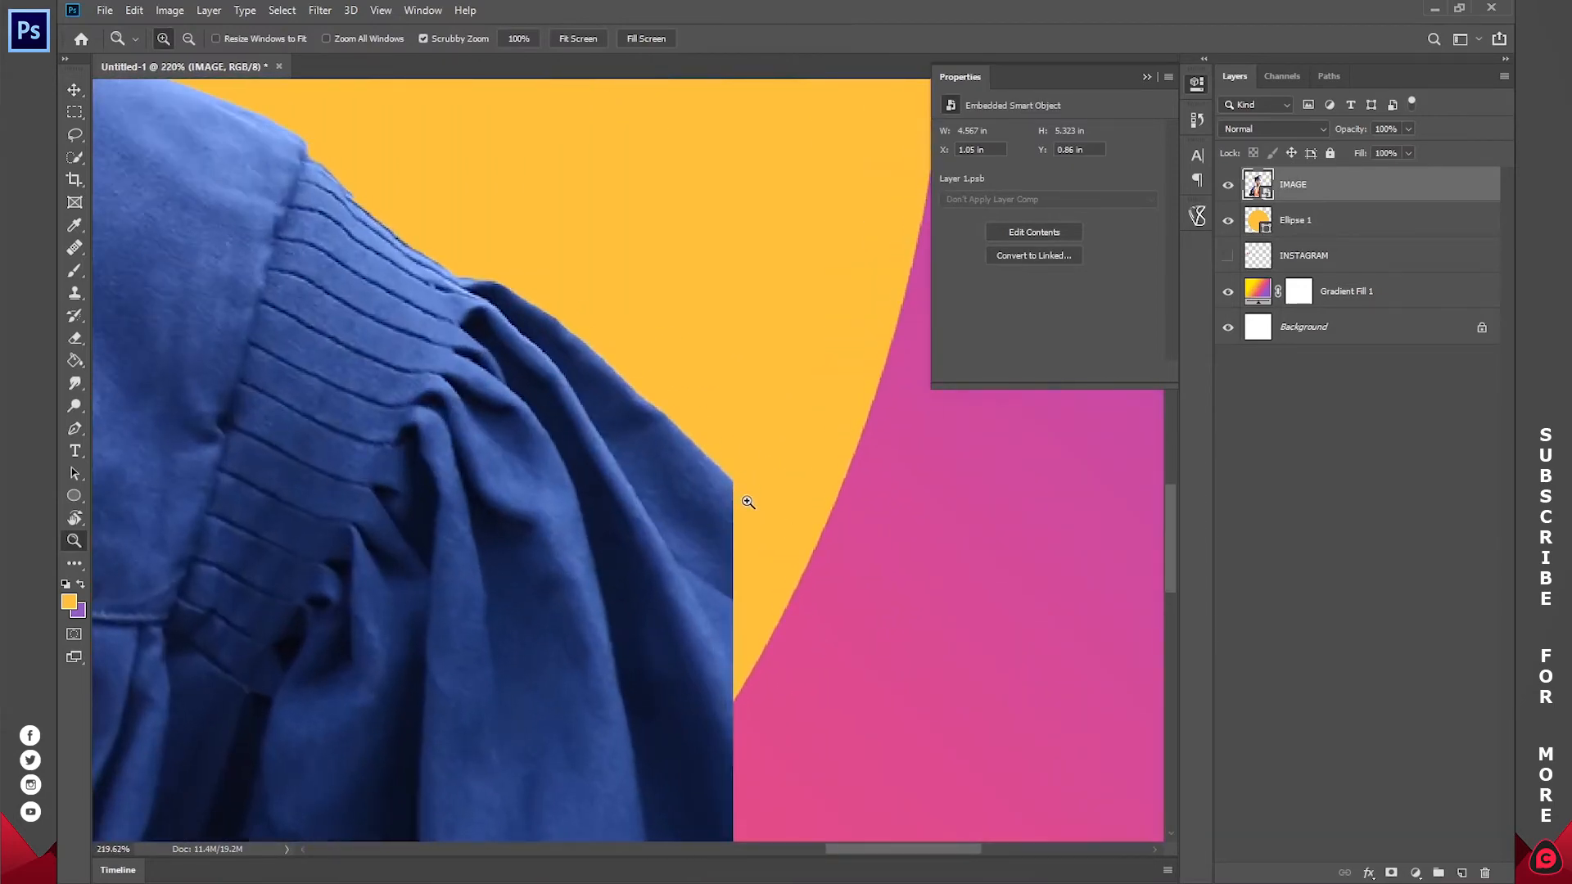
key(v)
drag(618, 508, 613, 724)
key(z)
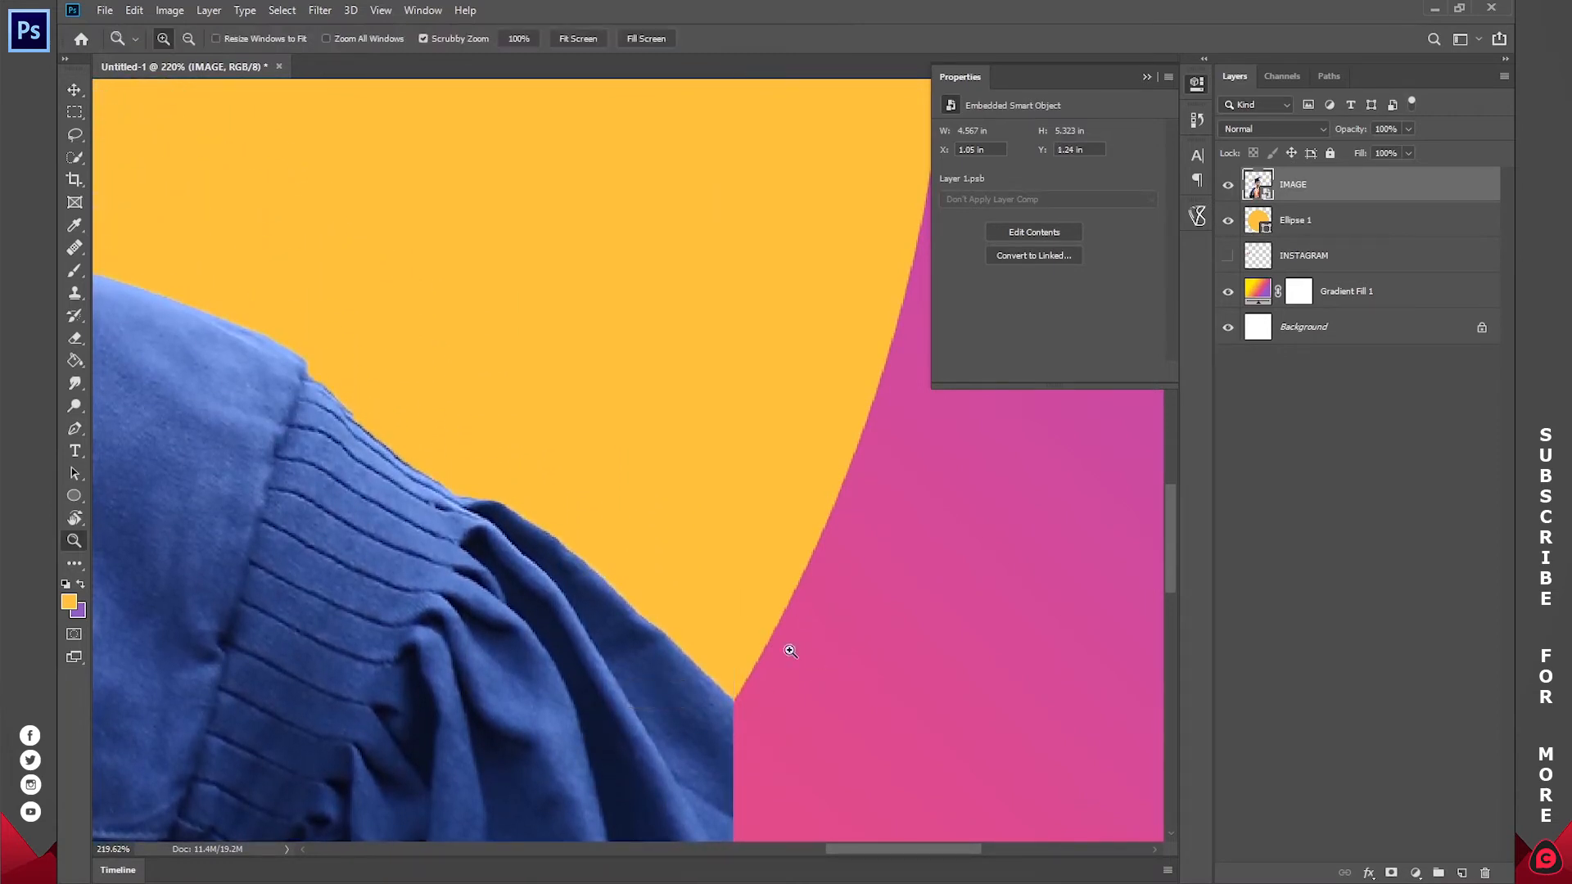
click(591, 33)
click(719, 451)
click(1372, 221)
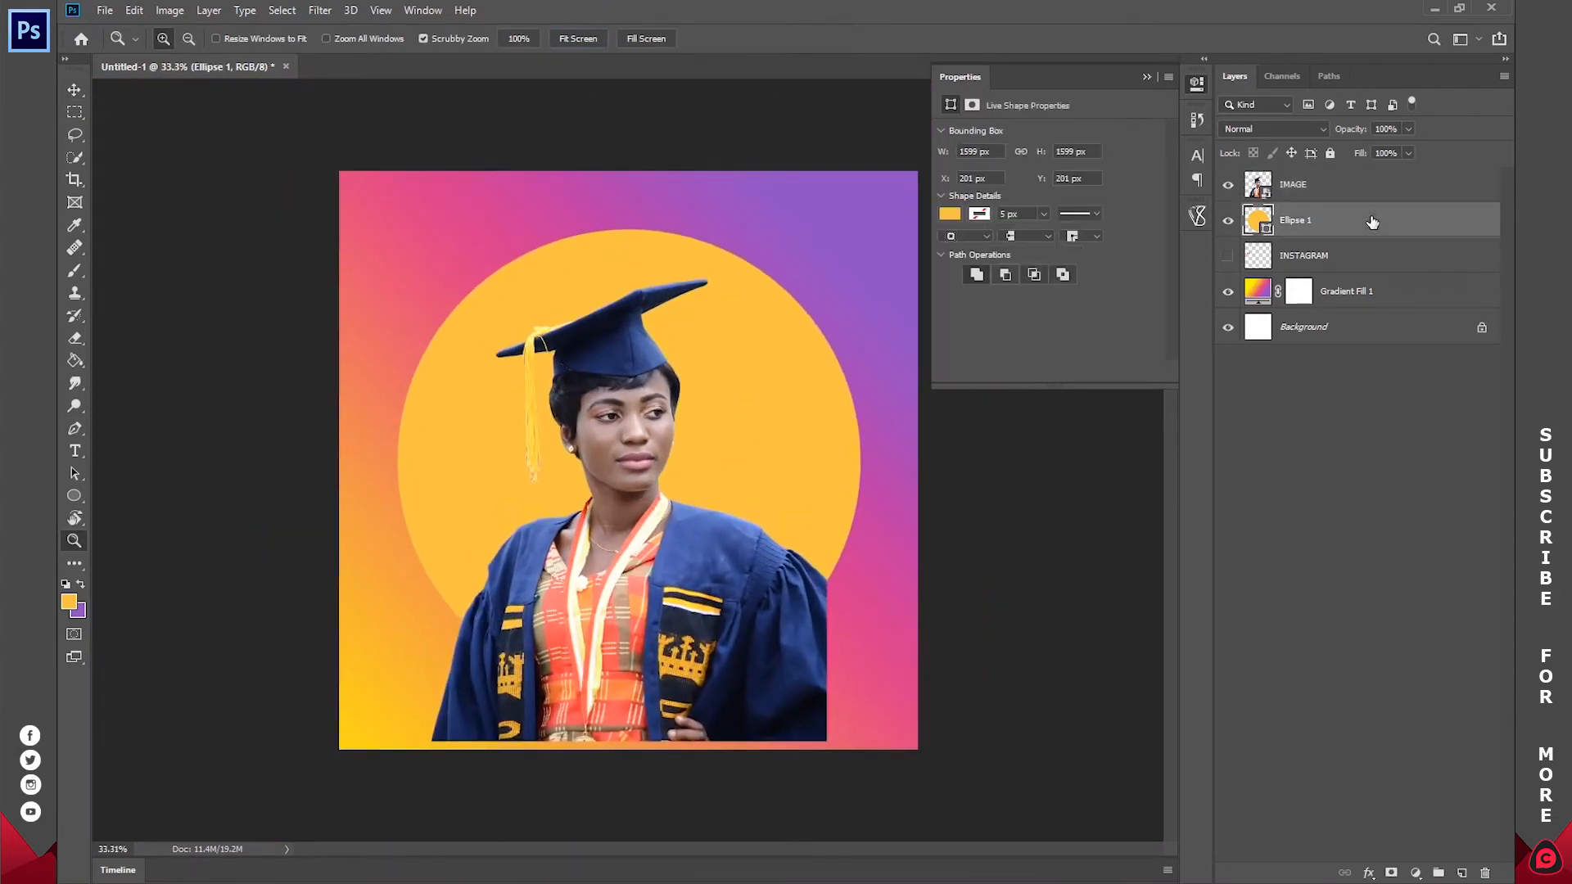
key(v)
drag(629, 228, 629, 253)
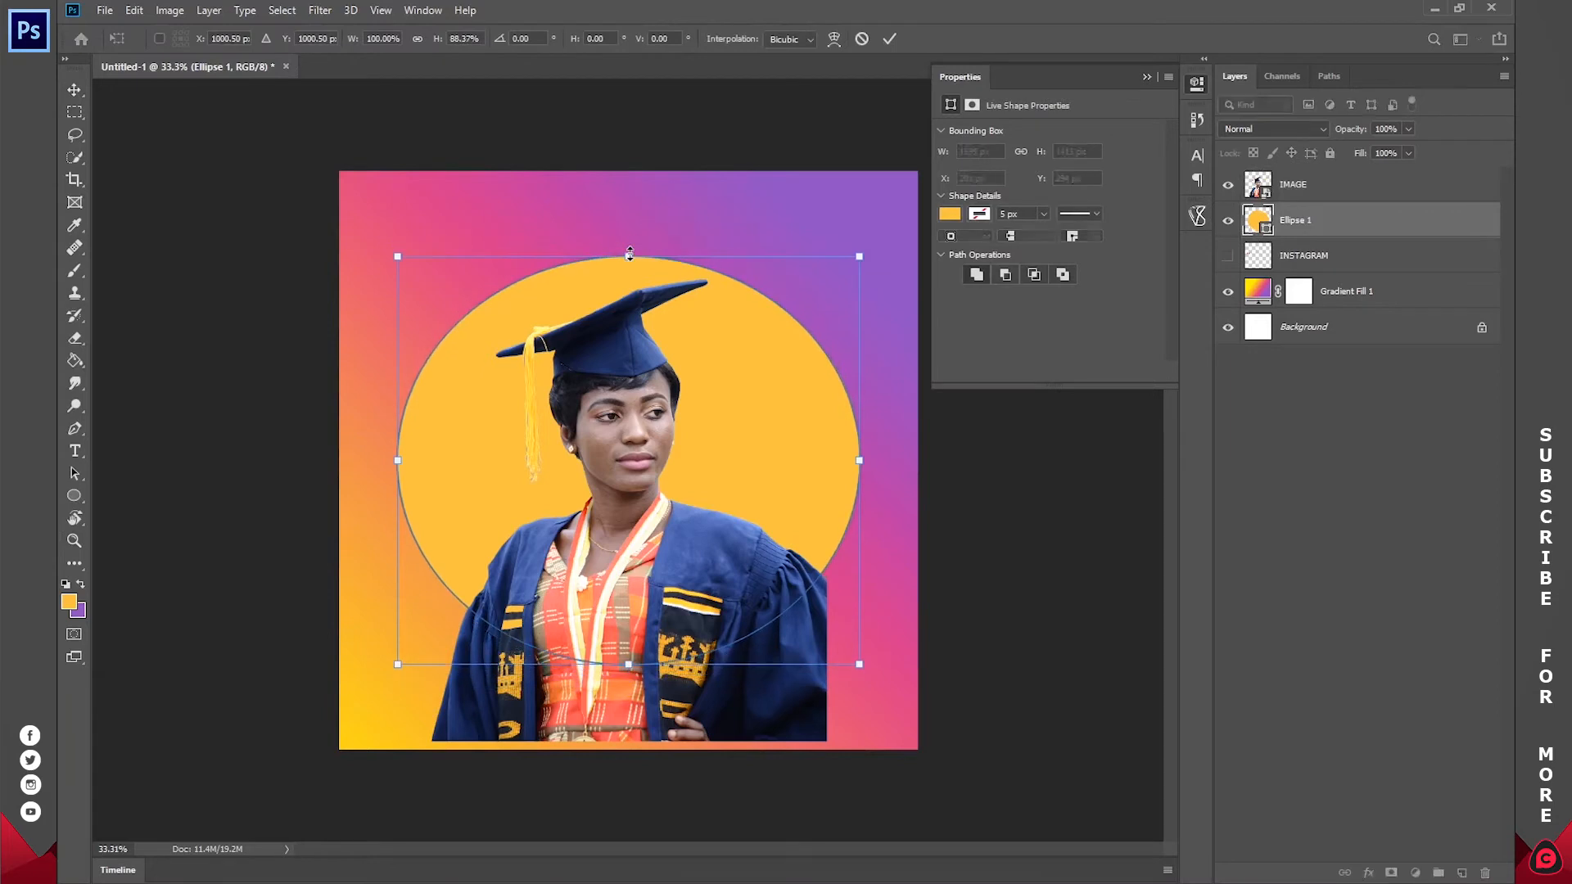
click(861, 40)
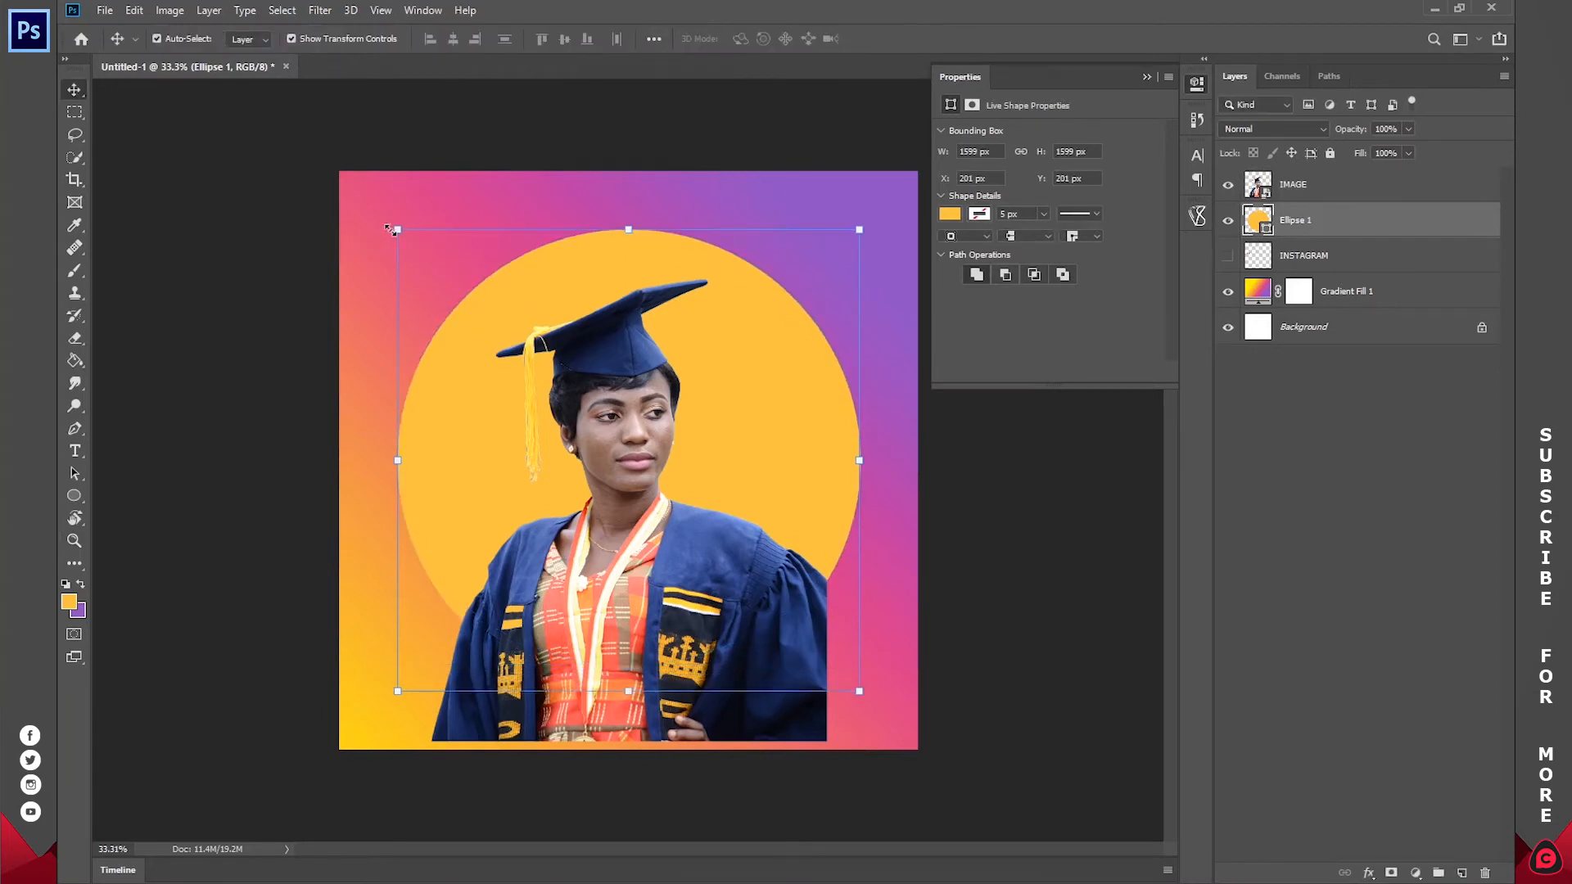
Step: Shrink the yellow-orange circle to 1467 × 1467 px, keeping it centred on the canvas
drag(396, 230, 400, 234)
drag(415, 254, 434, 268)
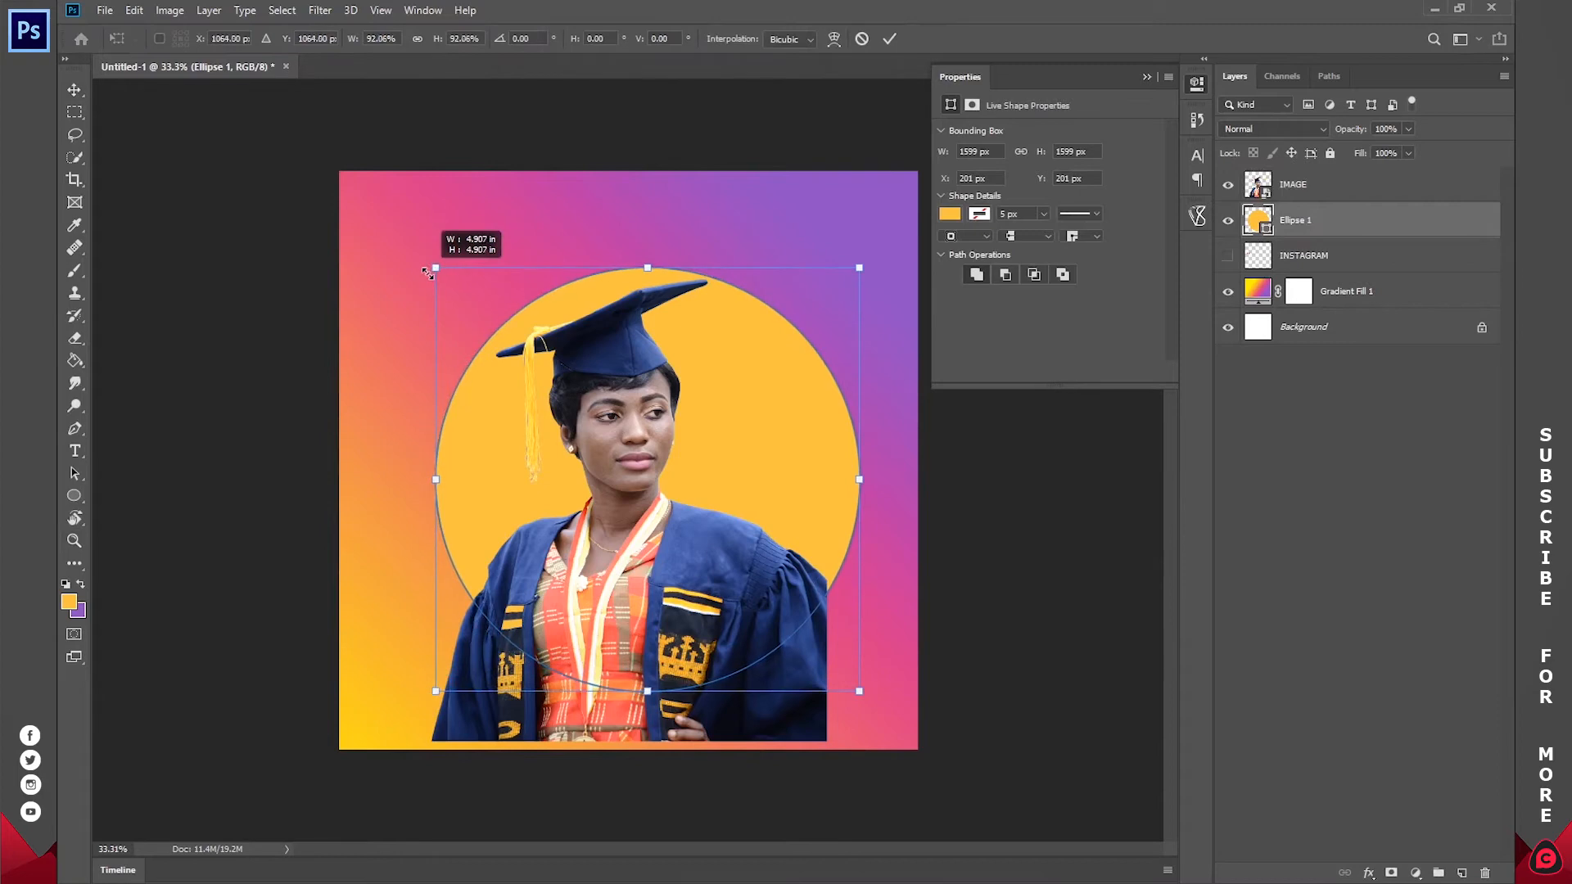
drag(769, 357, 754, 336)
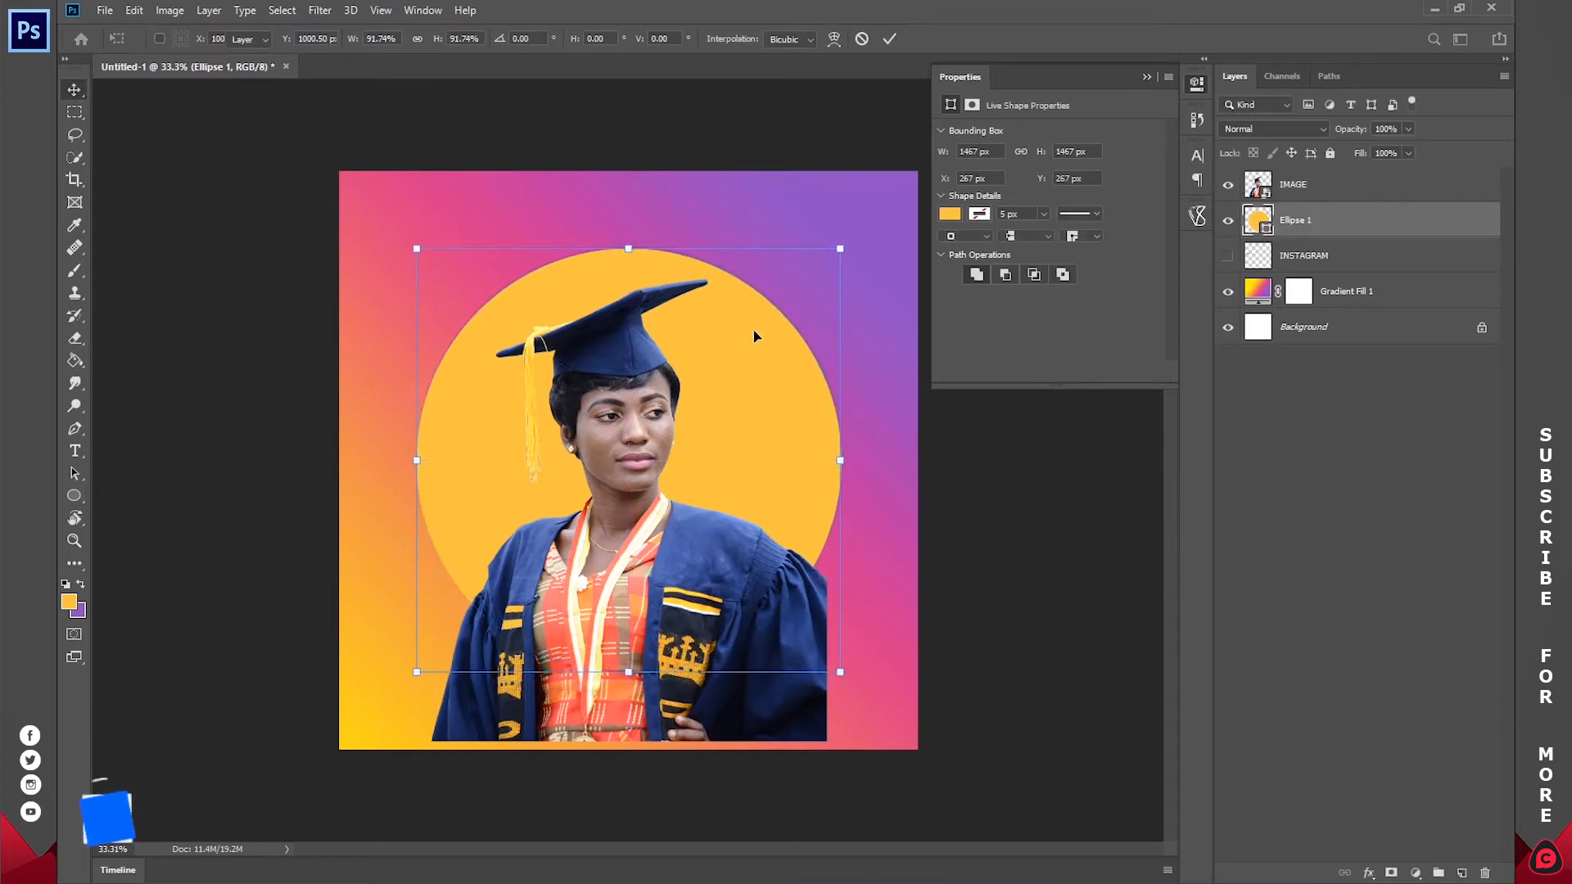
key(Return)
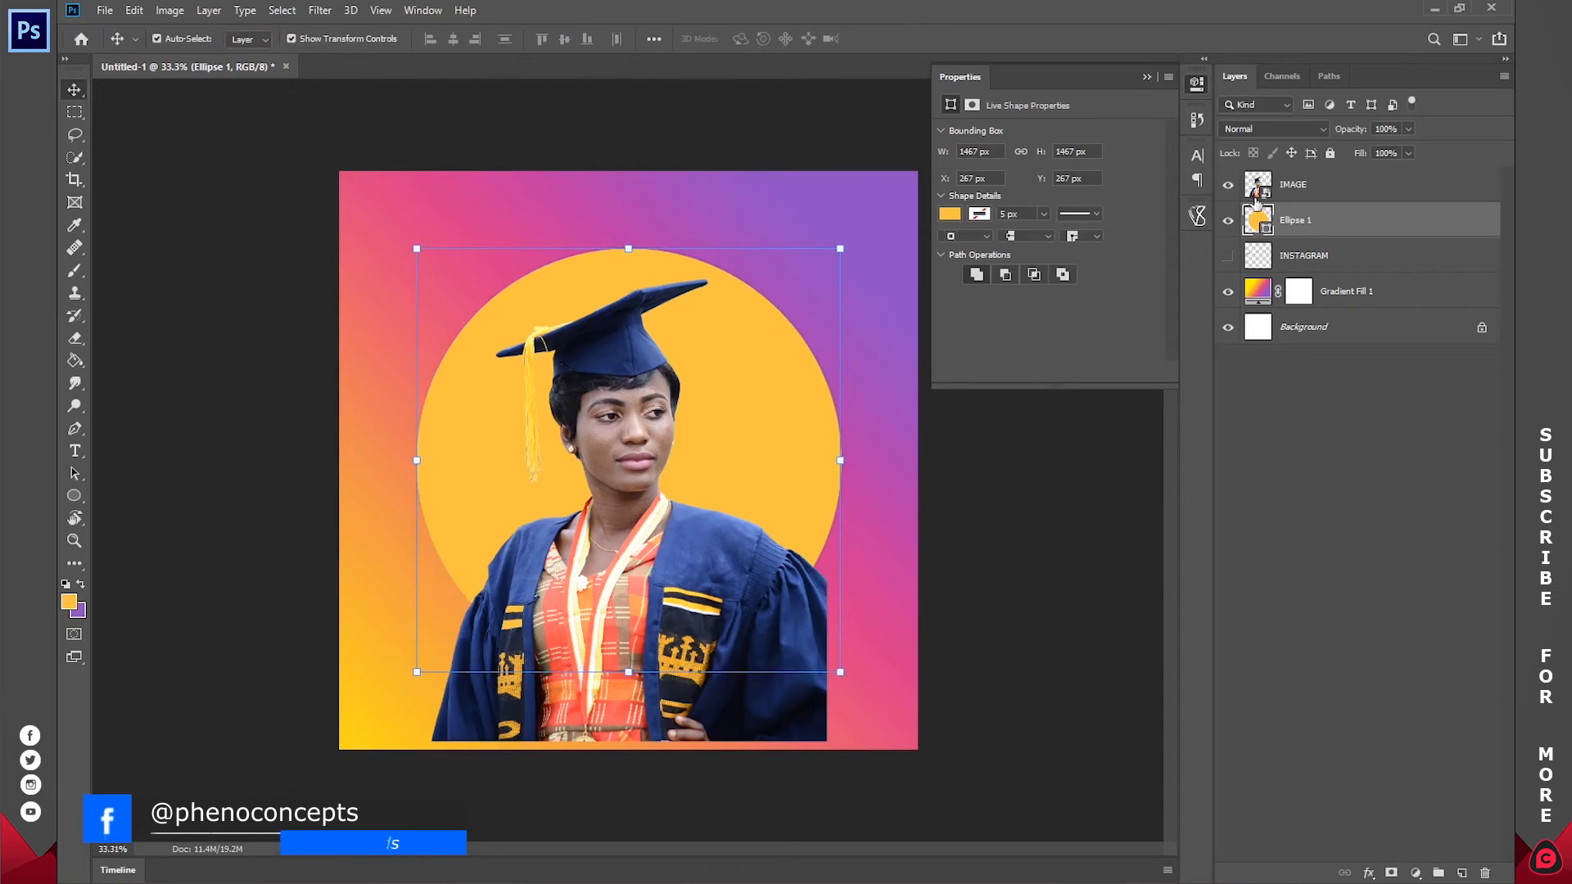
Step: Change the Ellipse 1 fill colour to white (ffffff) and deselect the layer
double_click(1257, 216)
drag(1170, 168, 925, 7)
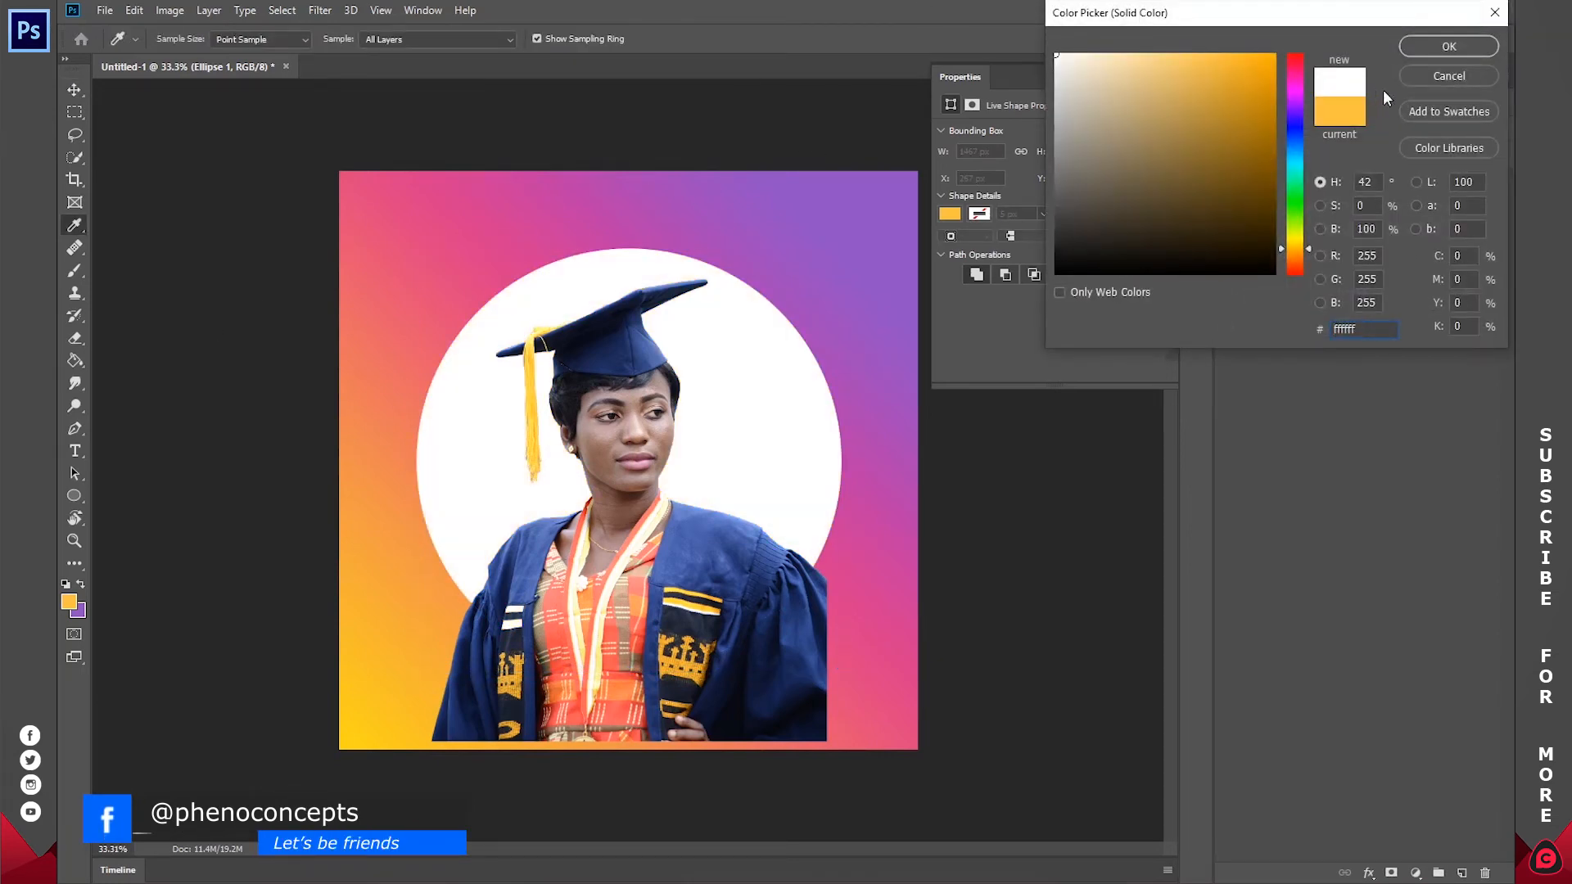
click(1449, 46)
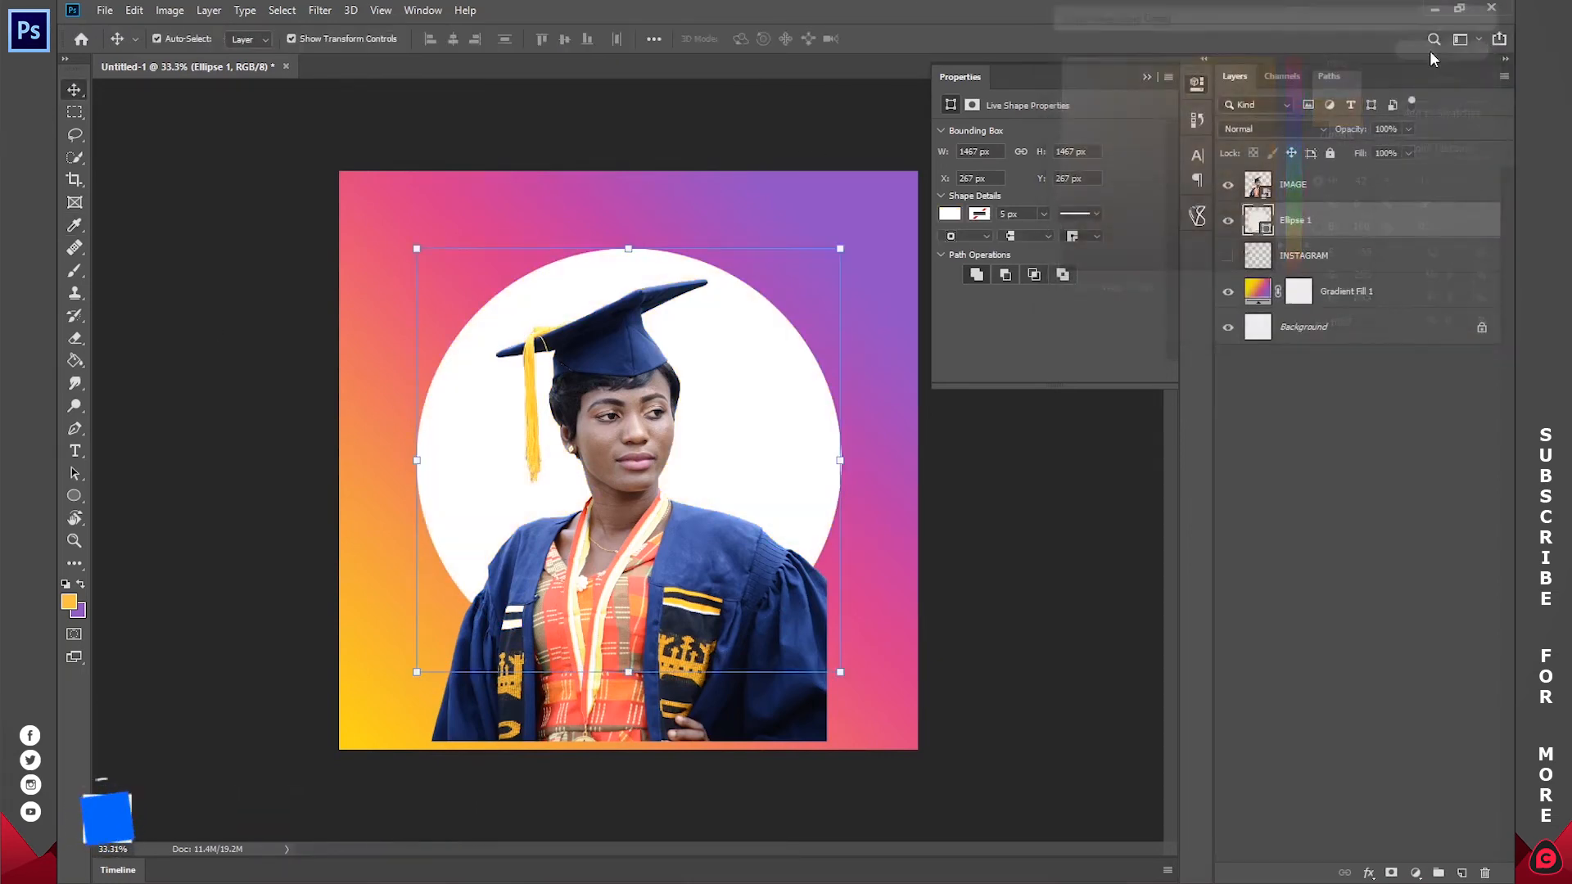
click(1197, 83)
key(z)
click(1396, 533)
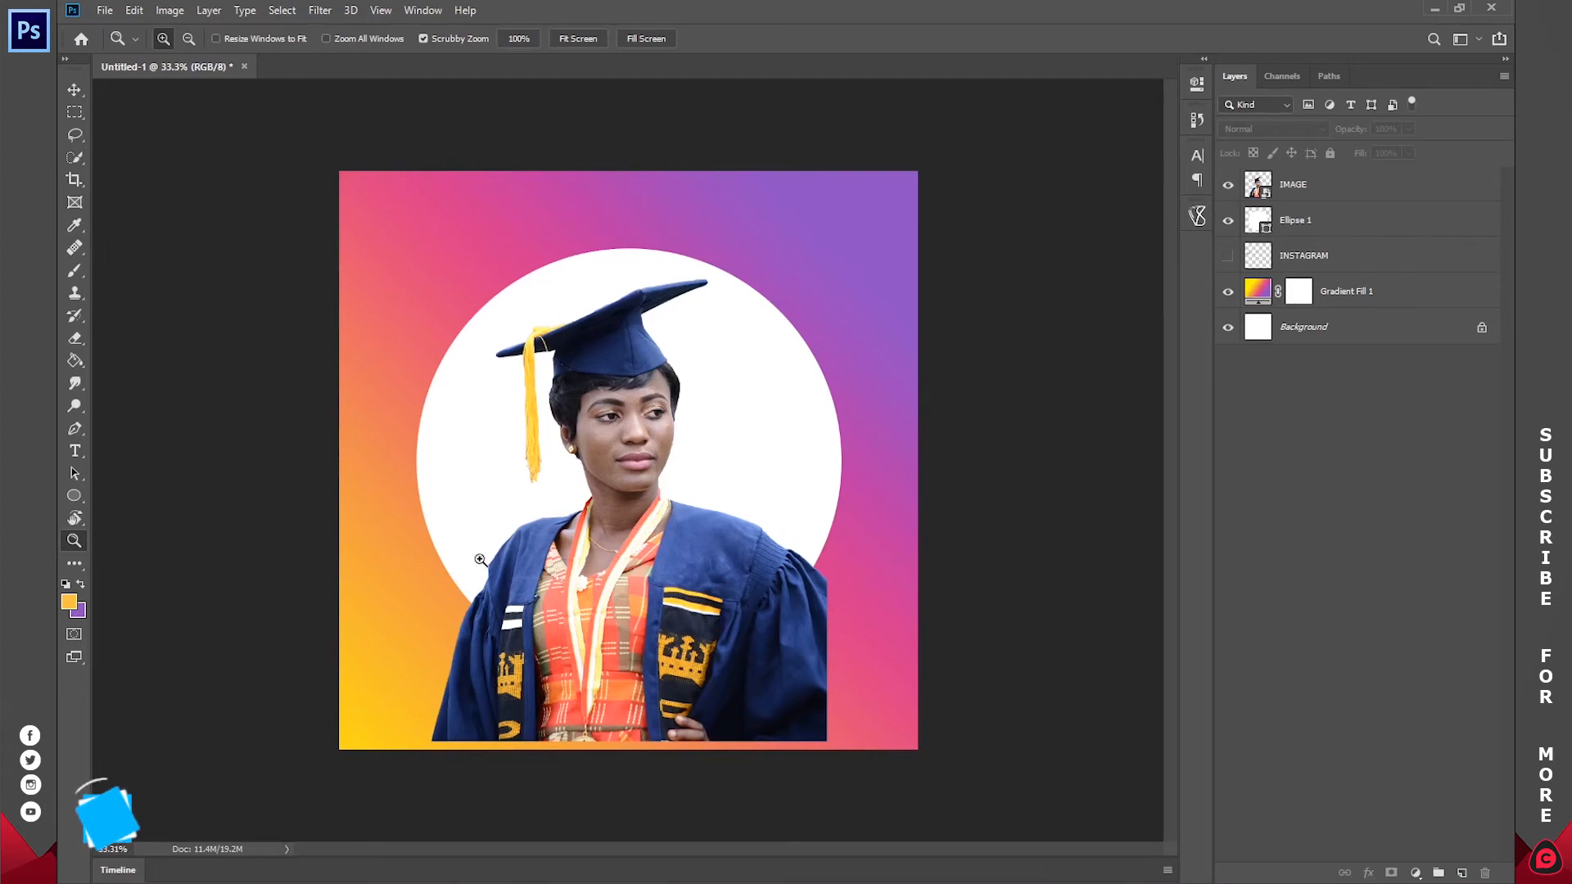
Step: Clip the IMAGE layer to the Ellipse 1 circle with a clipping mask and move the graduate slightly upward
key(v)
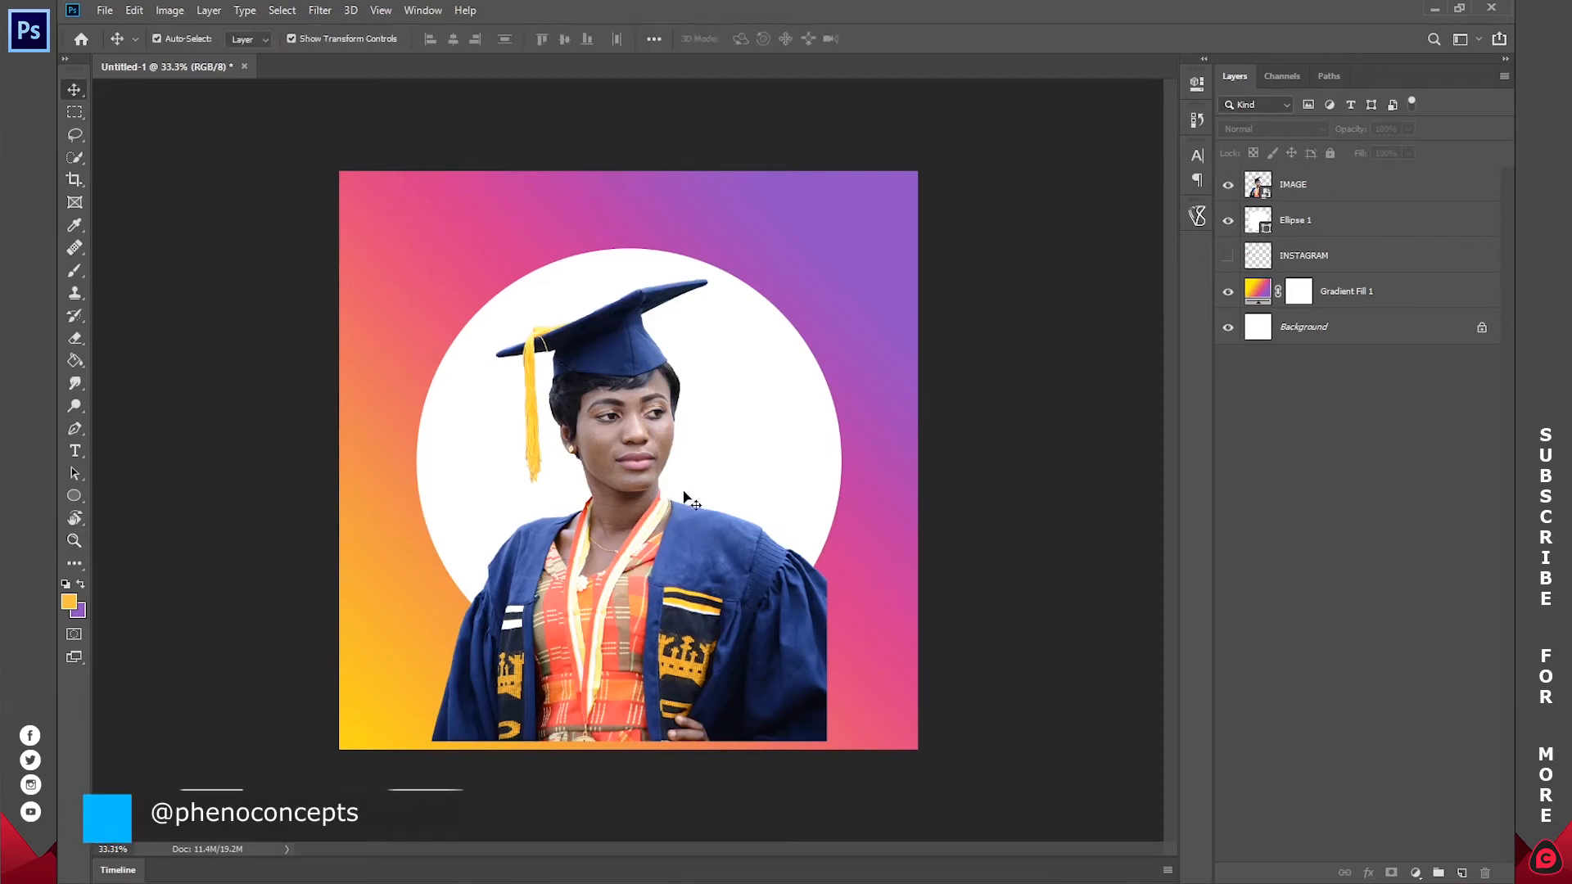
click(1278, 195)
click(1295, 223)
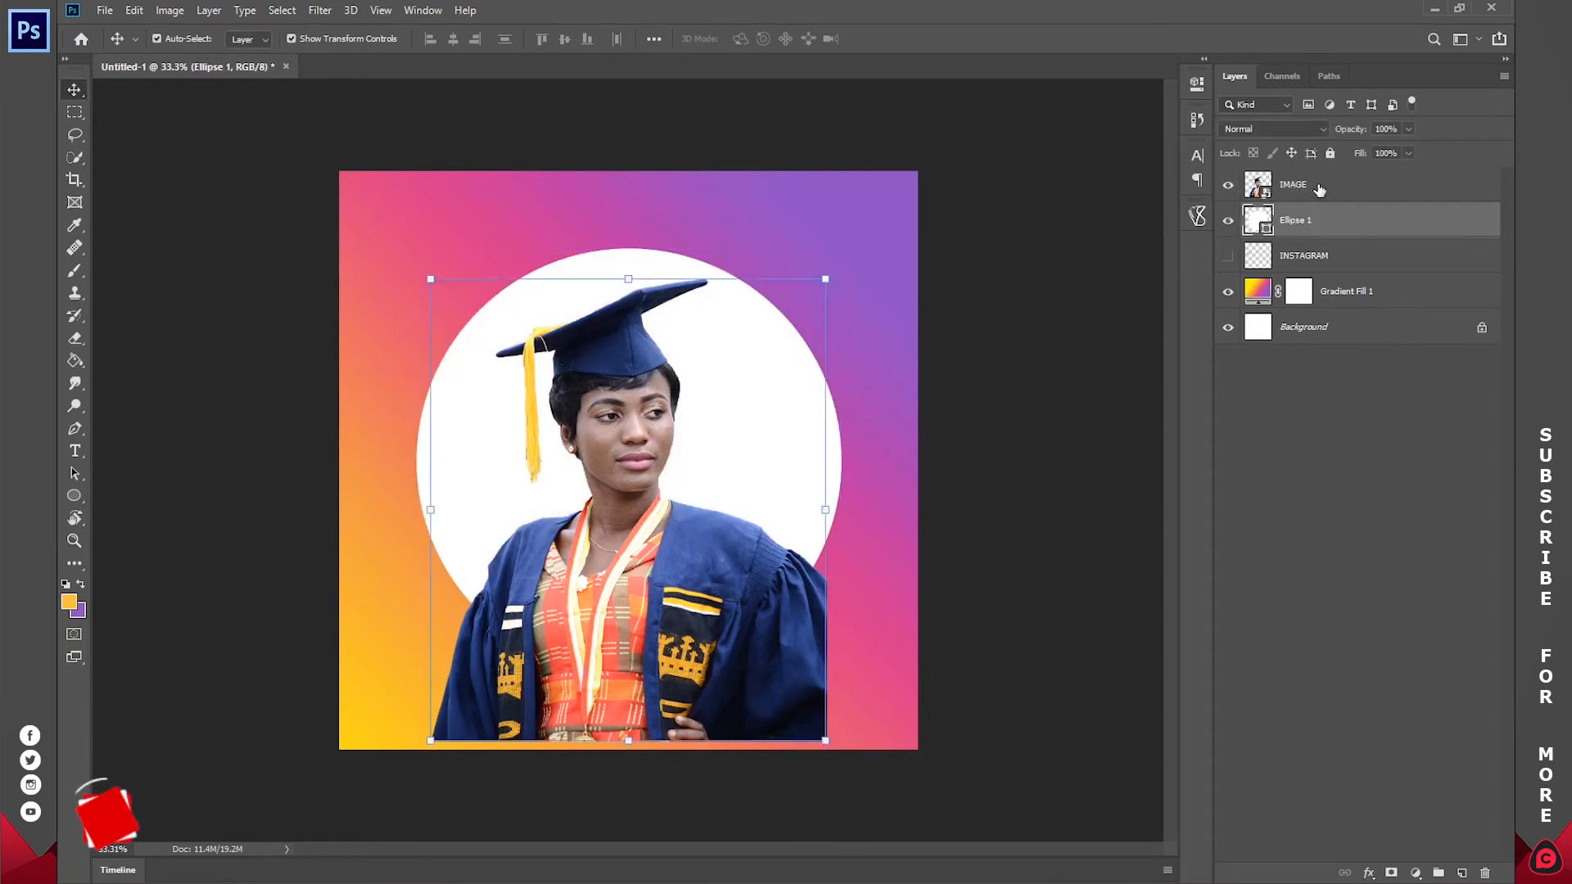
click(1313, 184)
right_click(1318, 184)
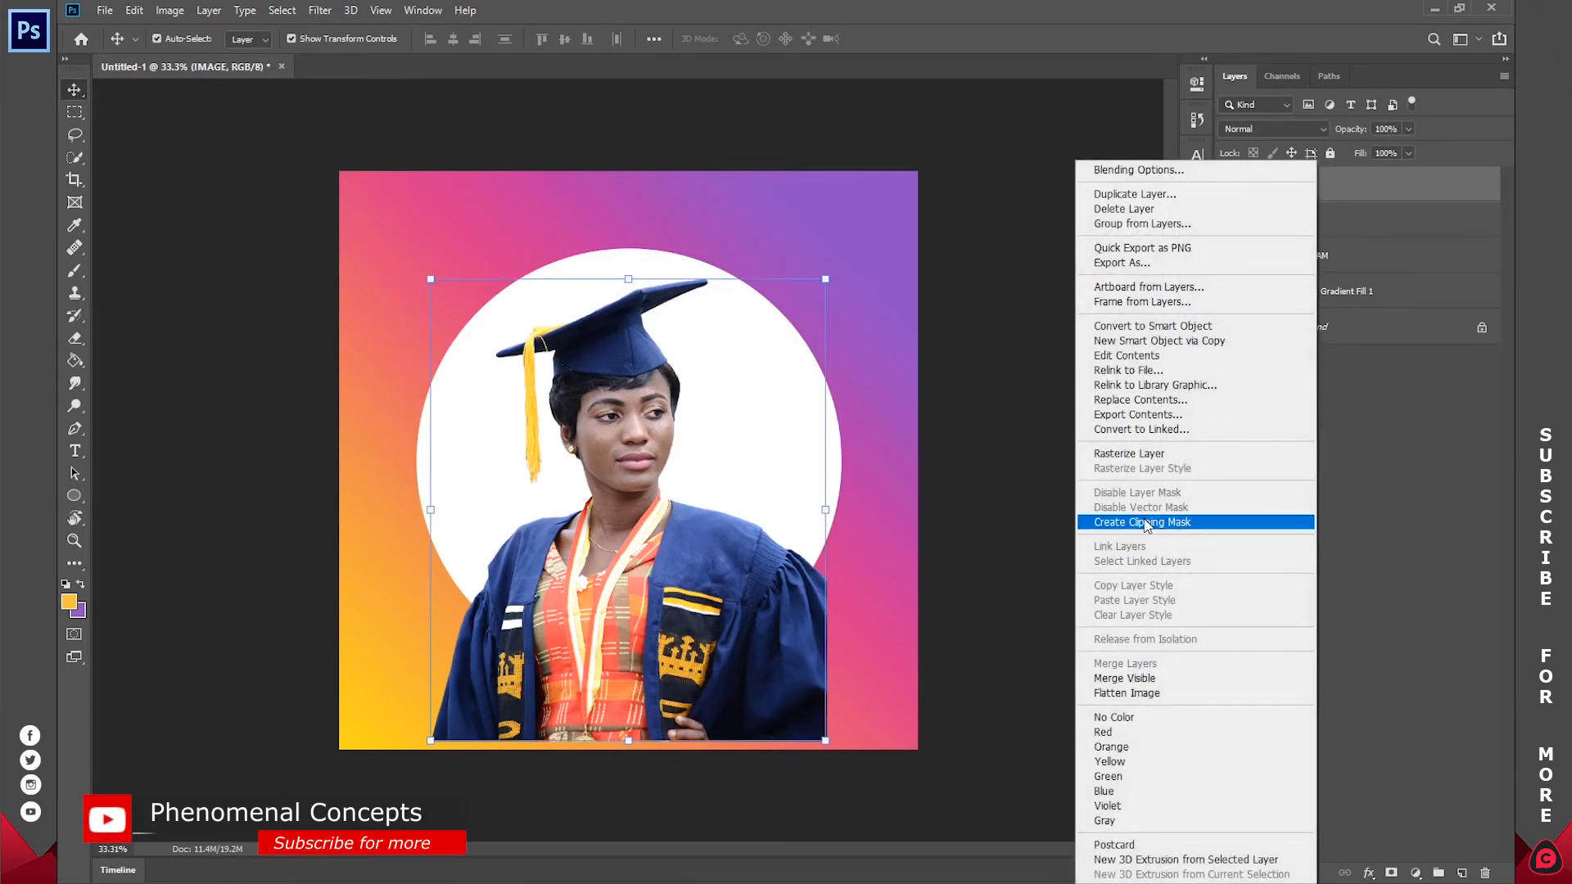
click(1185, 524)
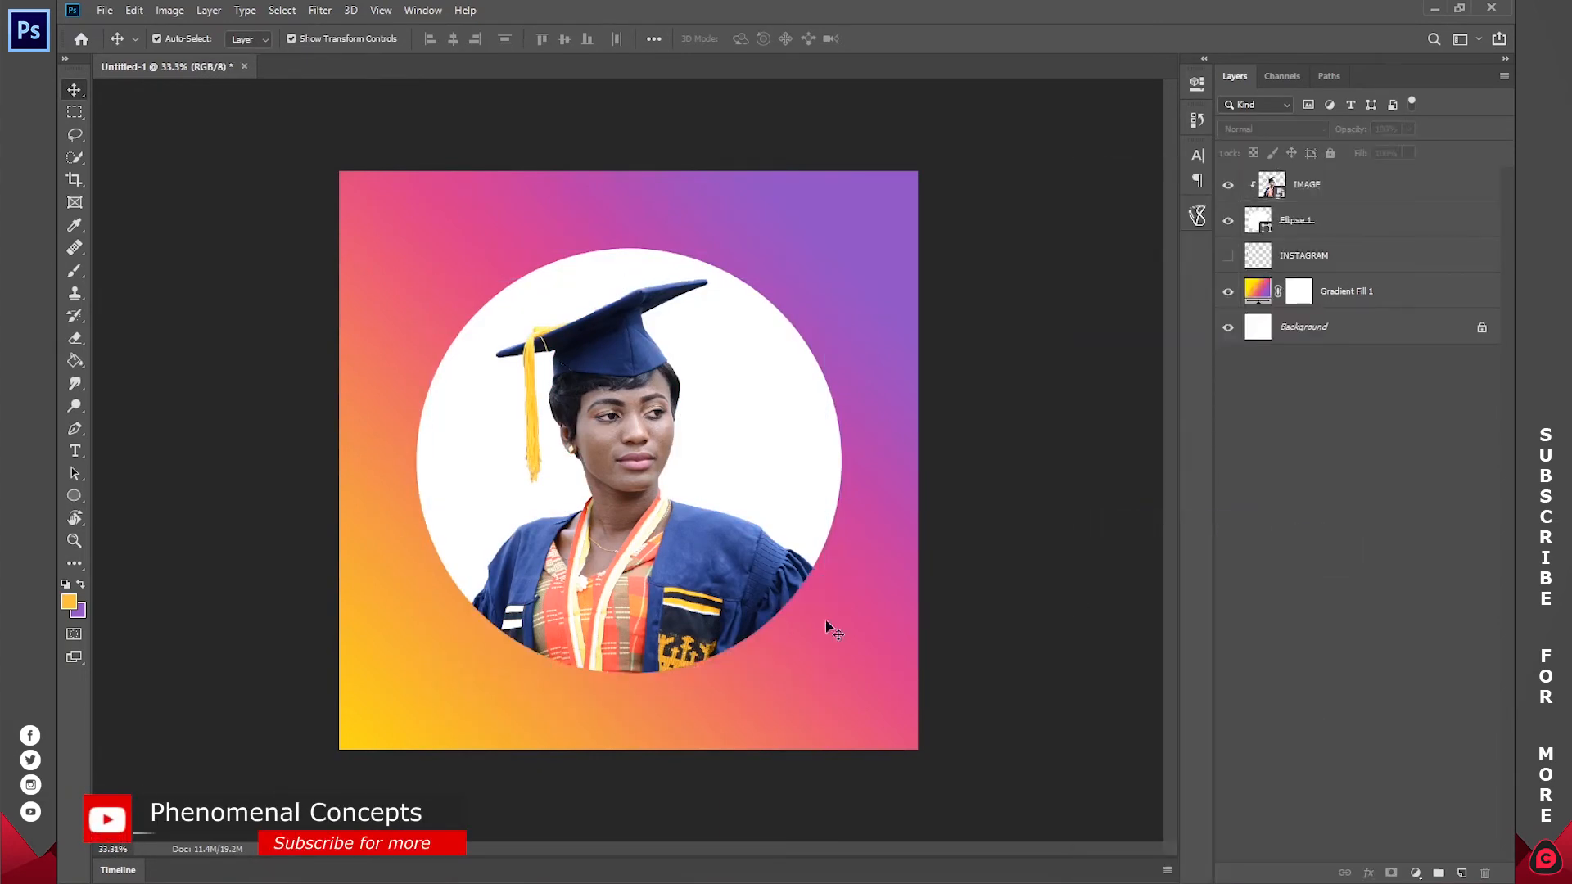
drag(632, 543, 629, 534)
click(1334, 484)
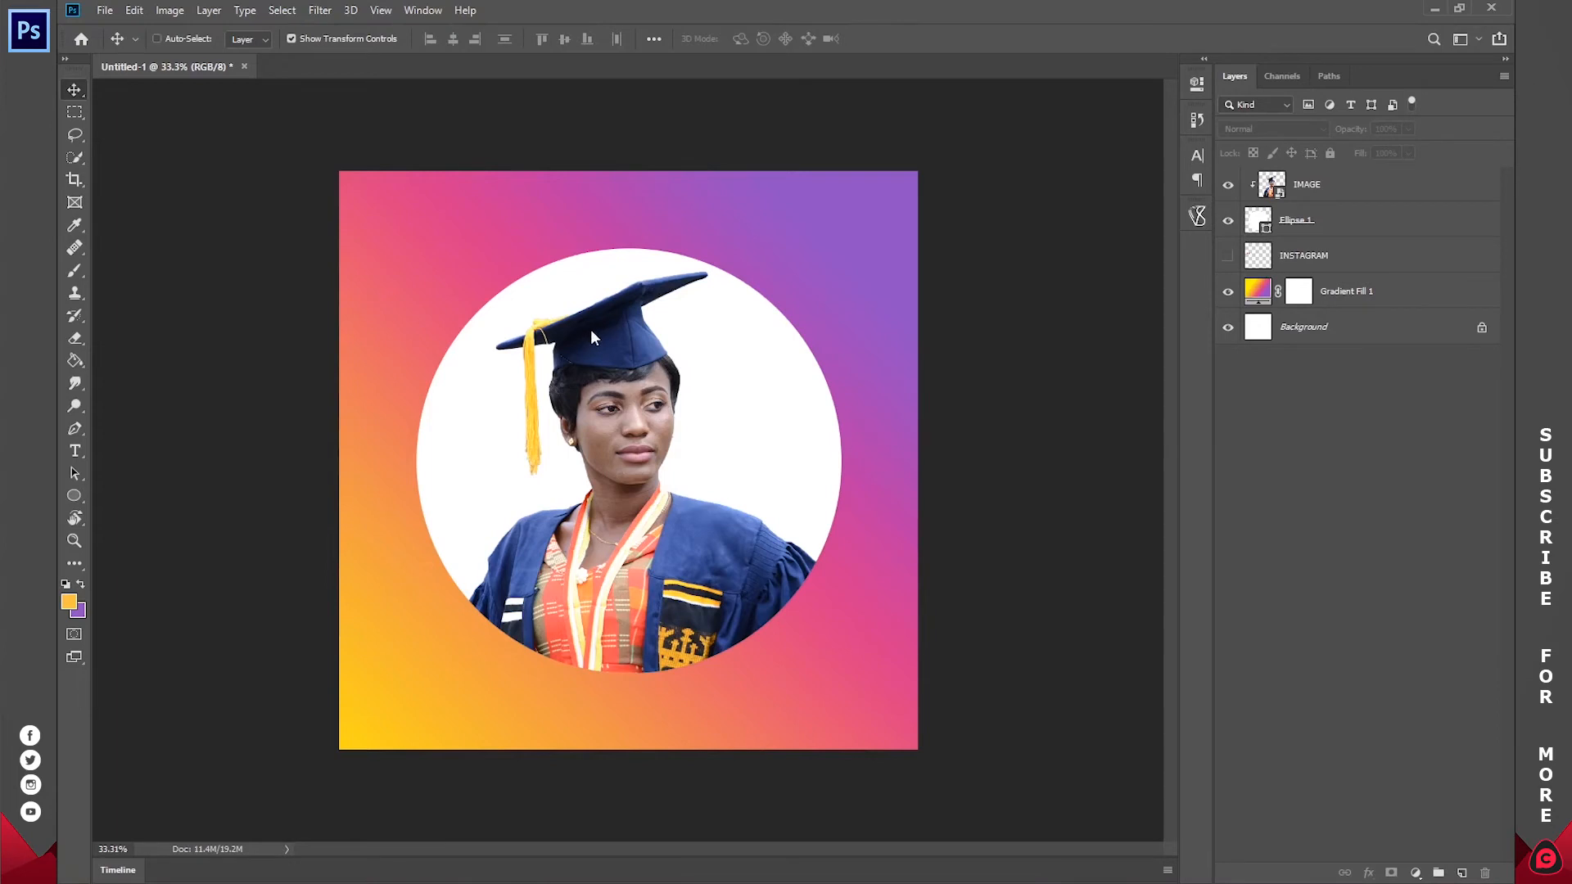
Step: Save the document to the Desktop as a Photoshop file named INSTAGRAM PROFILE
key(ctrl+s)
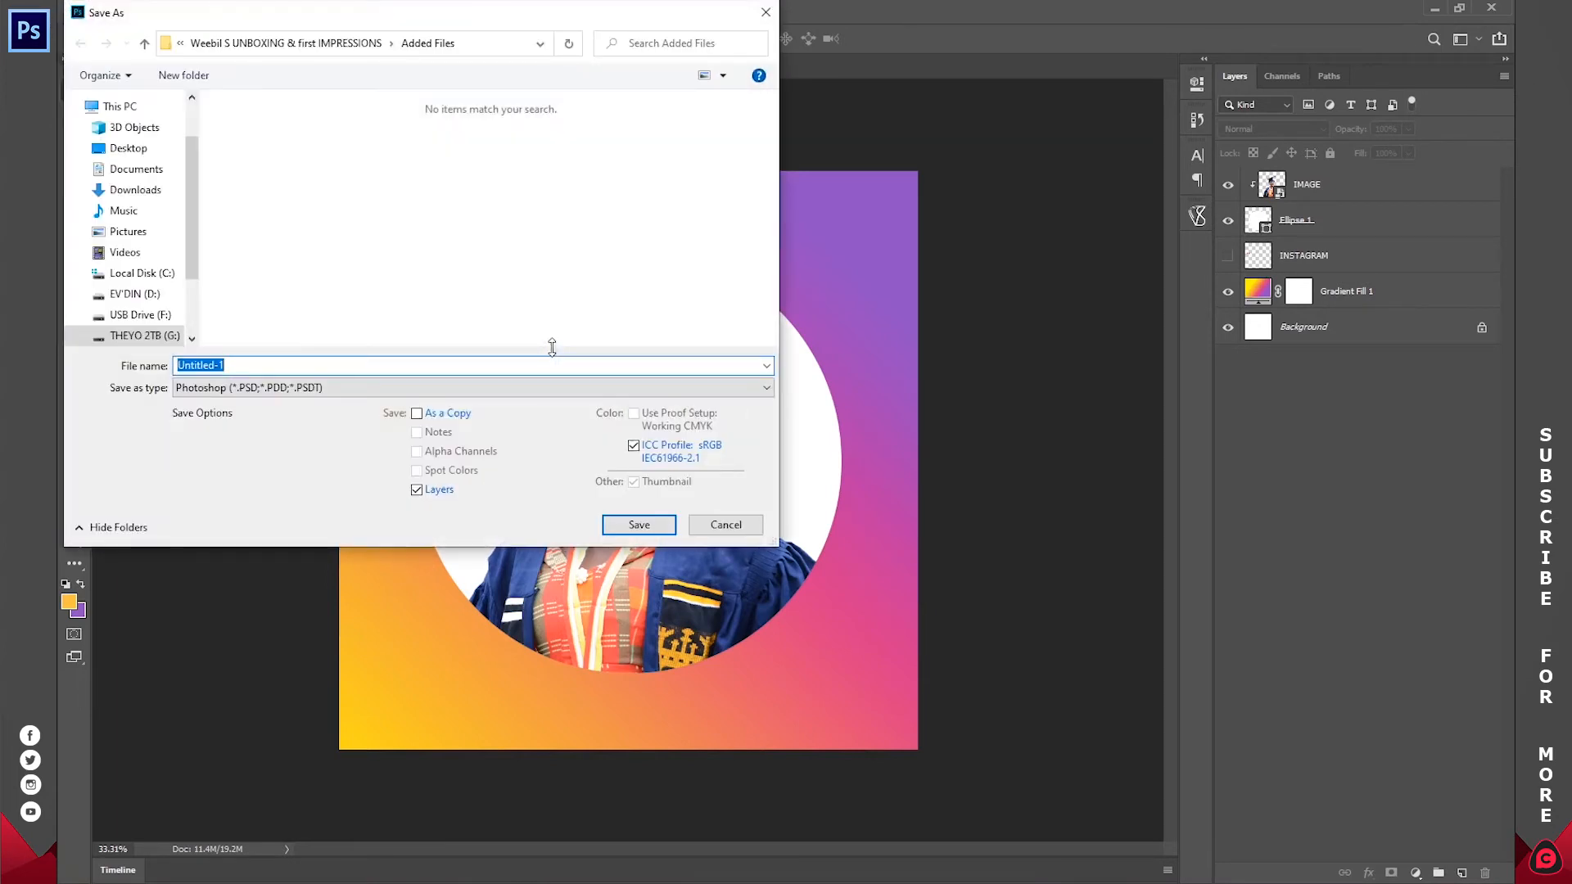
text(INS)
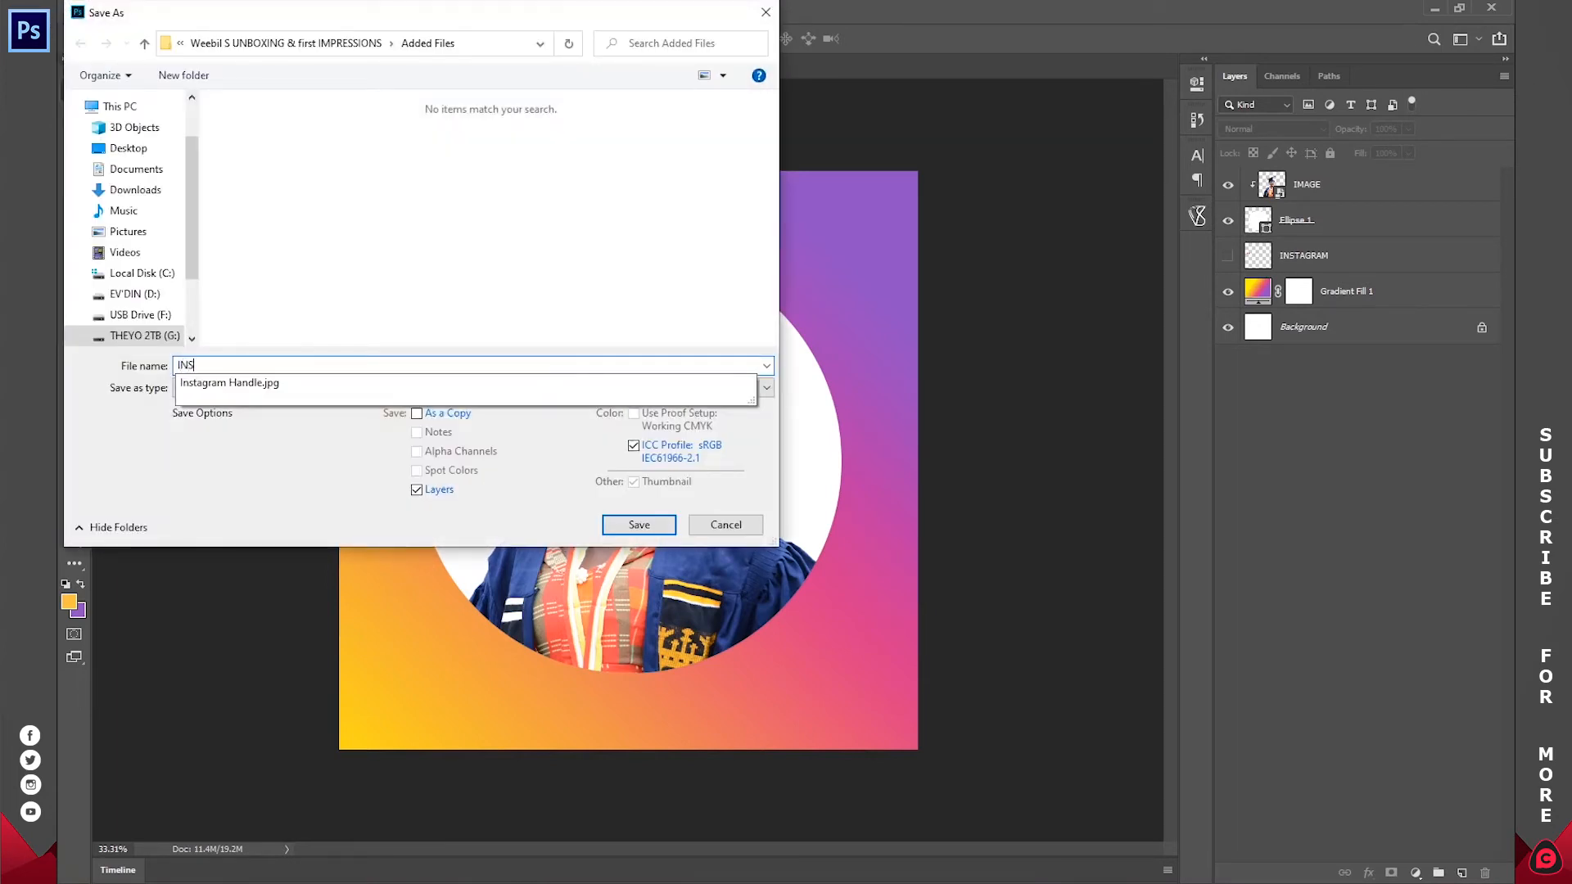
text(TAGRAM PROFILE)
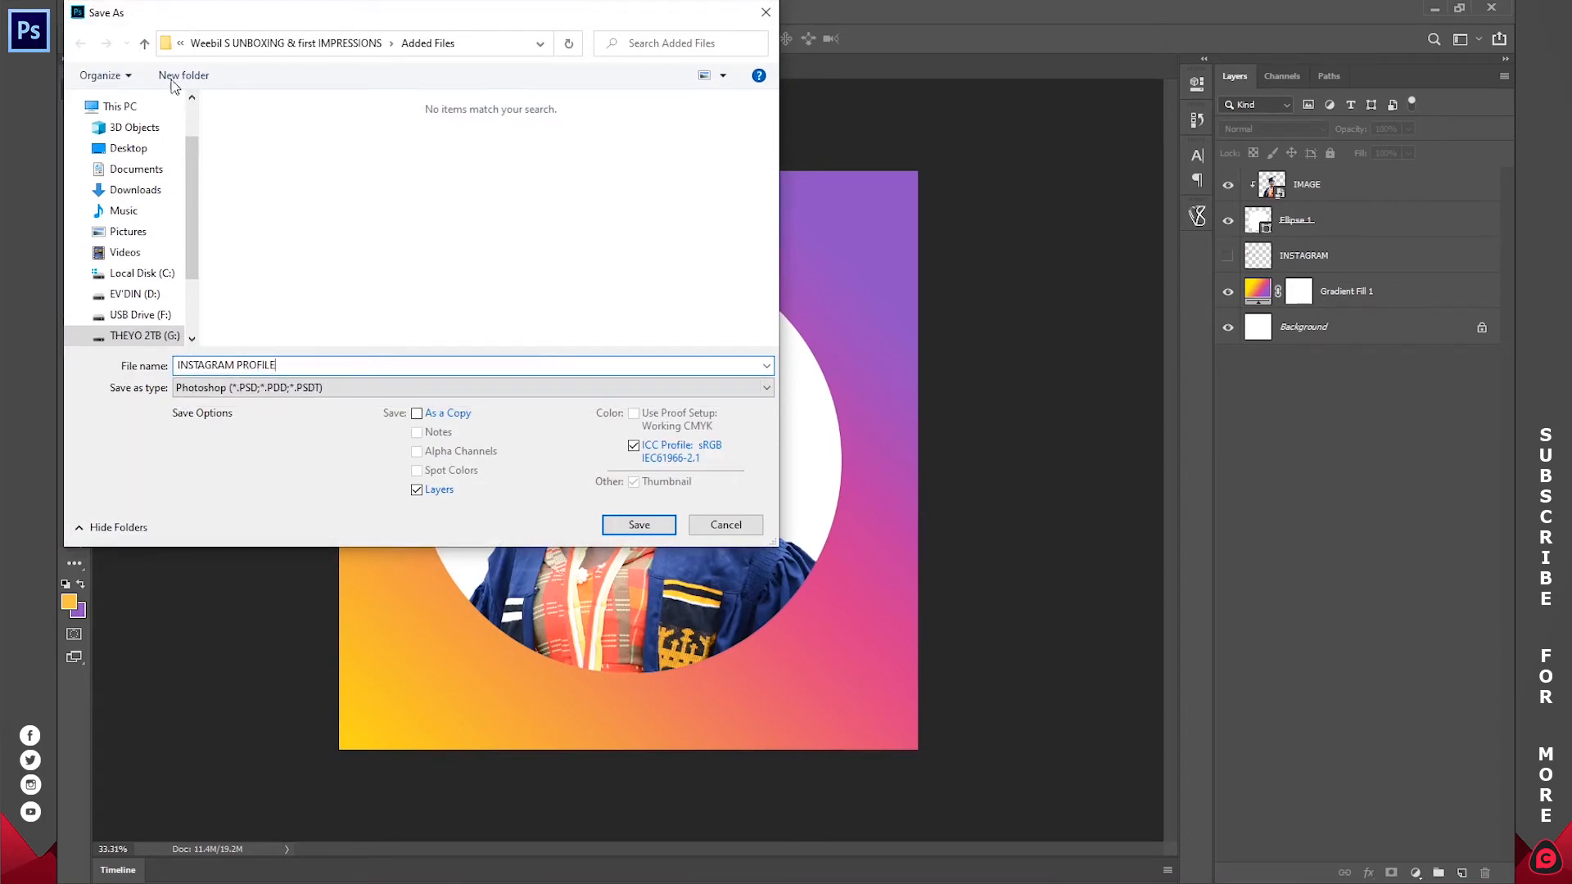
click(128, 149)
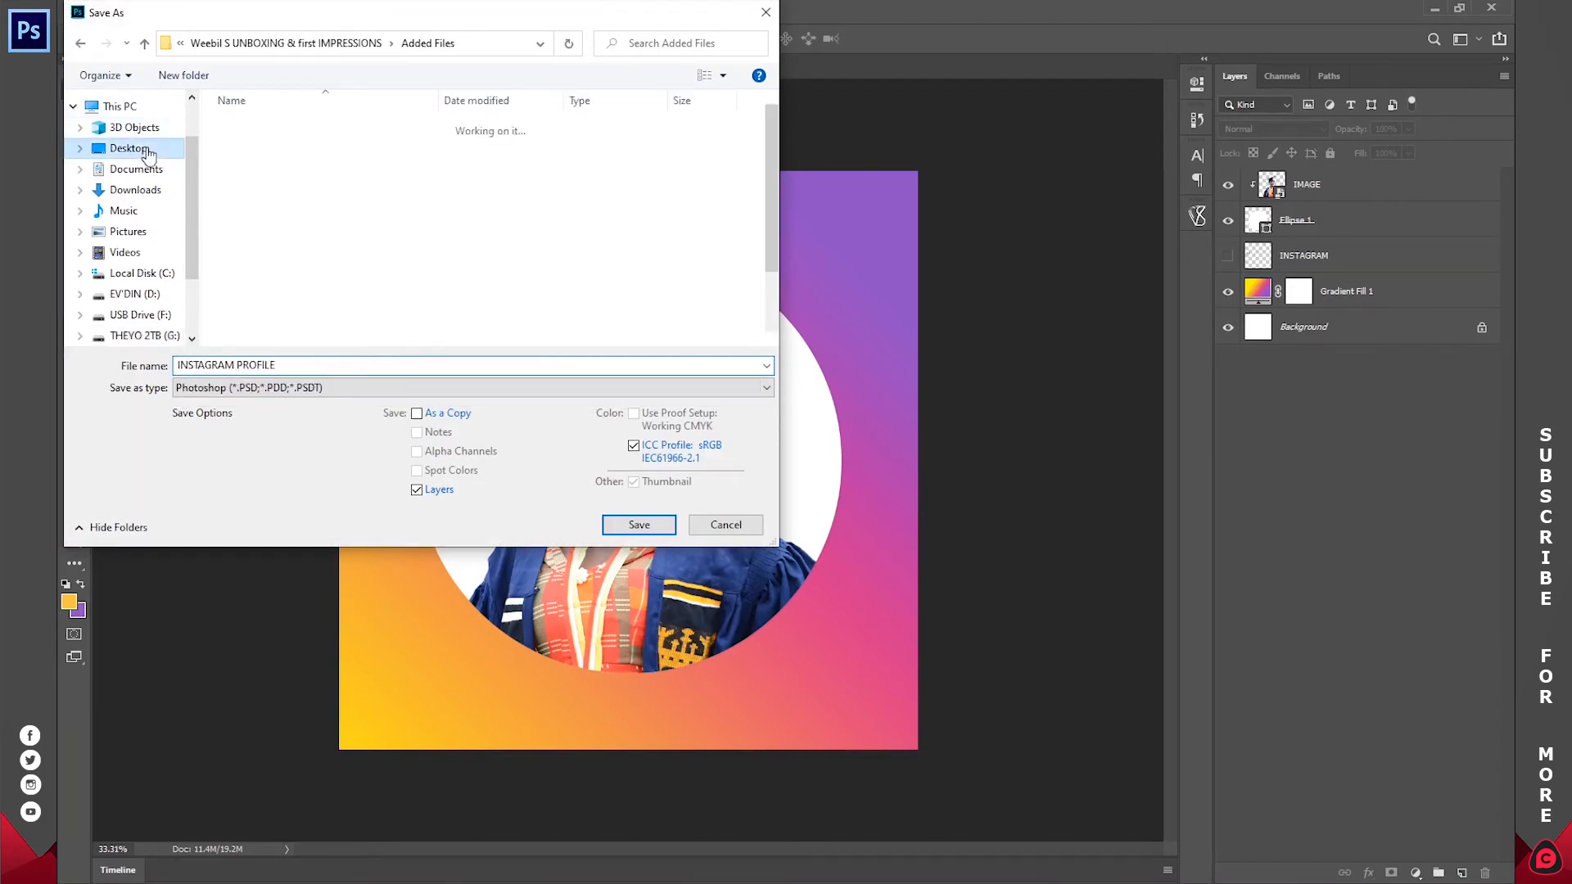
click(639, 524)
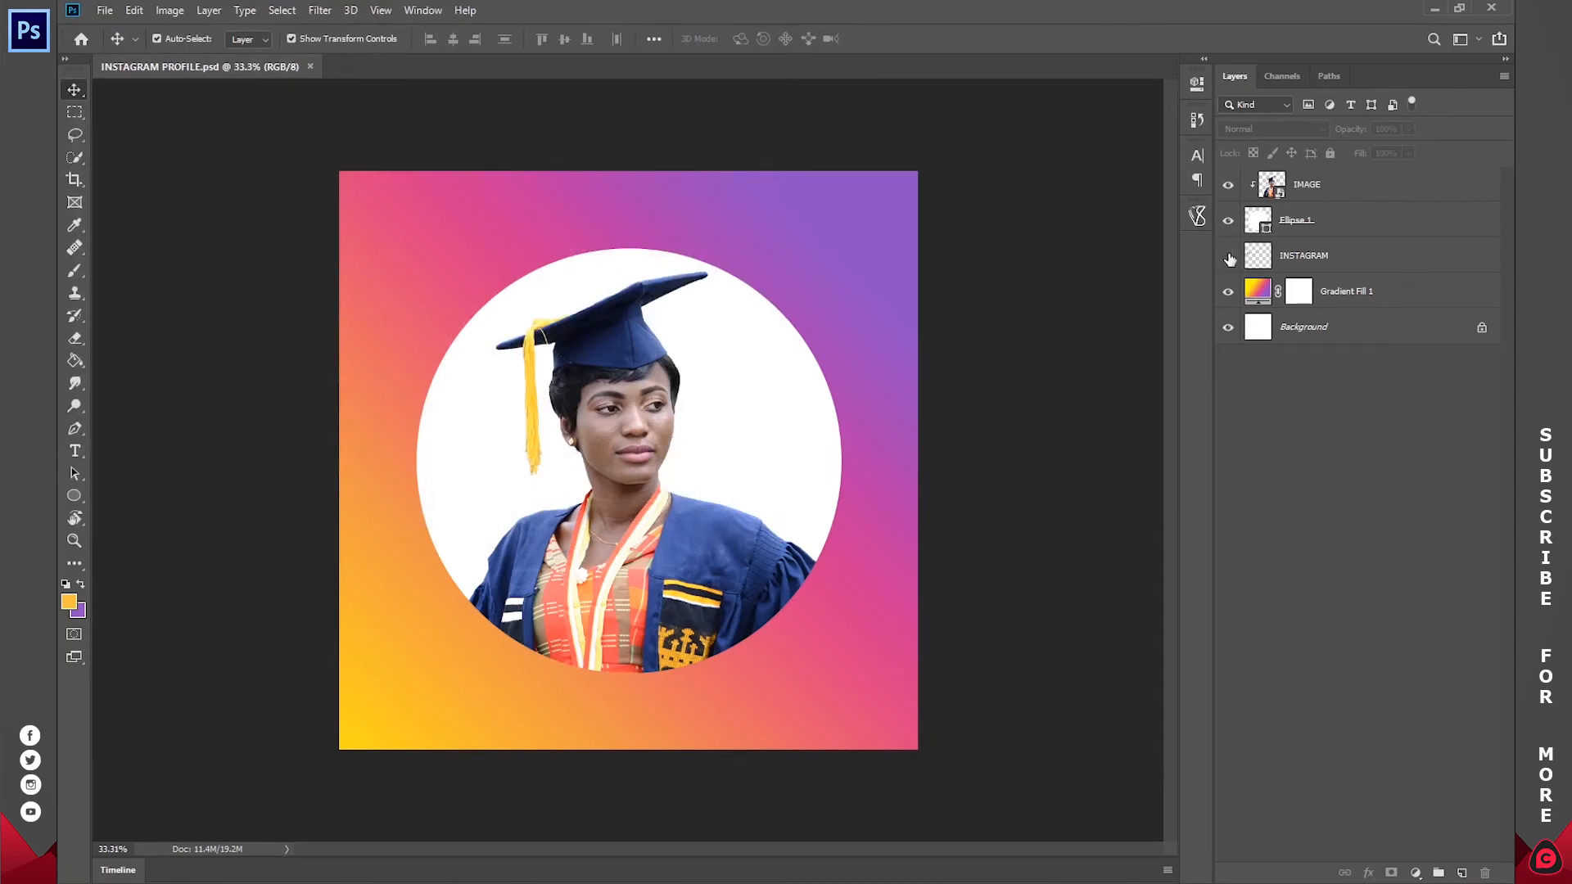
Step: Show the INSTAGRAM layer and move the logo to the lower-left part of the canvas, below the circle
click(1228, 257)
click(1362, 263)
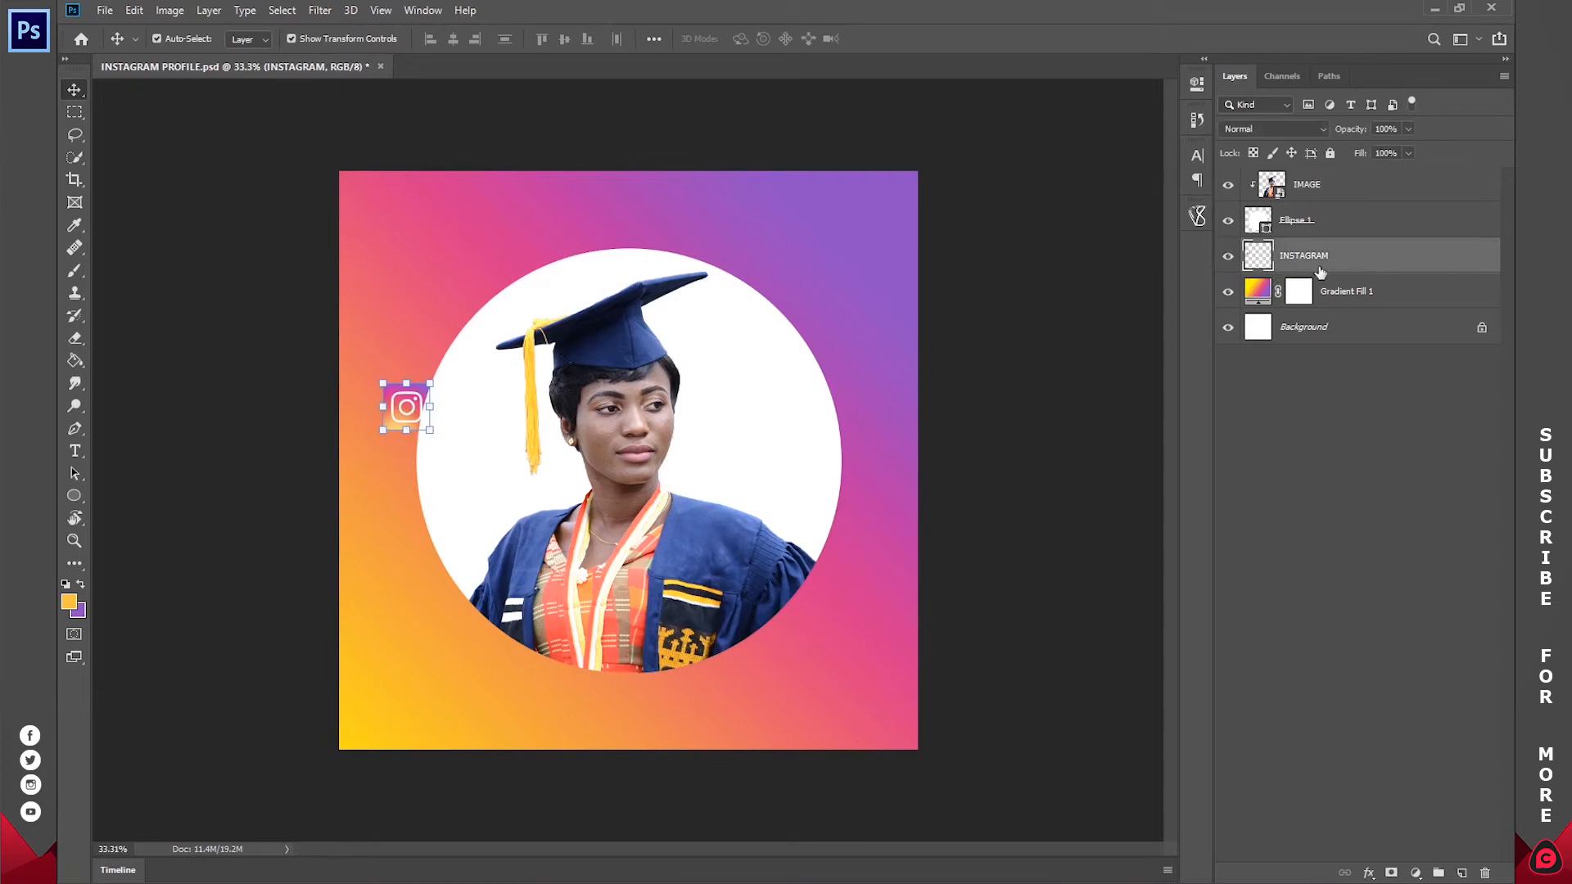
drag(556, 331, 631, 634)
Step: Select the logo's white rounded-square outline with the Magic Wand and cut it to a new layer
key(z)
drag(457, 735, 762, 541)
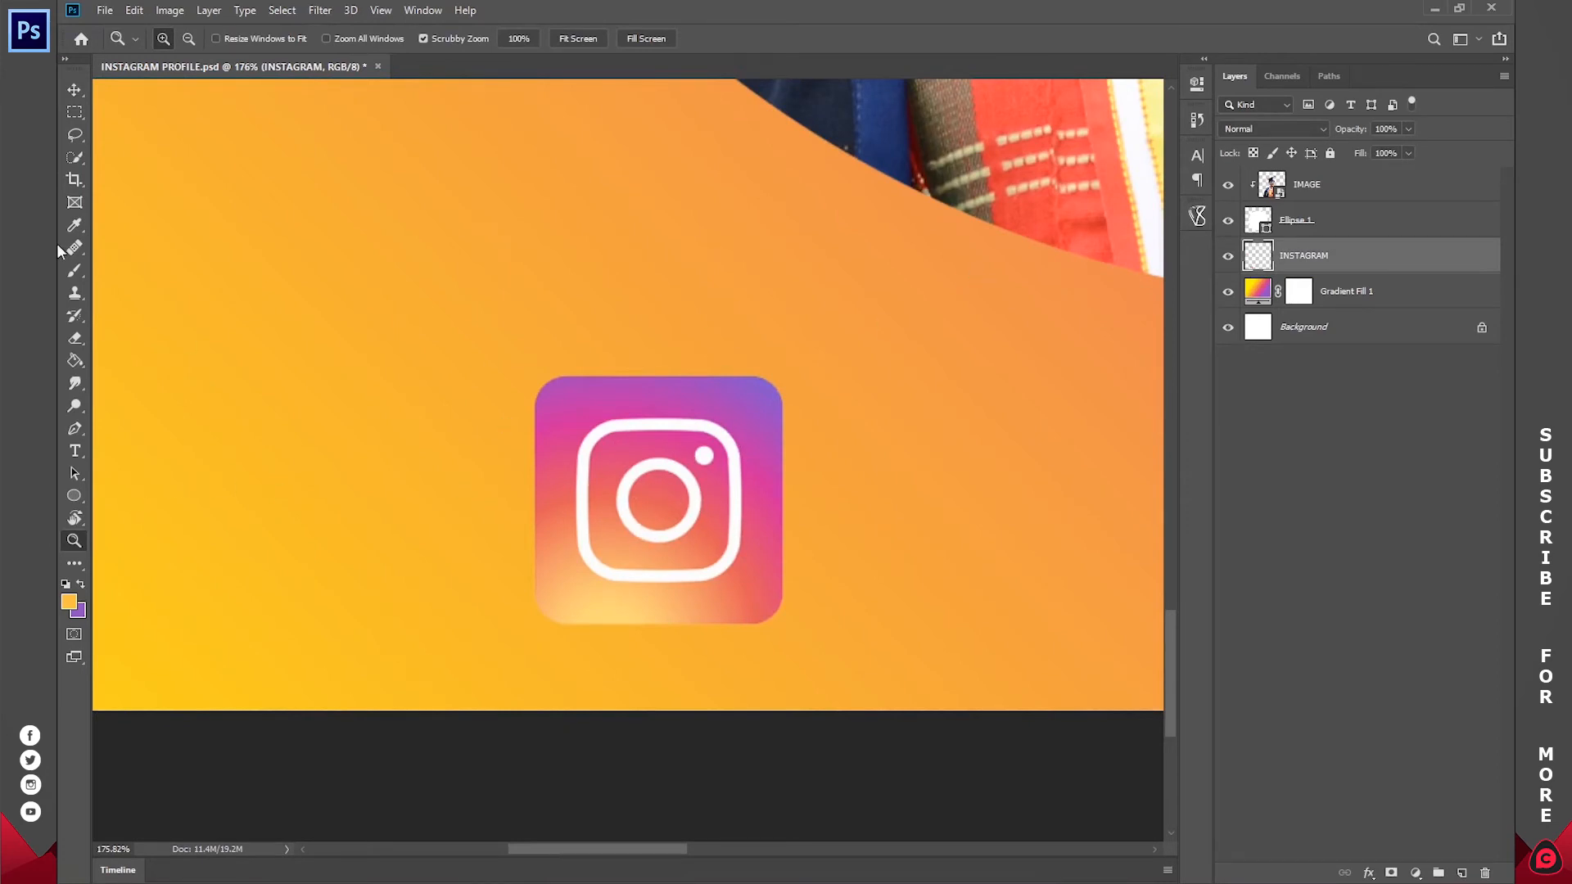
click(73, 158)
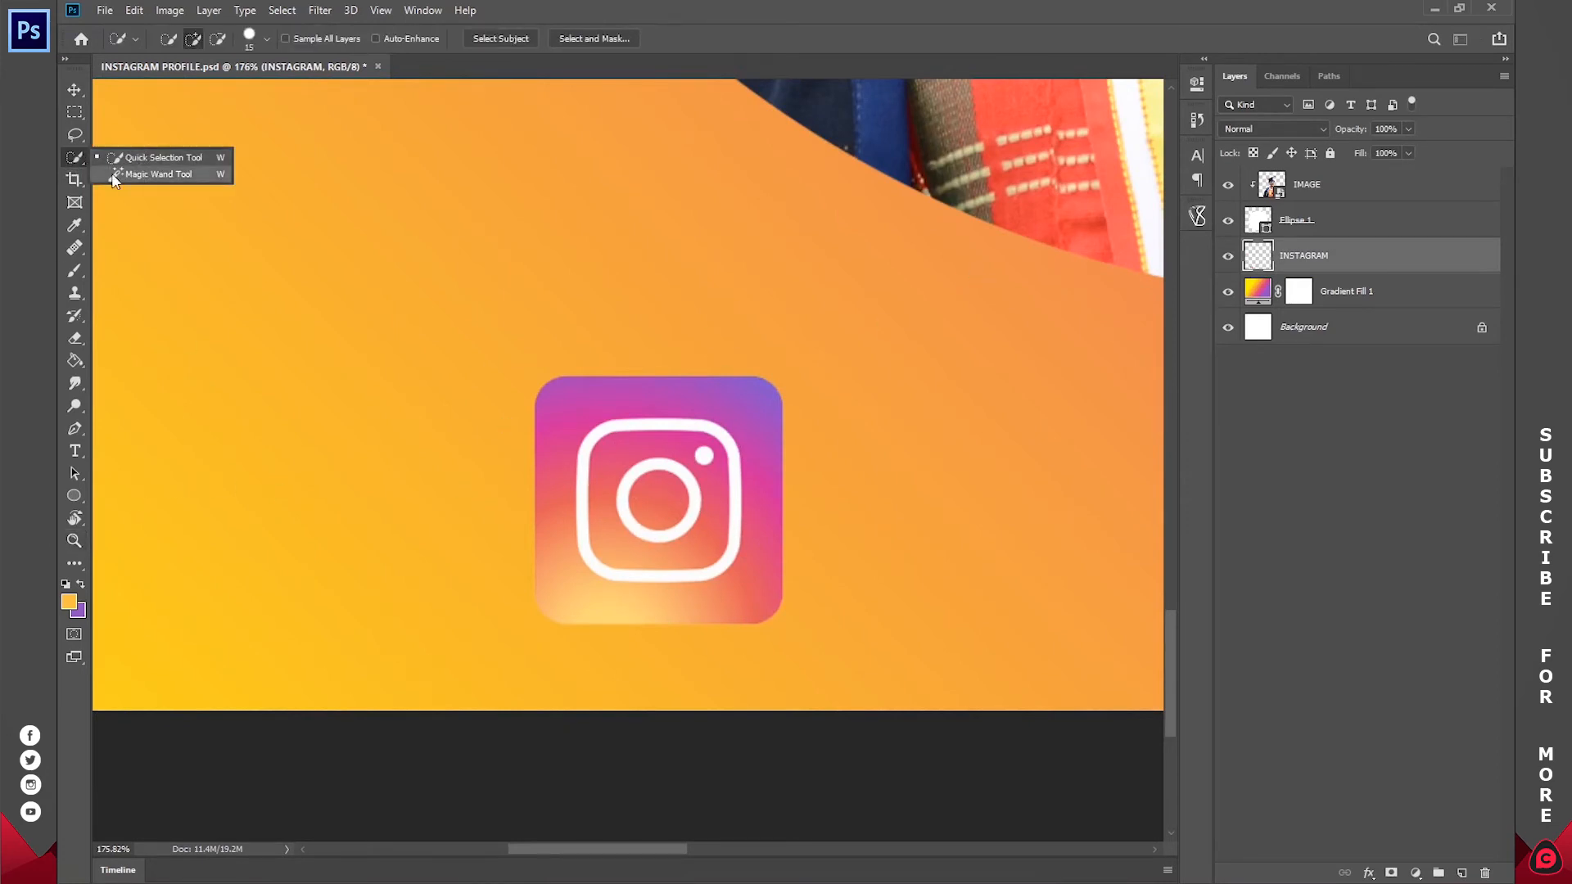
click(154, 175)
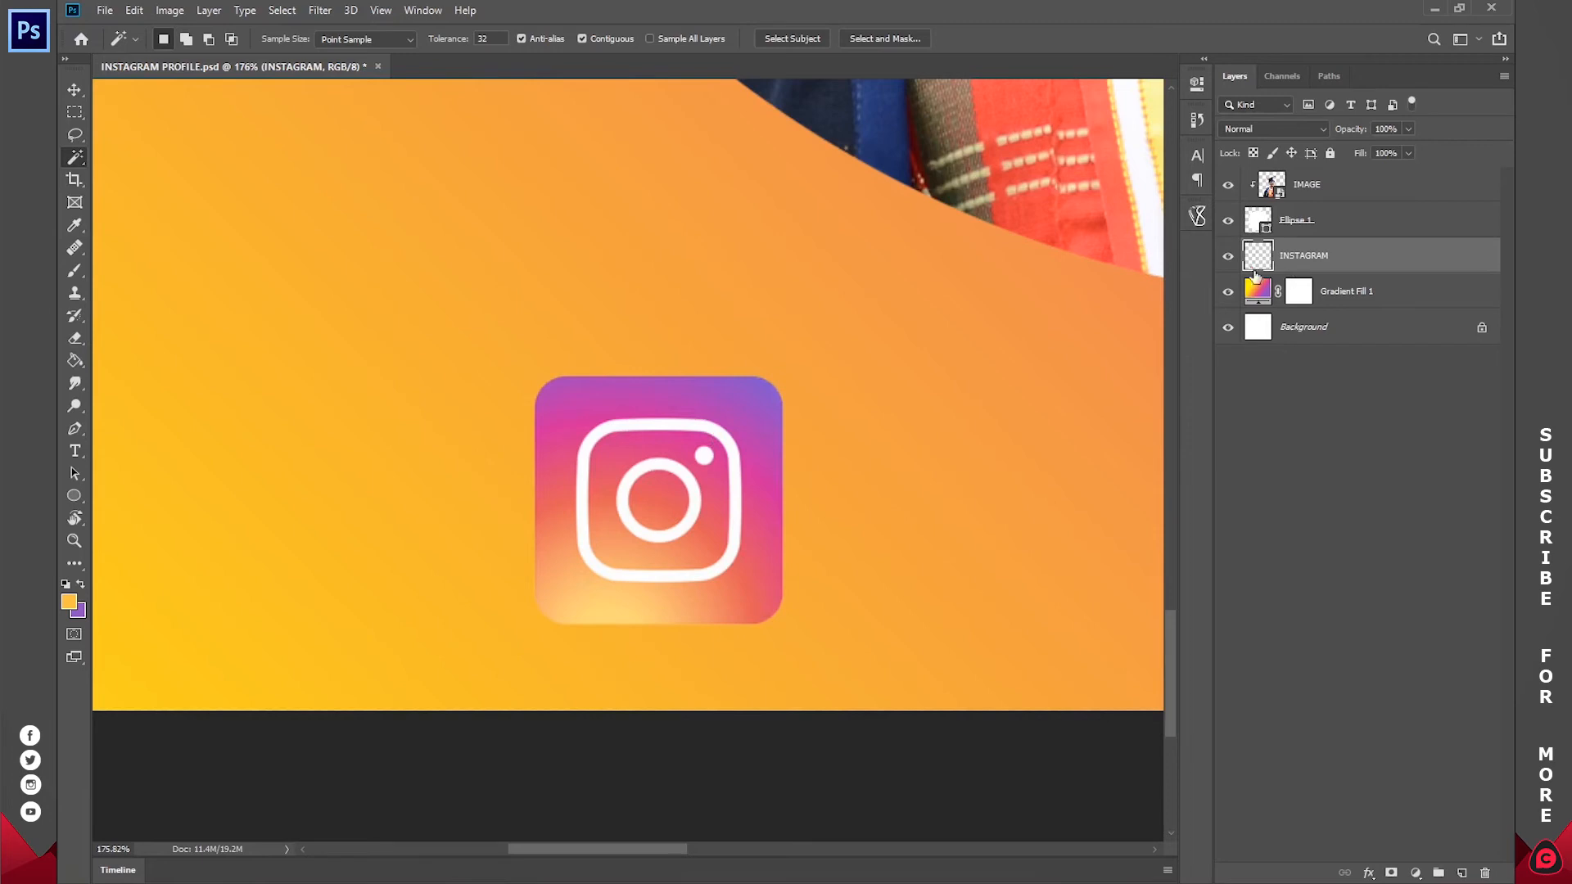
click(652, 424)
key(ctrl+d)
key(z)
drag(781, 510, 724, 507)
key(space)
drag(960, 484, 610, 465)
drag(319, 503, 544, 481)
key(space)
click(74, 156)
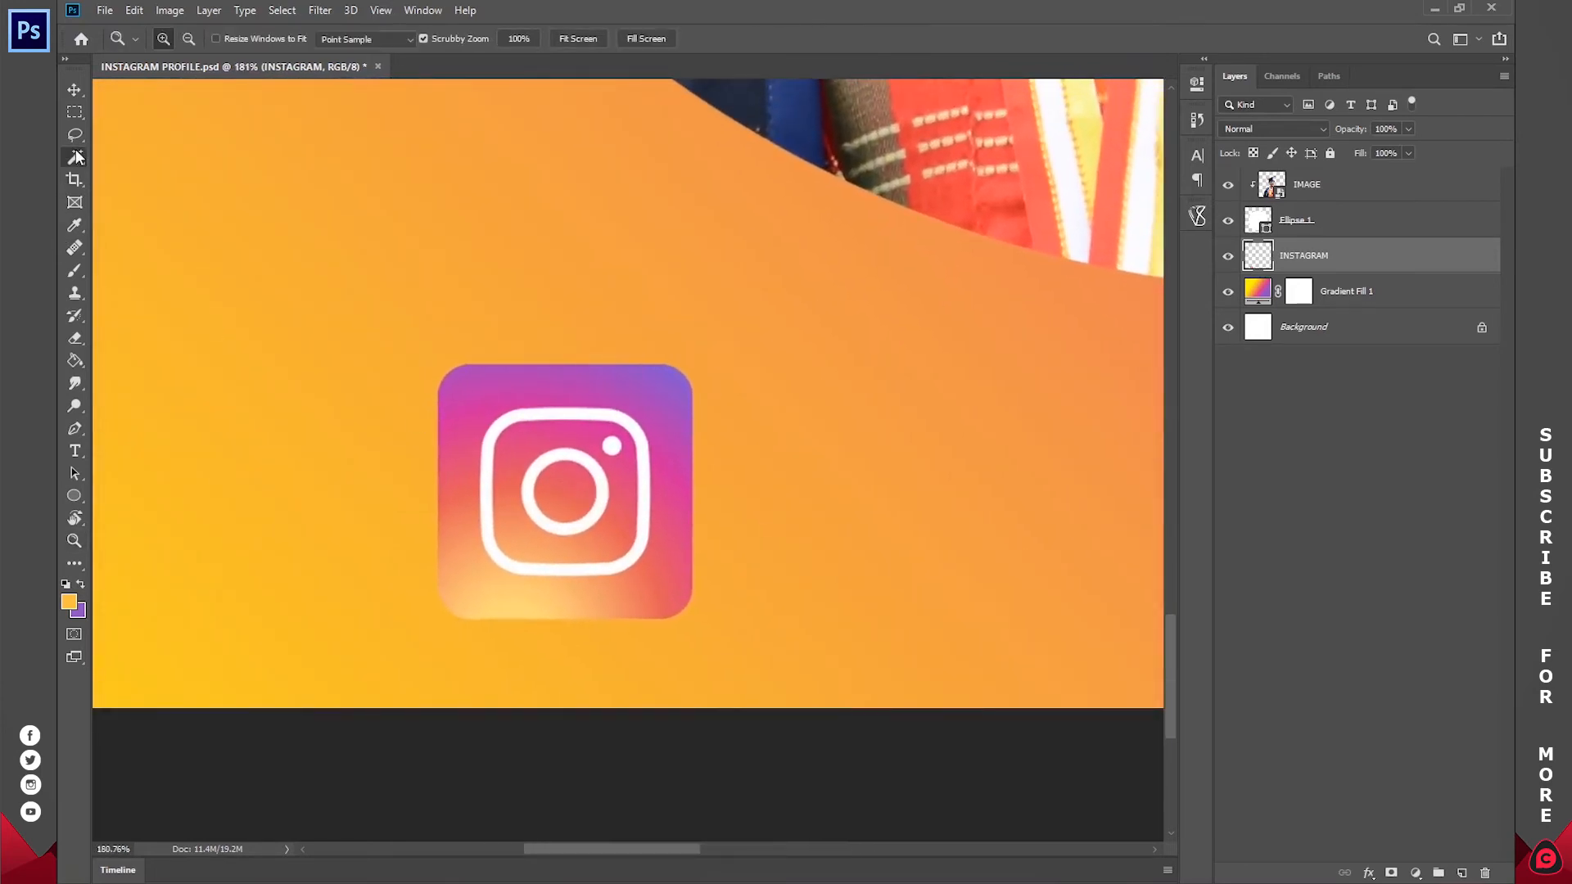
click(524, 417)
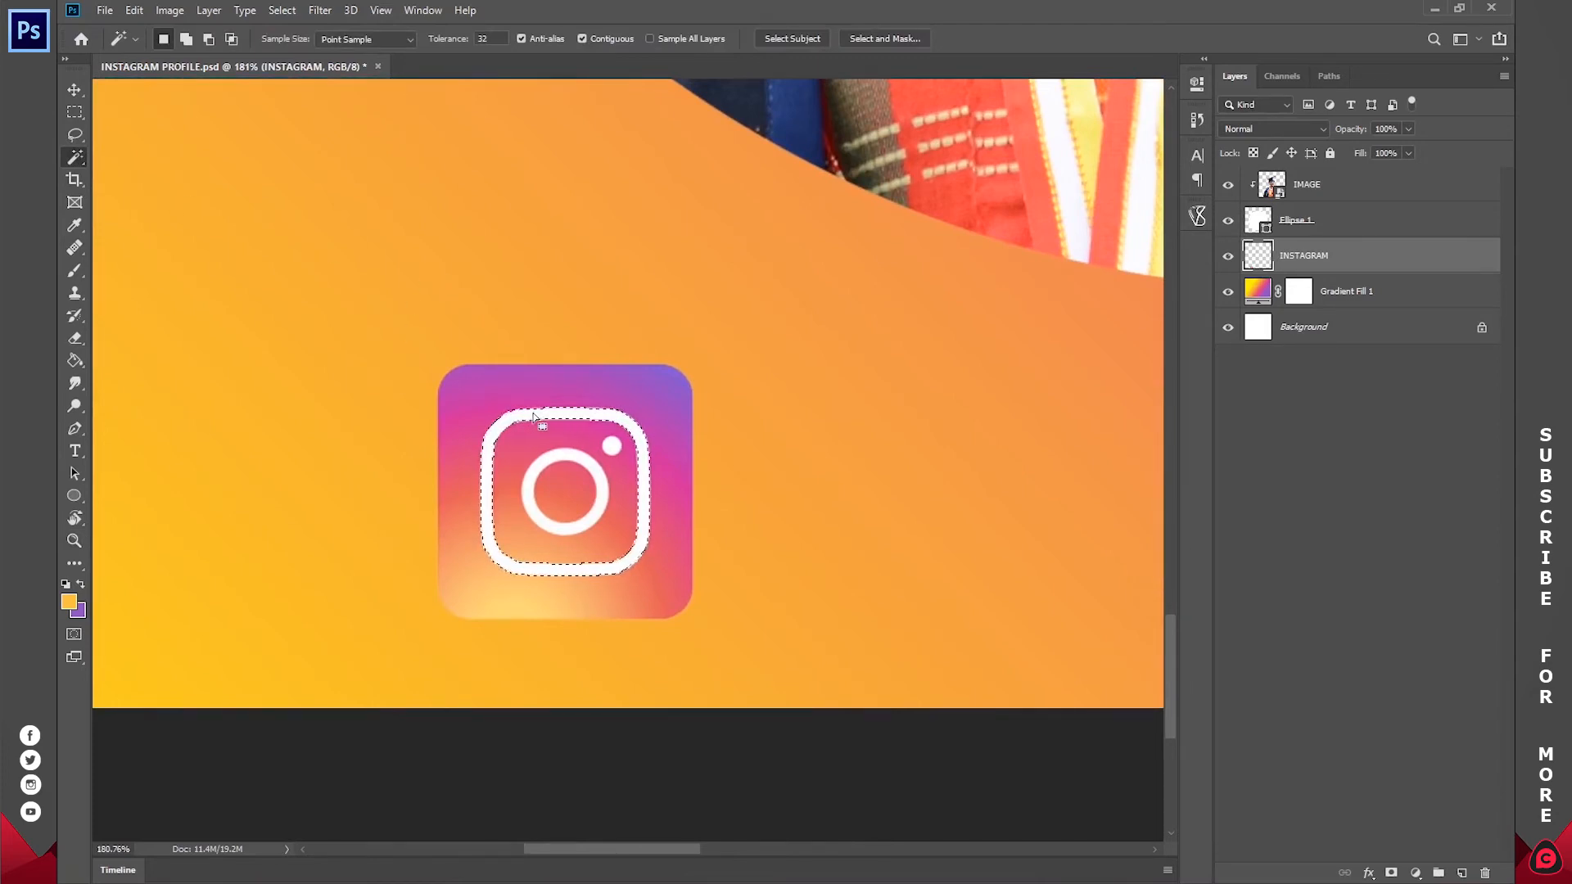
right_click(533, 420)
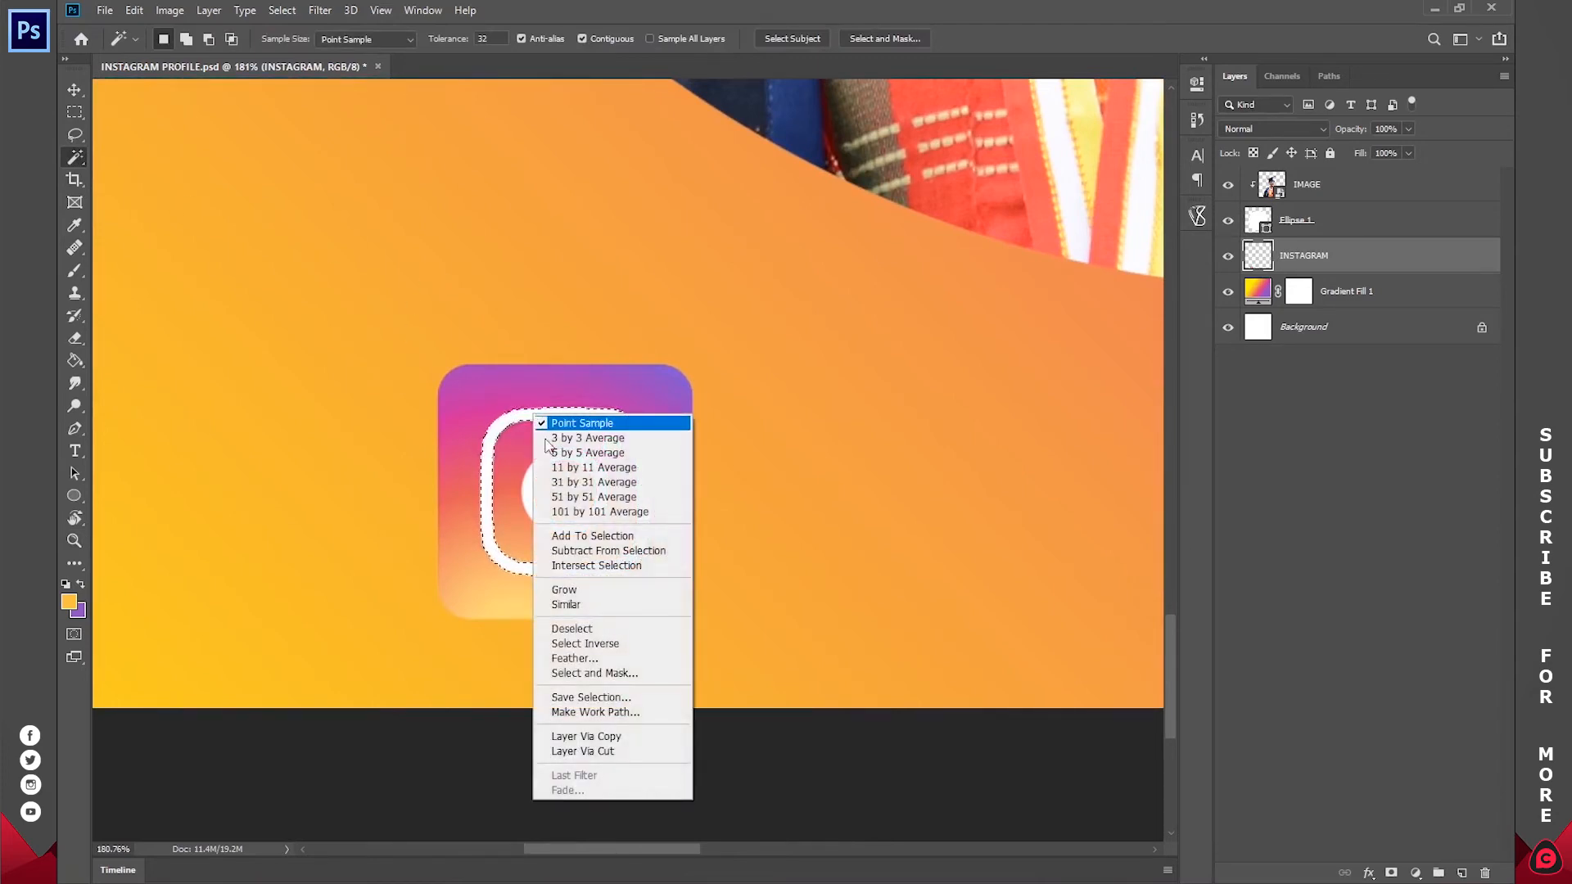
click(589, 750)
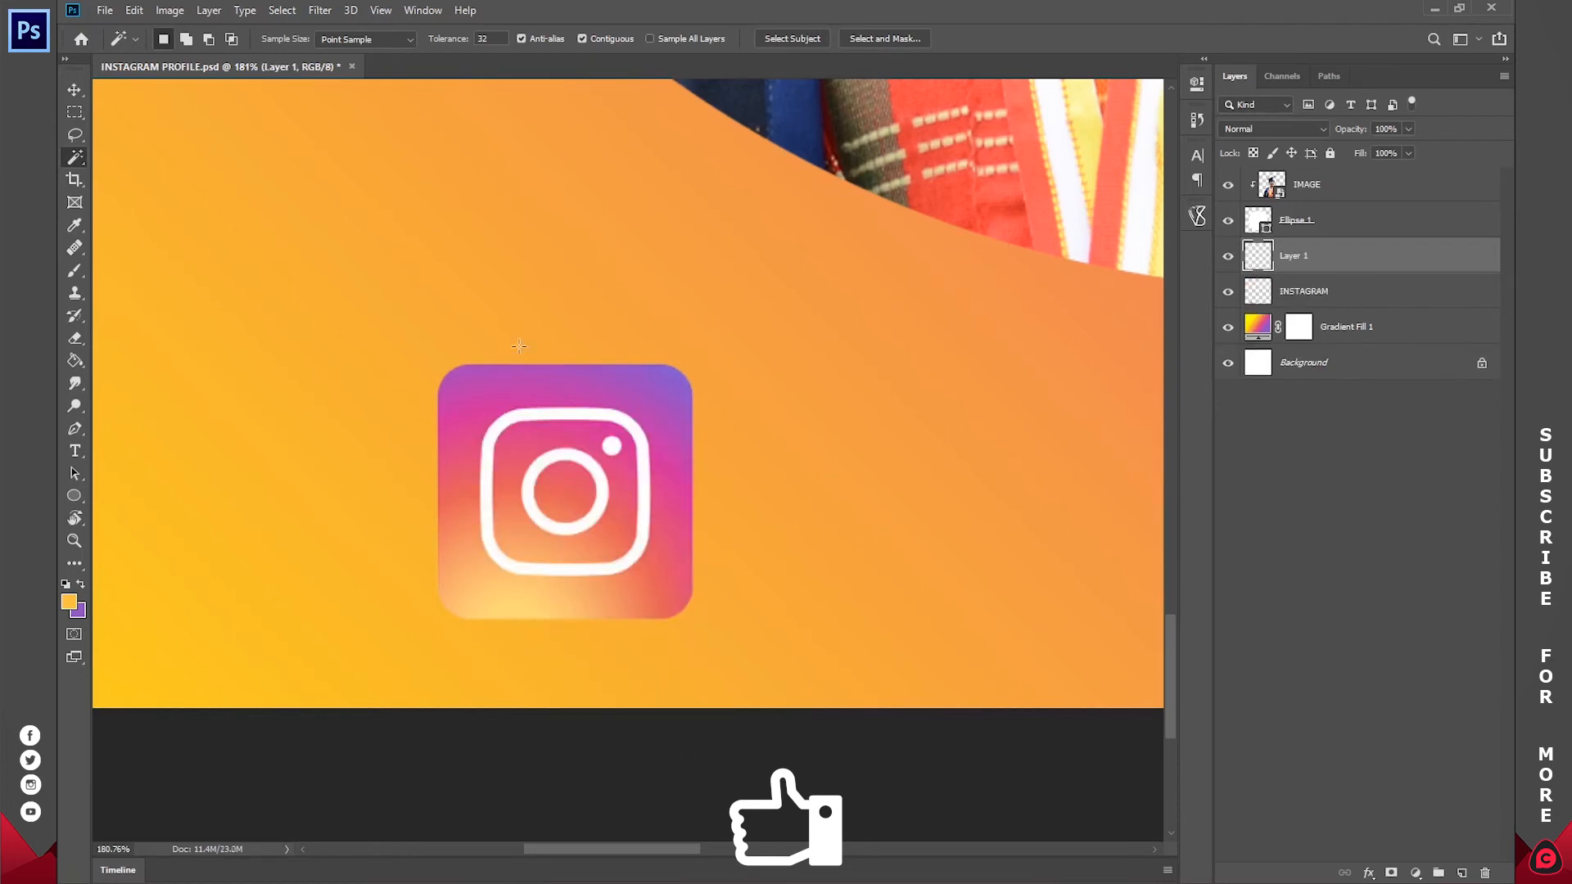
Step: Toggle Layer 1's visibility to check the cut outline, leave it hidden, and make INSTAGRAM the active layer
click(1228, 256)
click(1228, 258)
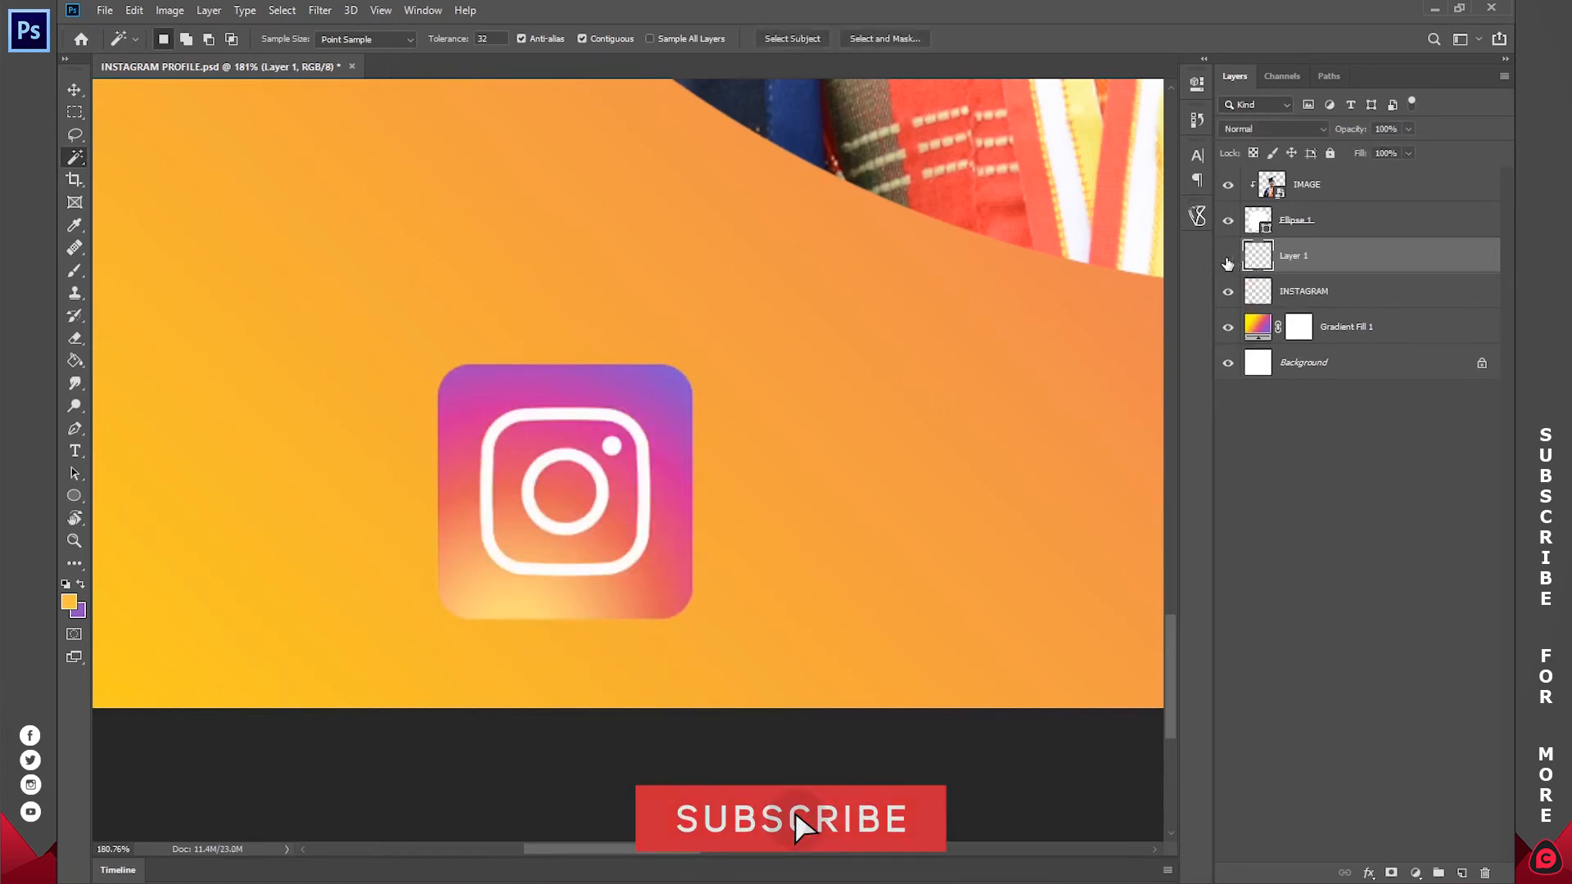
click(1229, 258)
click(1229, 258)
click(1312, 300)
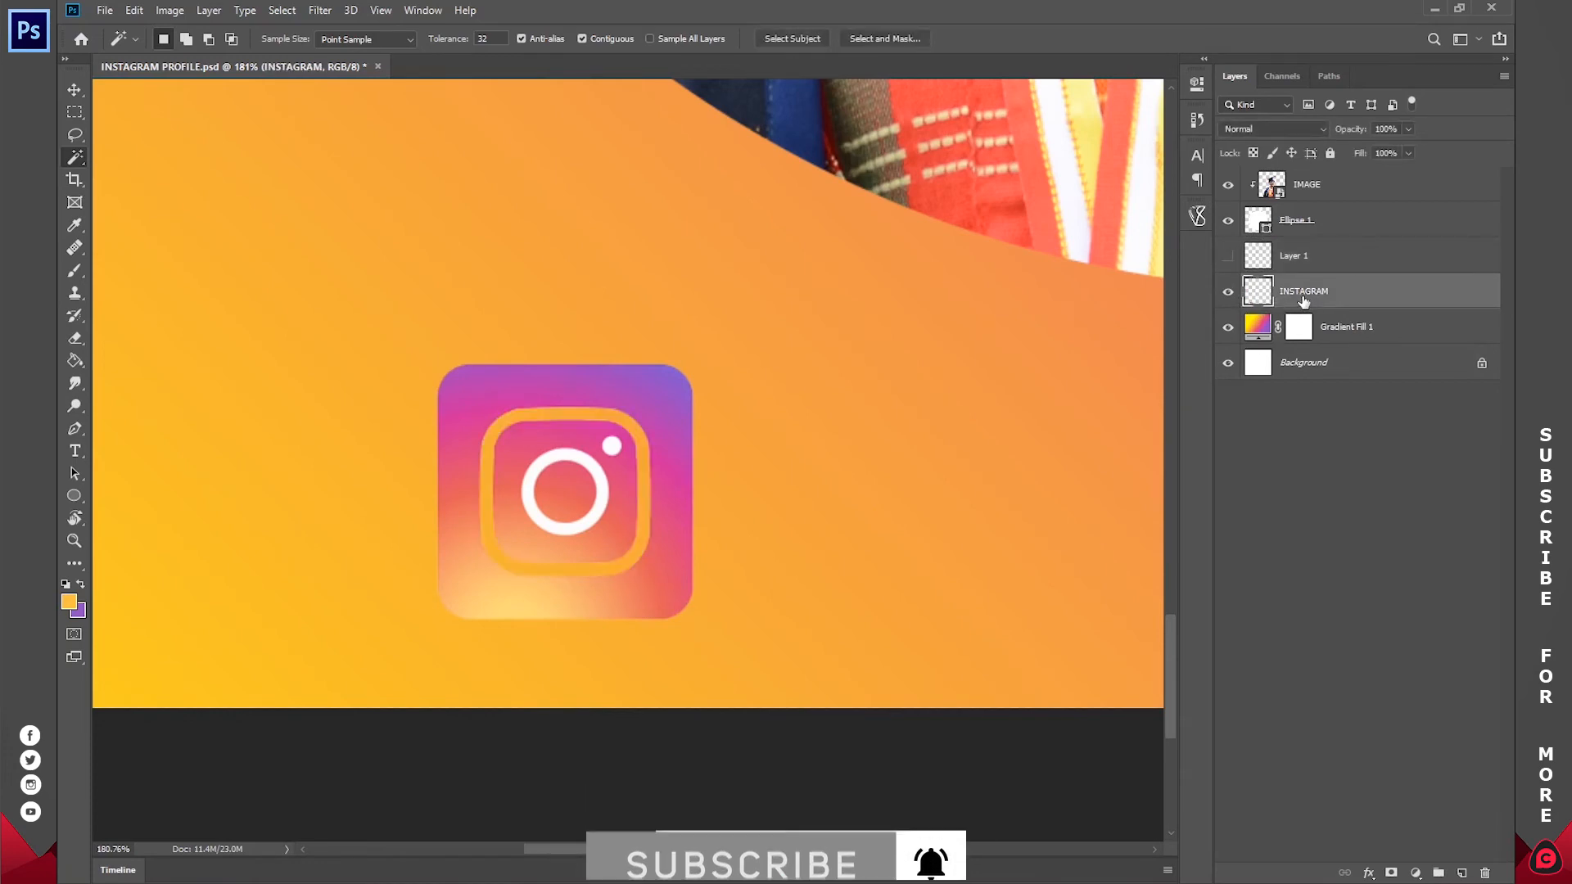
Step: Select the white ring in the middle of the logo with the Magic Wand and cut it to a new layer
key(v)
mouse_move(596, 453)
mouse_down()
mouse_move(555, 420)
mouse_move(598, 454)
mouse_up()
key(w)
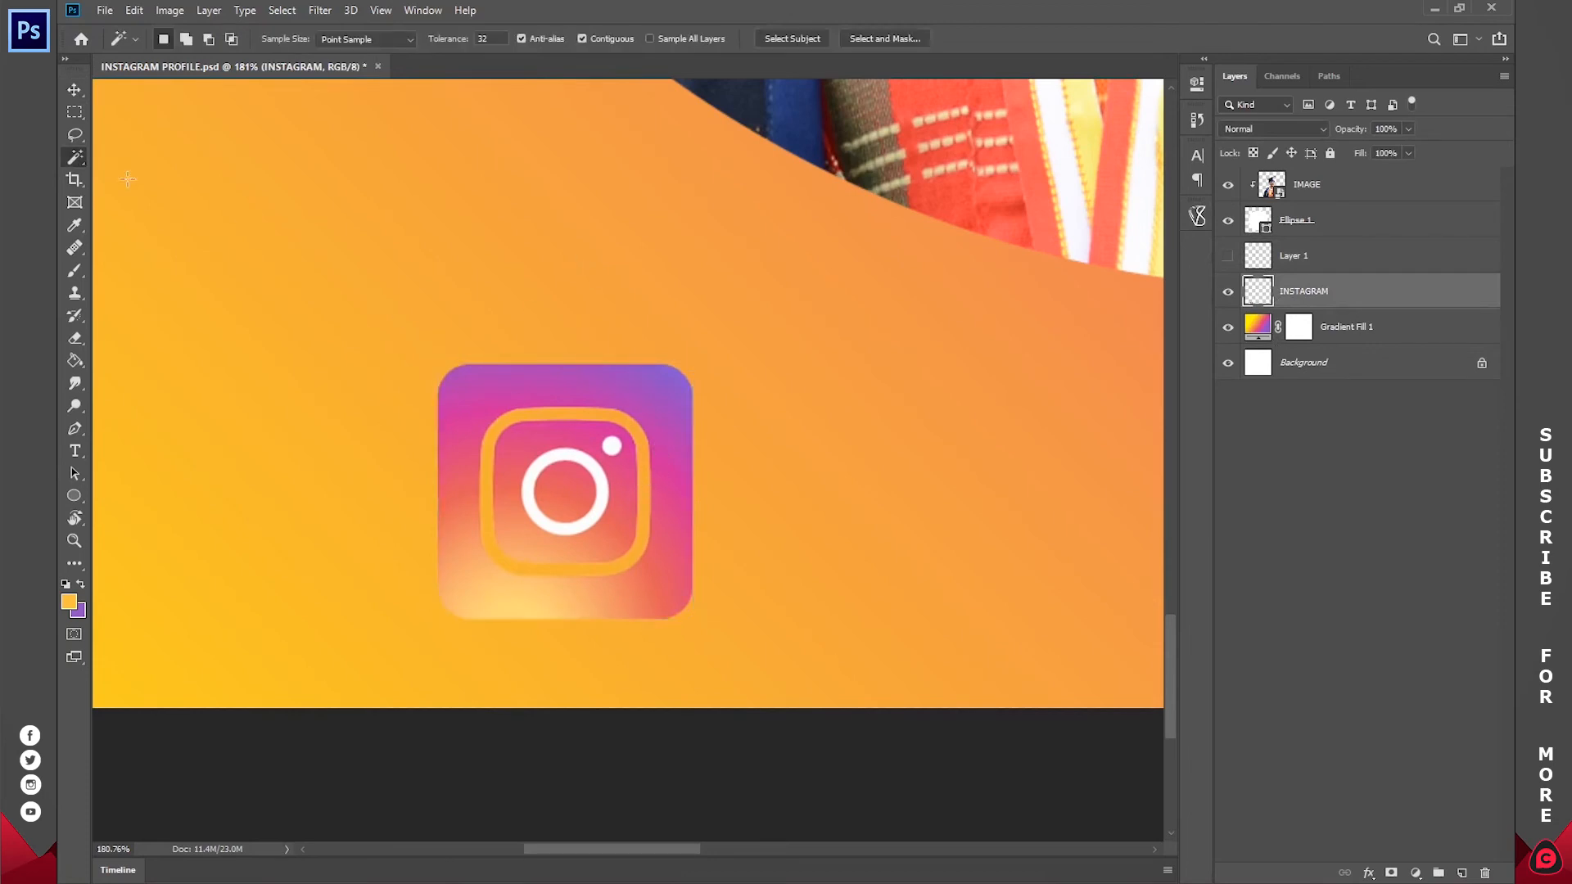
right_click(76, 159)
click(141, 169)
click(591, 465)
right_click(591, 465)
click(671, 802)
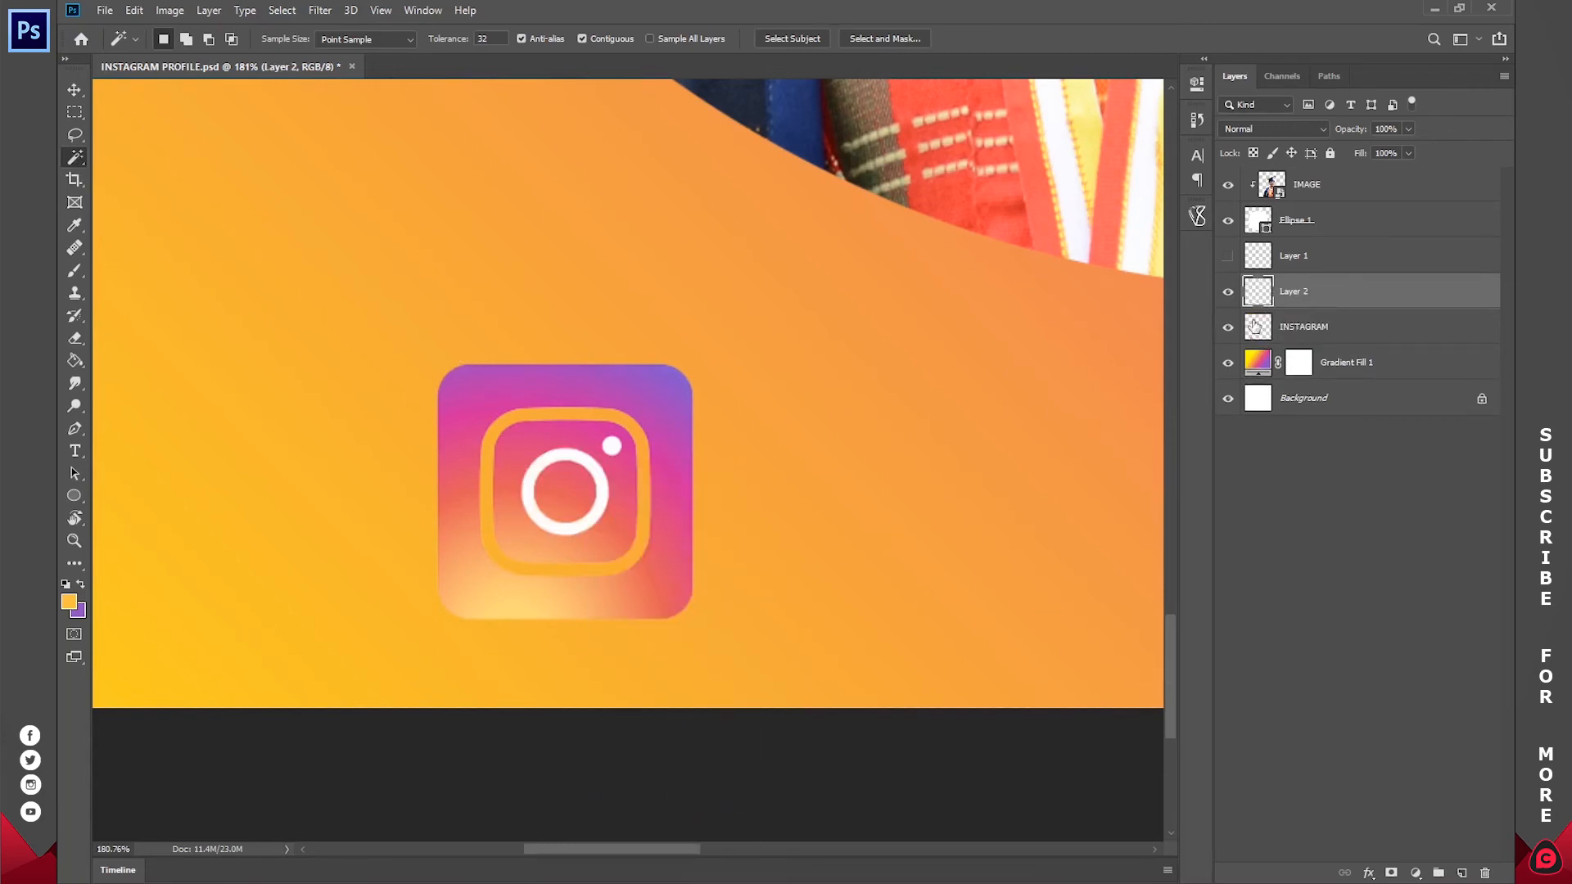
Step: Hide Layer 2 and cut the logo's small white dot from the INSTAGRAM layer to its own layer
click(1229, 293)
click(1290, 334)
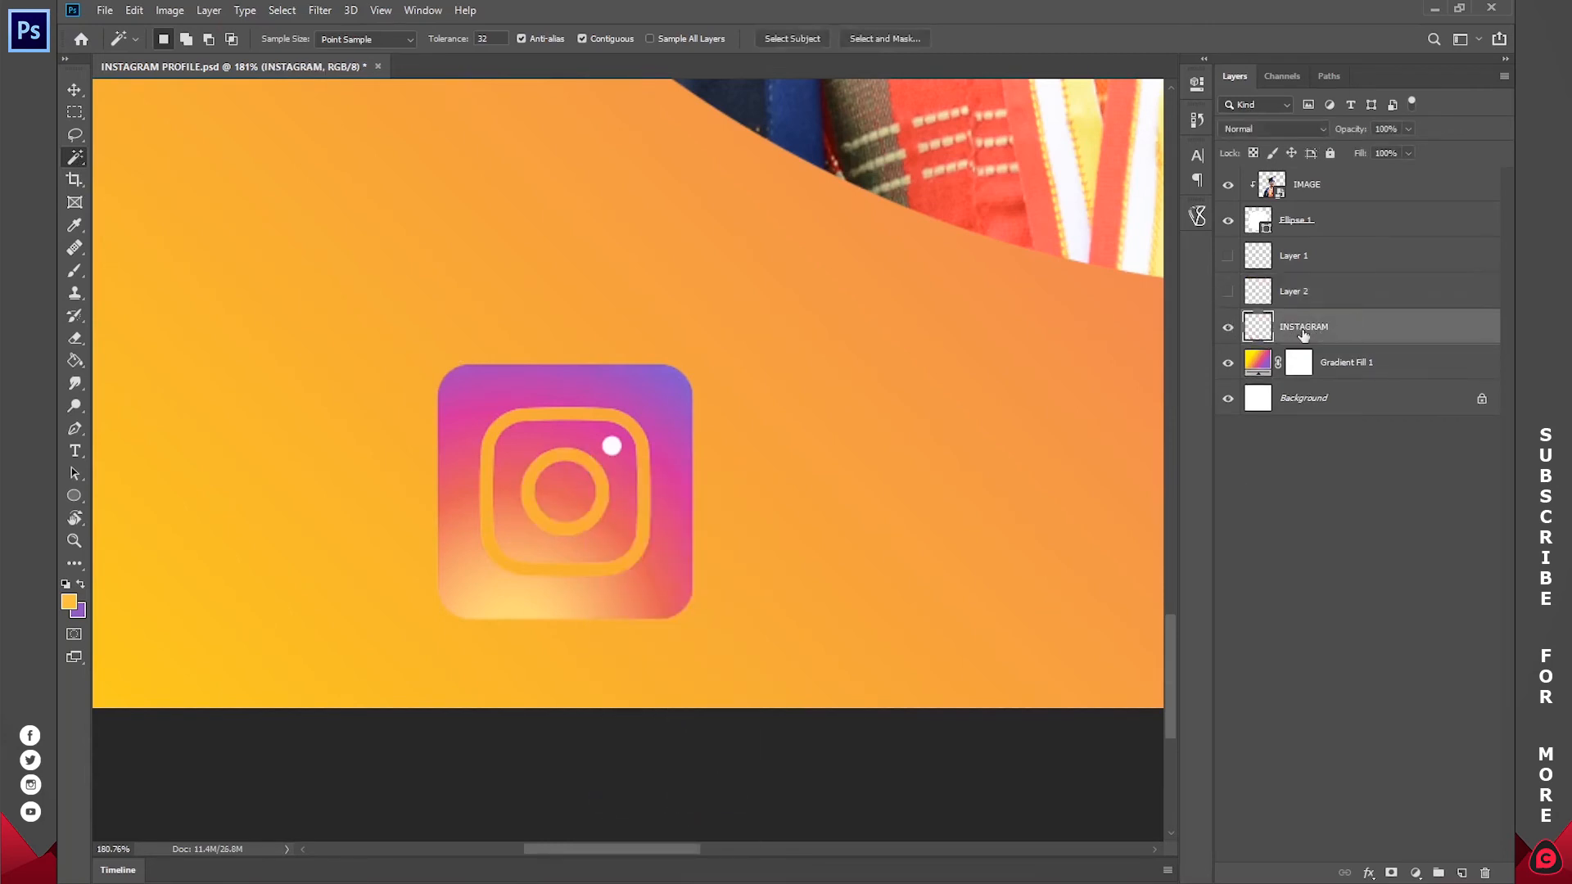
right_click(612, 446)
click(675, 784)
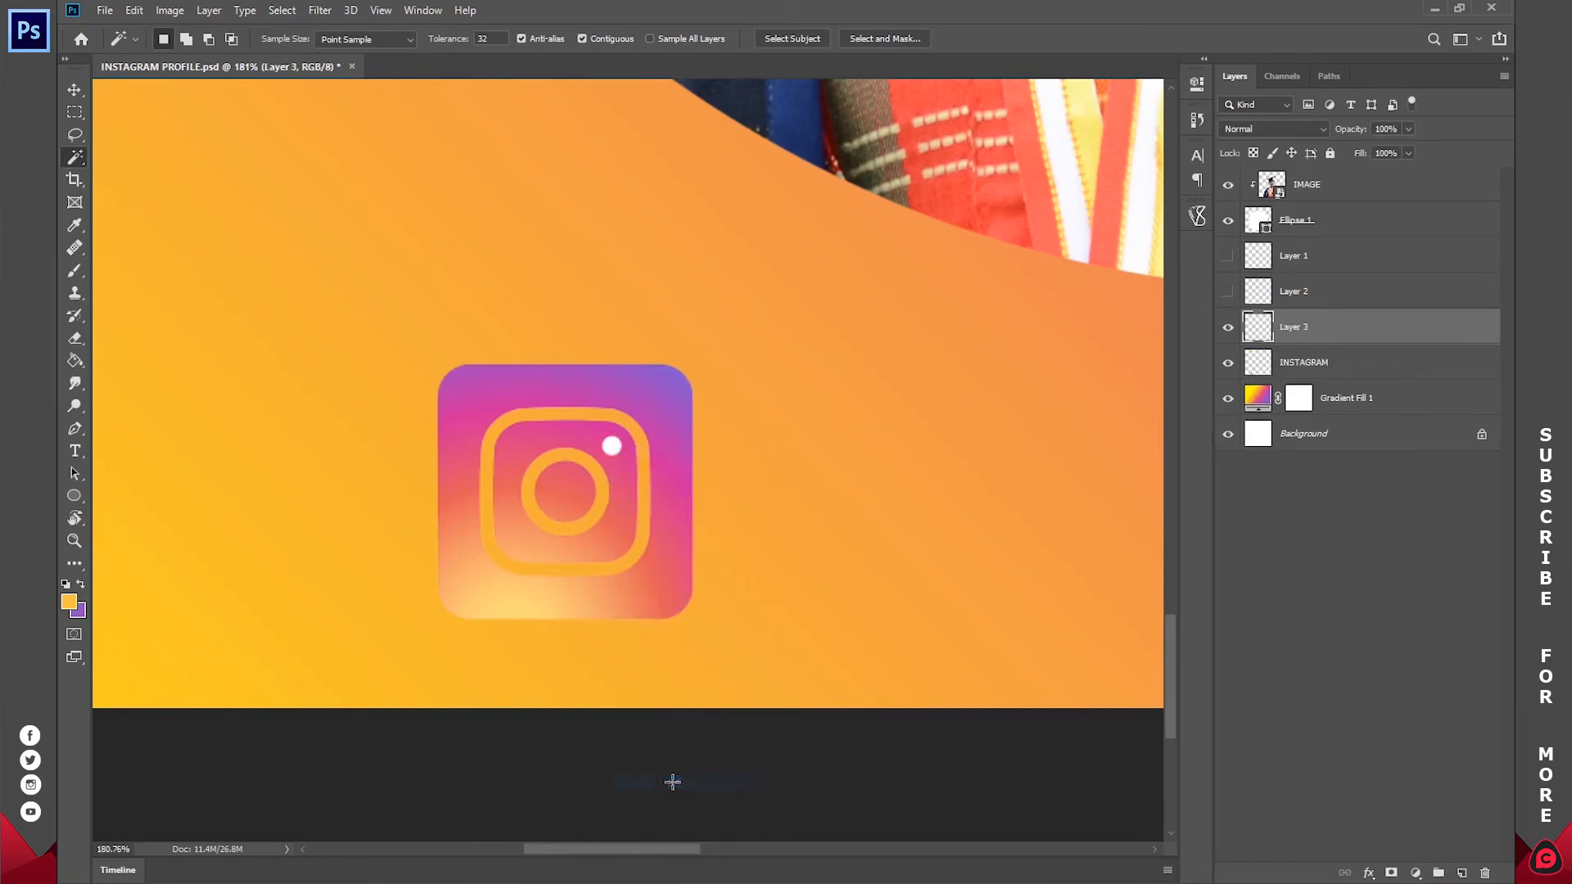
Step: Delete the INSTAGRAM layer with the leftover coloured square and show Layer 2 and Layer 1 again
click(1313, 363)
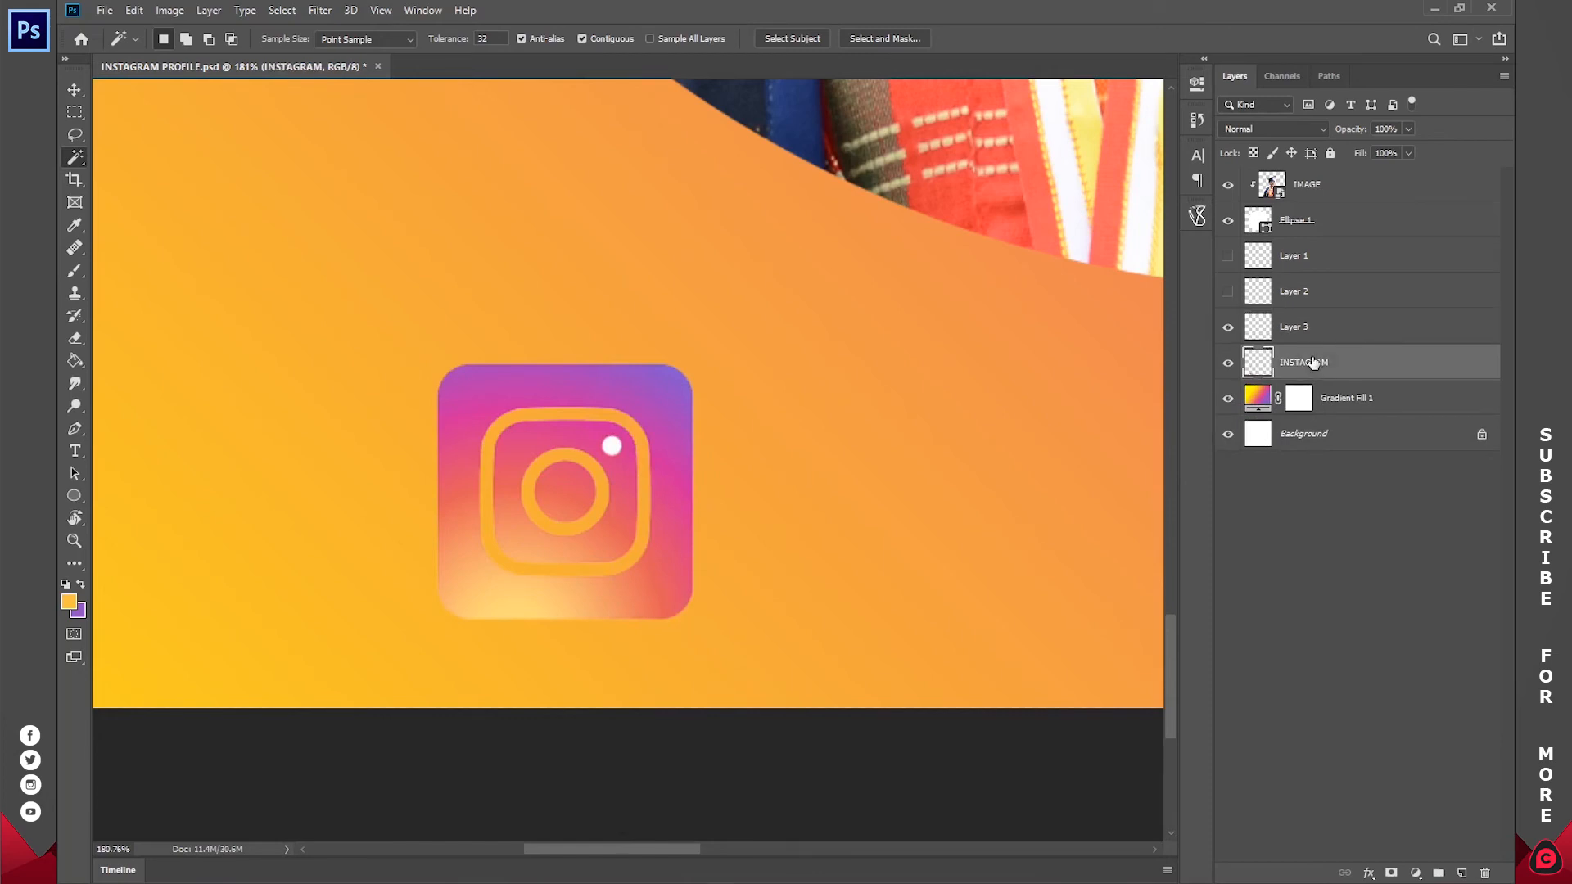
key(Delete)
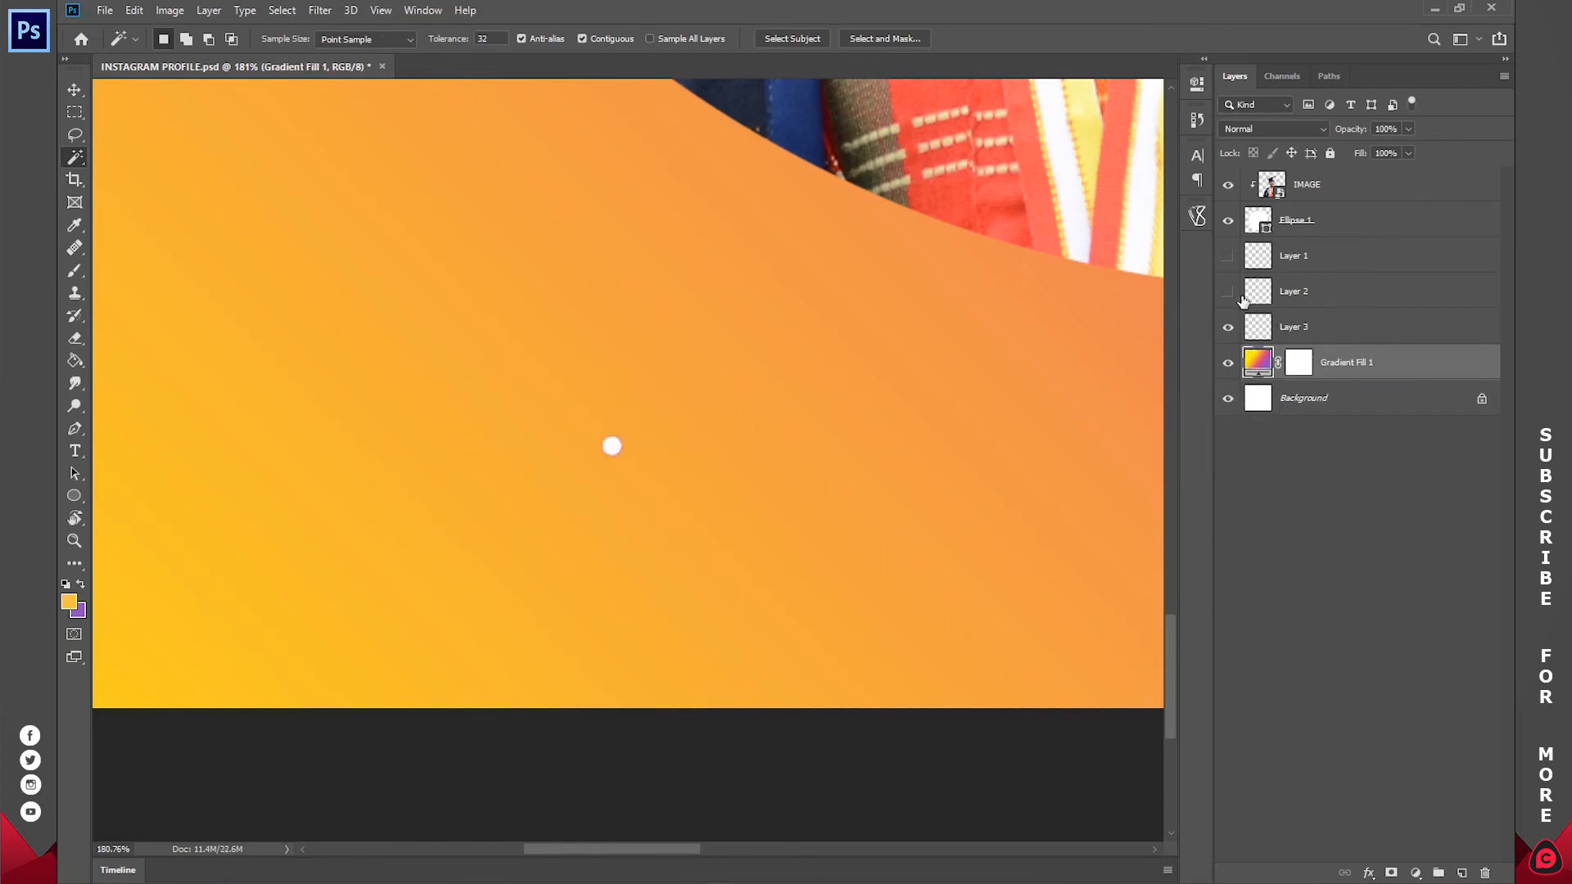
click(1227, 291)
click(1227, 256)
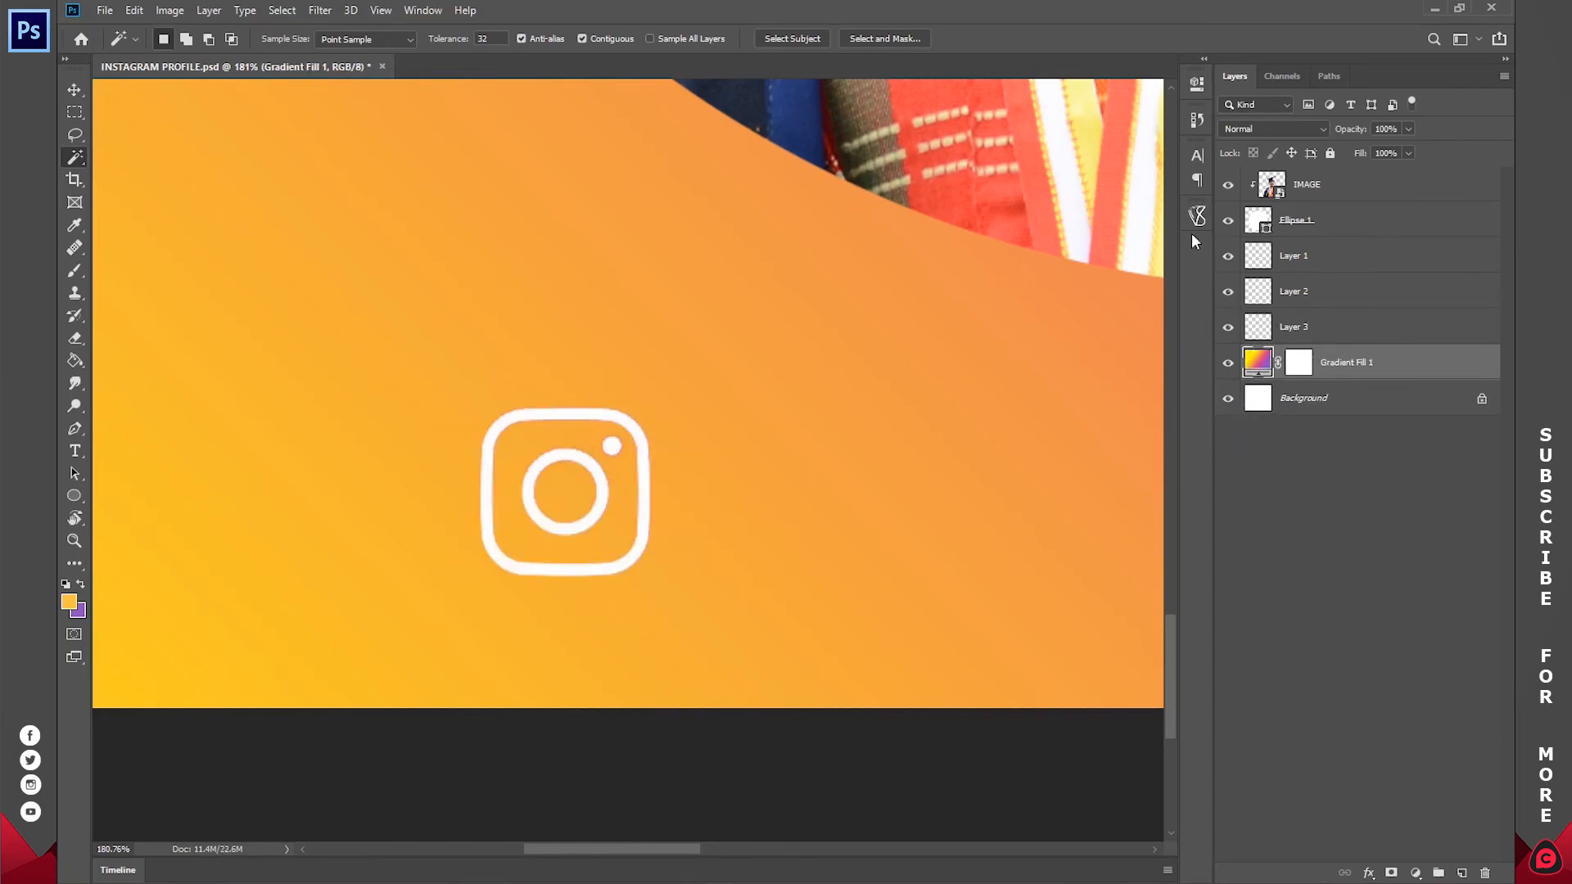
Step: Select Layer 1, Layer 2 and Layer 3, the three parts of the Instagram logo, and merge them into one layer
click(1345, 262)
shift+click(1335, 325)
key(z)
mouse_move(588, 474)
mouse_down()
mouse_move(697, 473)
mouse_move(606, 464)
mouse_up()
drag(901, 386, 734, 390)
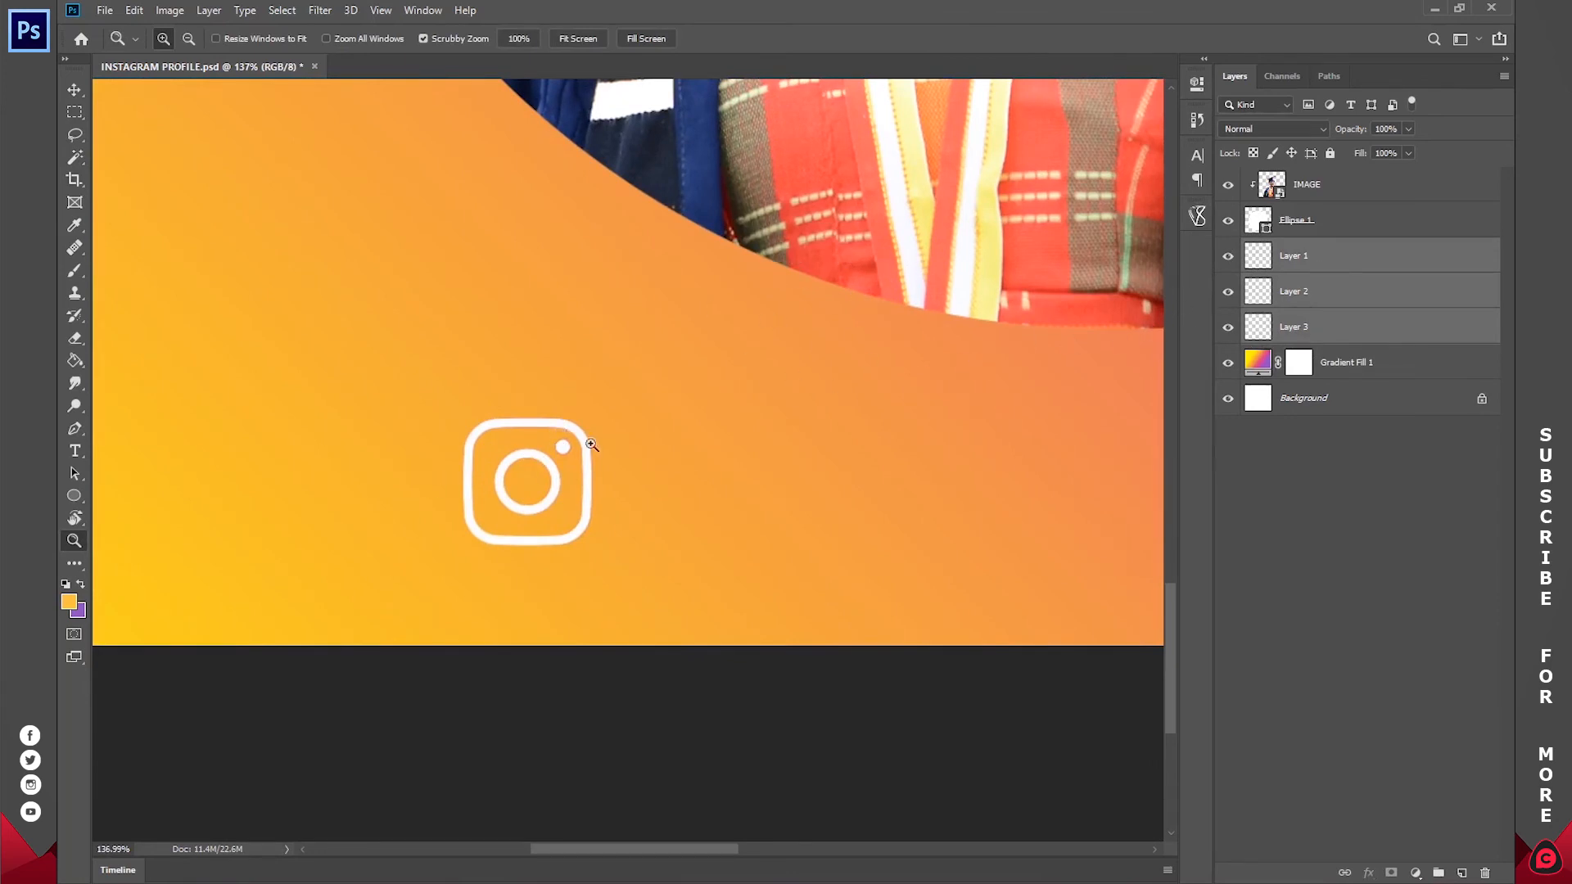
drag(1113, 297, 923, 295)
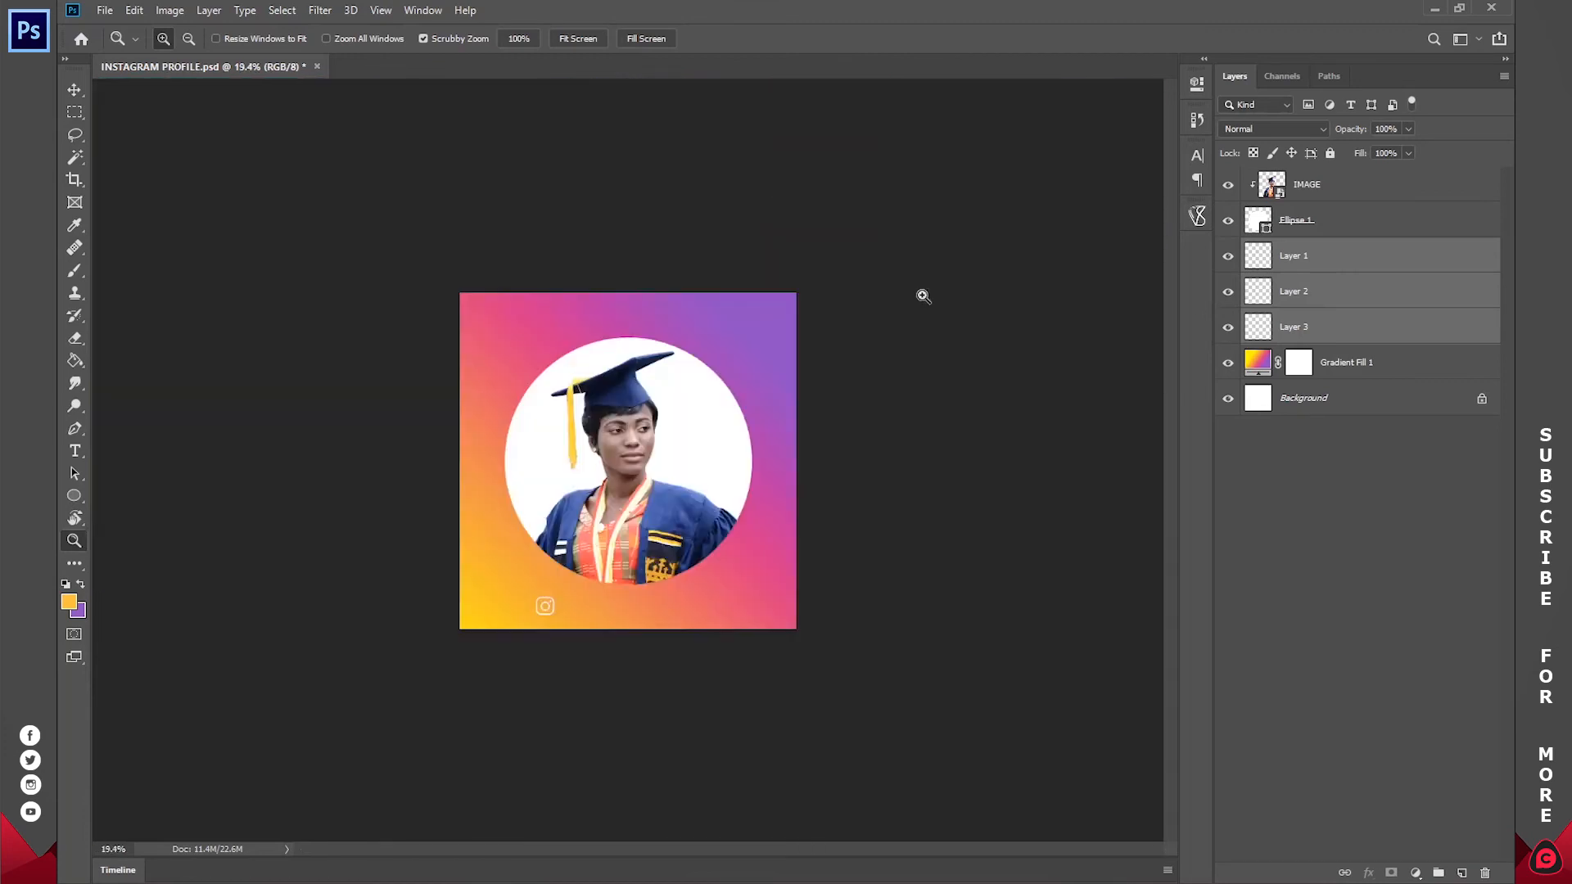
click(573, 39)
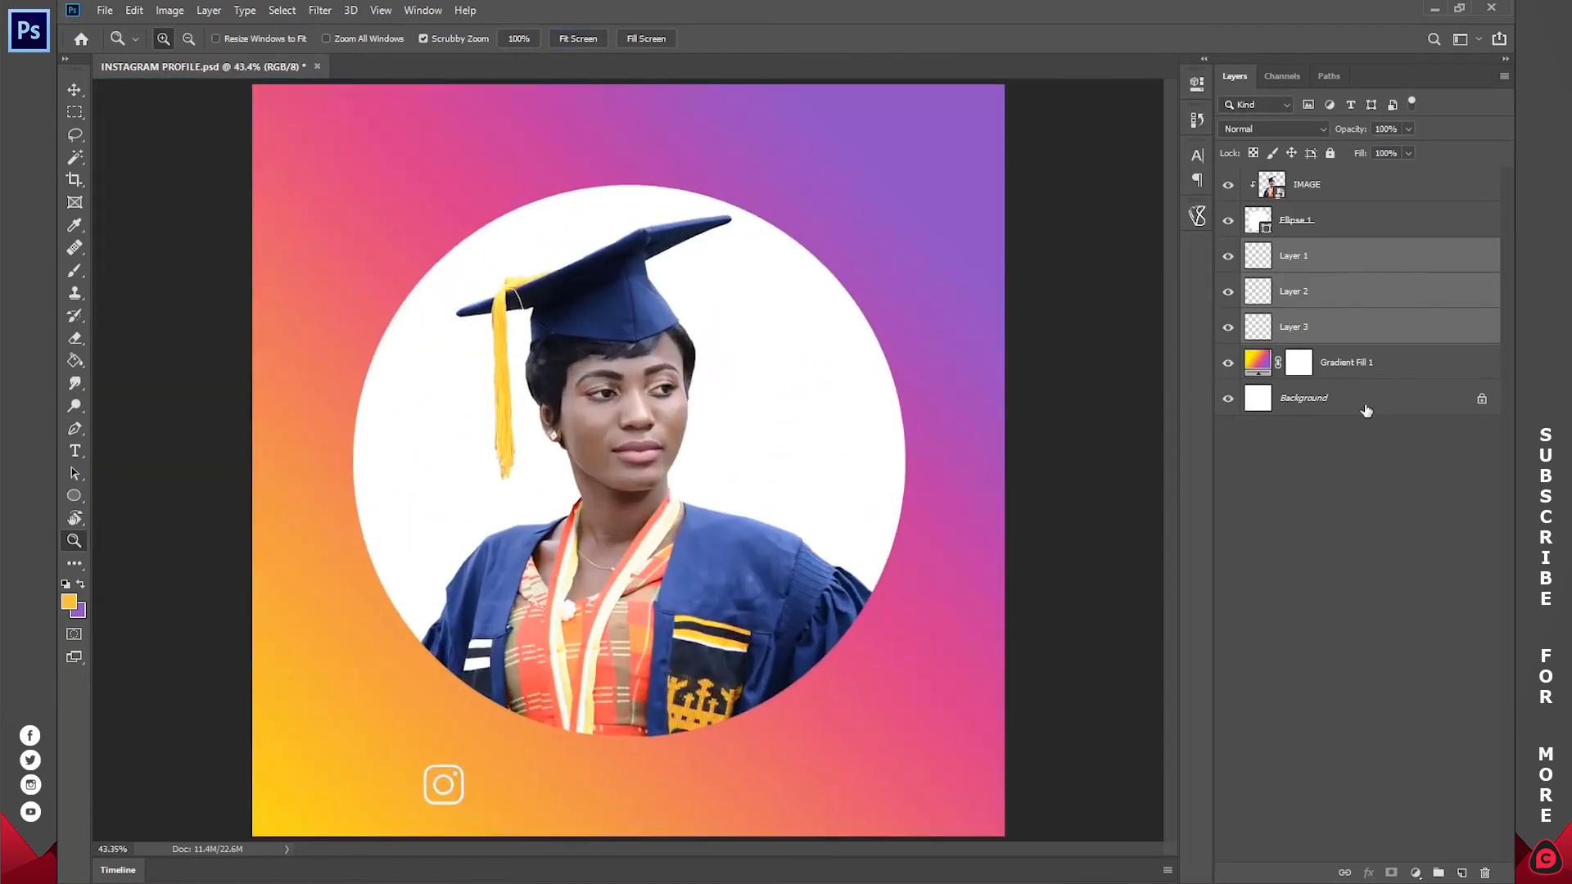
drag(356, 839, 843, 495)
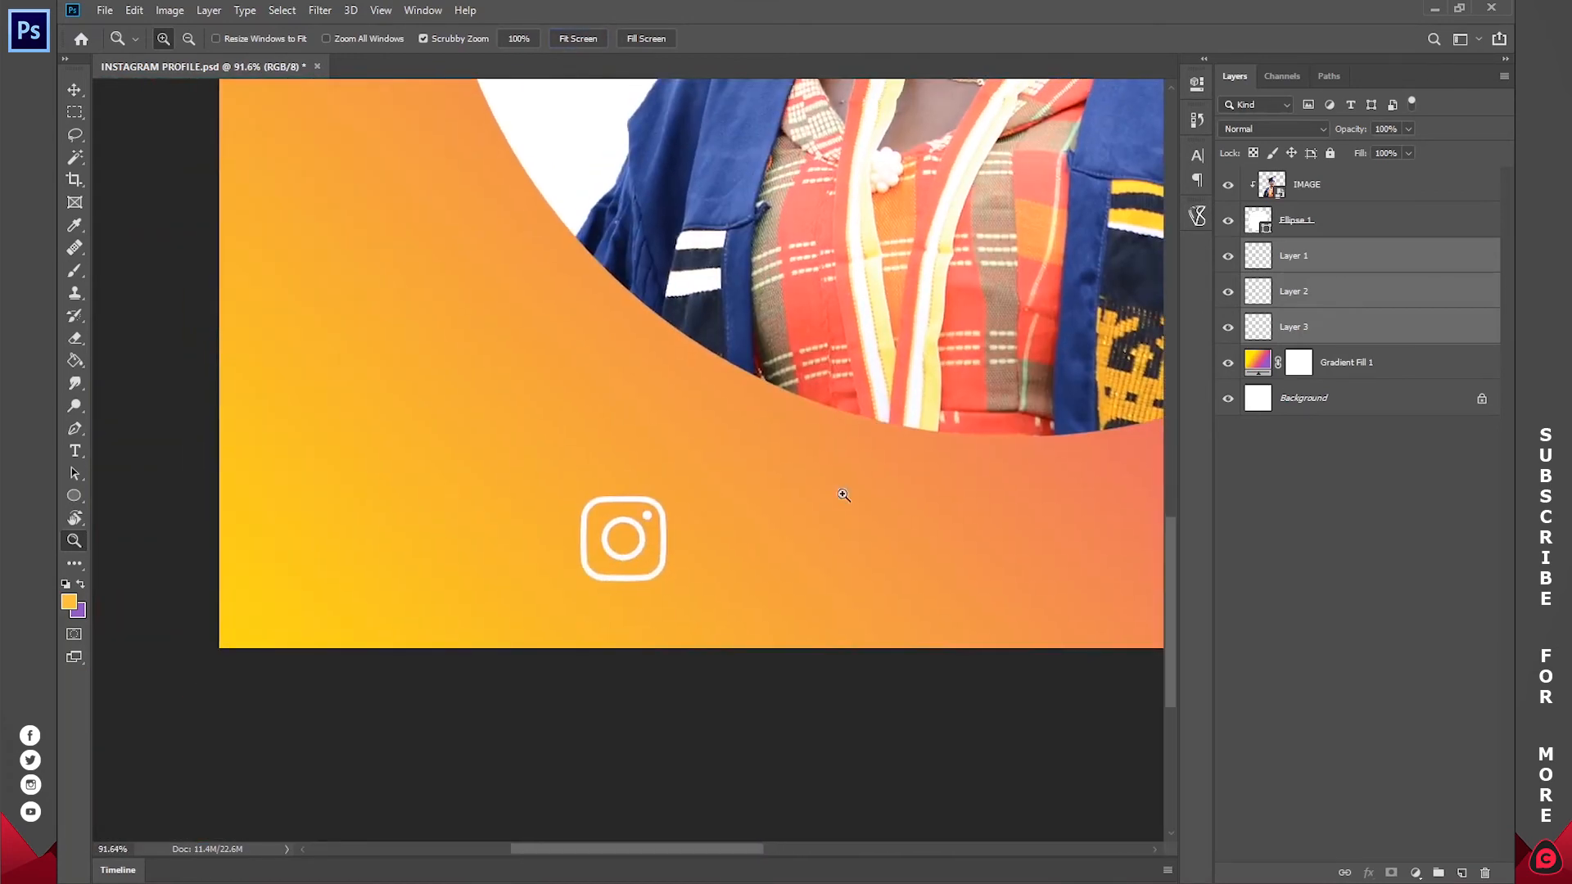
right_click(1313, 266)
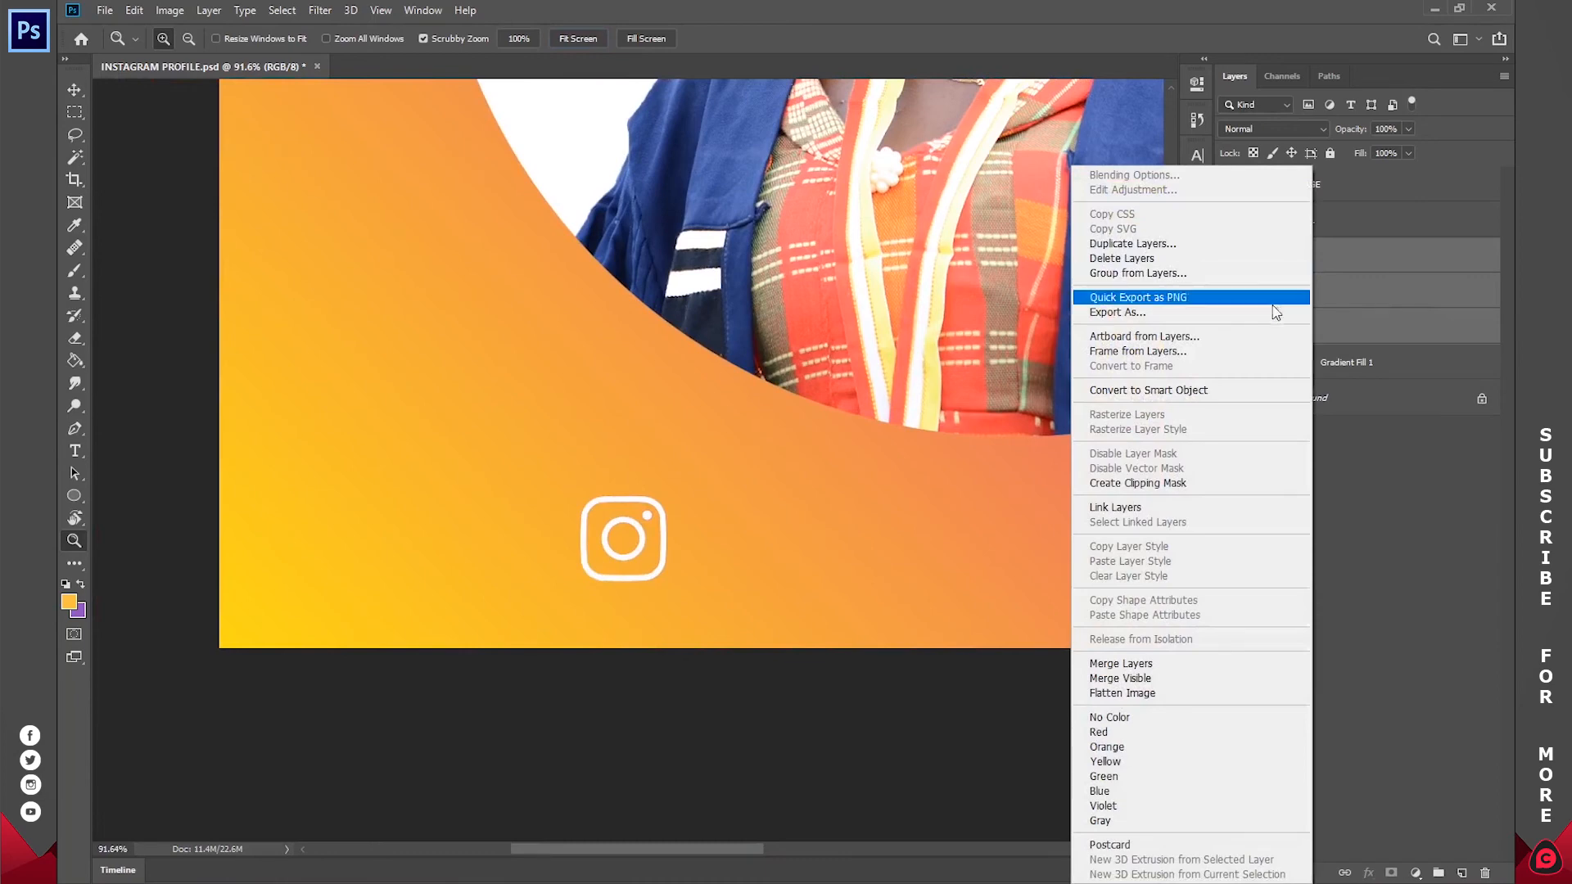
click(1167, 667)
Step: Add a text layer with the graduate's Instagram username, starting with @ and in lowercase, beside the Instagram logo
click(587, 37)
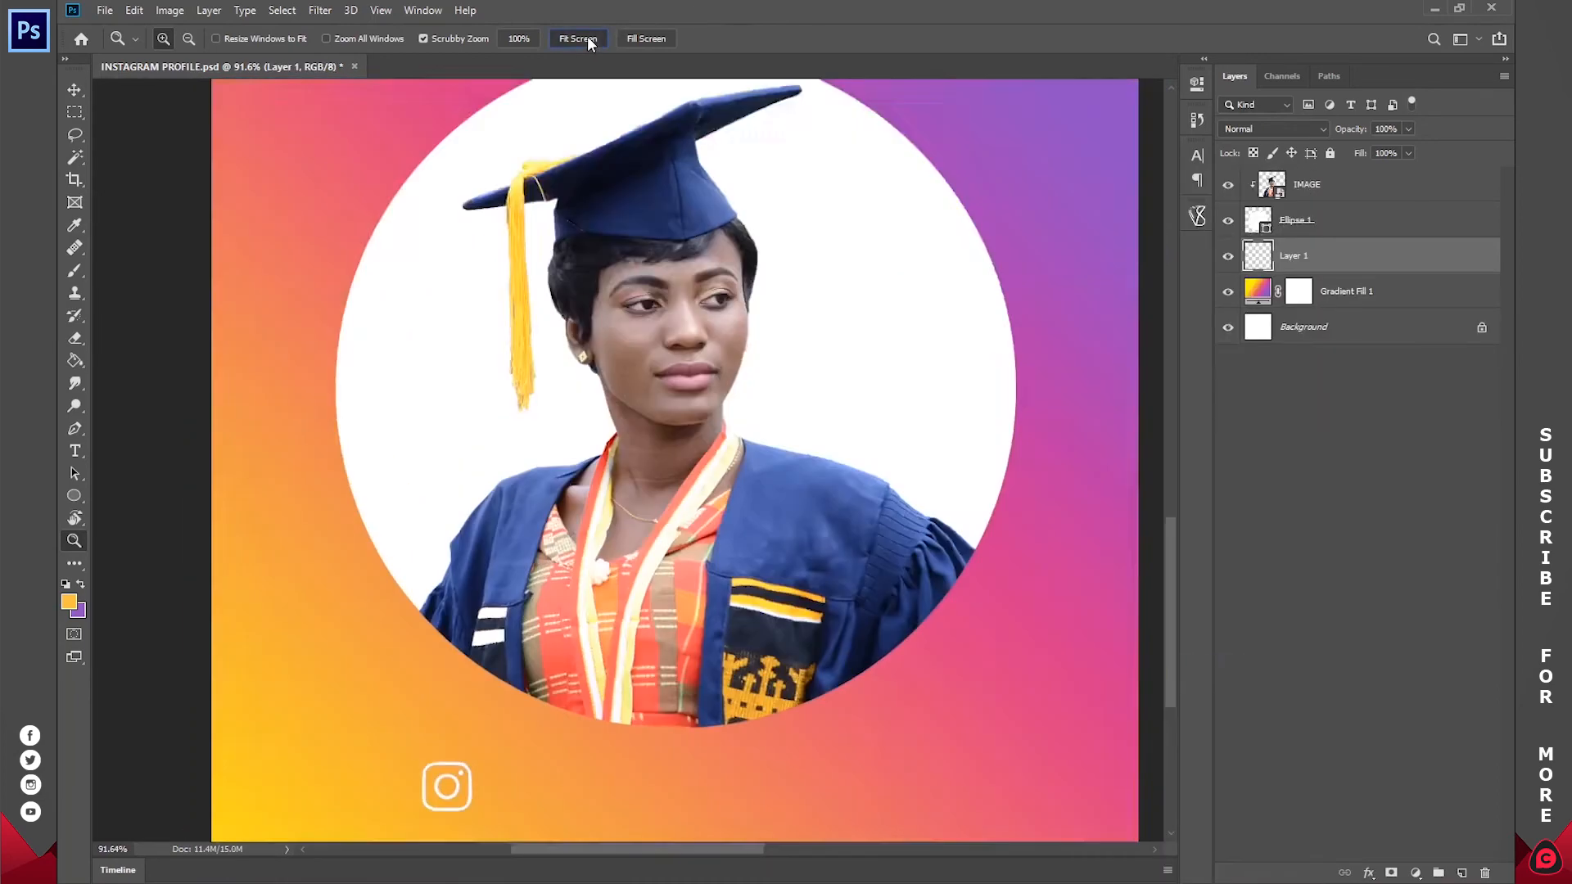
click(75, 452)
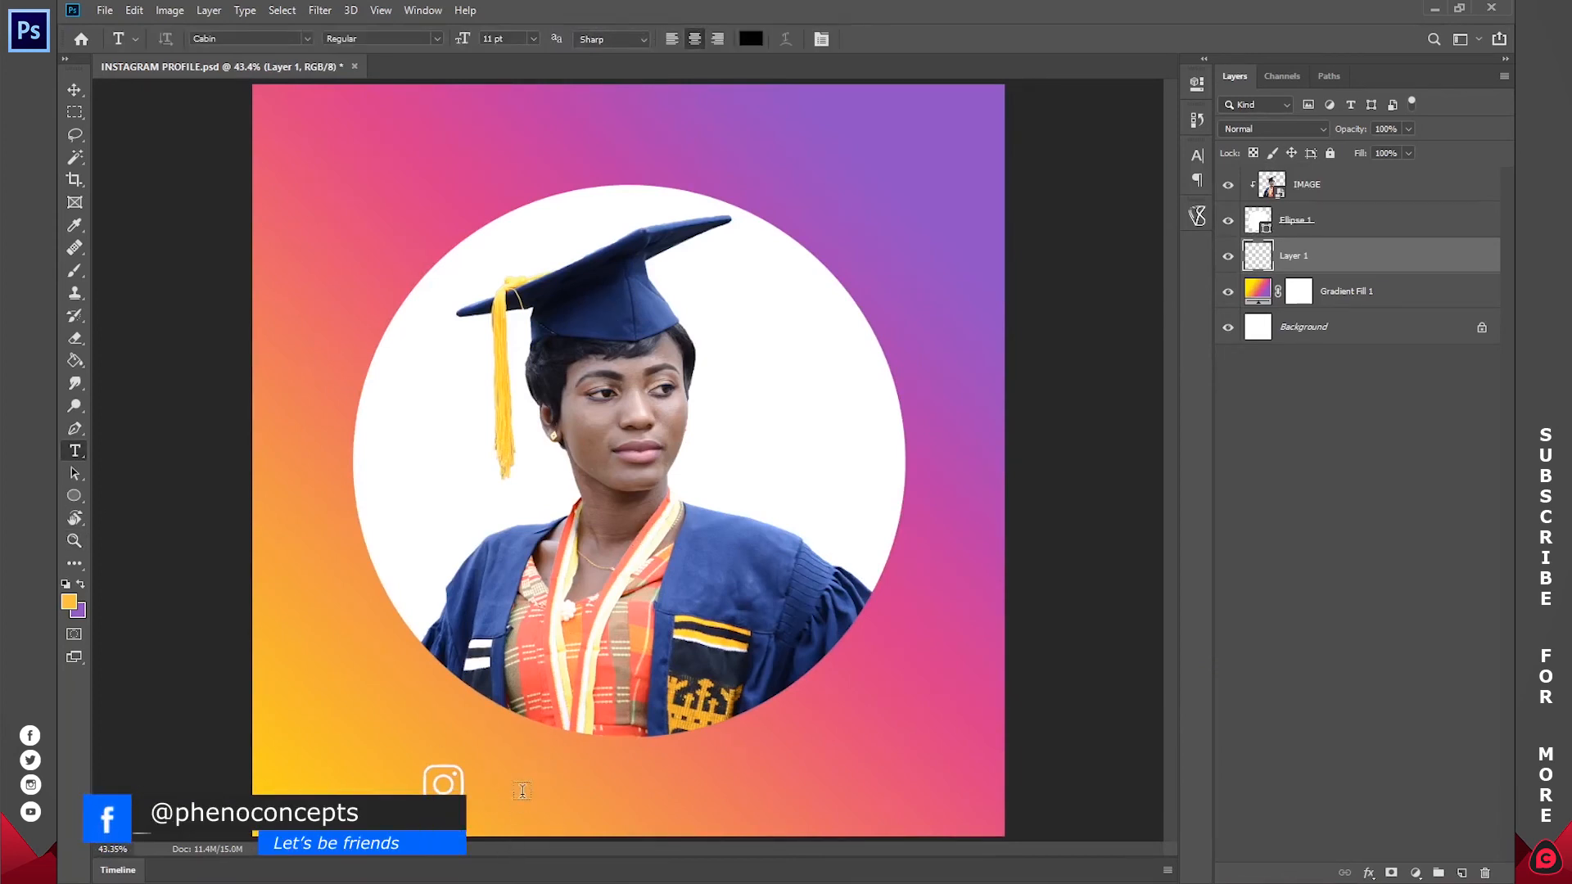
click(524, 793)
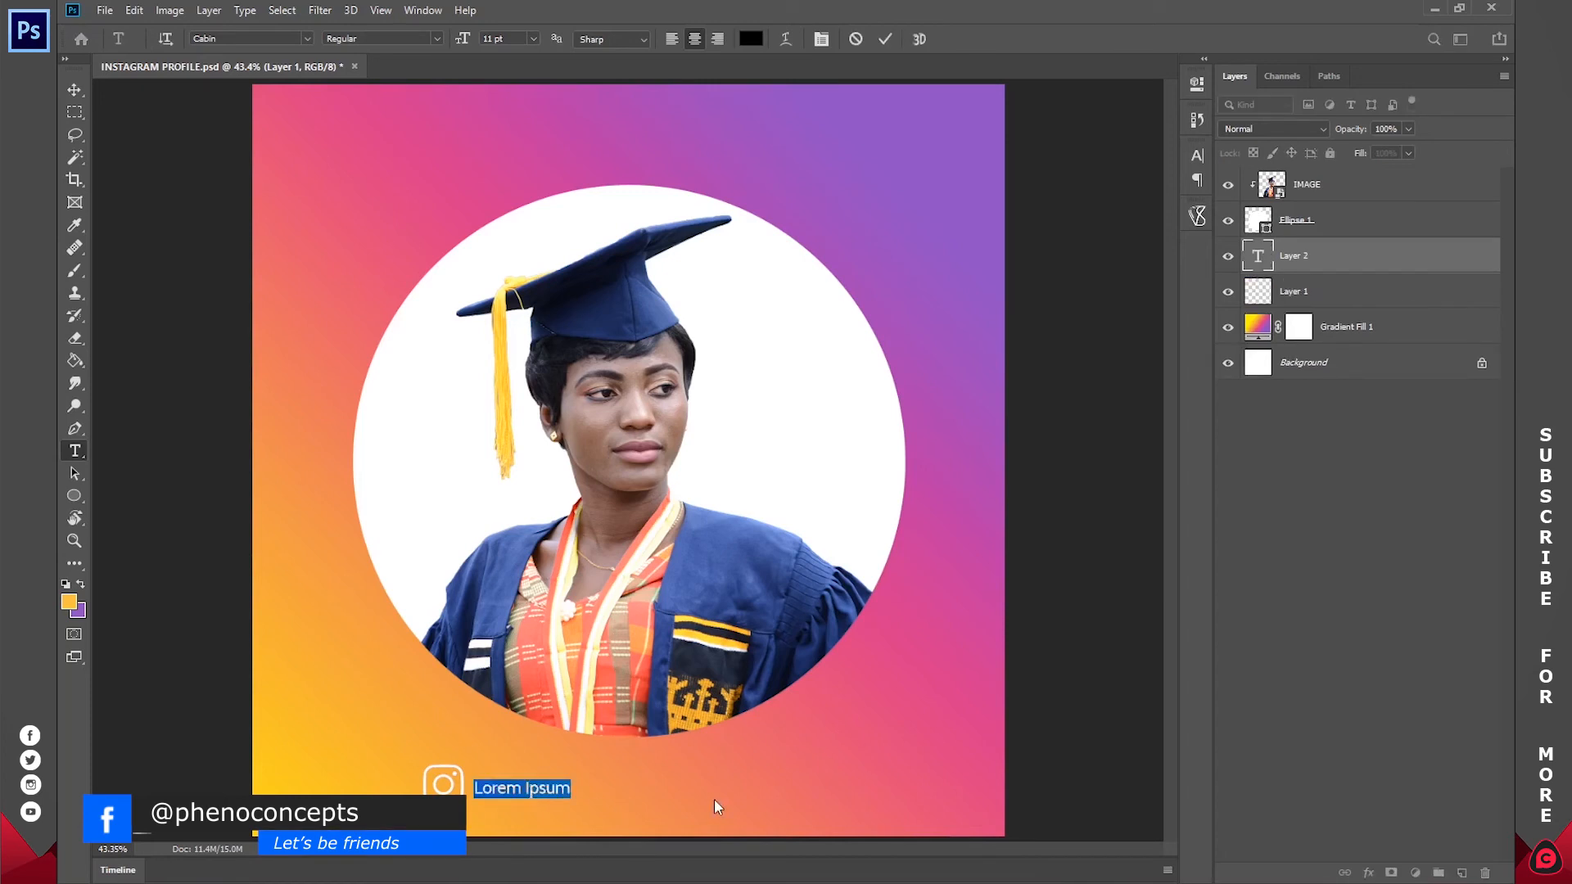
text(@)
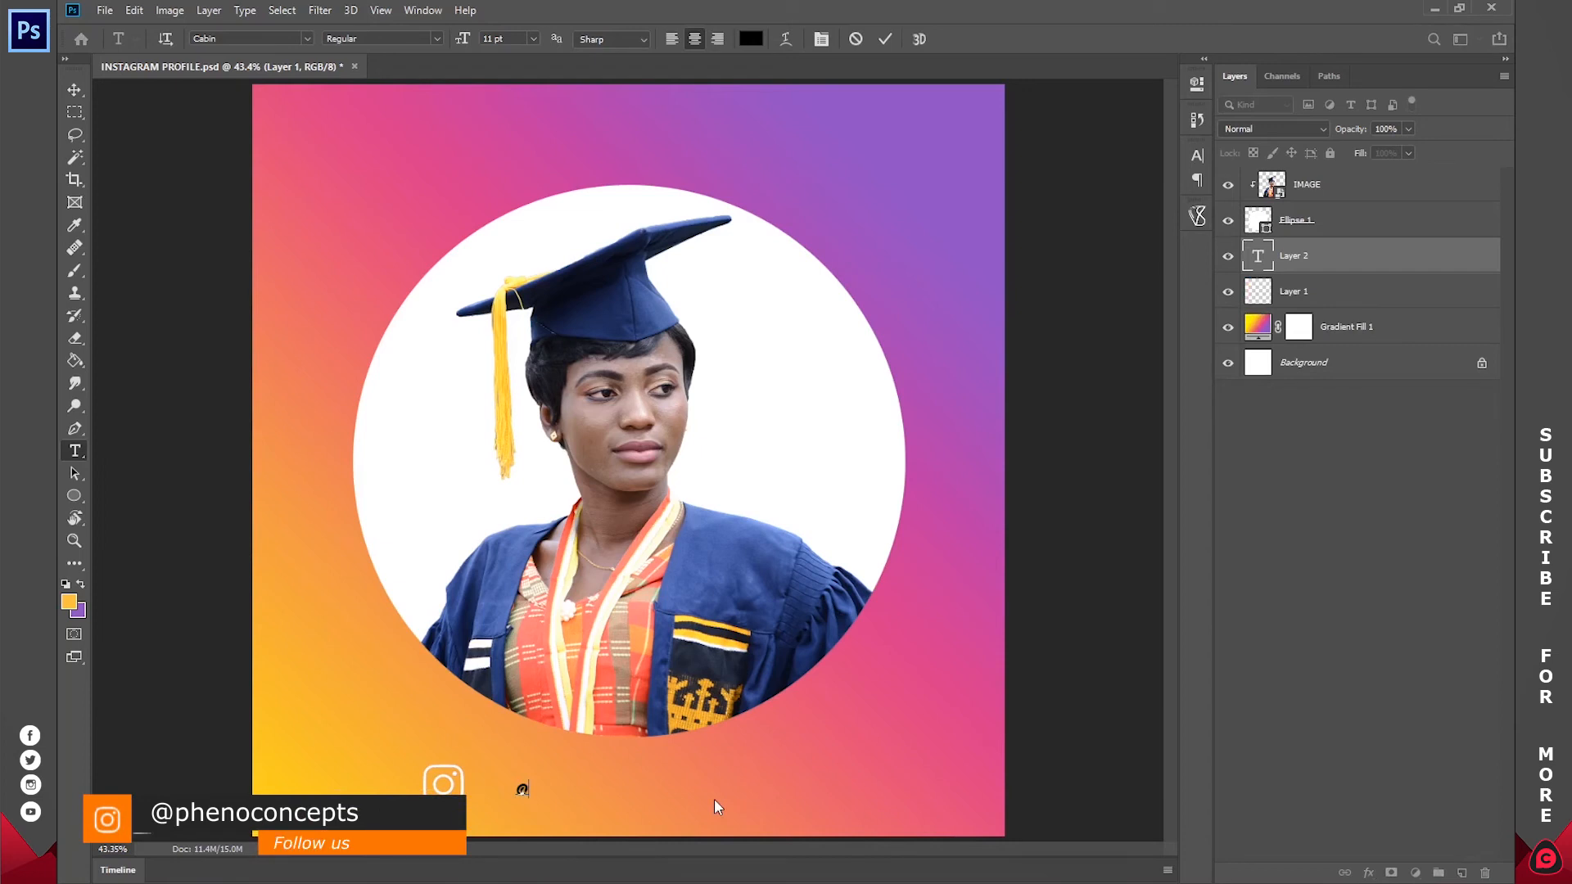
text(CON)
key(BackSpace)
key(BackSpace)
key(BackSpace)
text(co)
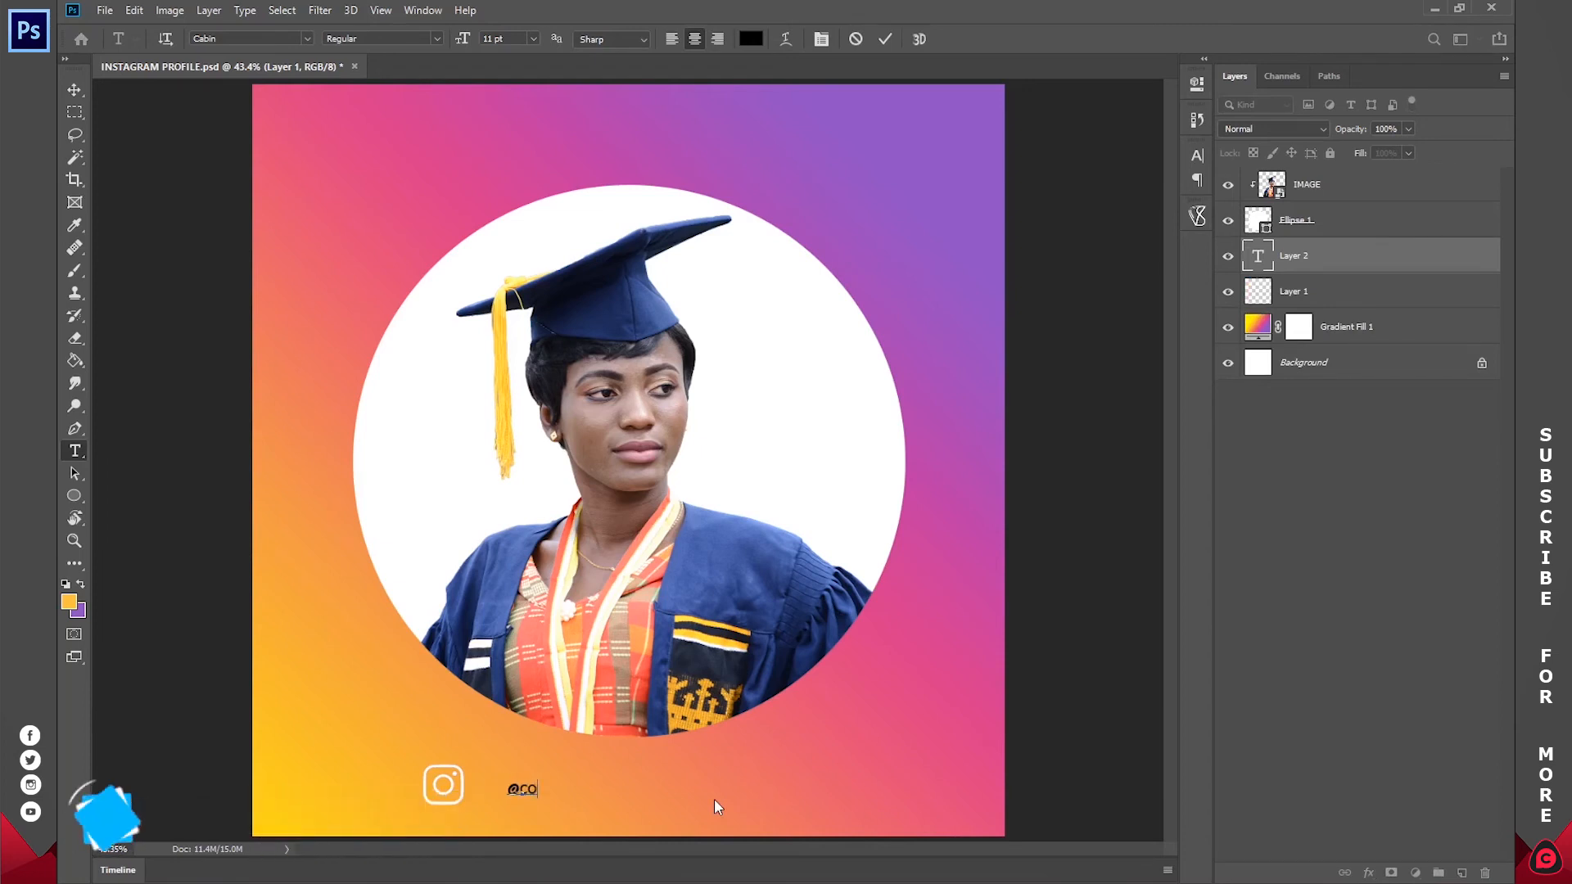
text(nstance)
Step: Select the whole username text and set its colour to white, ffffff
key(ctrl+a)
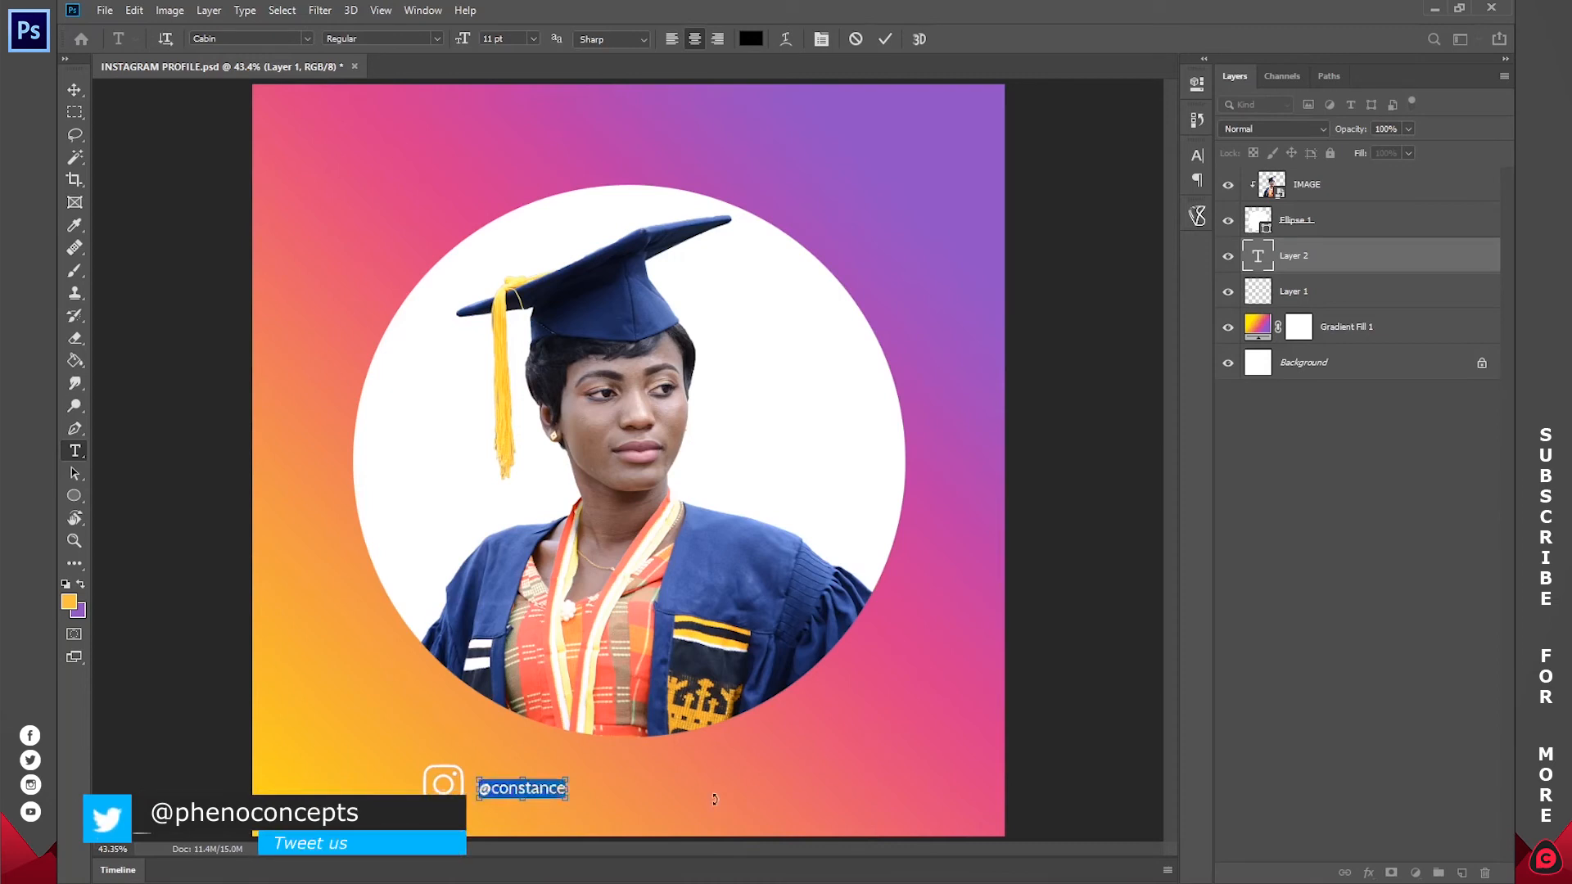
click(751, 39)
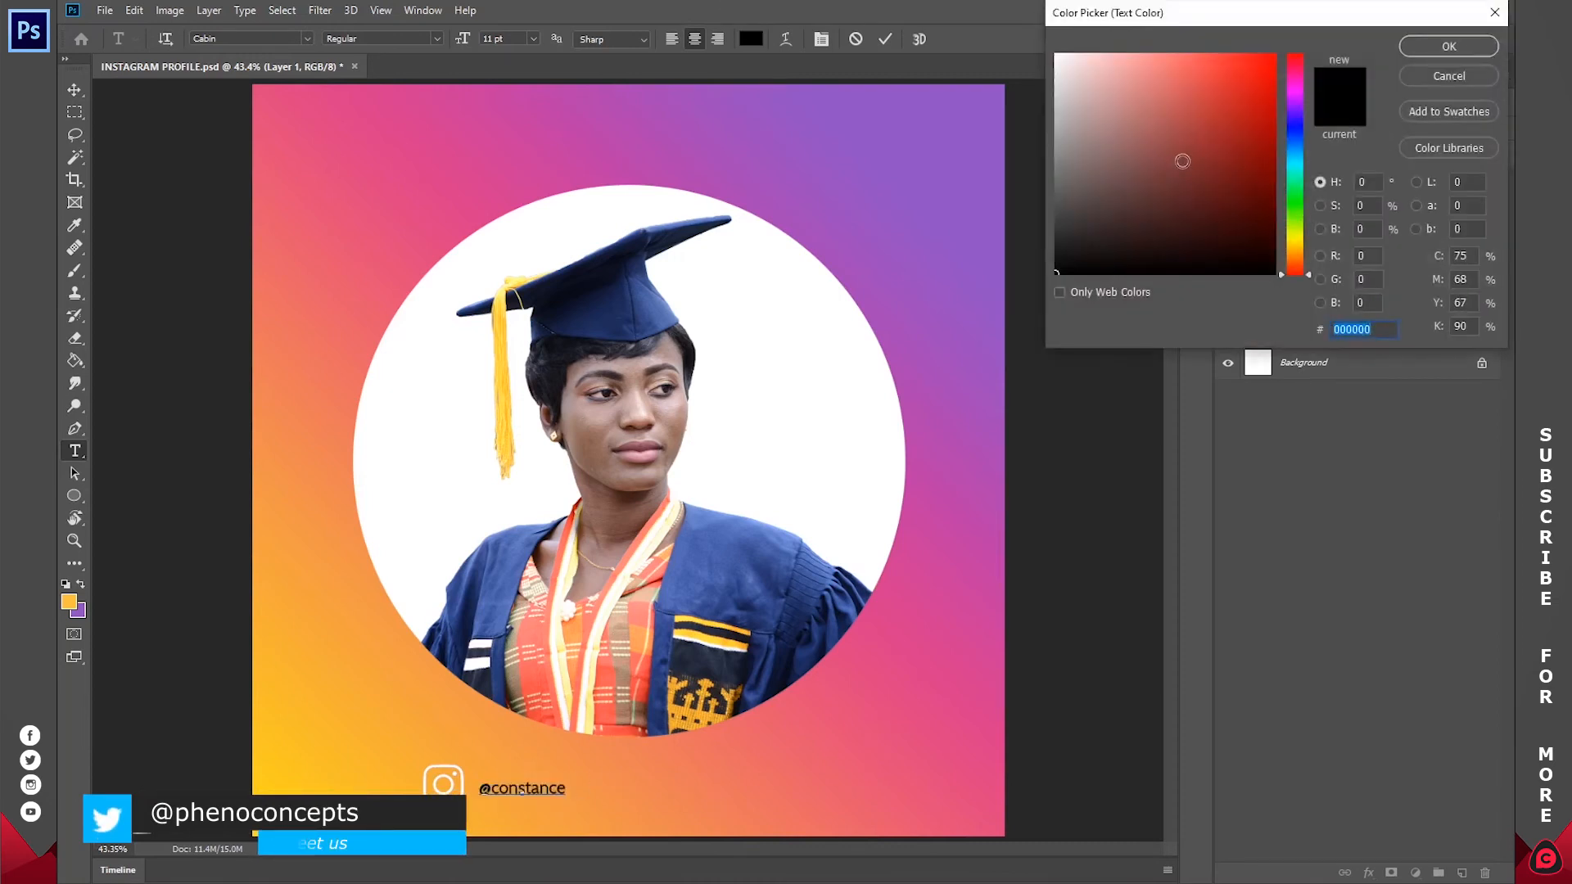
text(ffffff)
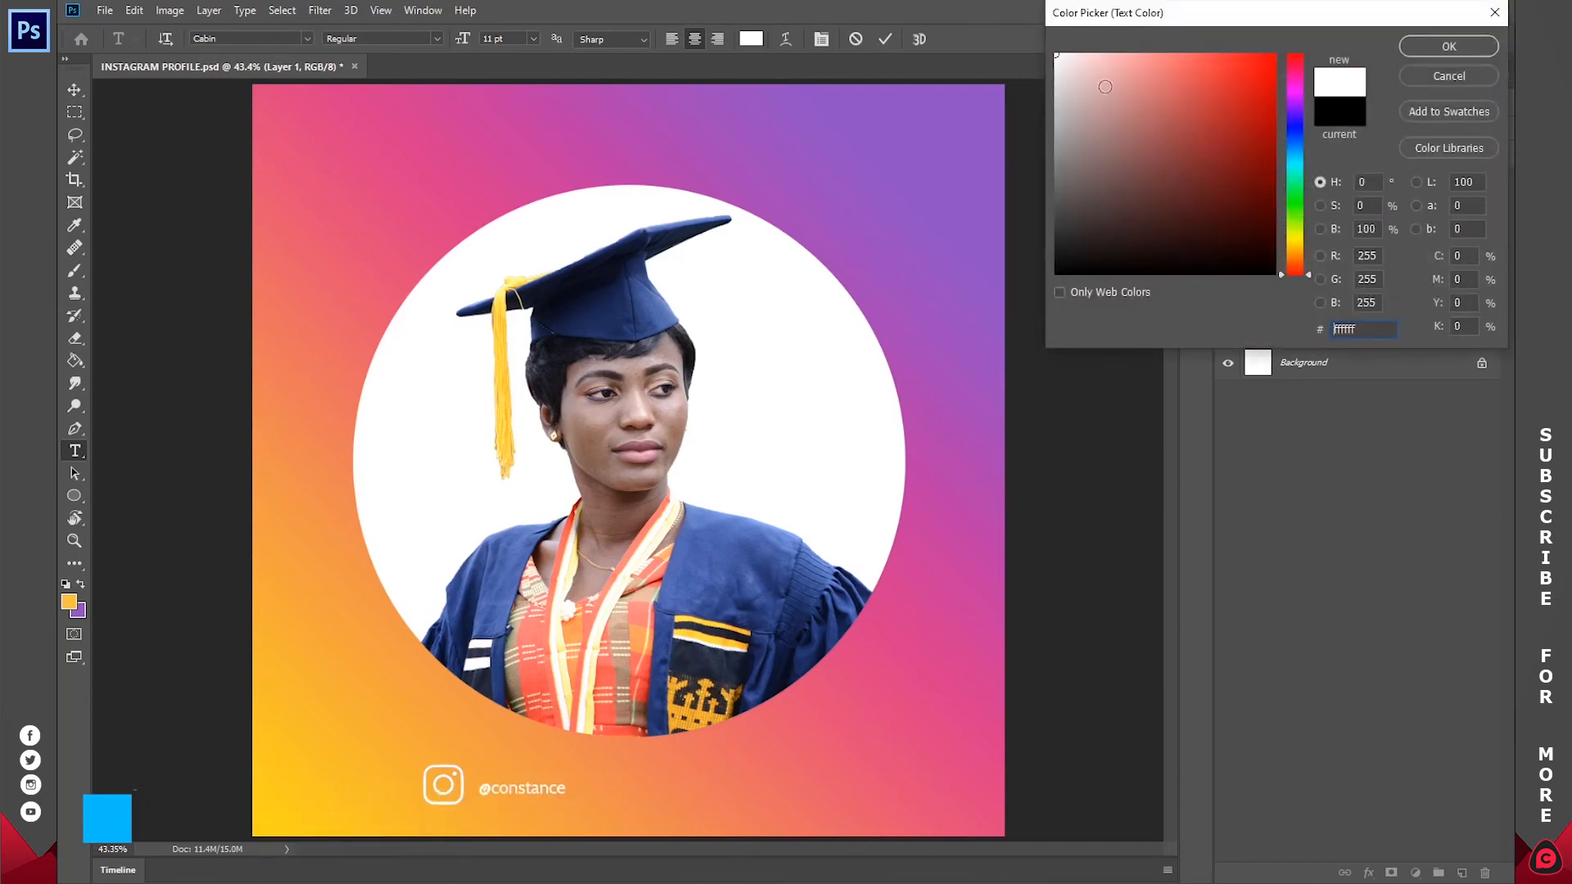
click(1454, 47)
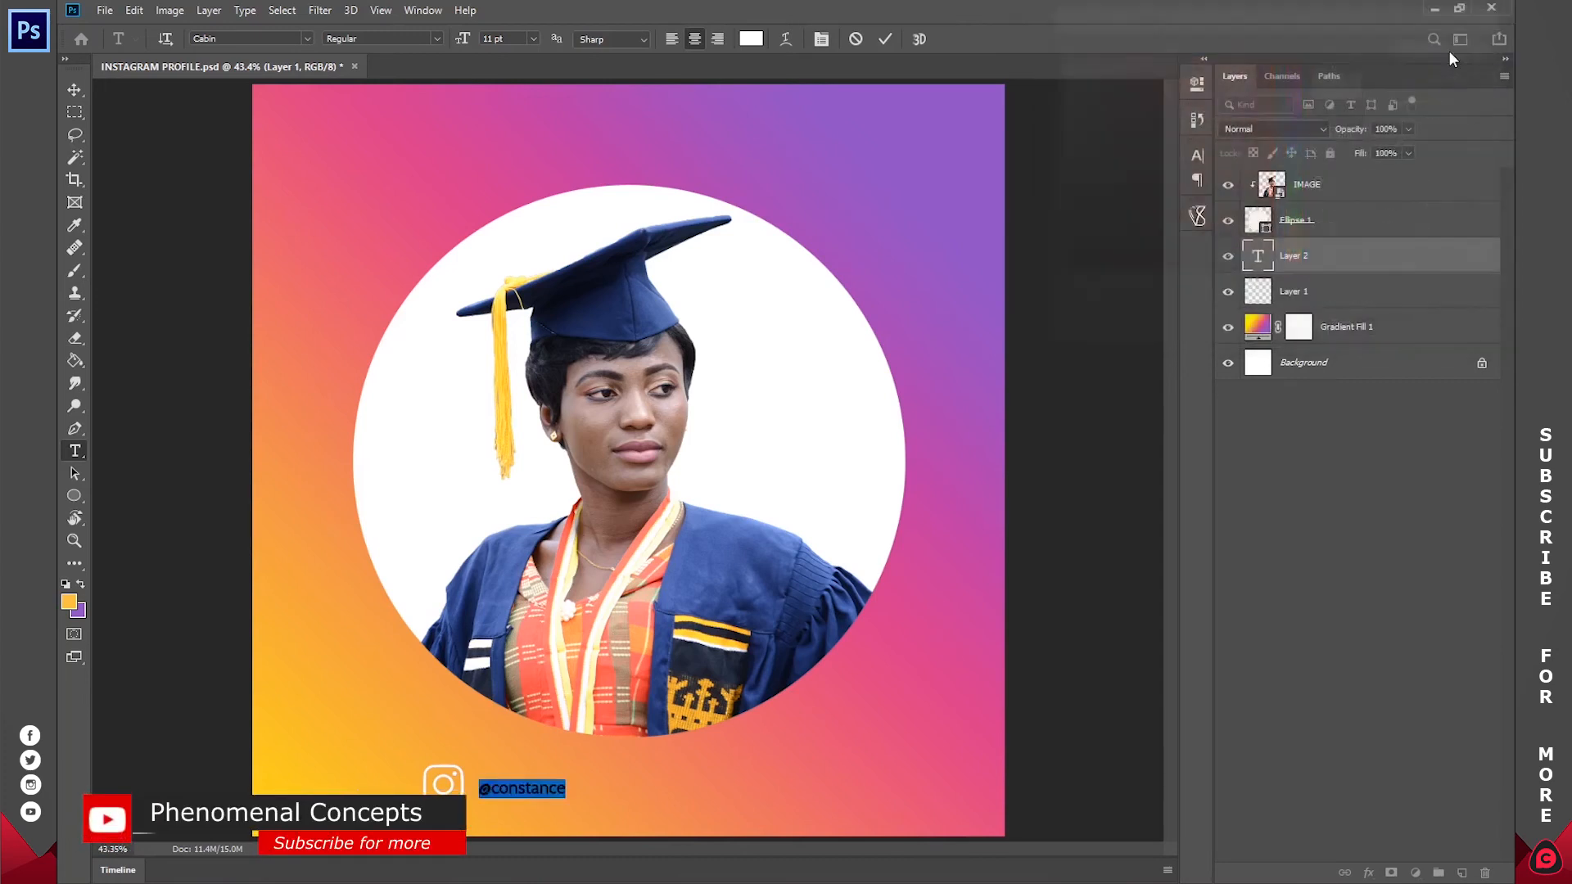
Step: Set the username text's size to 24 pt and move it right beside the Instagram logo
click(528, 790)
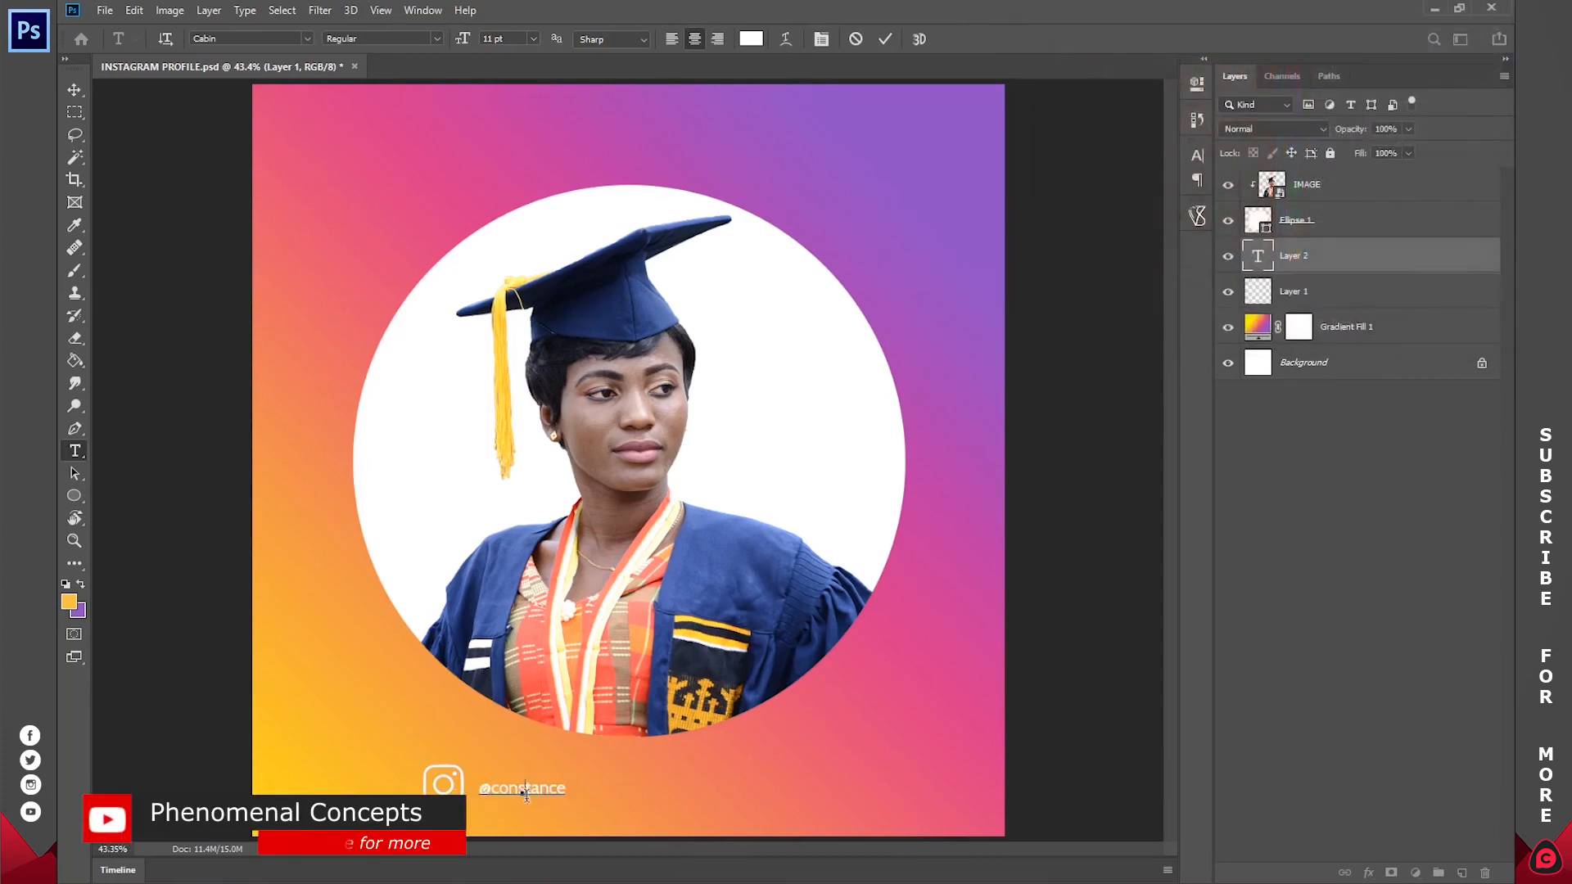
double_click(527, 789)
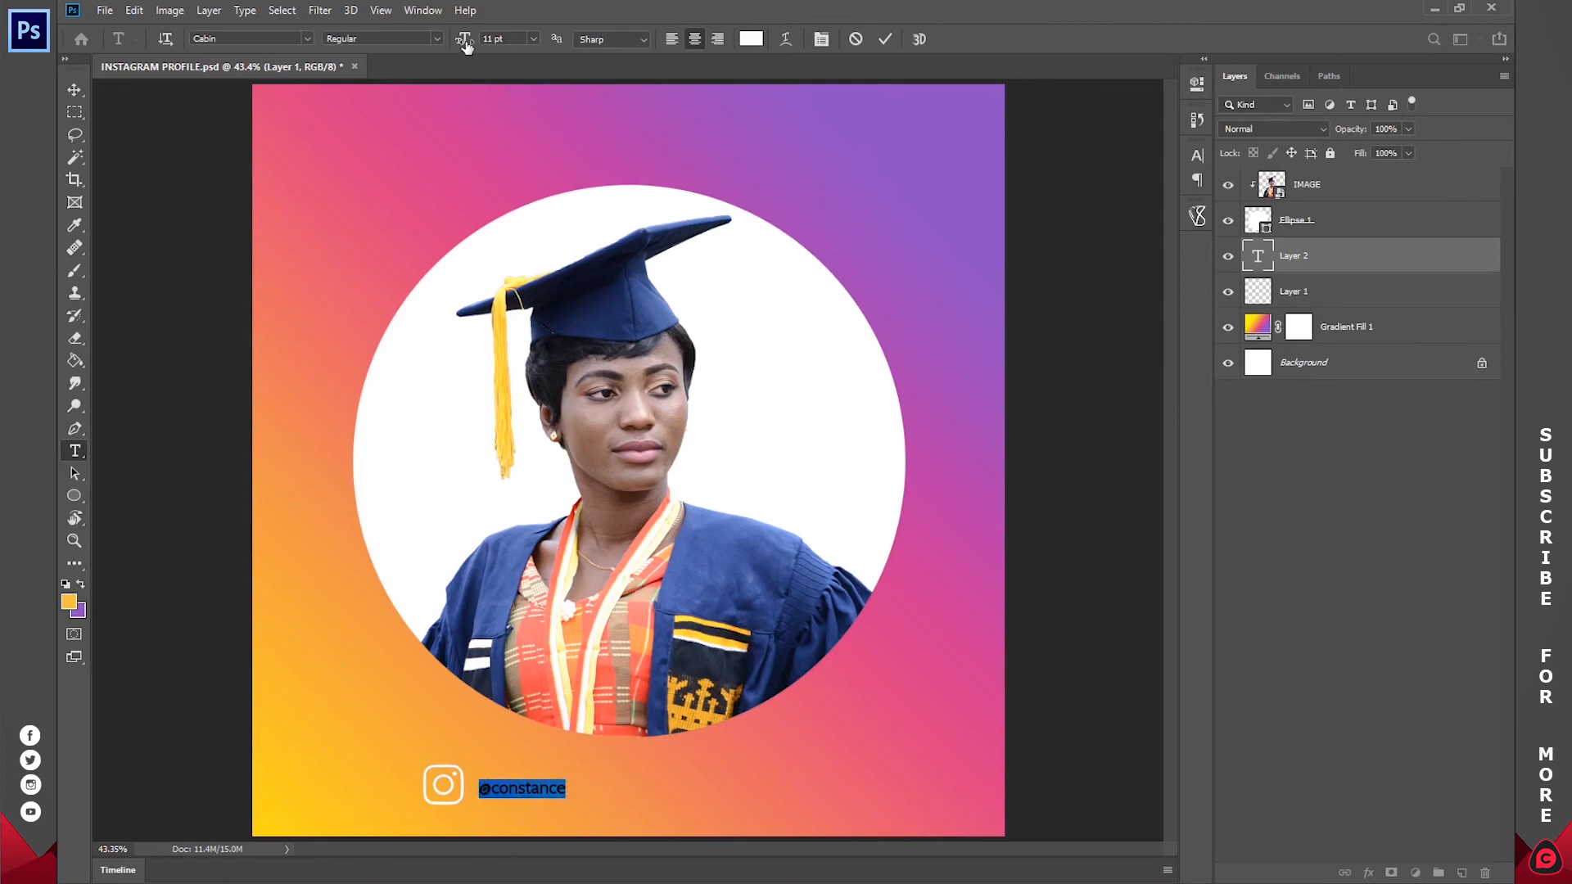
drag(463, 44, 474, 45)
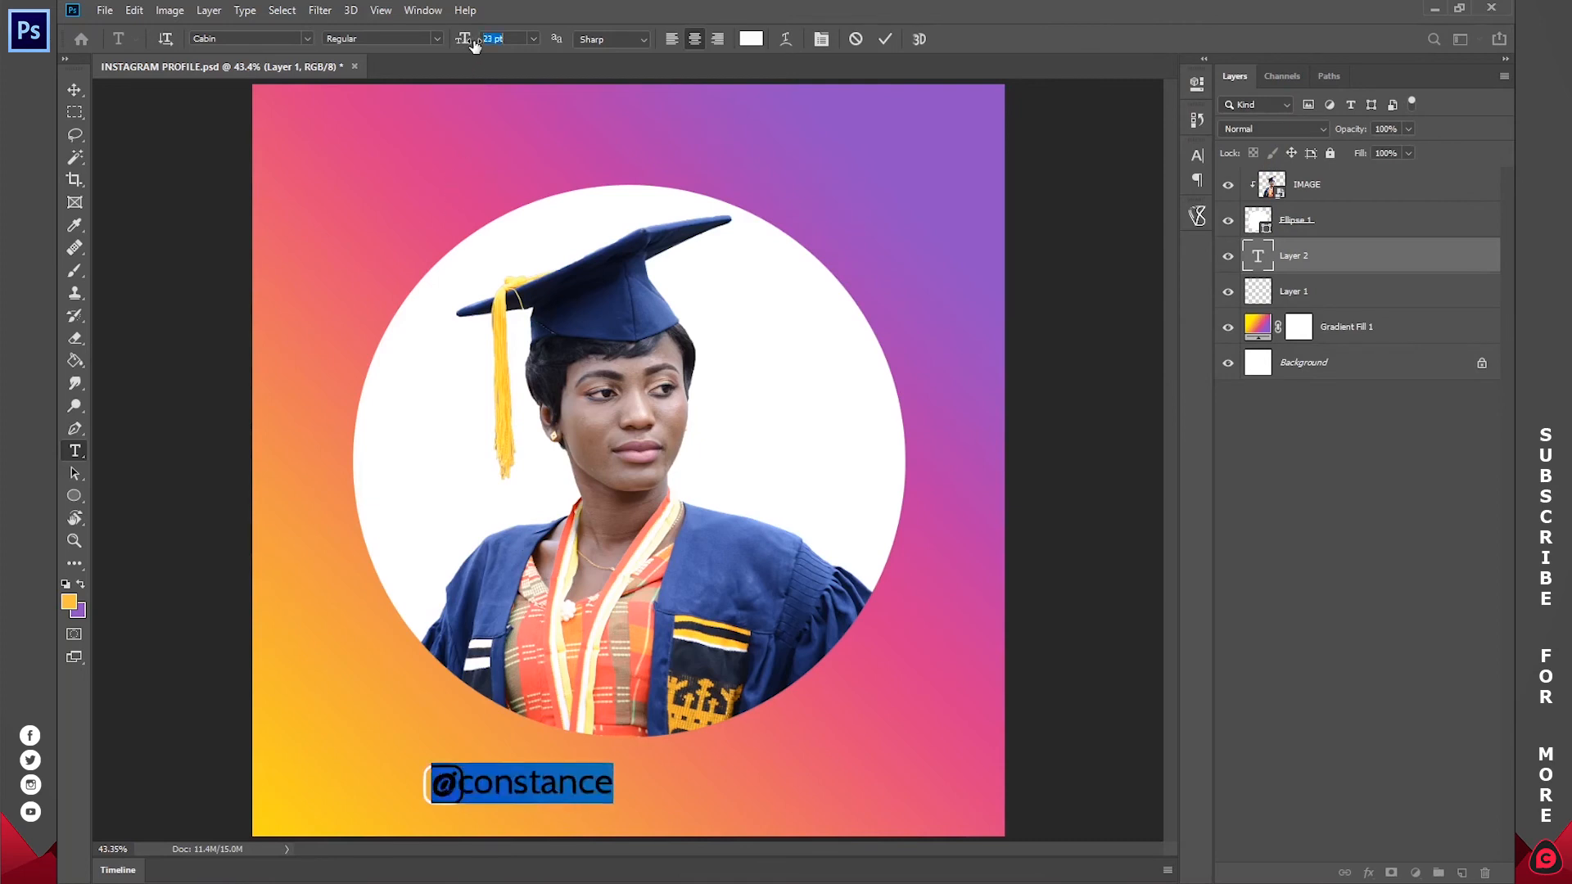
click(532, 38)
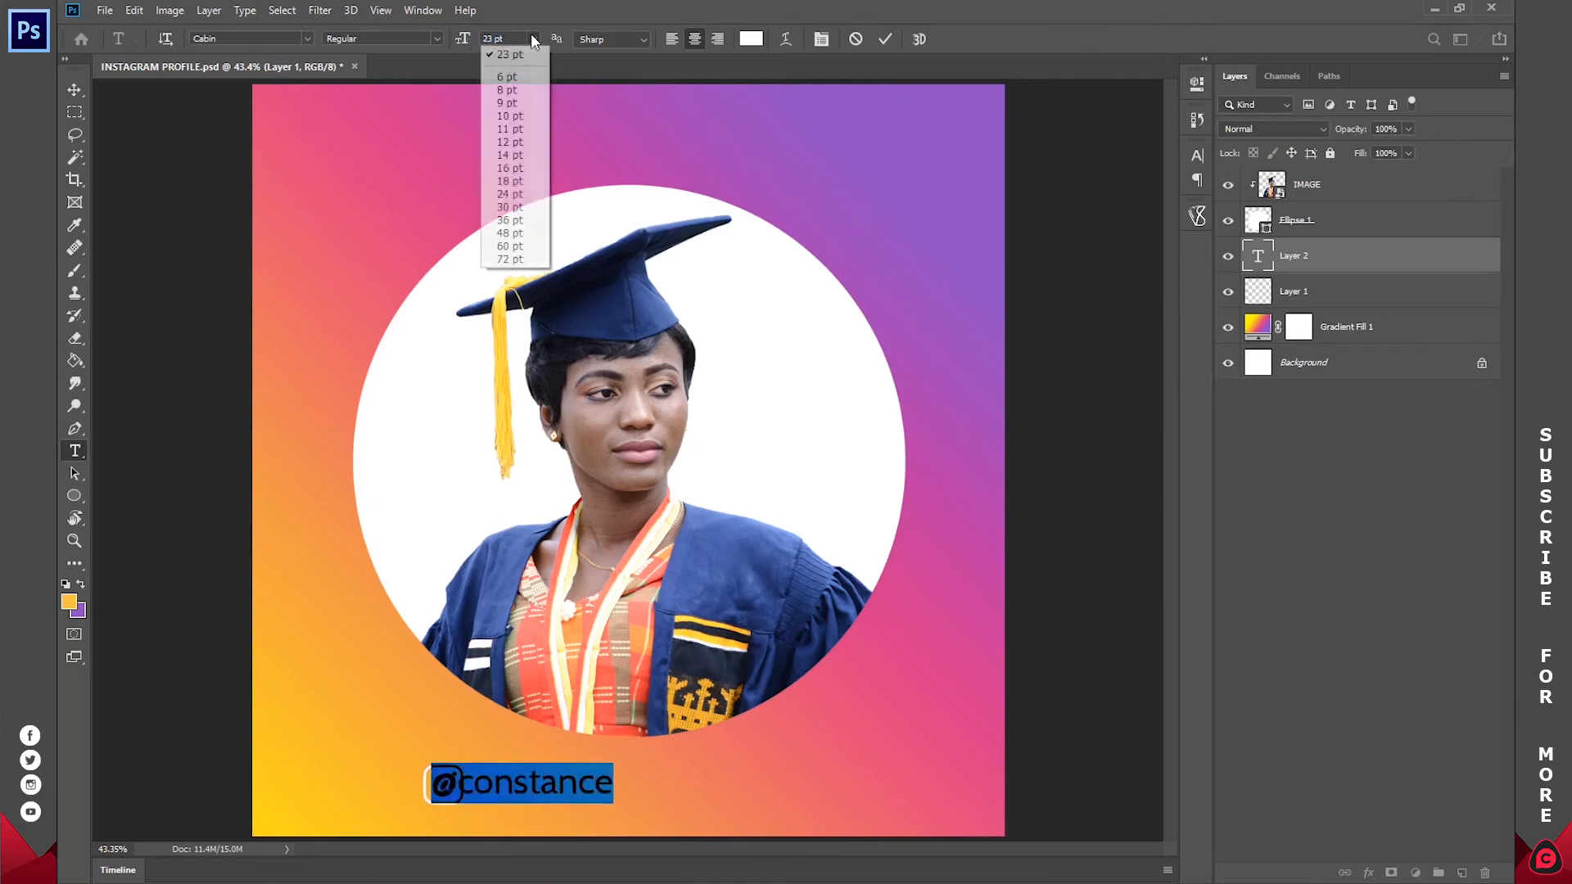
click(514, 196)
click(514, 788)
drag(549, 814, 587, 814)
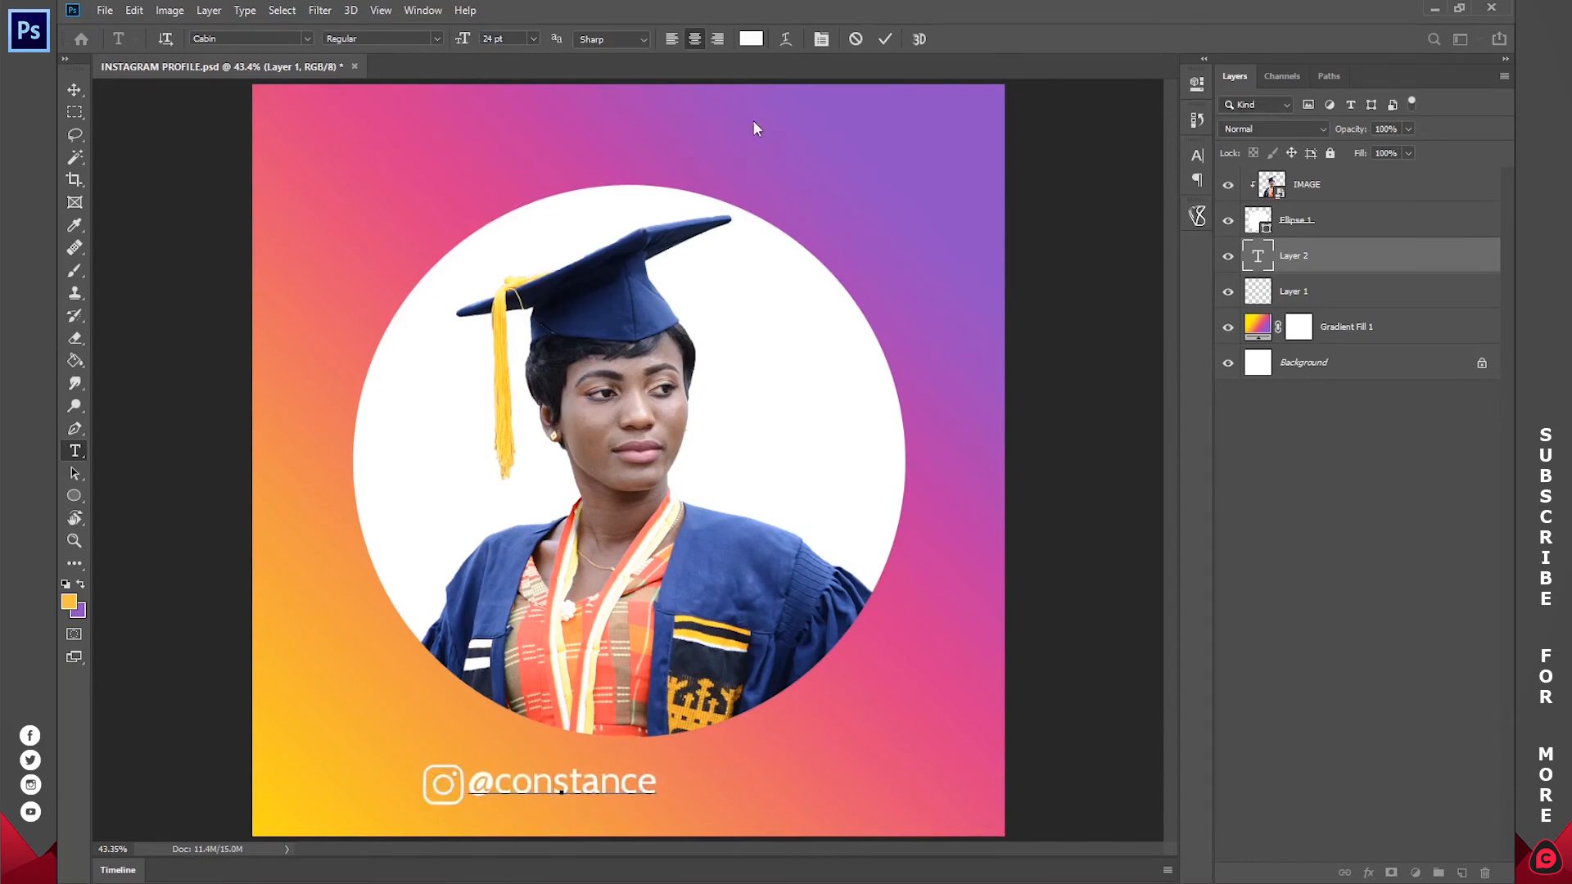
click(886, 41)
Step: Deselect the layers, show the rulers and place a vertical guide at the horizontal centre of the canvas
click(1378, 459)
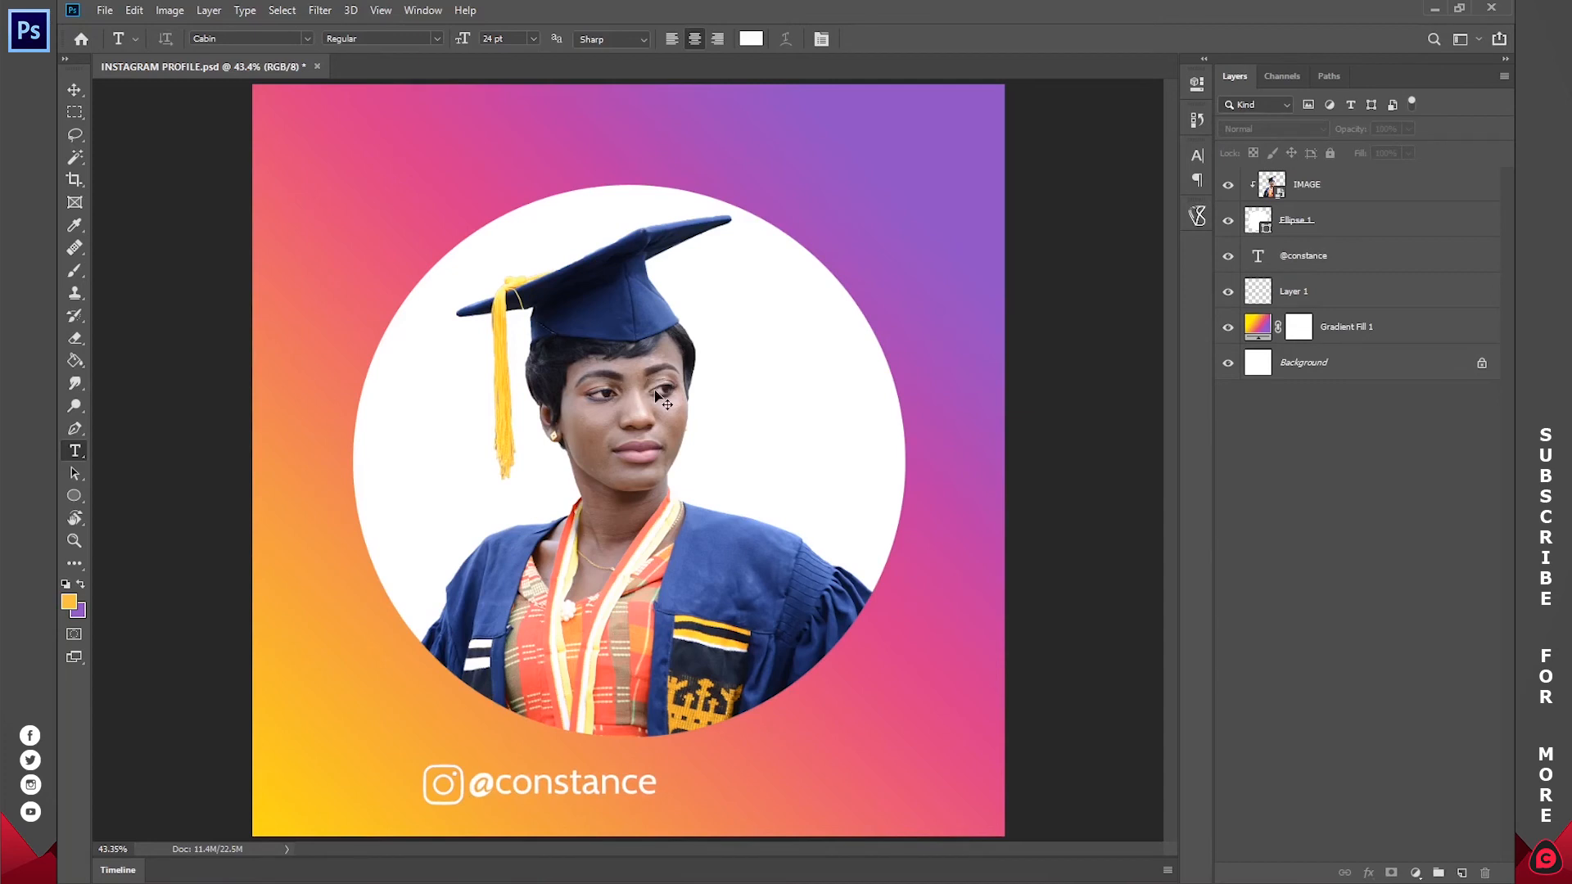
key(ctrl+r)
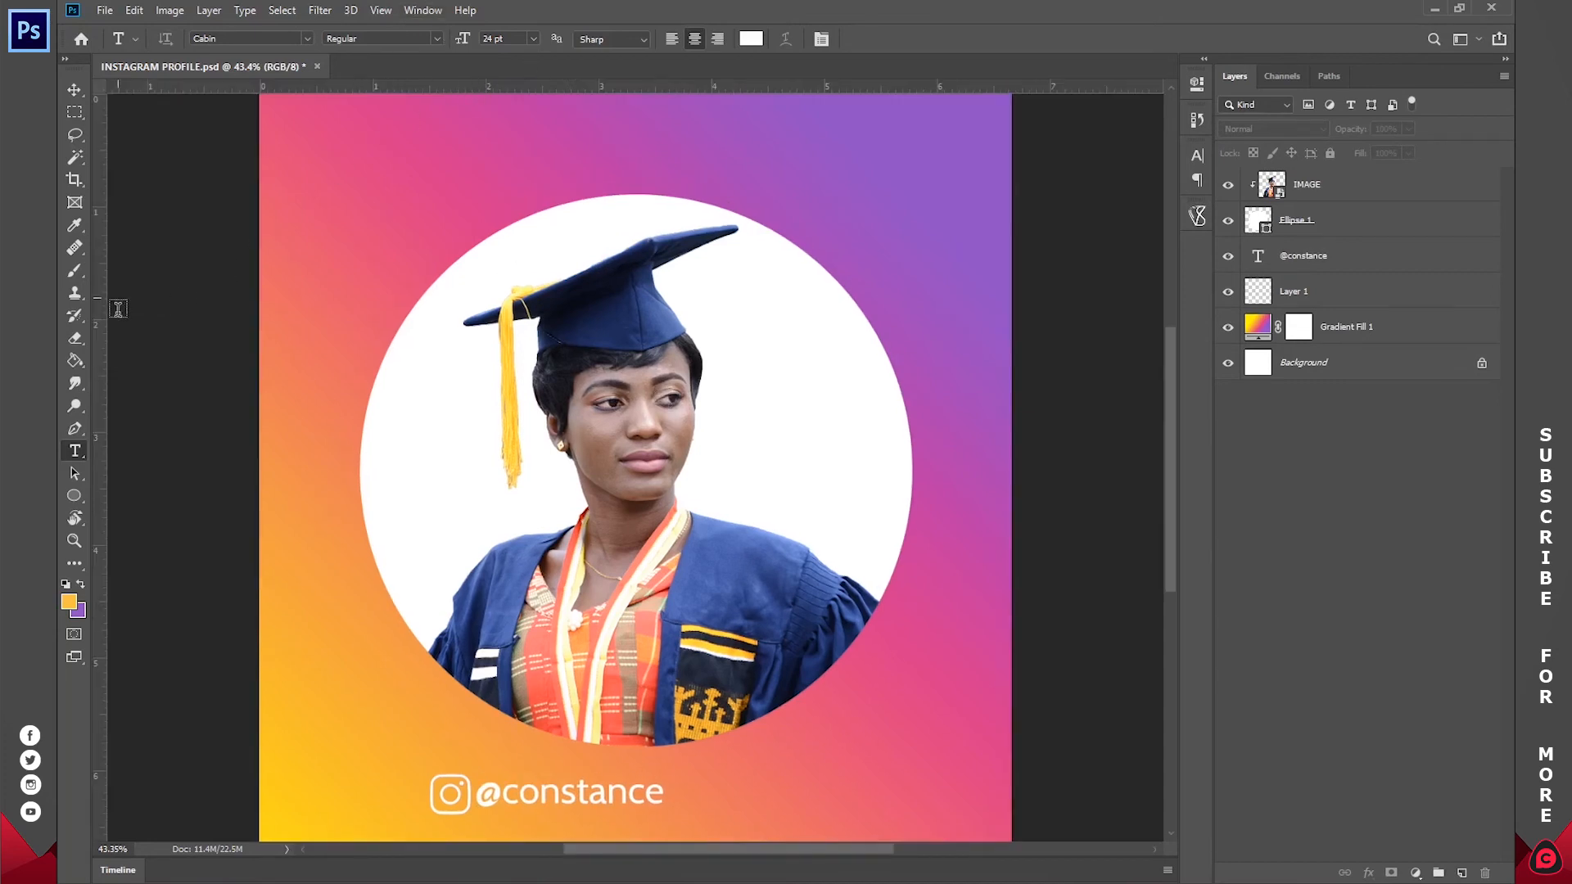
drag(95, 313, 637, 320)
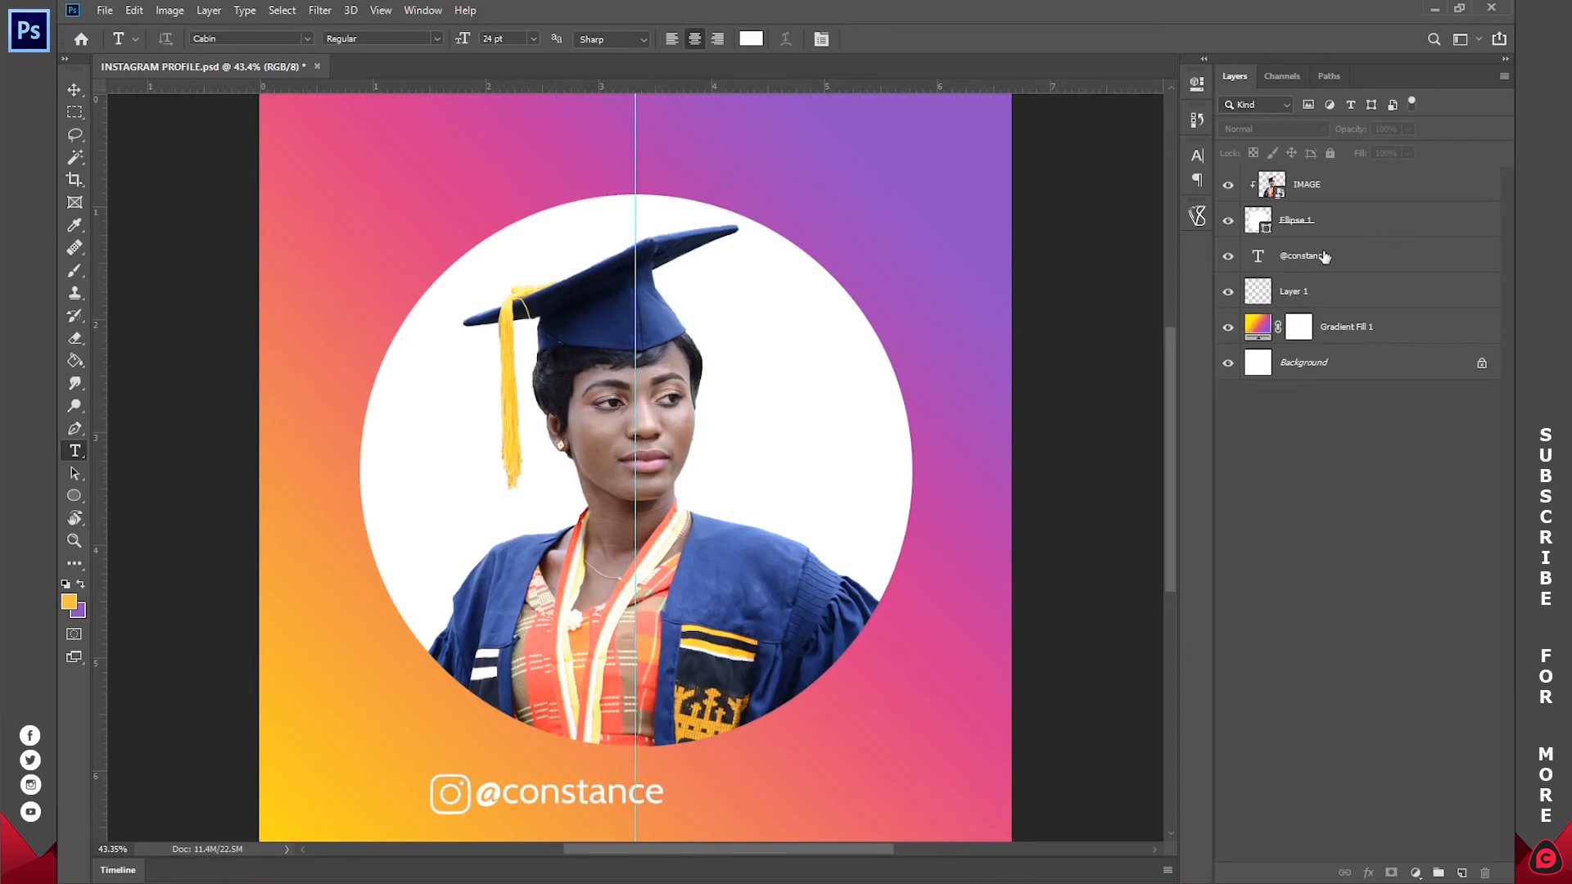
Step: Select the username text and Instagram logo layers and move them together so they are centred on the vertical guide
click(1322, 268)
shift+click(1320, 290)
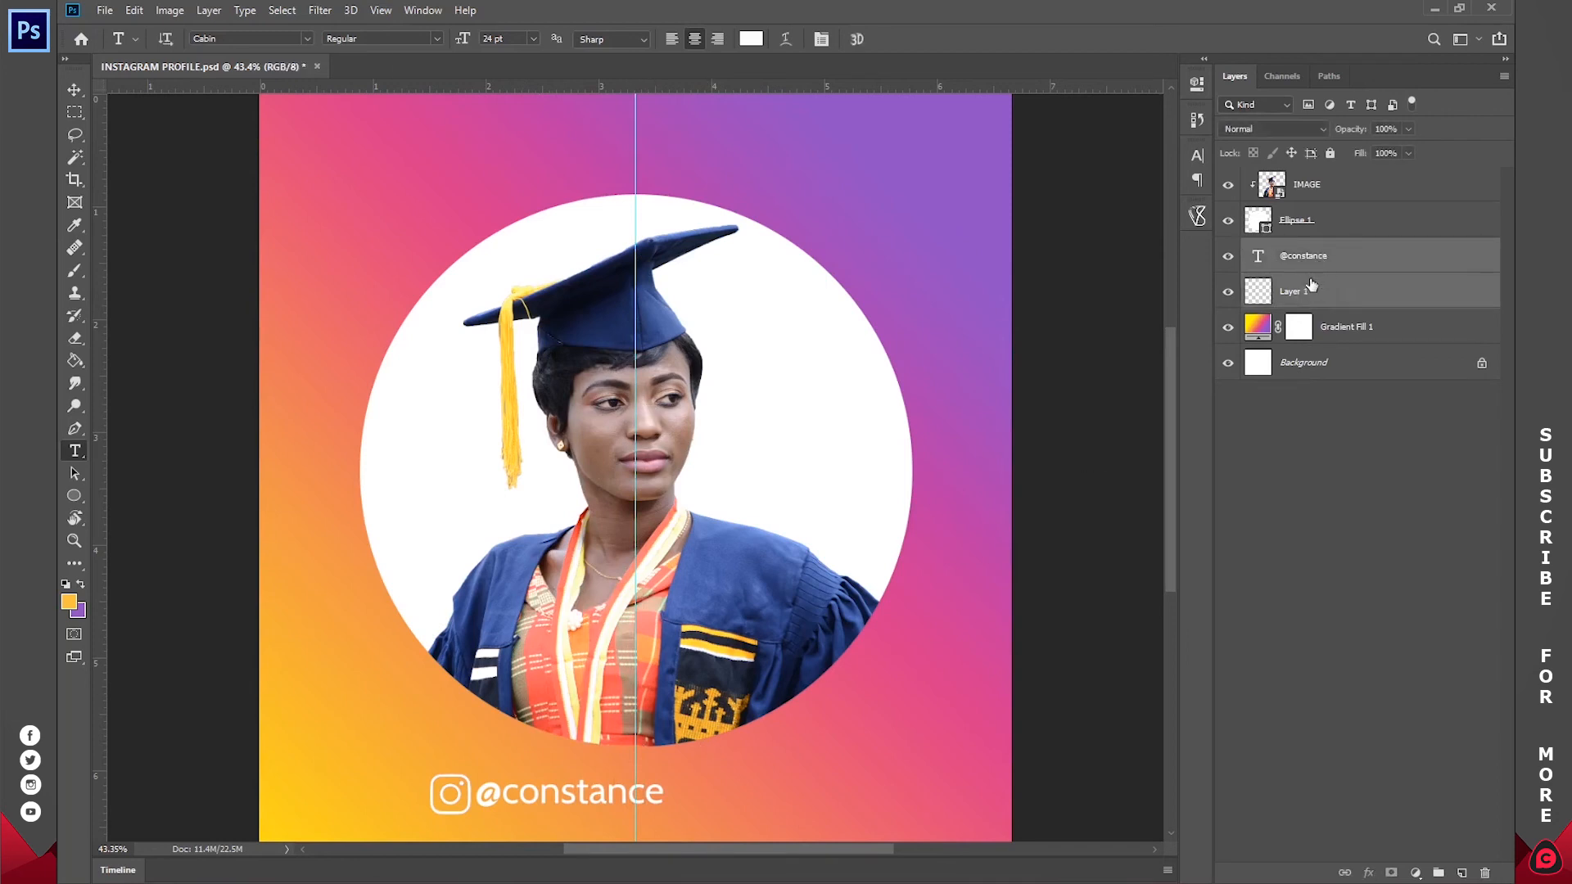
key(v)
click(1229, 292)
click(1228, 293)
click(1230, 257)
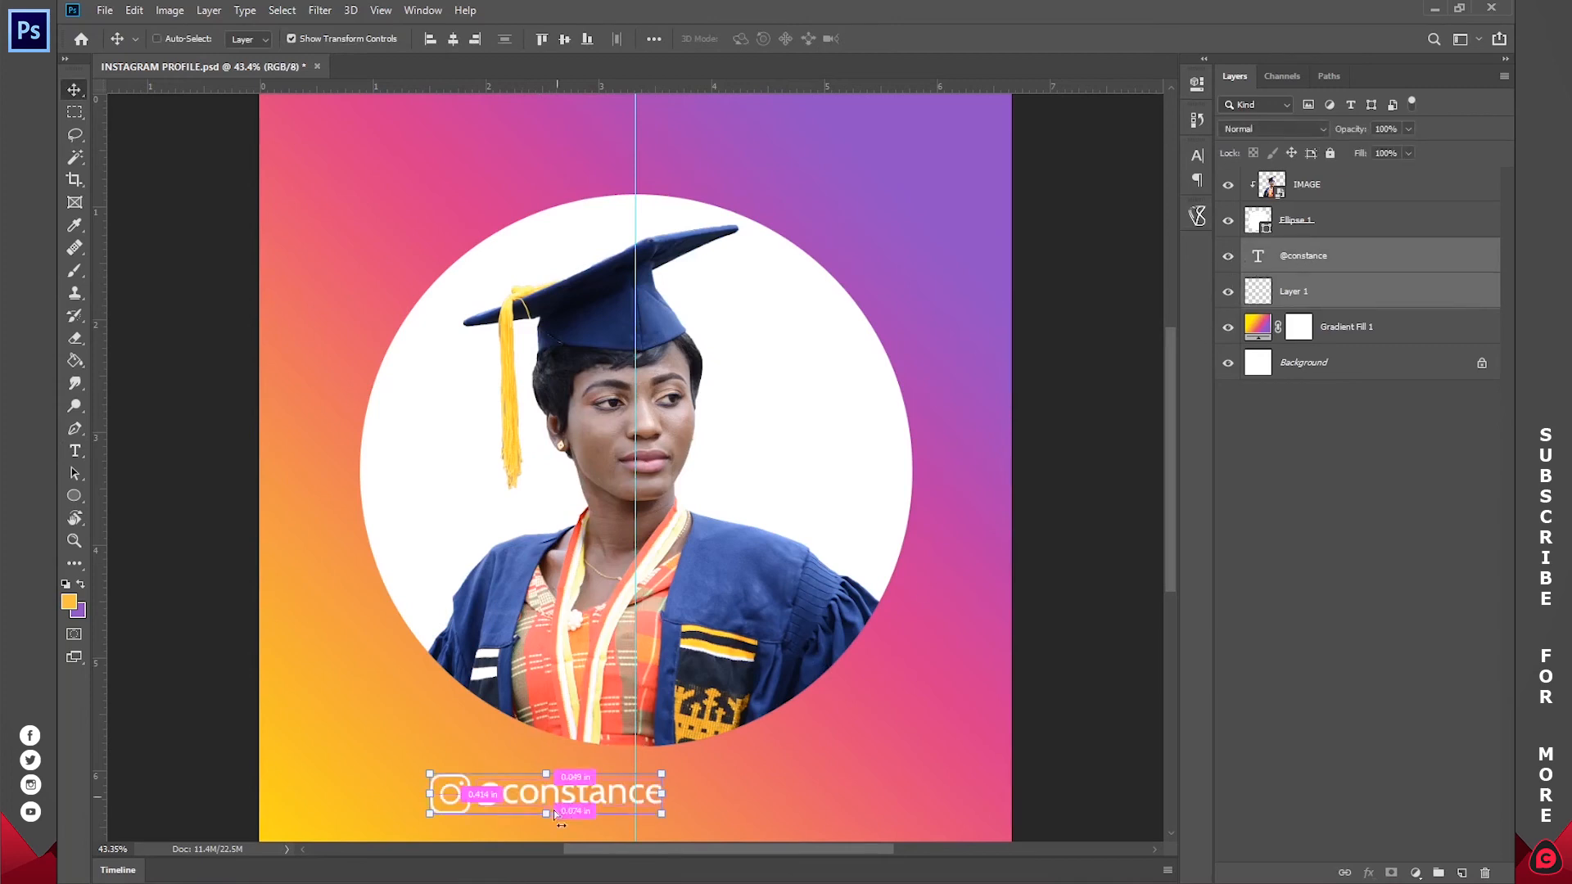
drag(556, 787, 645, 788)
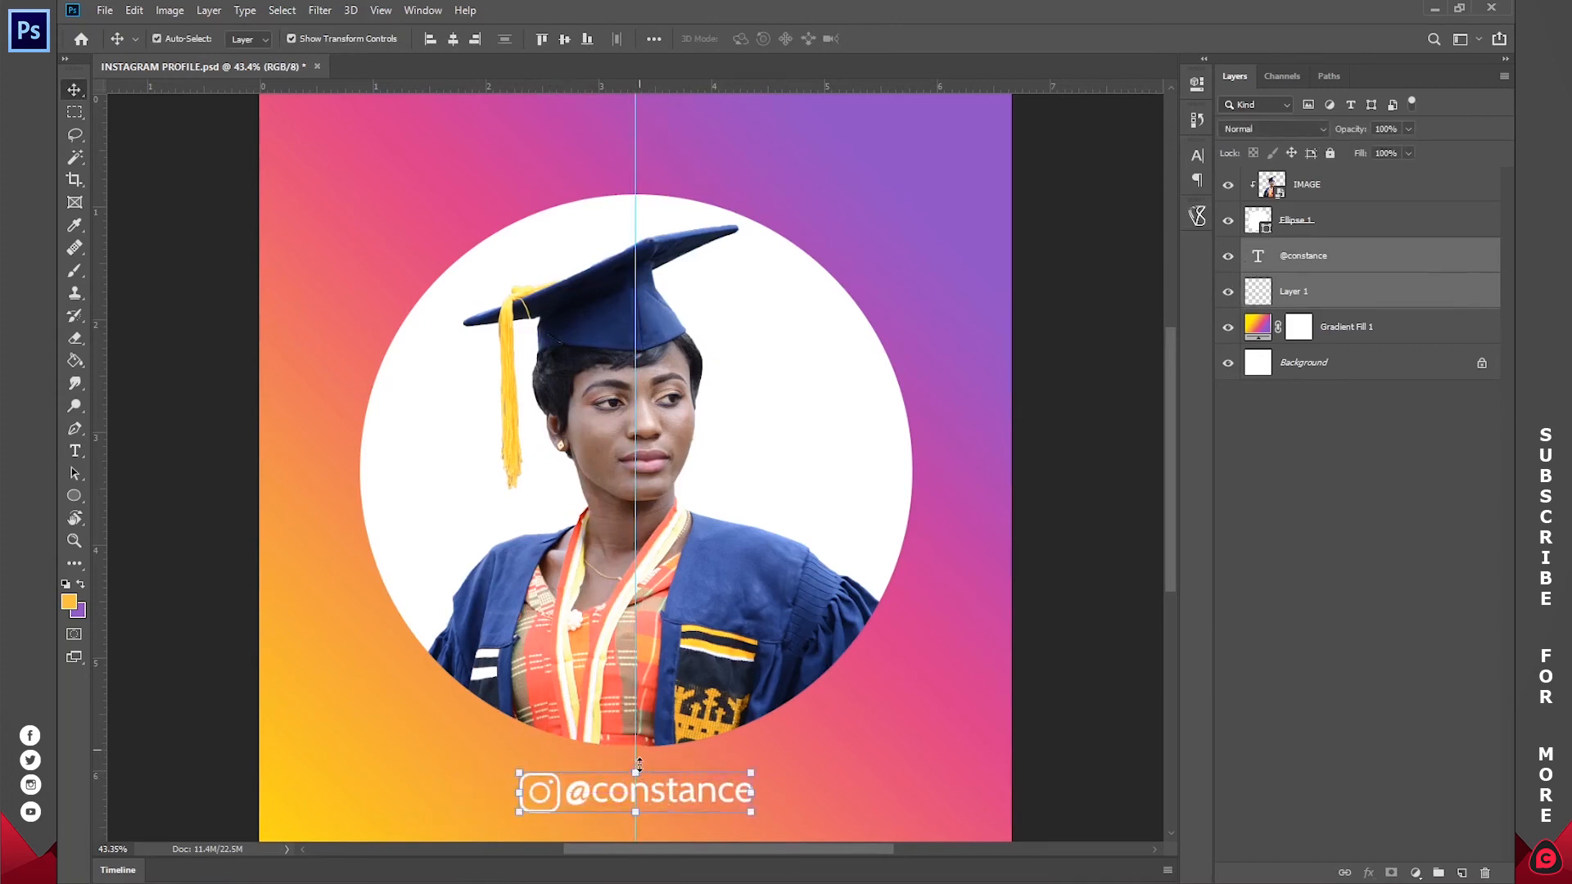
Step: Draw a rectangle shape of about 1738 × 139 px along the lower edge of the canvas
key(z)
drag(768, 610, 751, 607)
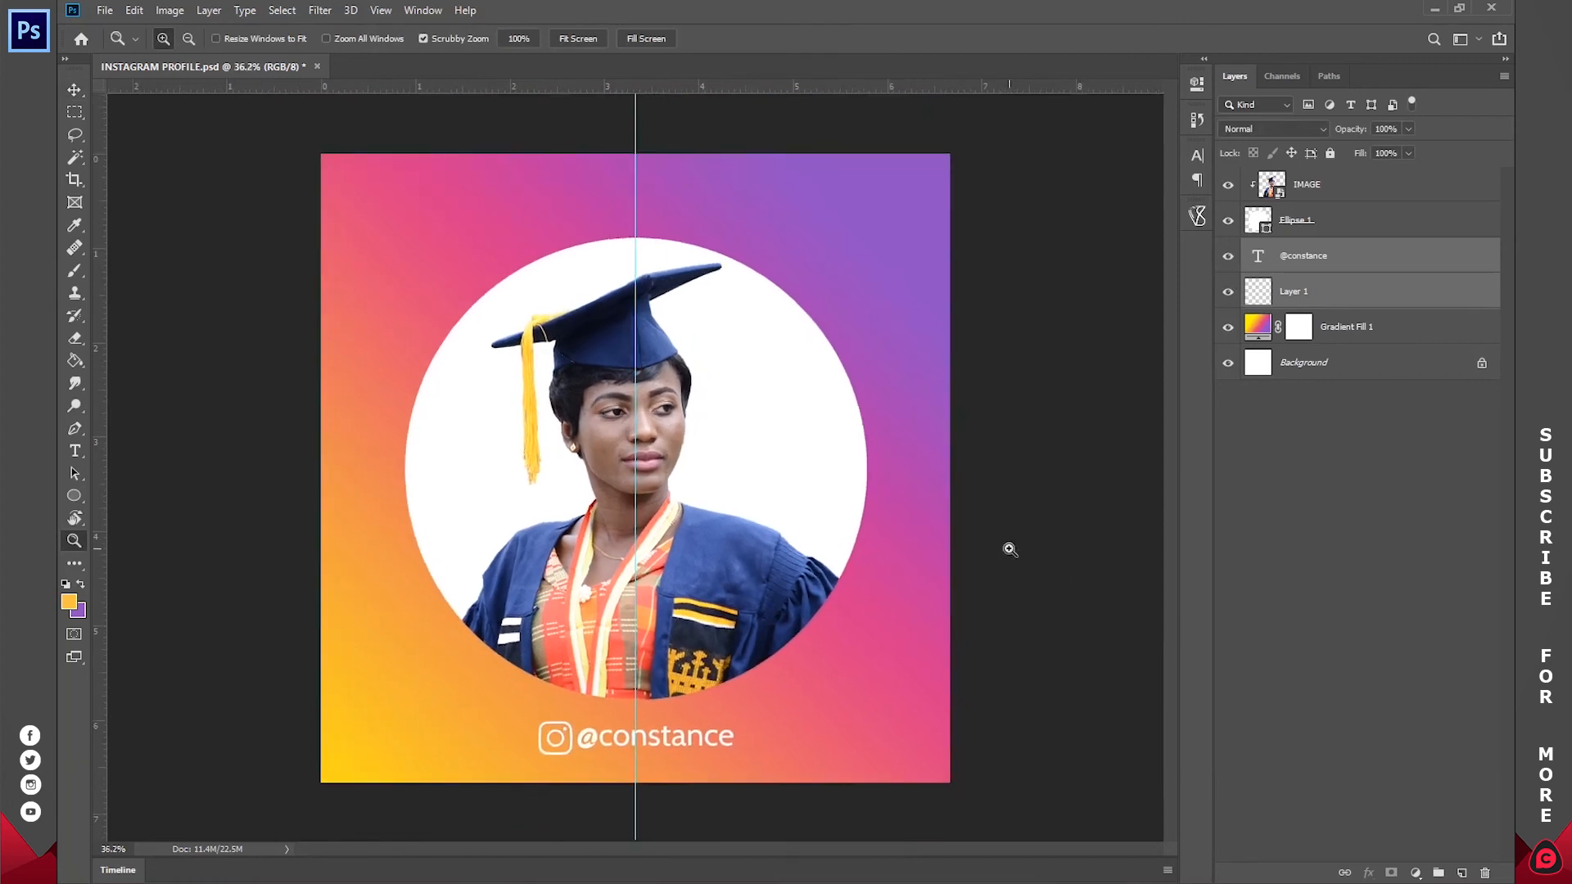
click(1426, 473)
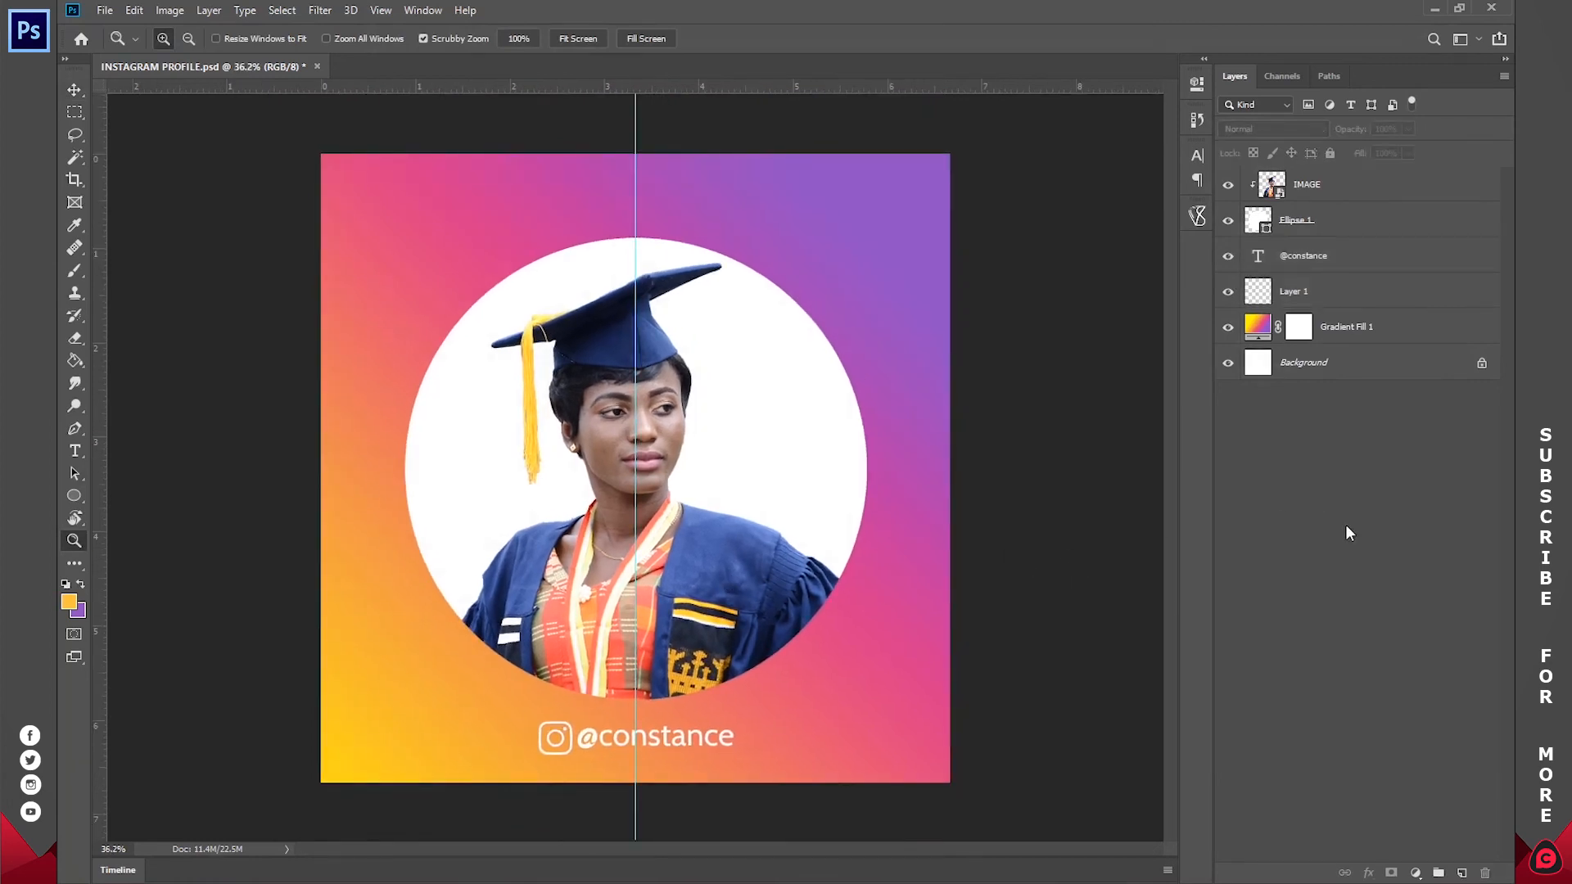
click(69, 496)
click(135, 497)
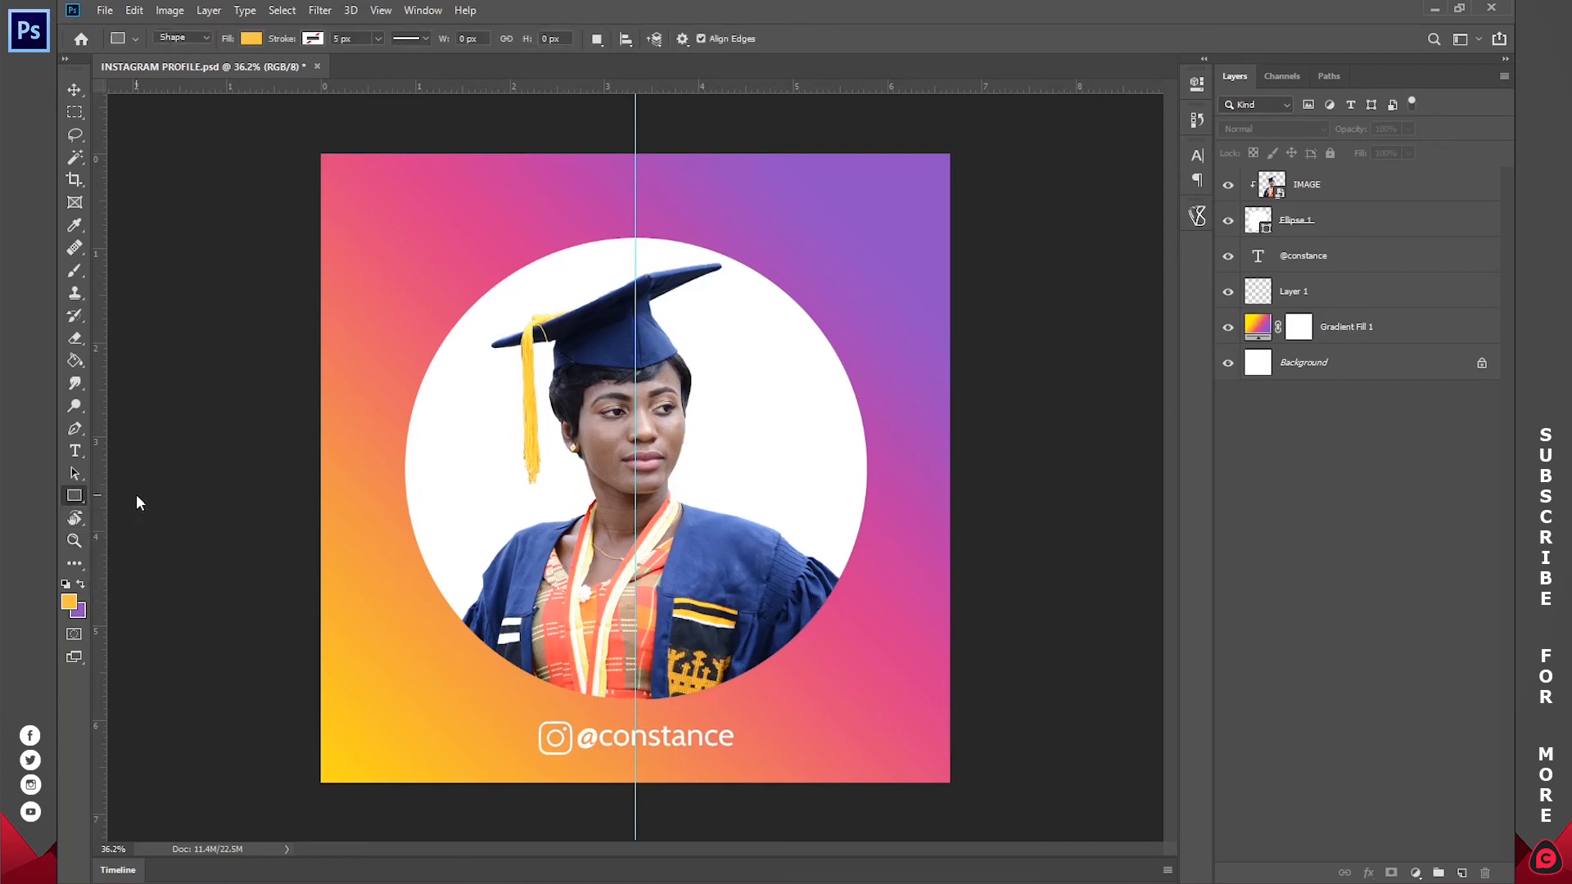
click(69, 496)
click(130, 497)
drag(345, 734, 892, 777)
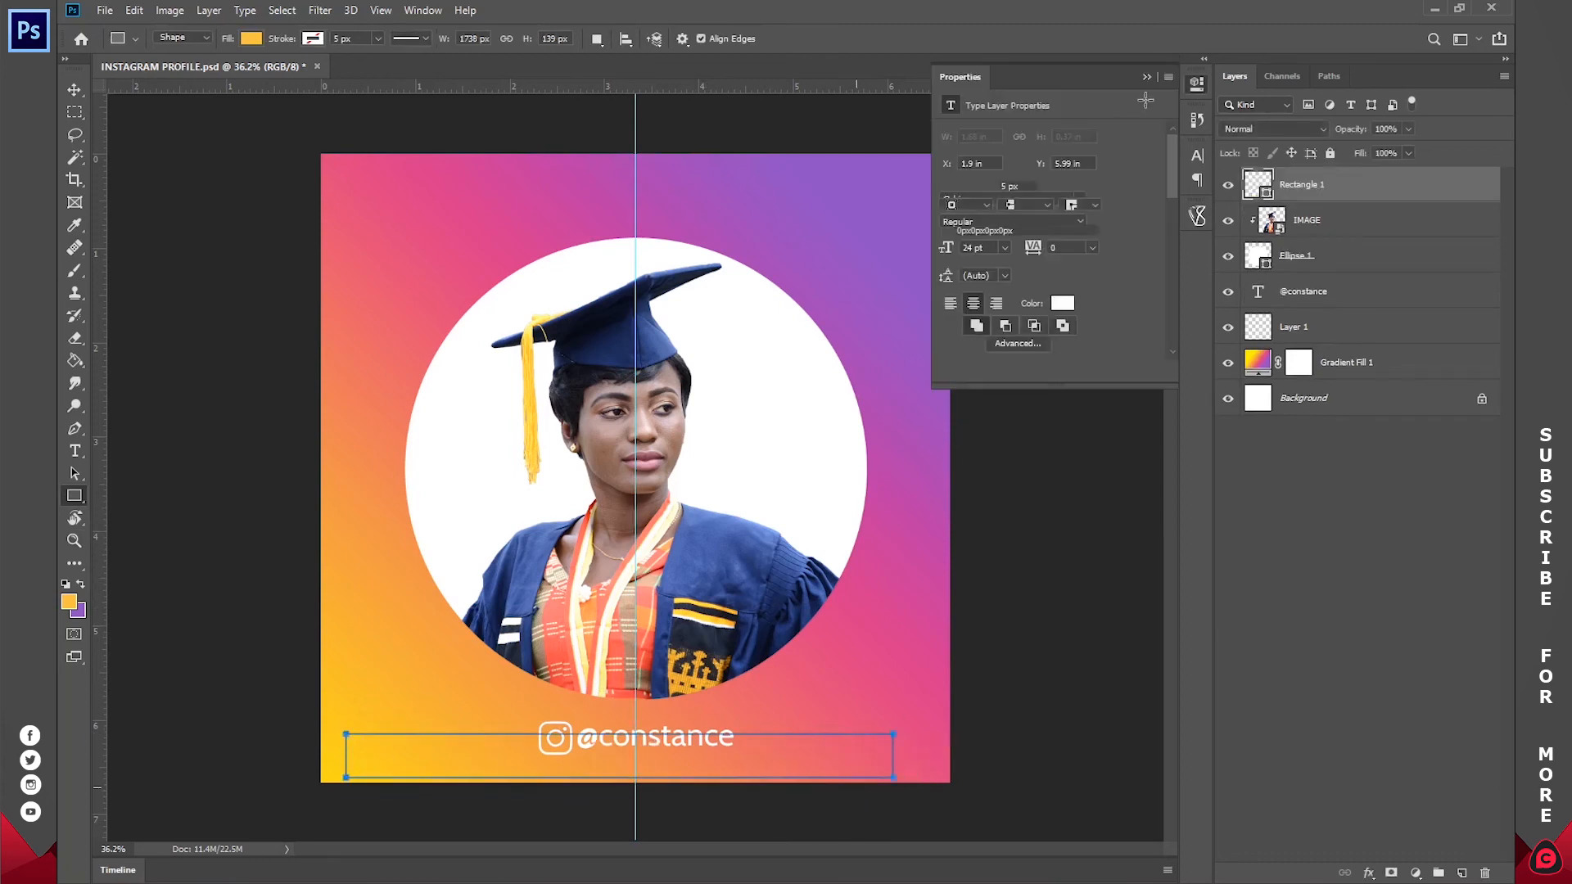
click(1195, 82)
Step: Stretch the rectangle to the full canvas width and move it flush with the canvas's bottom edge
key(v)
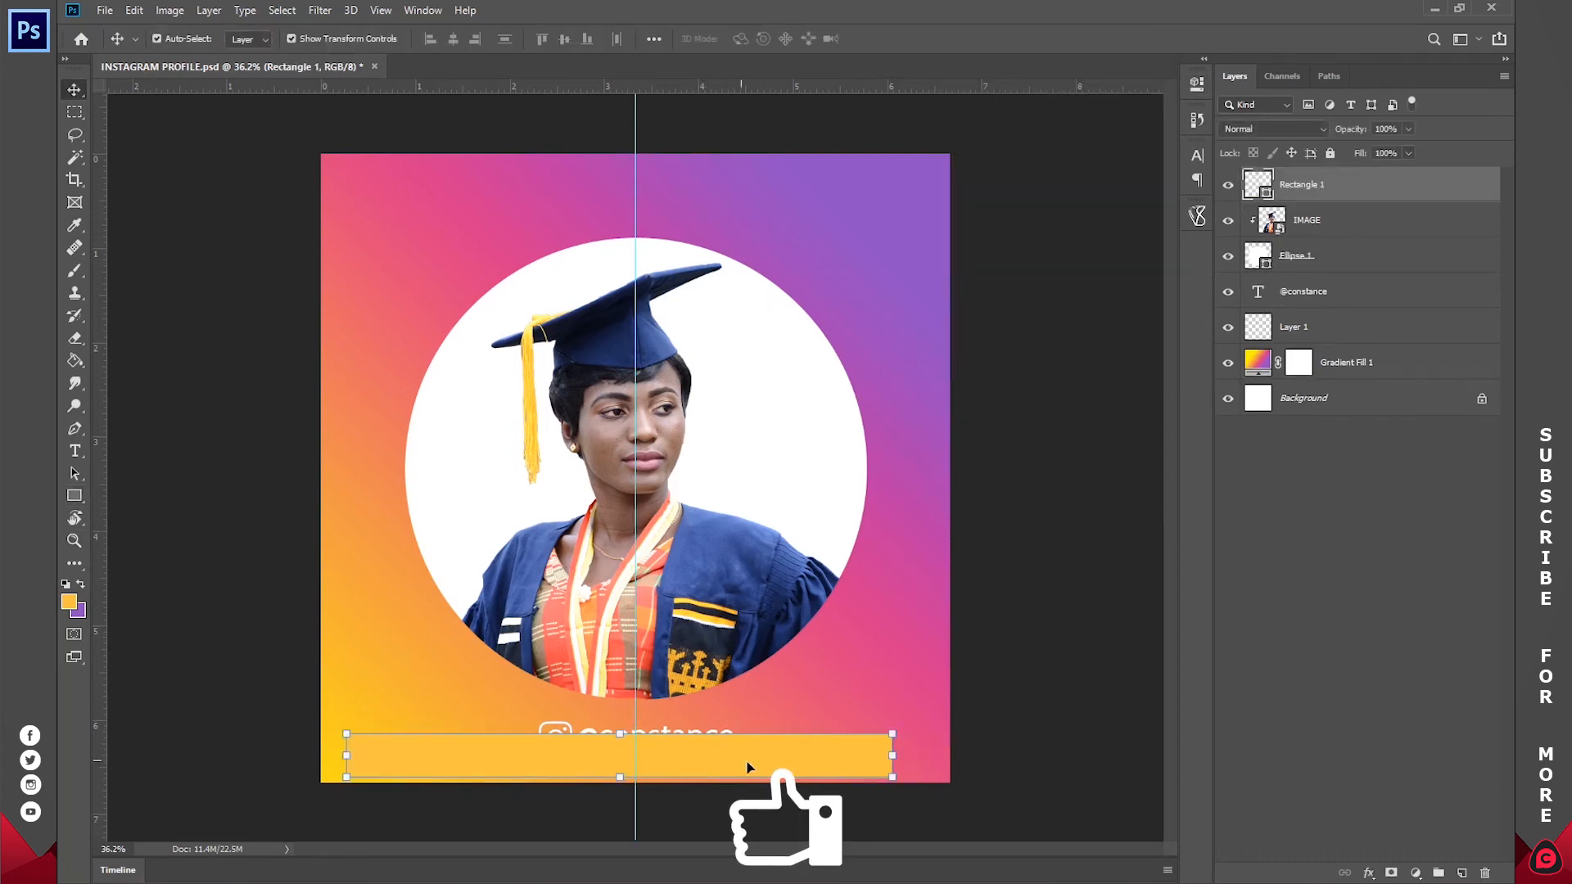
drag(894, 757, 949, 757)
drag(346, 756, 321, 756)
drag(685, 754, 683, 759)
click(889, 39)
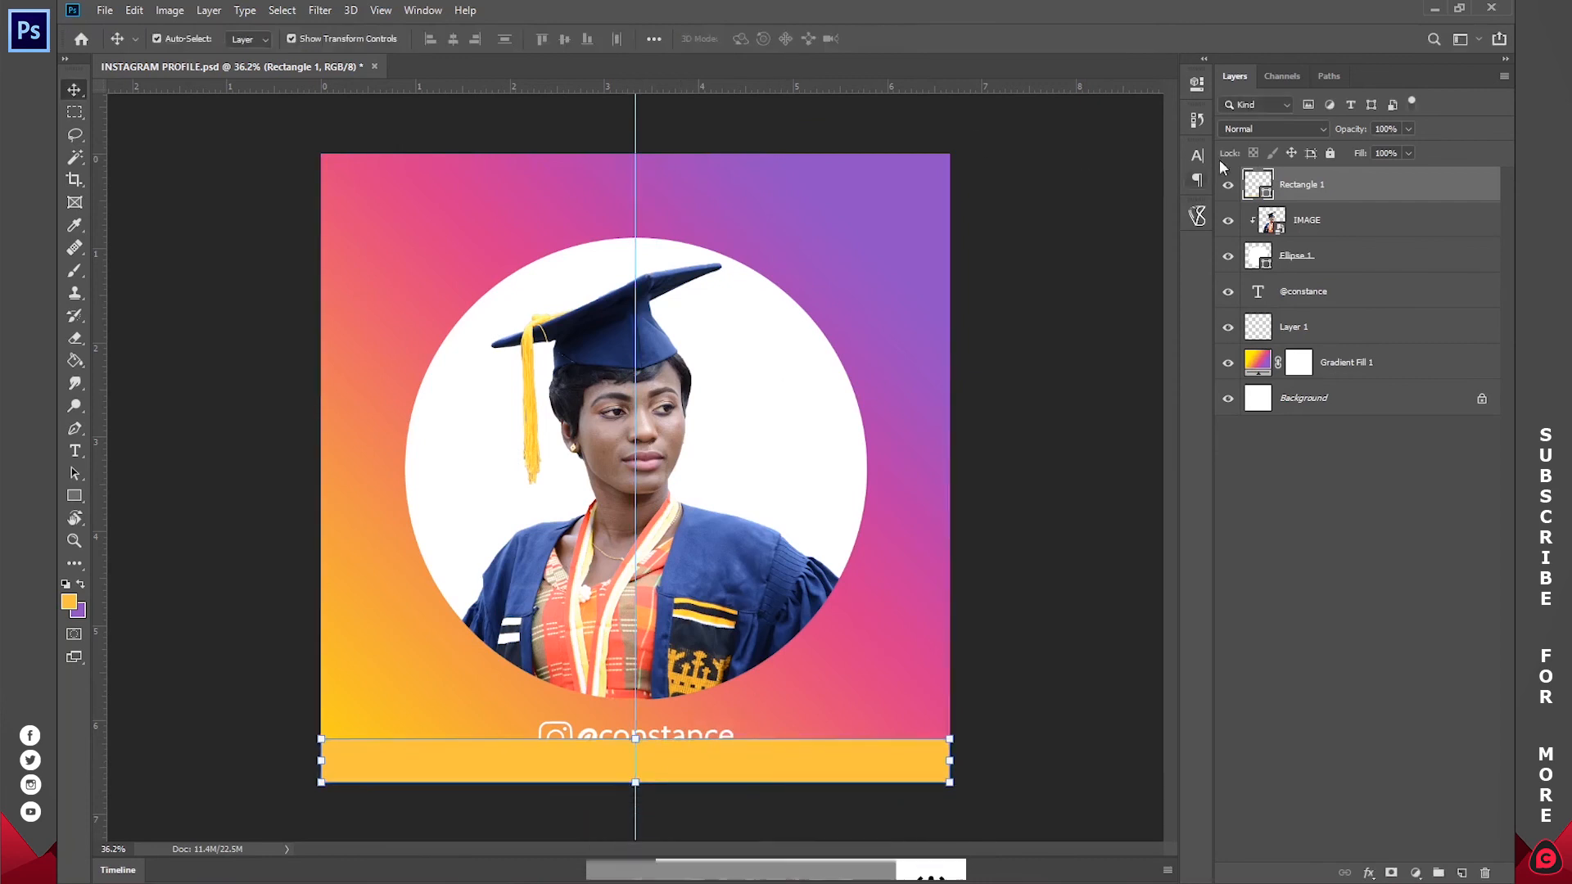
Step: Set the fill colour of the rectangle strip to black, 000000
double_click(1255, 181)
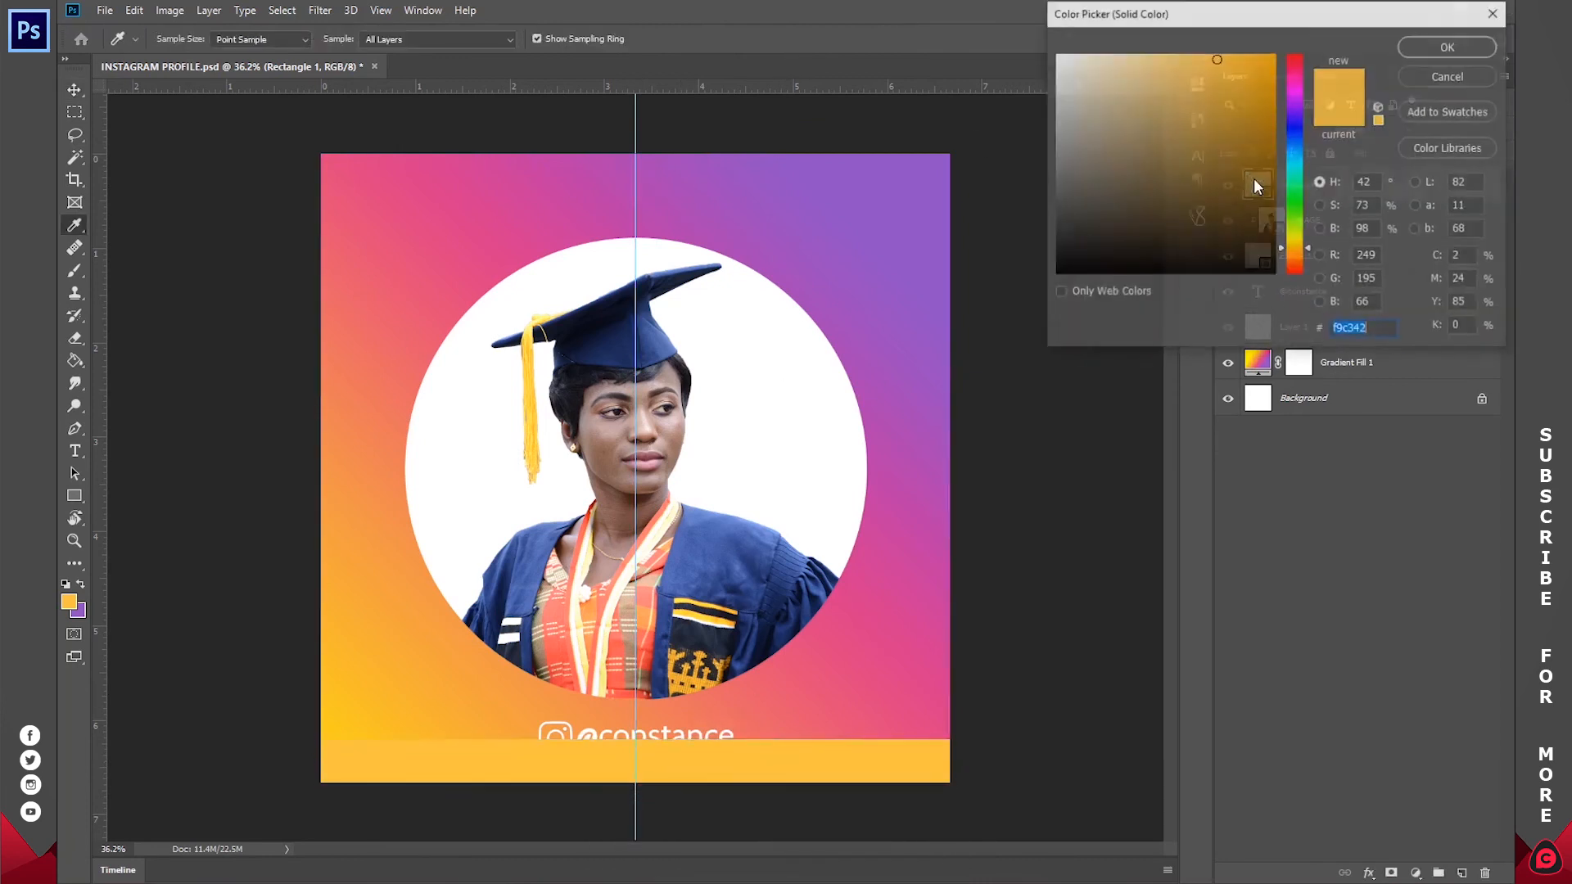
click(767, 631)
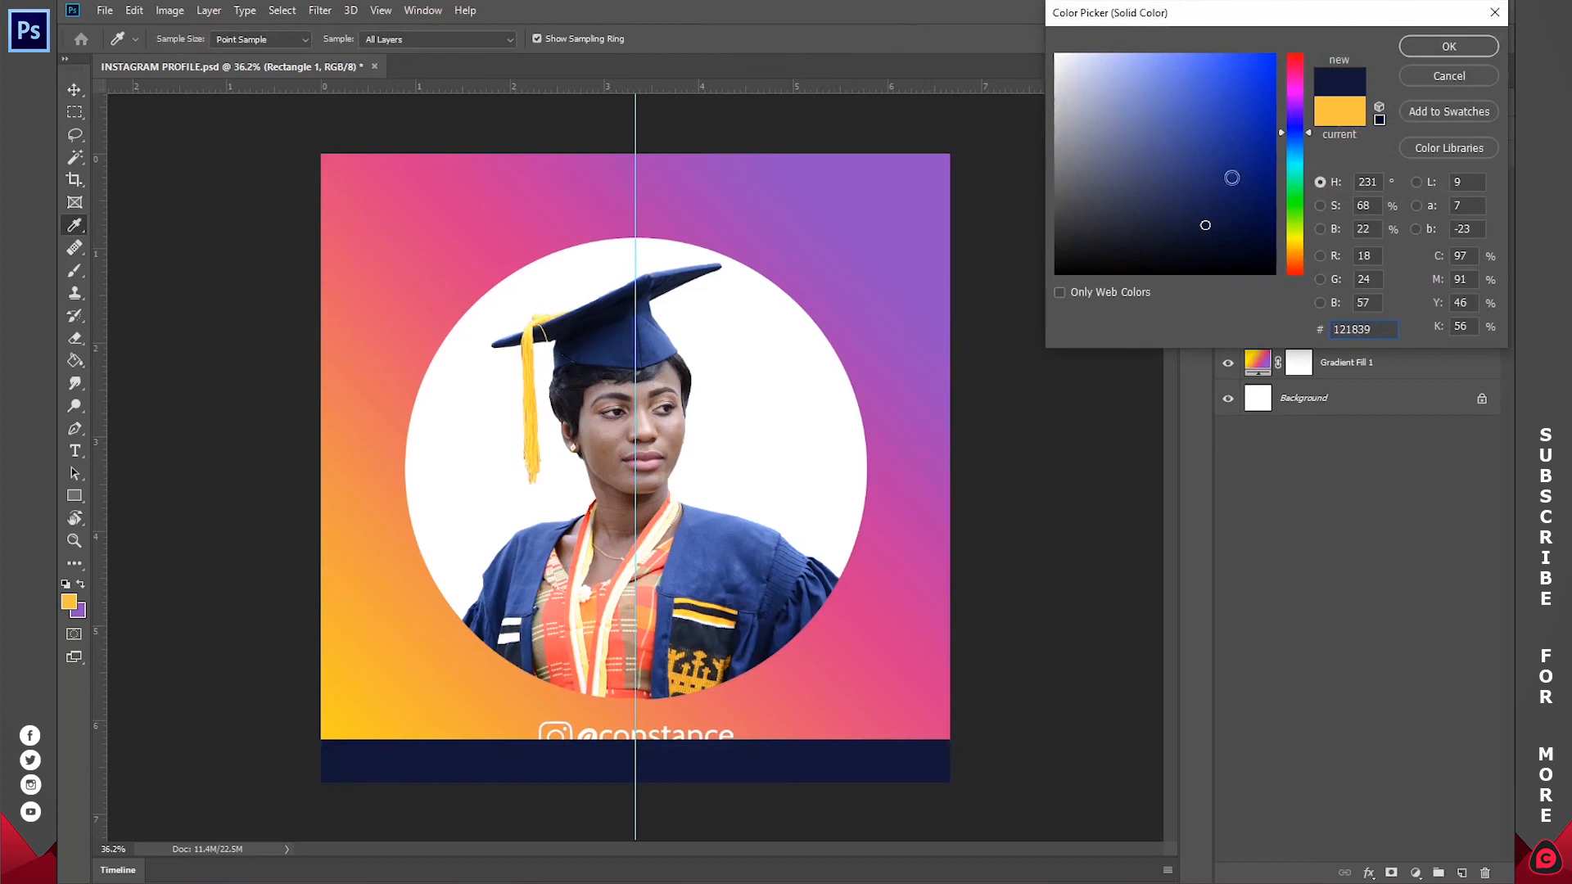
drag(1232, 178, 855, 449)
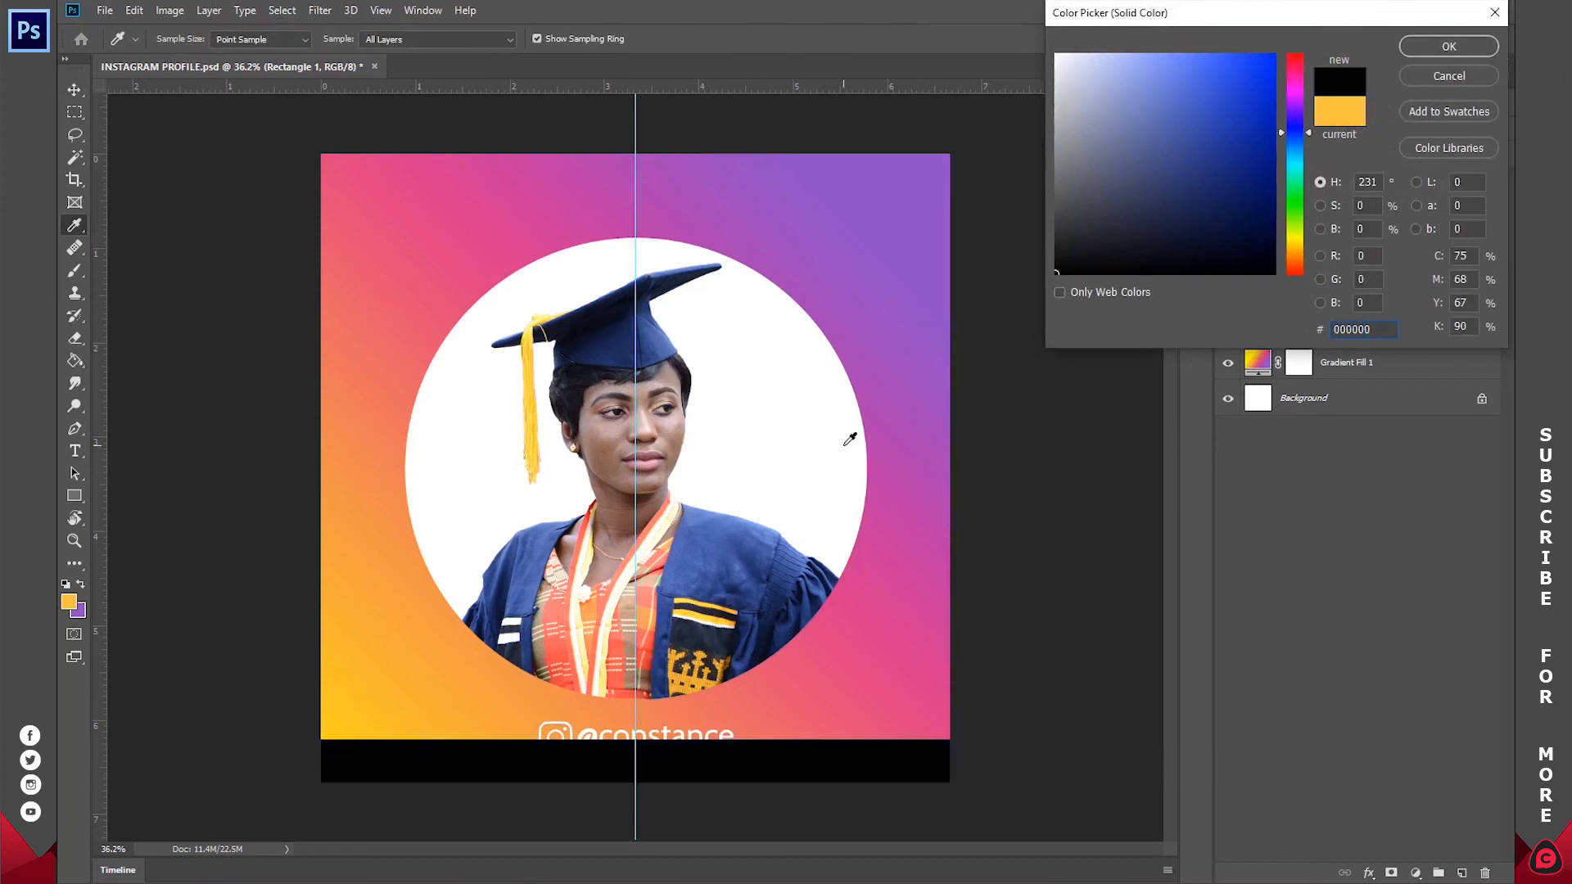
click(1448, 48)
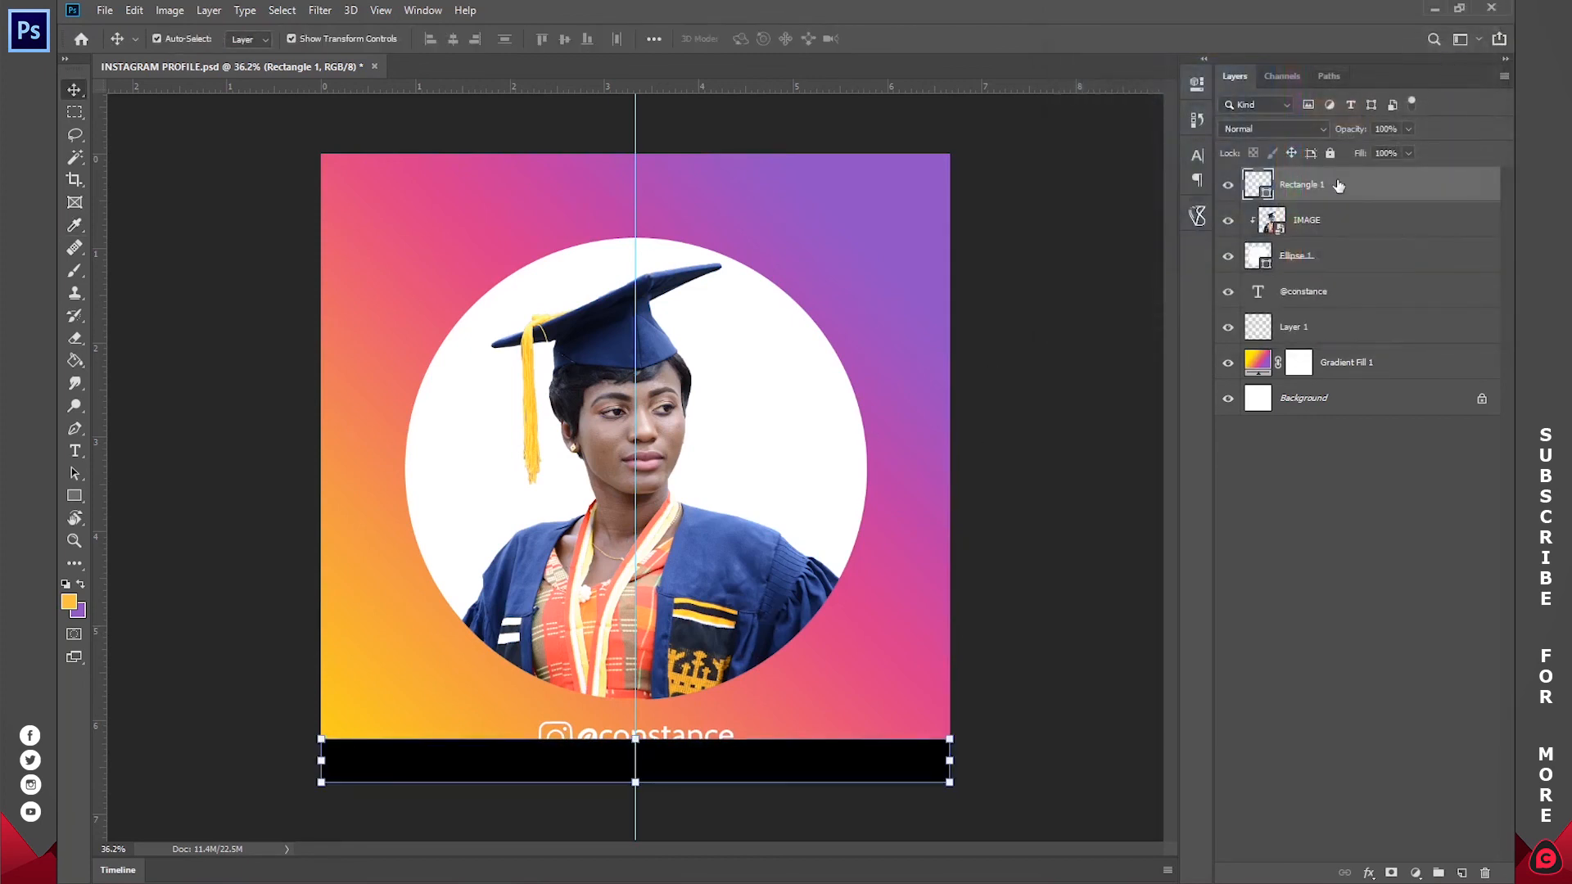
Step: Select the username text and Instagram logo layers and move them above the black rectangle in the layer stack
click(1310, 300)
shift+click(1291, 327)
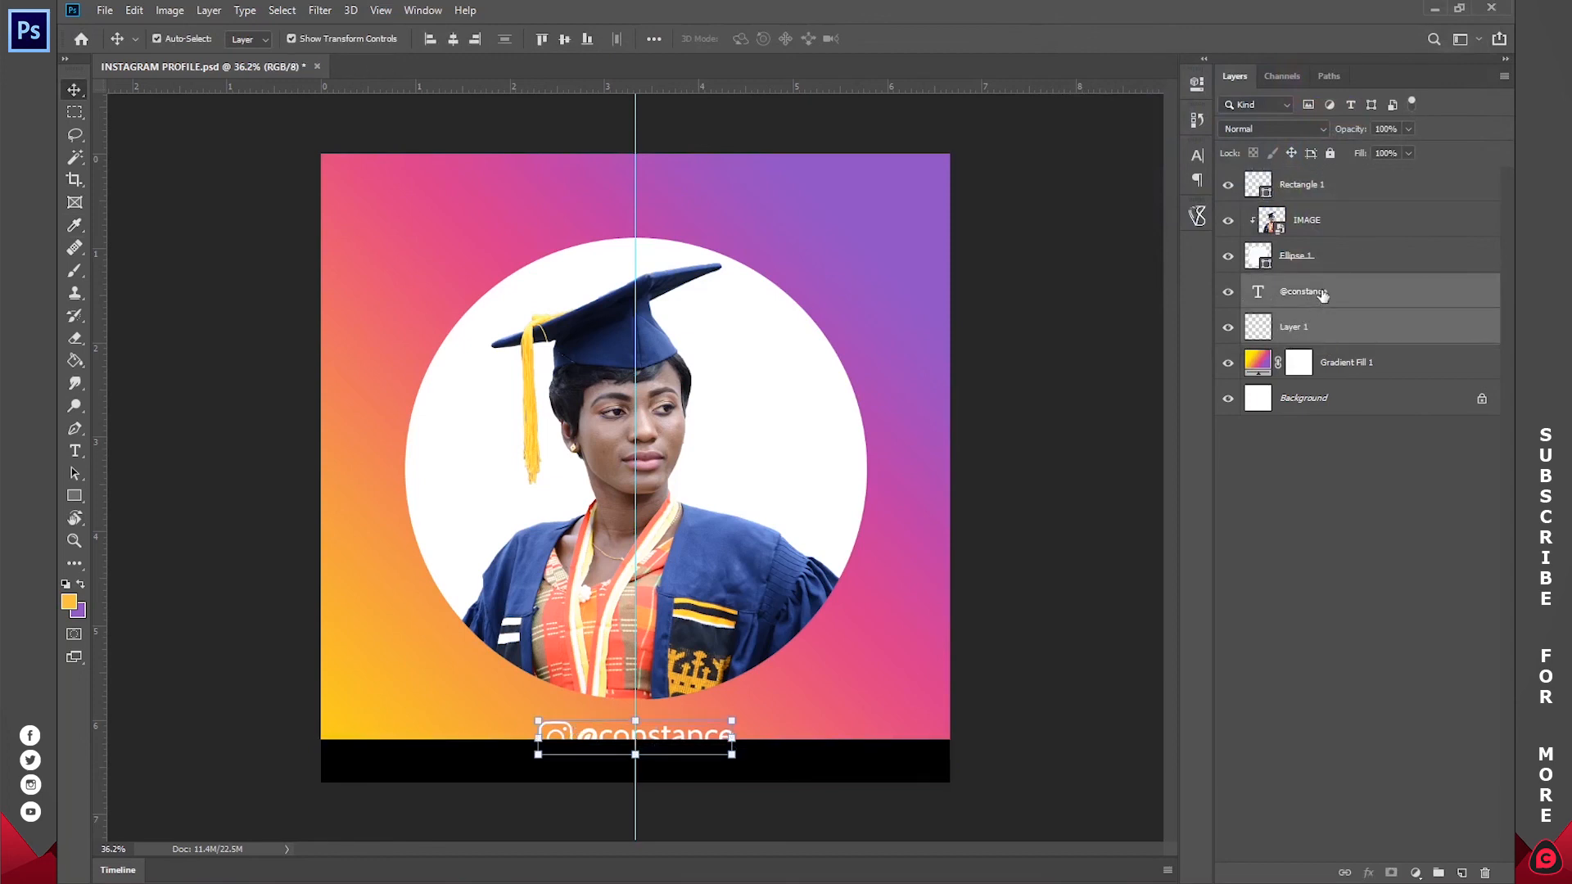
drag(1325, 293, 1320, 179)
Step: Move the logo and username together straight down so they sit vertically centred inside the black strip
key(z)
drag(650, 789, 911, 669)
drag(771, 709, 788, 509)
drag(674, 649, 712, 642)
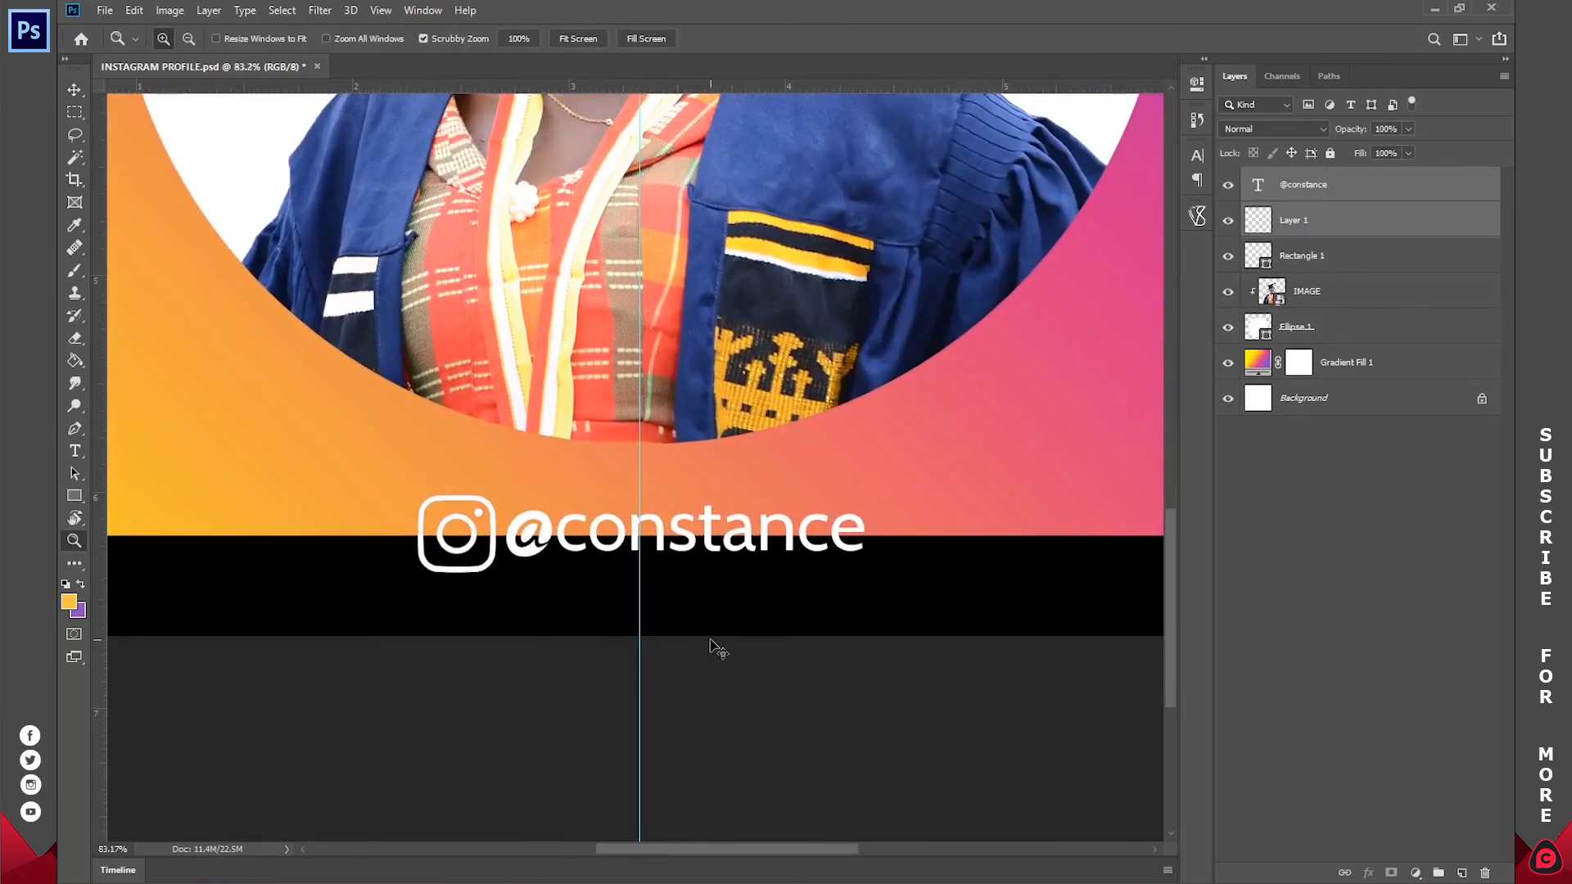
key(v)
drag(952, 396, 950, 441)
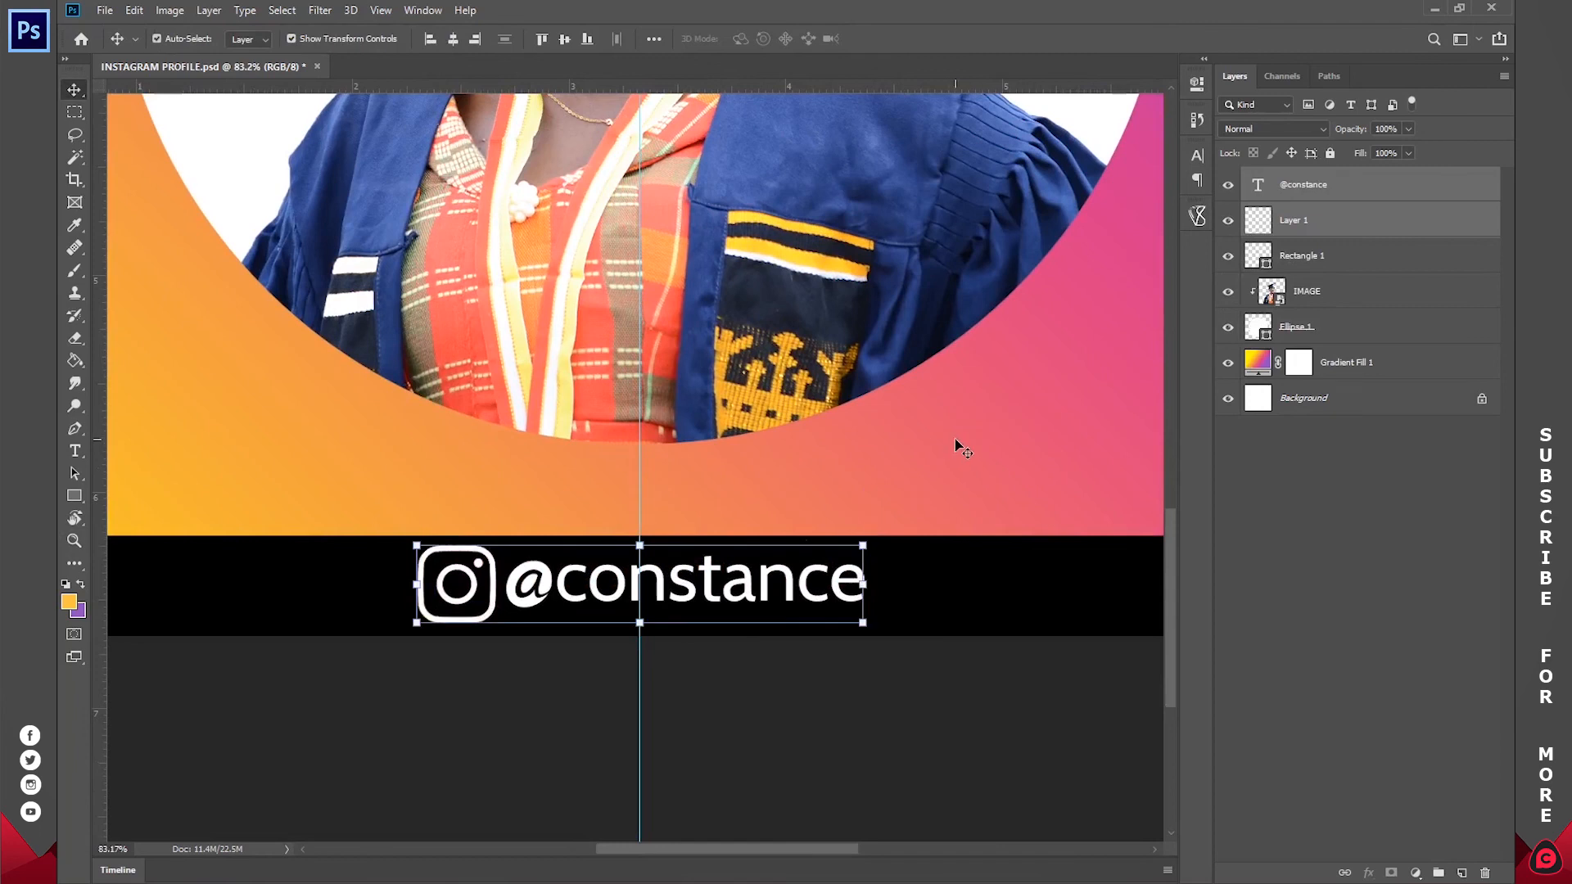
Step: Set the font size of the whole username text to 18 pt
key(t)
click(693, 593)
key(ctrl+a)
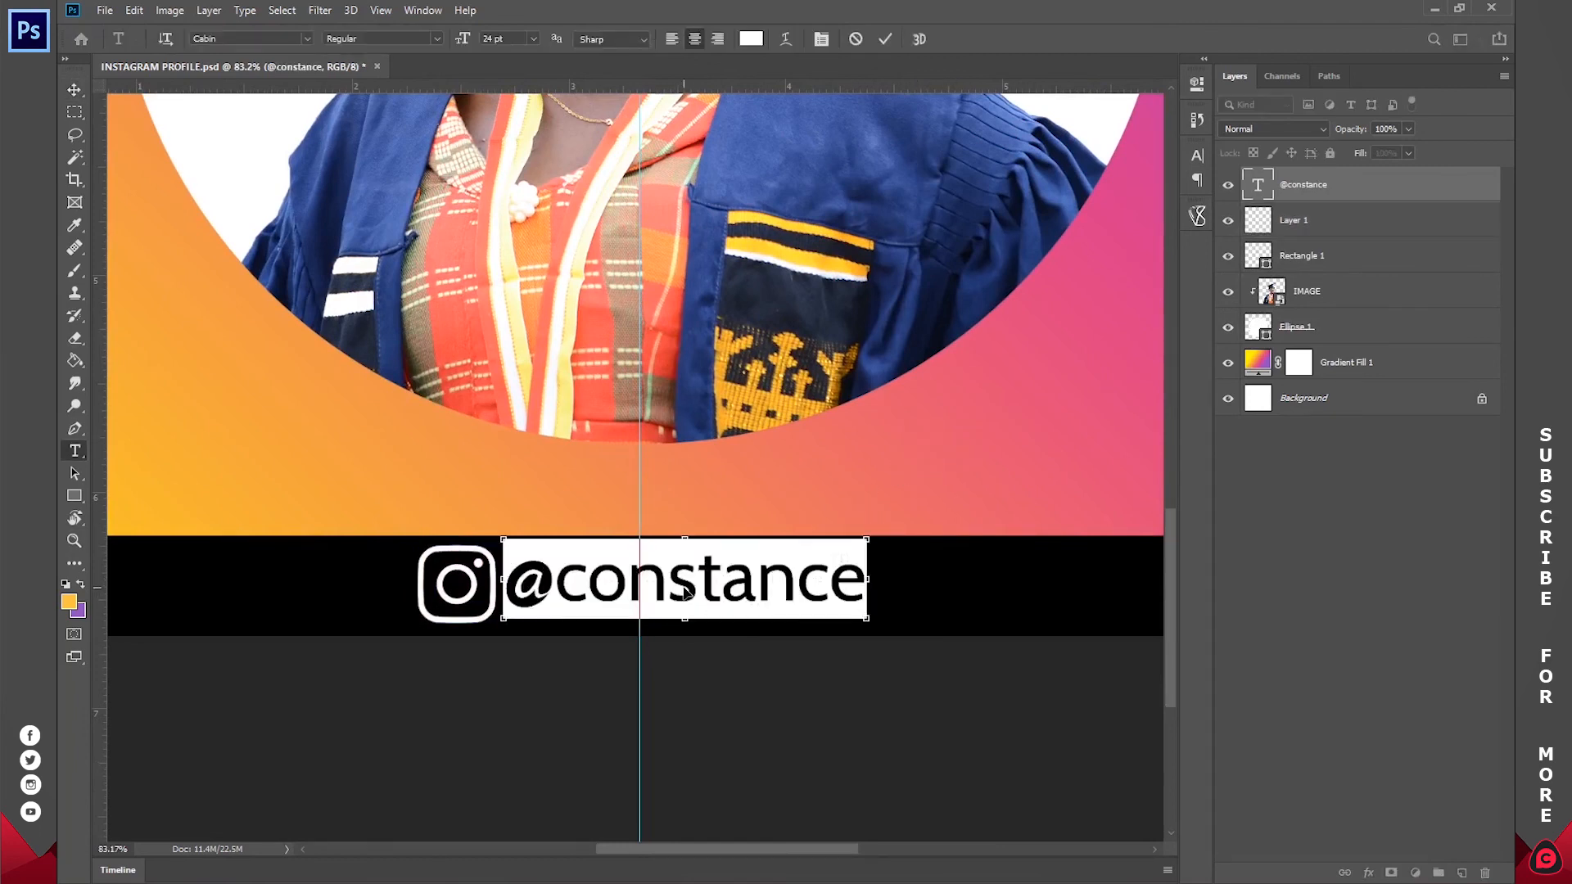
click(533, 38)
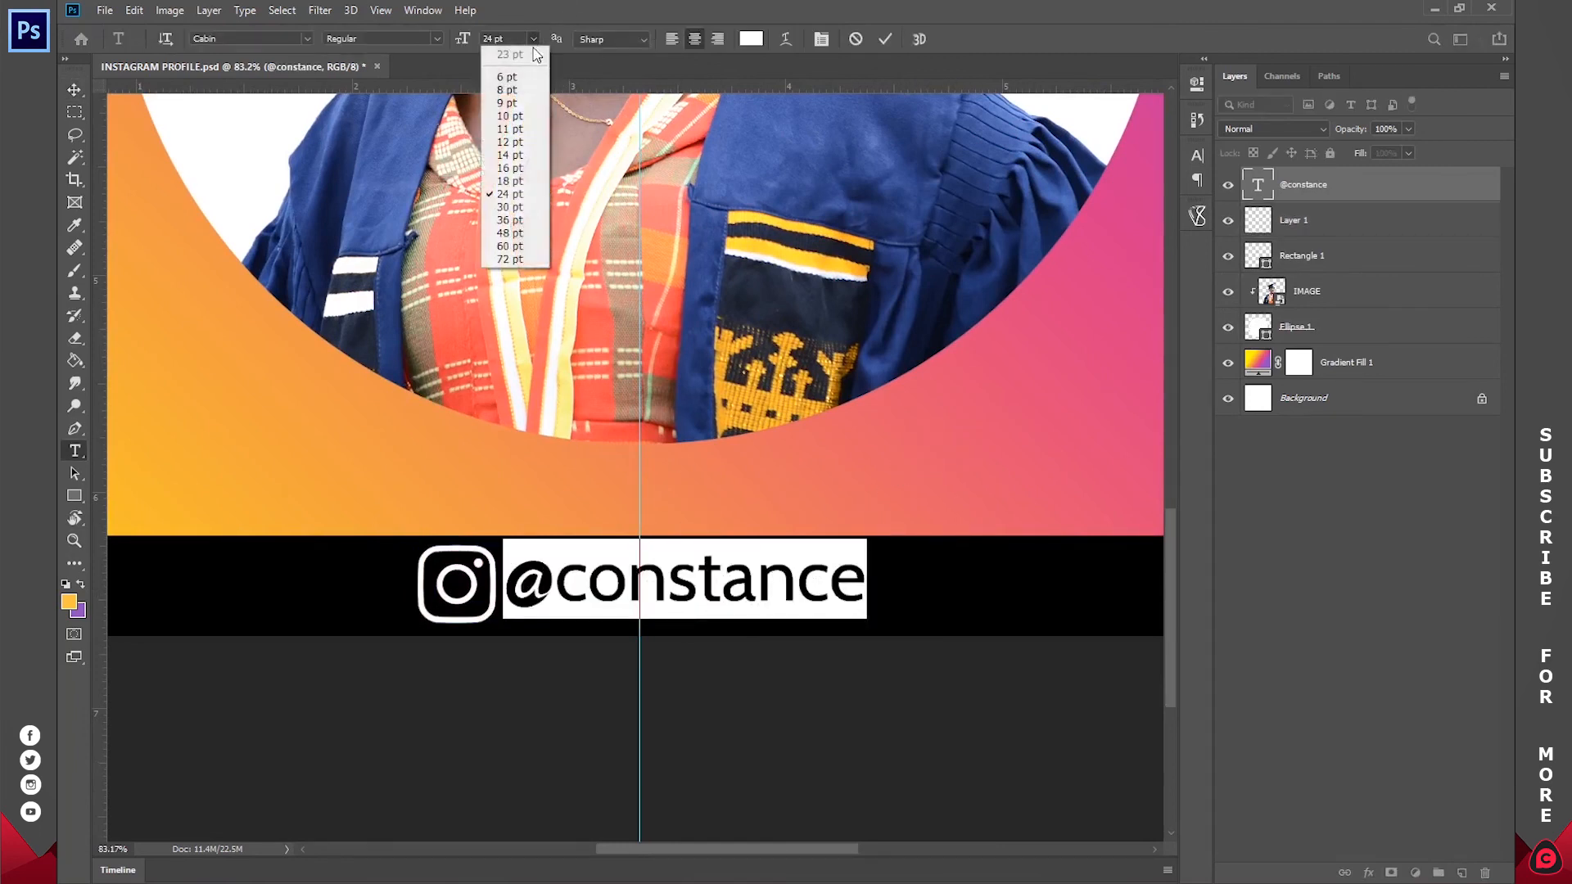
click(508, 169)
click(887, 39)
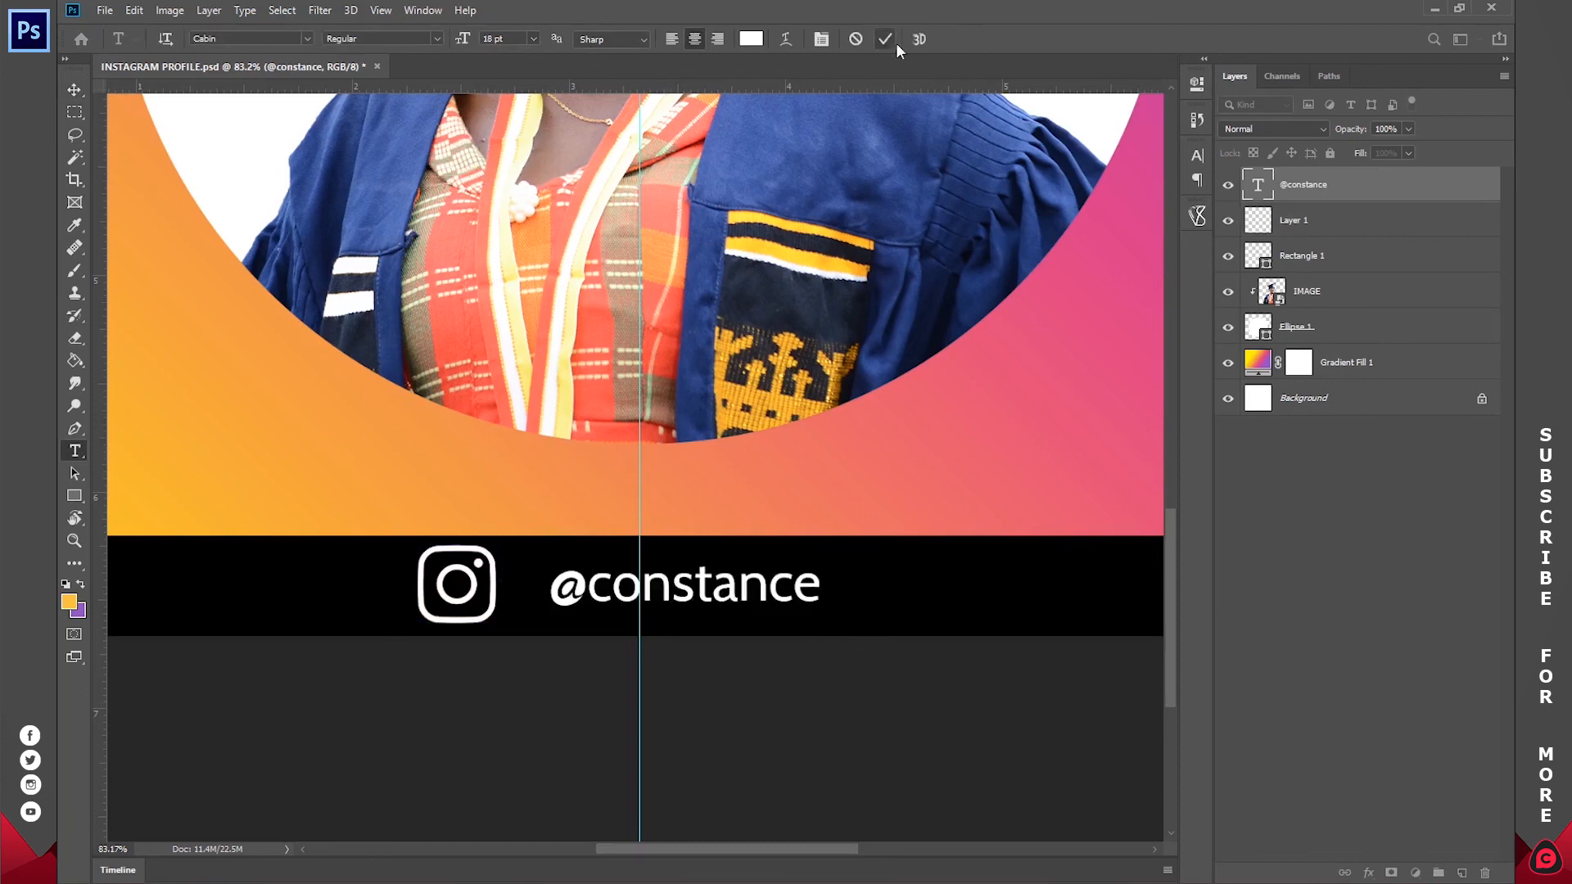
Step: Scale the Instagram logo down to about 72.5% and place it just before the username in the strip
click(1345, 235)
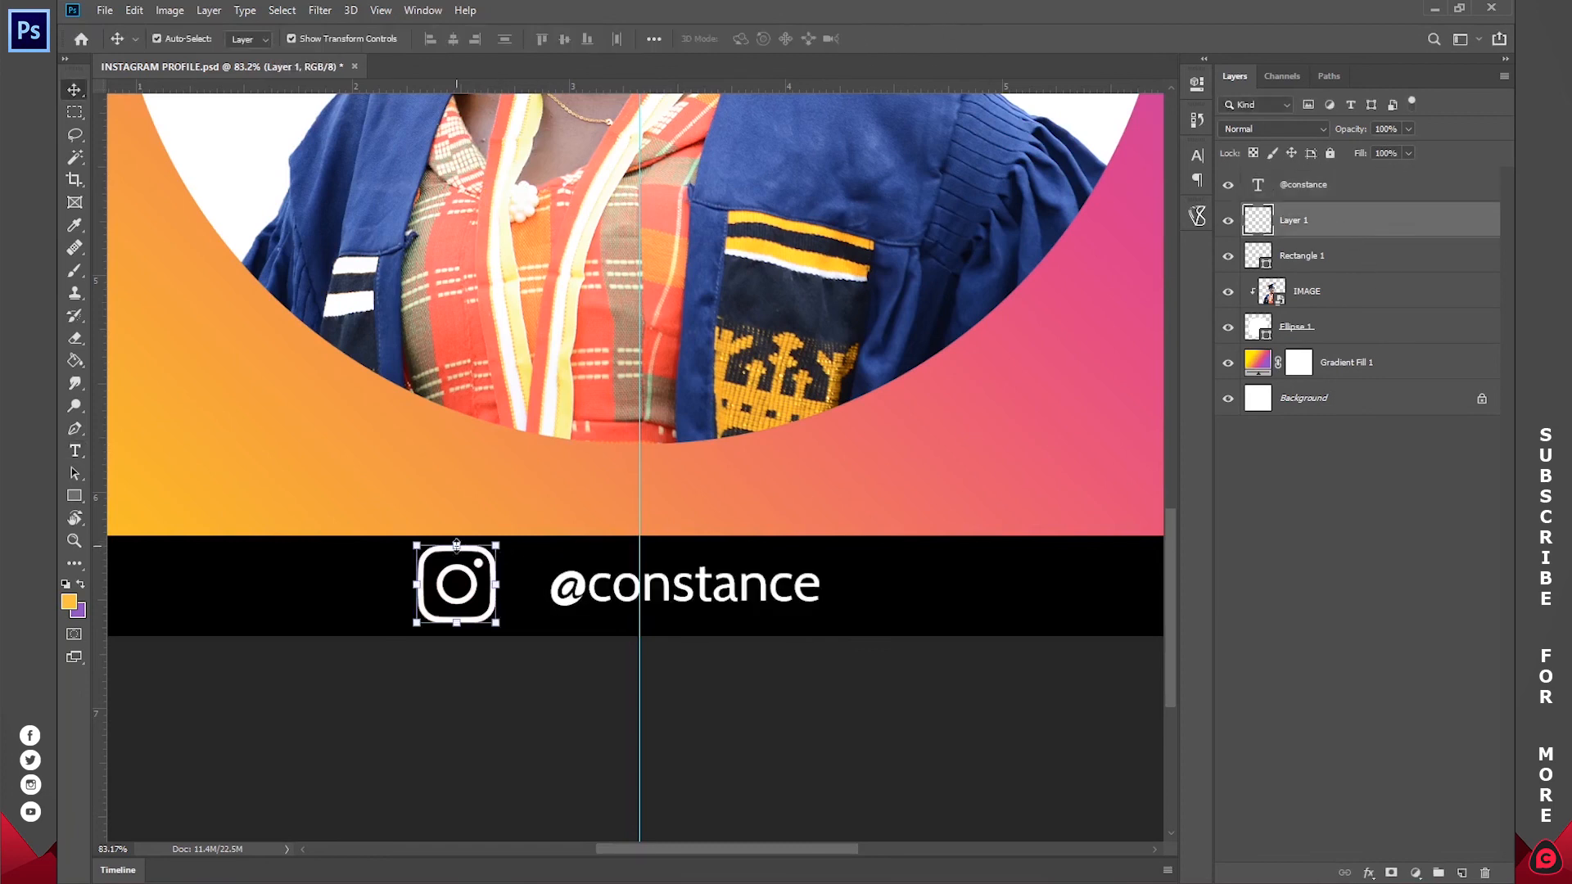
key(ctrl+t)
drag(457, 545, 513, 596)
click(888, 39)
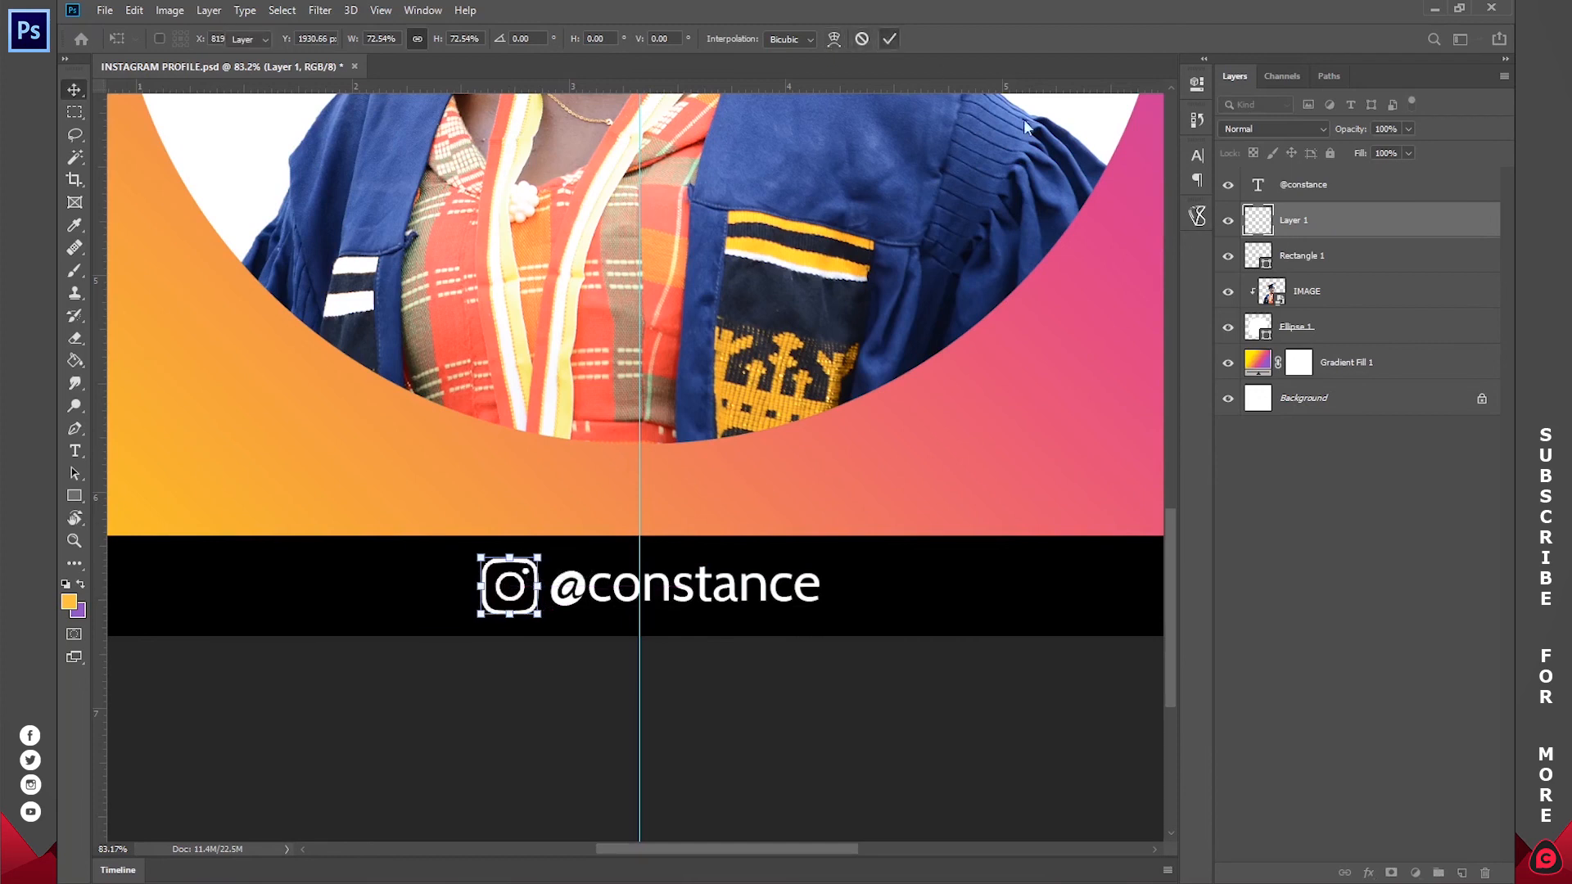
Step: Select the logo and username layers together and shift them slightly so the pair is centred on the vertical guide
ctrl+click(1328, 189)
key(ctrl+t)
drag(661, 566, 652, 567)
click(889, 38)
Step: Save the document, remove the vertical guide from the canvas and deselect all layers
key(z)
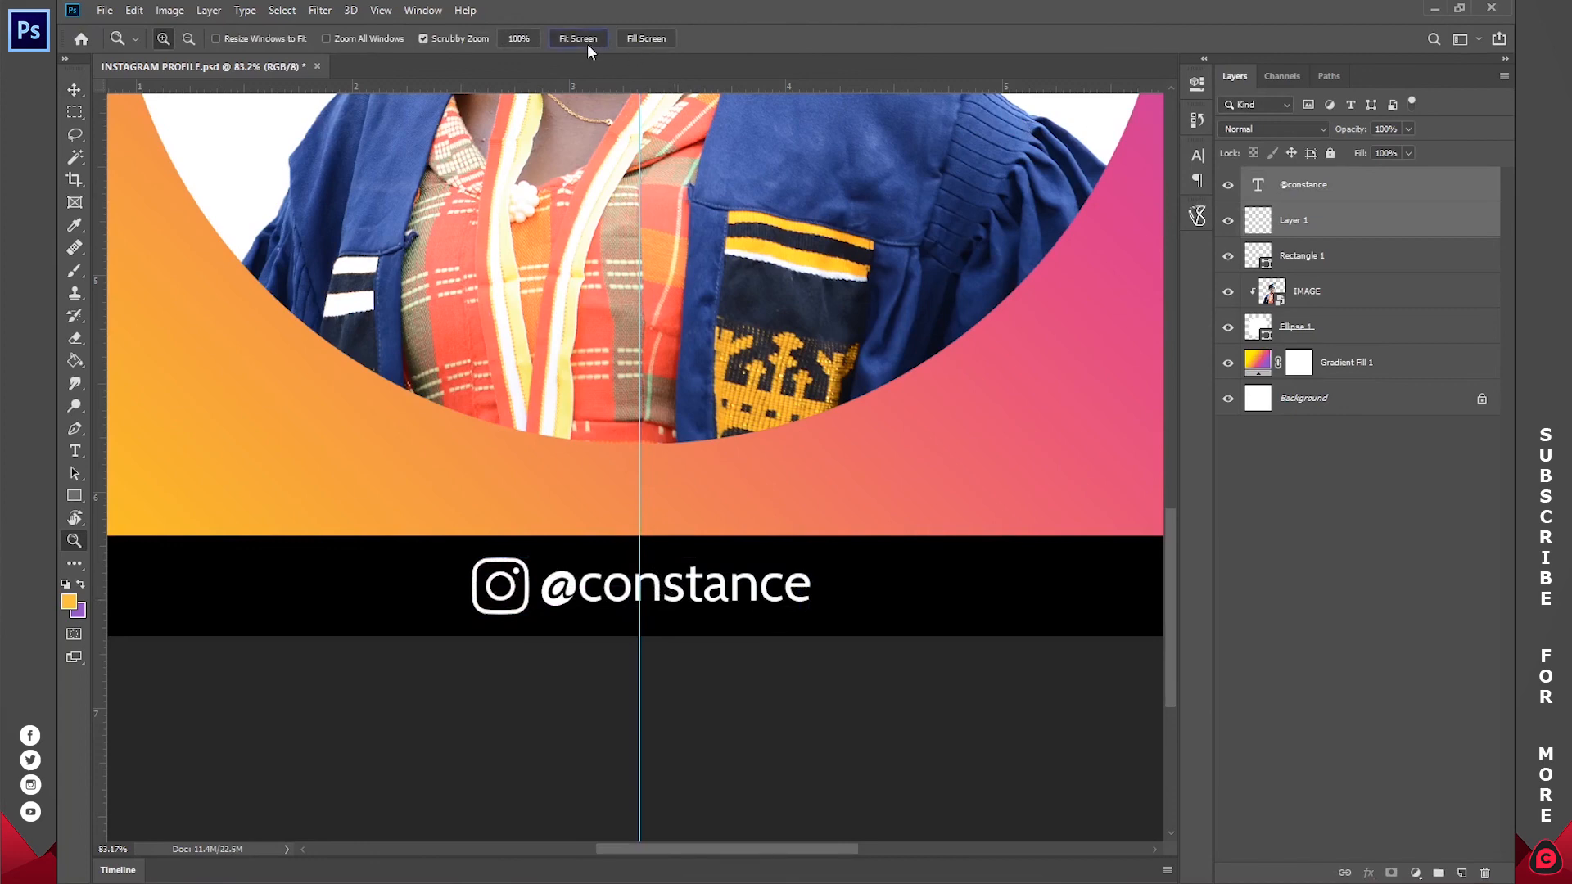
click(581, 40)
drag(791, 542, 771, 544)
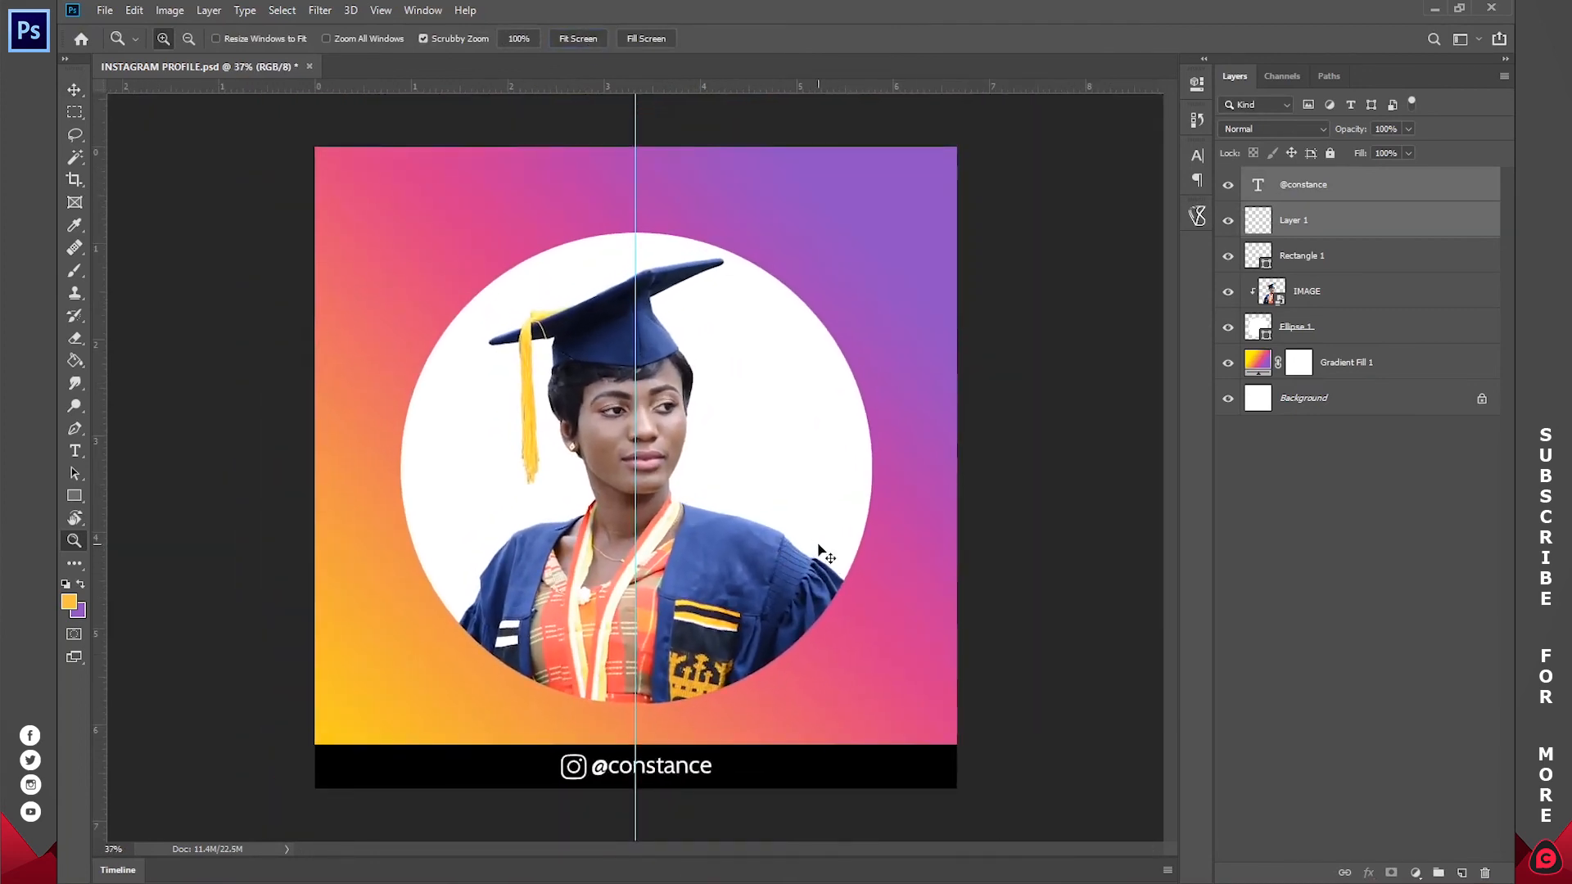
key(ctrl+s)
key(v)
drag(635, 280, 68, 321)
click(1288, 554)
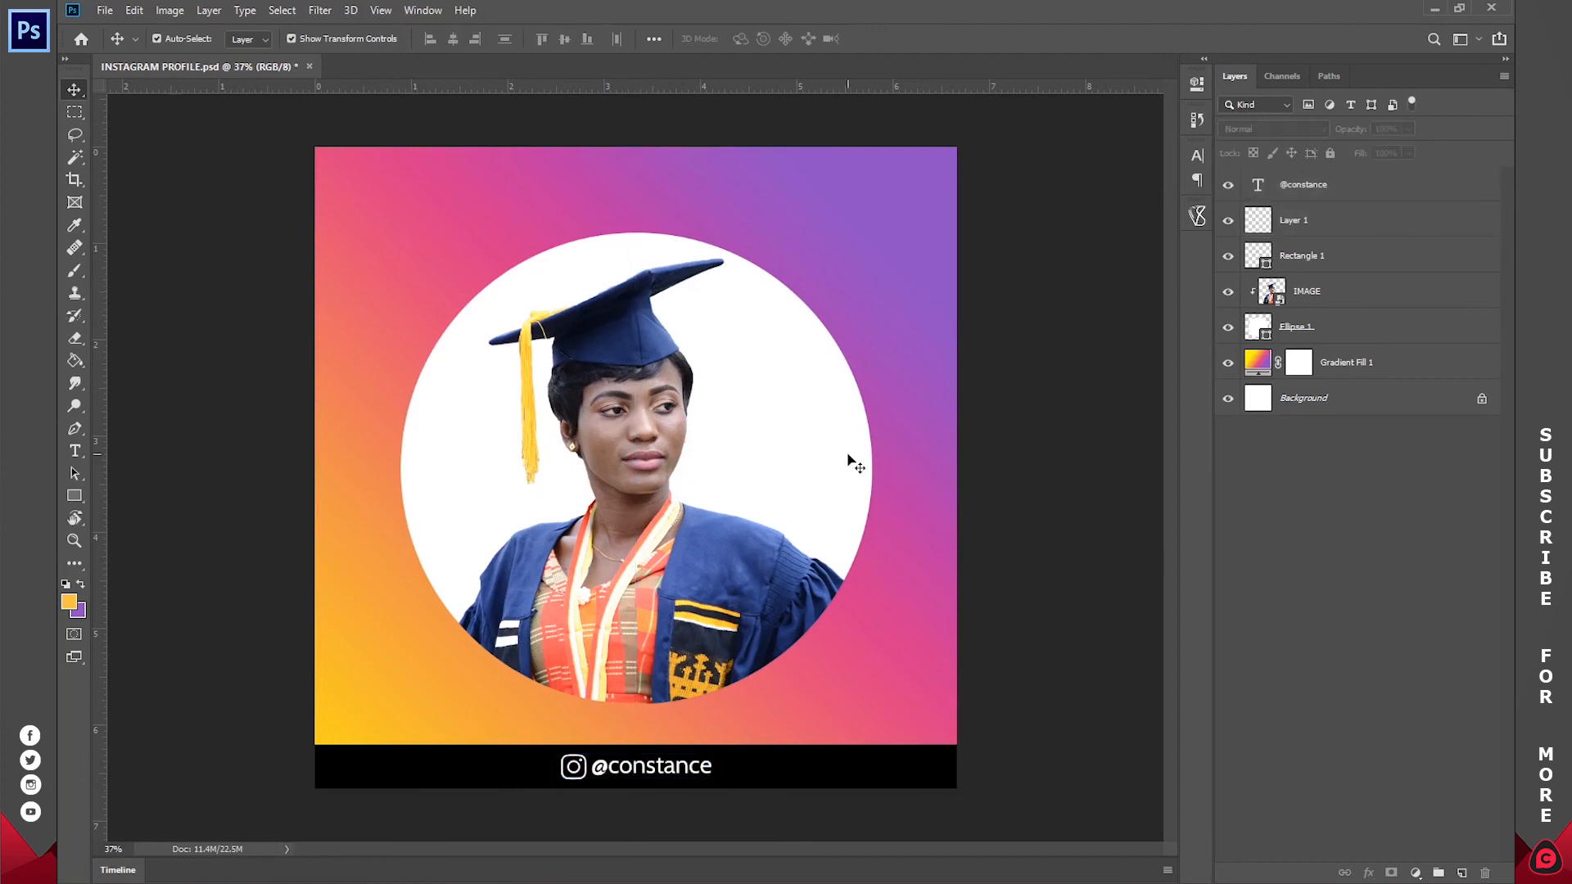
Step: Save a JPEG copy of the design named INSTAGRAM PROFILE to the Desktop, accepting the JPEG options
click(101, 10)
click(154, 206)
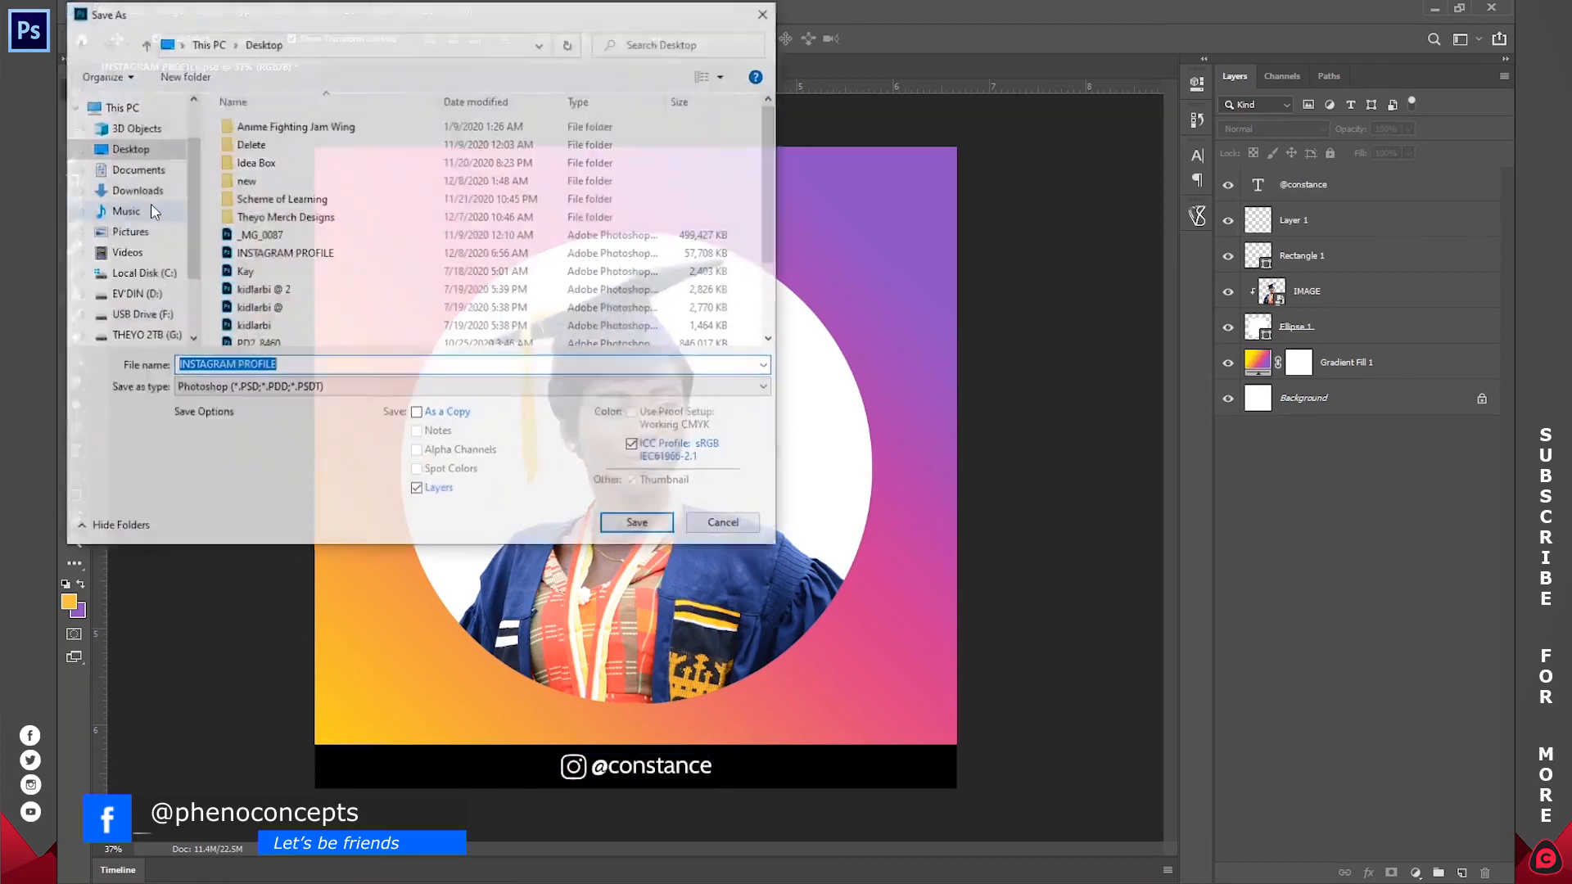
click(218, 388)
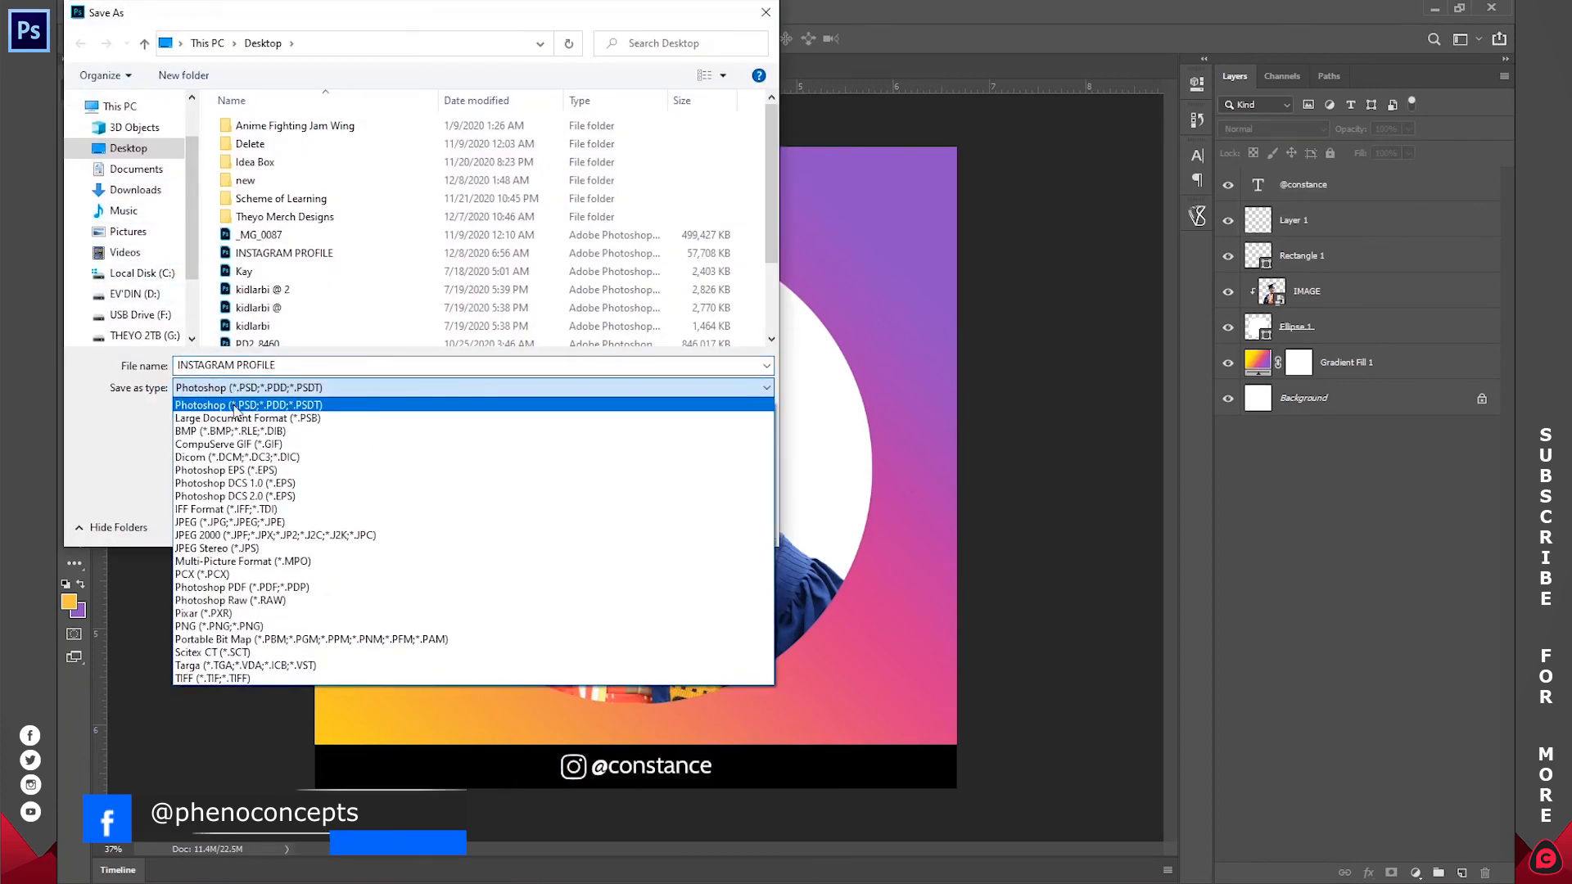
click(257, 522)
click(635, 519)
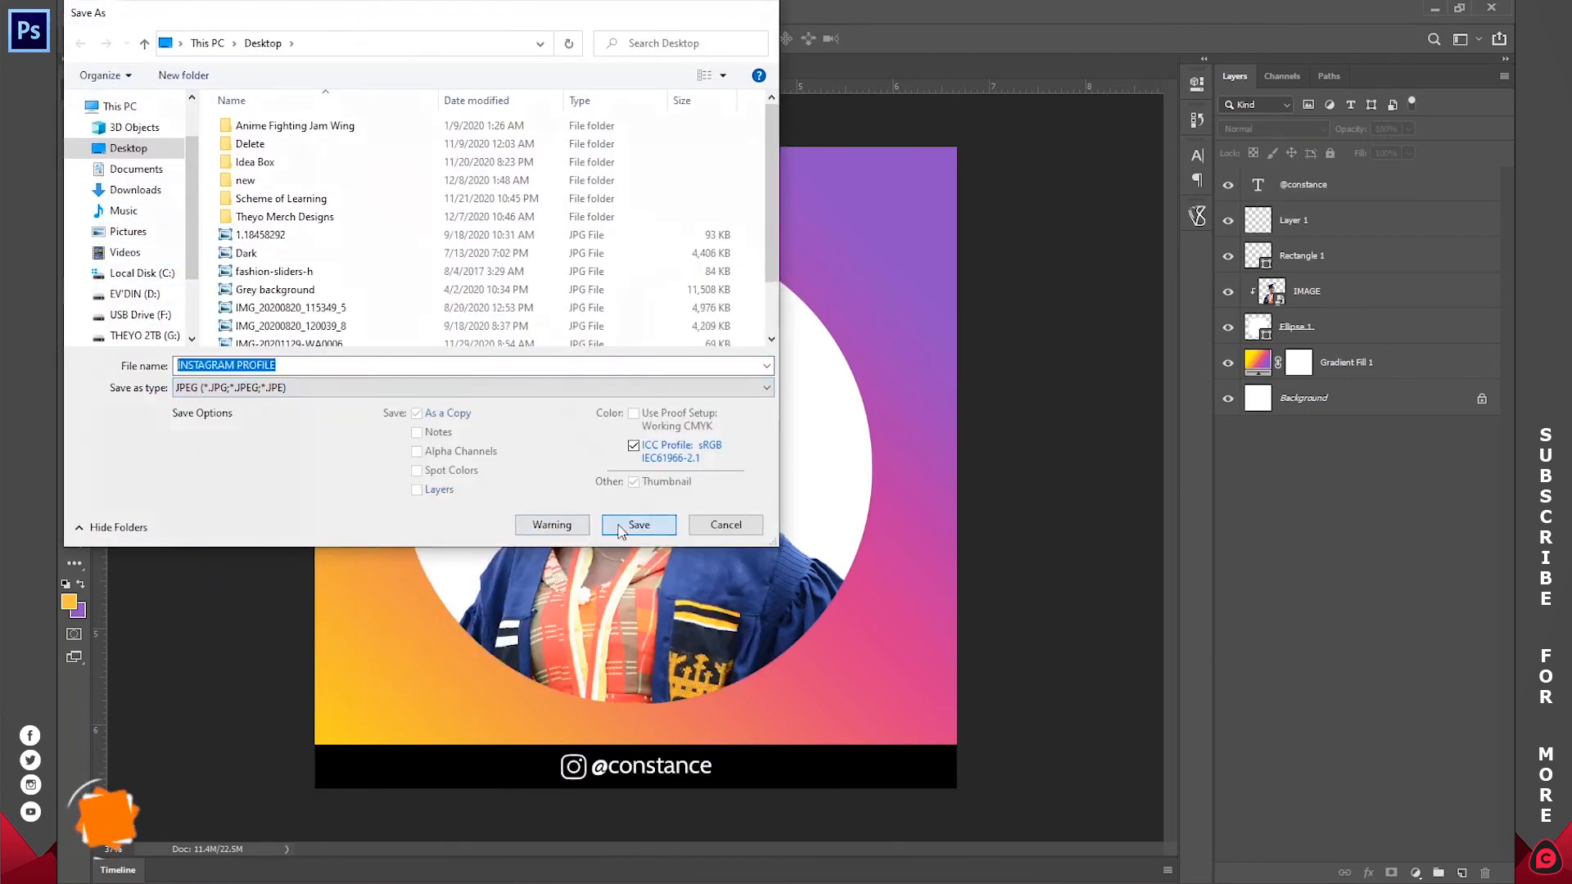
click(883, 218)
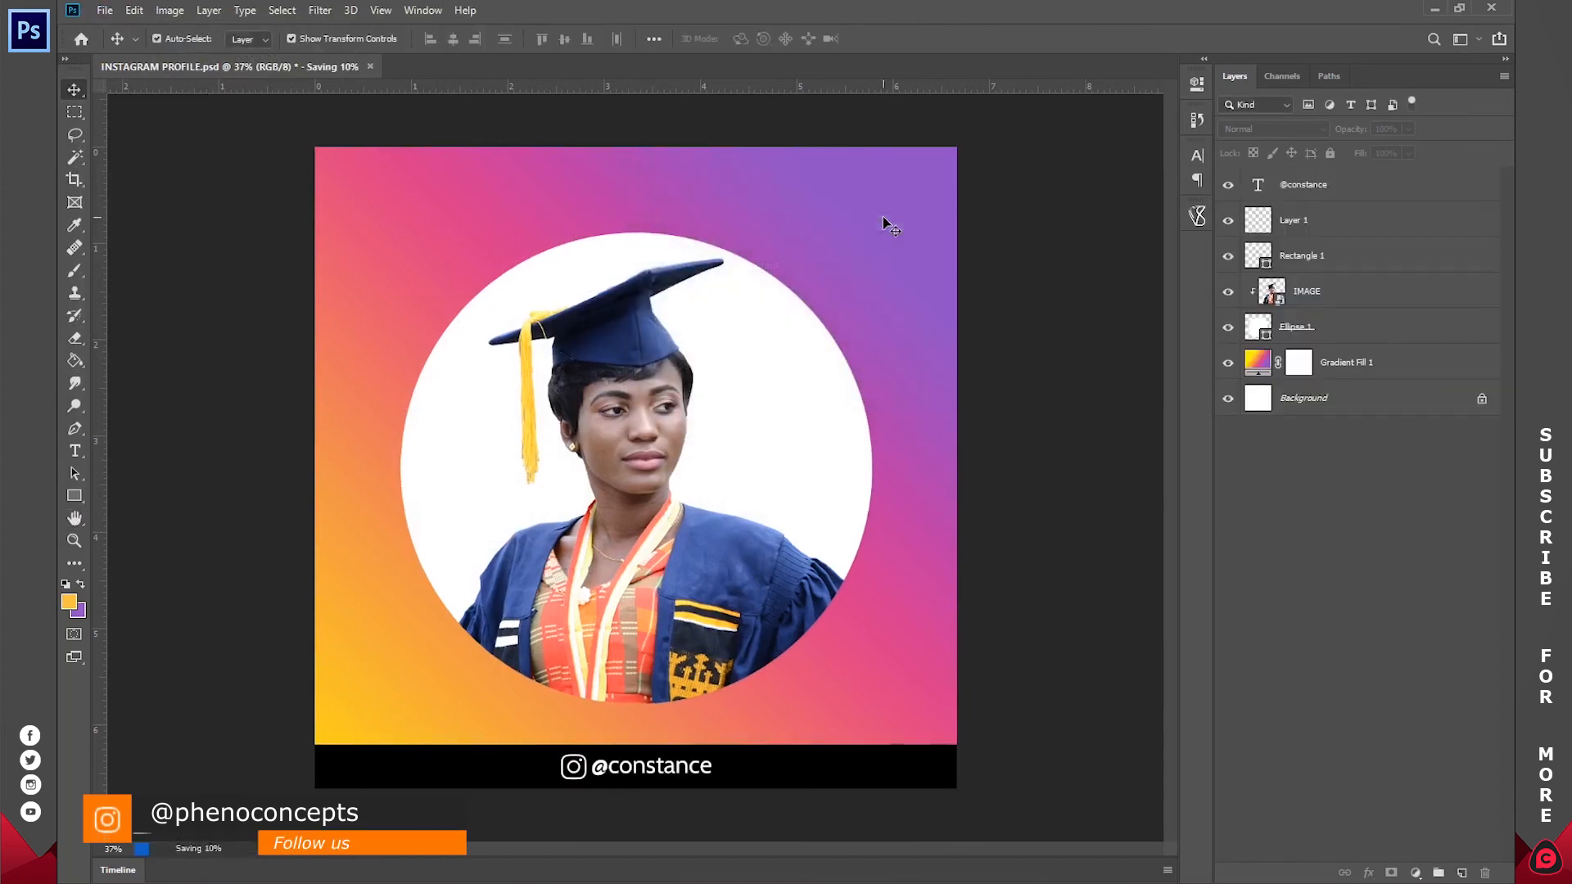